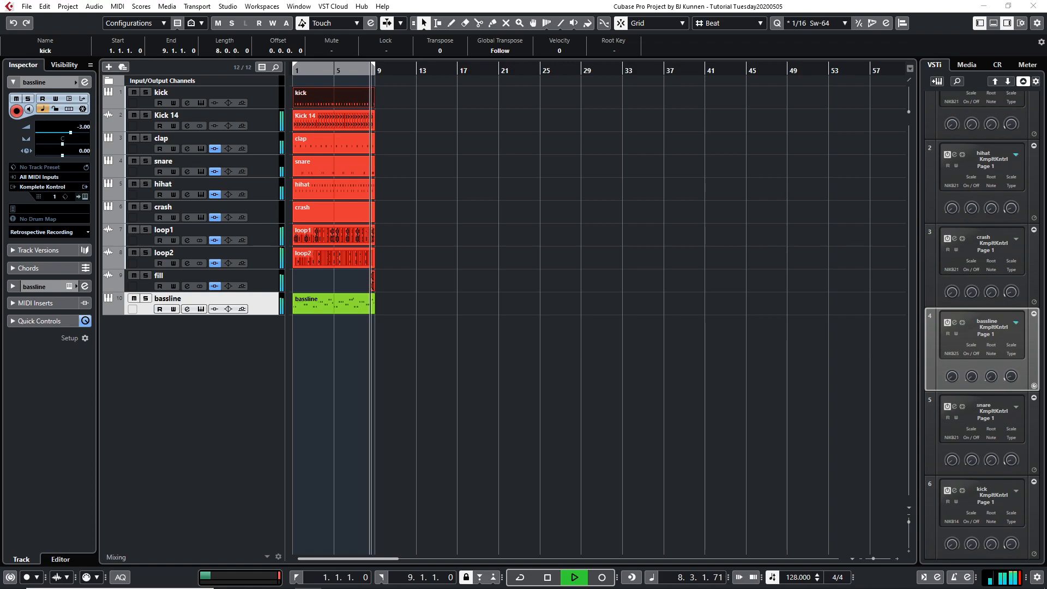
# - Stop playback and inspect the kick part's notes in the Key Editor
pyautogui.press('space')
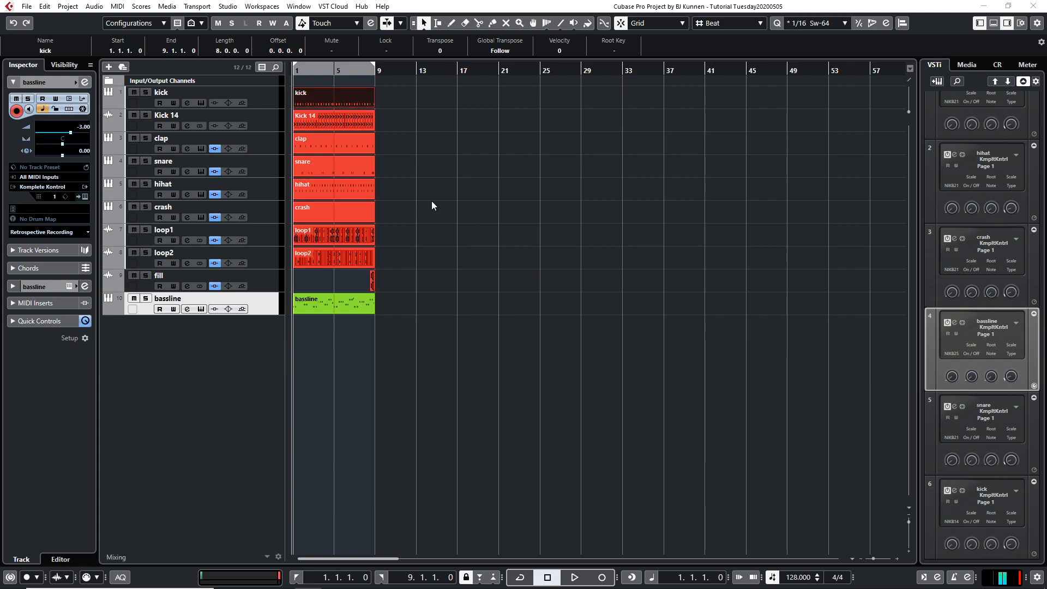
pyautogui.doubleClick(328, 100)
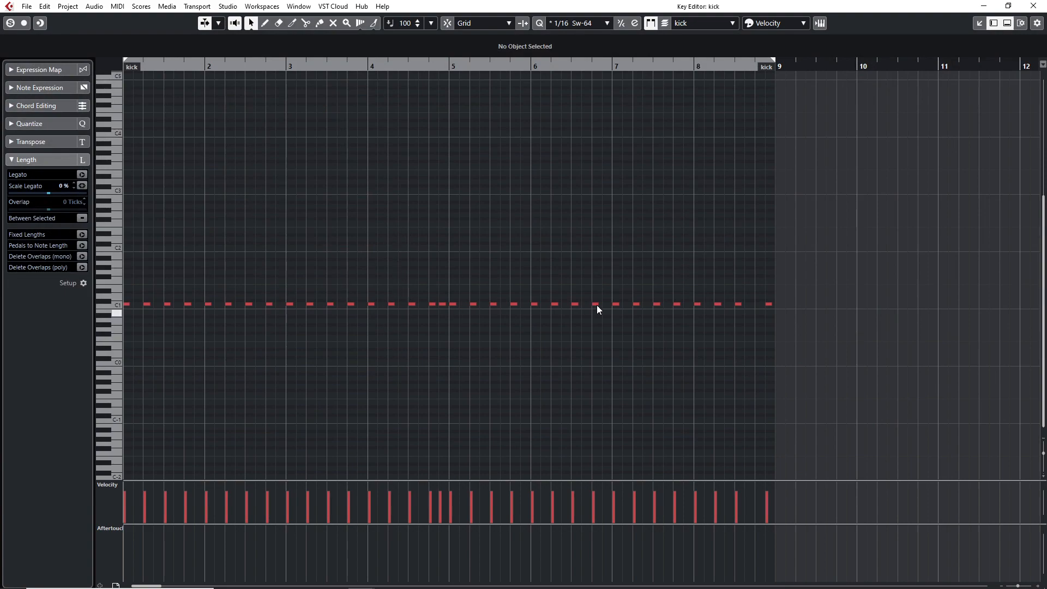
pyautogui.click(1034, 6)
# - Remove the kick instrument track together with its part, keeping the Kick 14 audio track
pyautogui.click(275, 124)
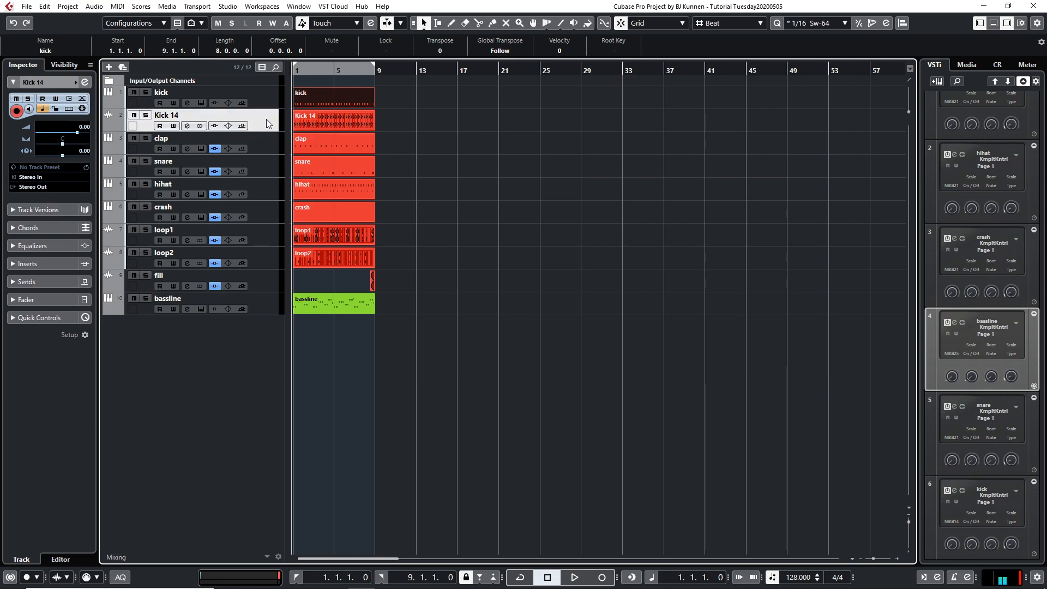
pyautogui.click(265, 104)
pyautogui.rightClick(265, 103)
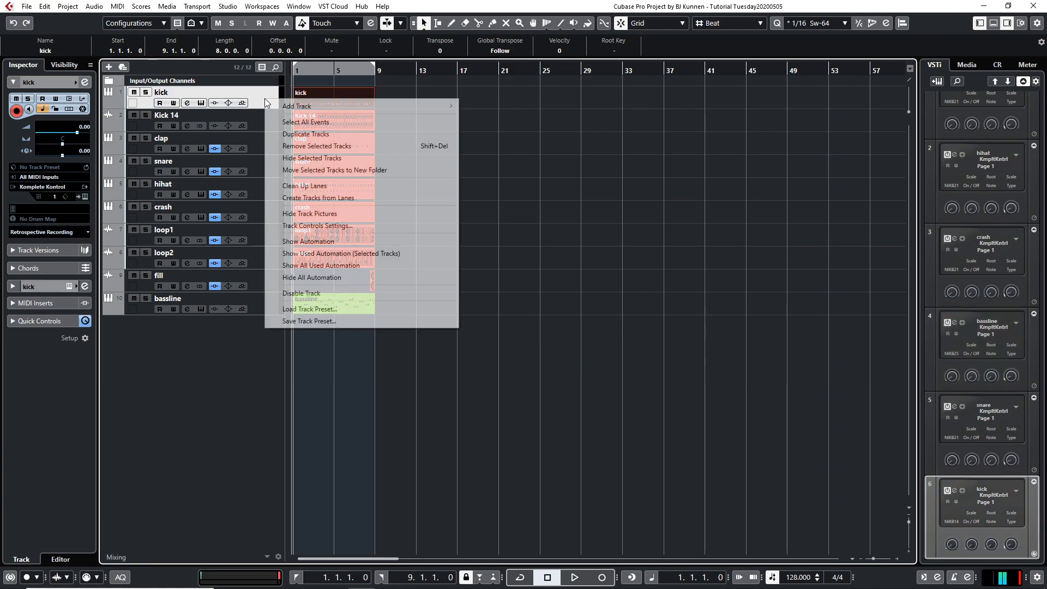
pyautogui.click(305, 146)
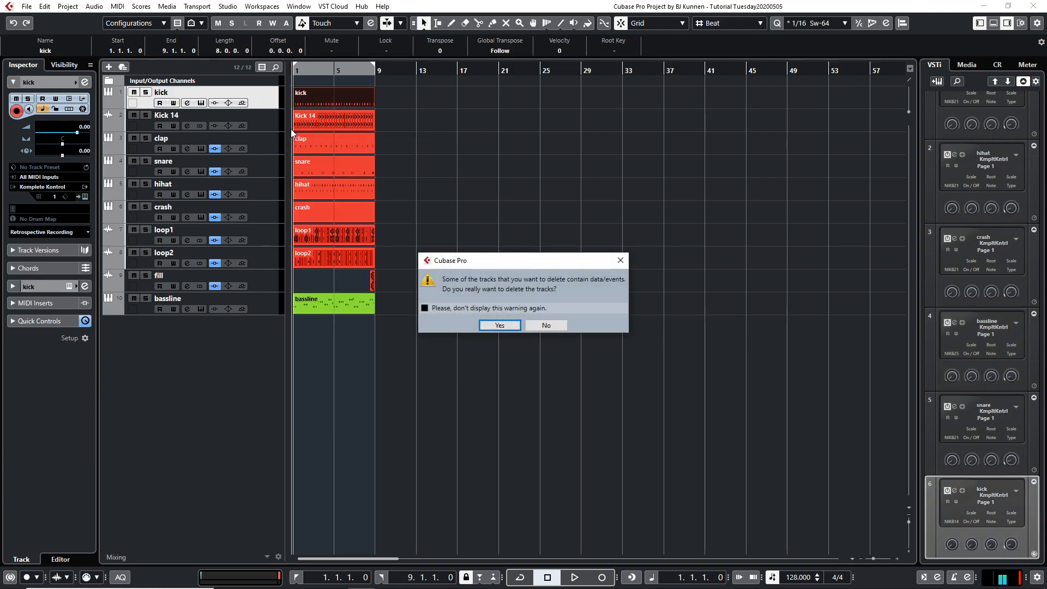
pyautogui.click(501, 325)
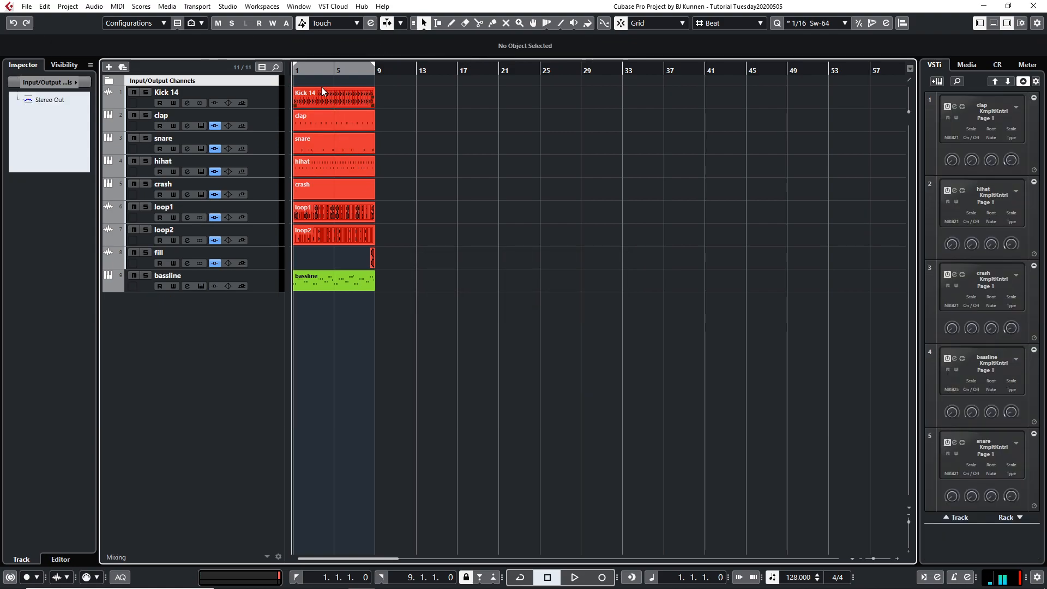
# - Open the Kick 14 part and examine the zero crossings of bar 4's last kick in the Sample Editor
pyautogui.doubleClick(321, 94)
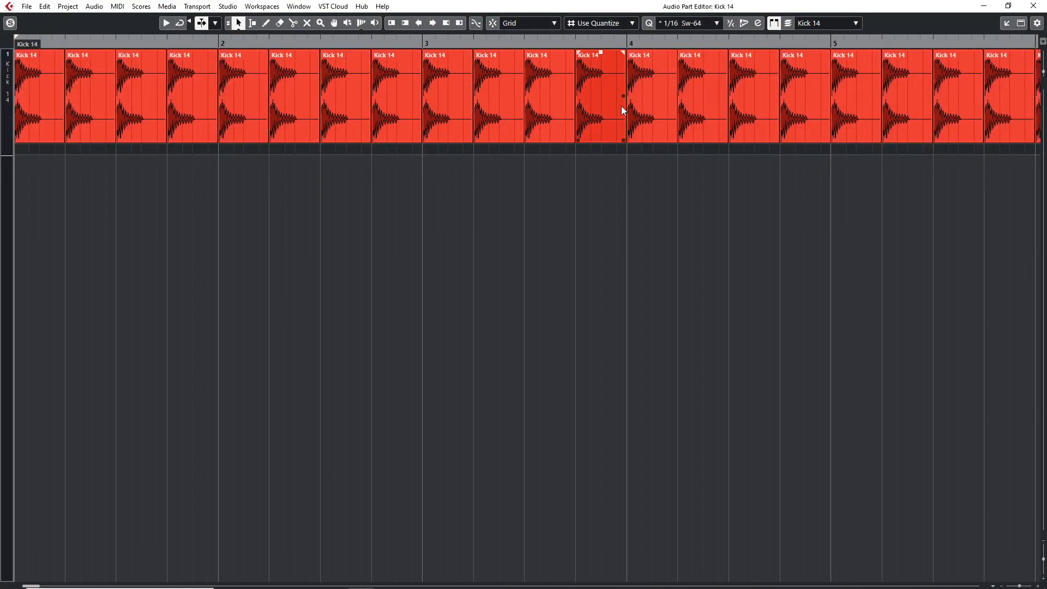
pyautogui.click(792, 111)
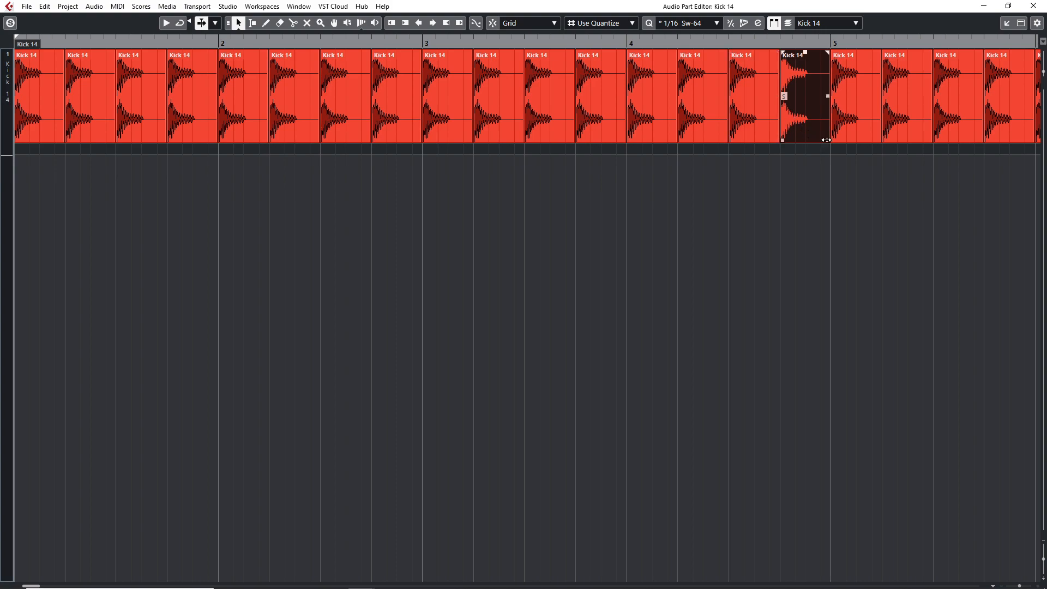
pyautogui.moveTo(827, 140)
pyautogui.mouseDown()
pyautogui.moveTo(803, 140)
pyautogui.moveTo(829, 141)
pyautogui.mouseUp()
pyautogui.doubleClick(803, 121)
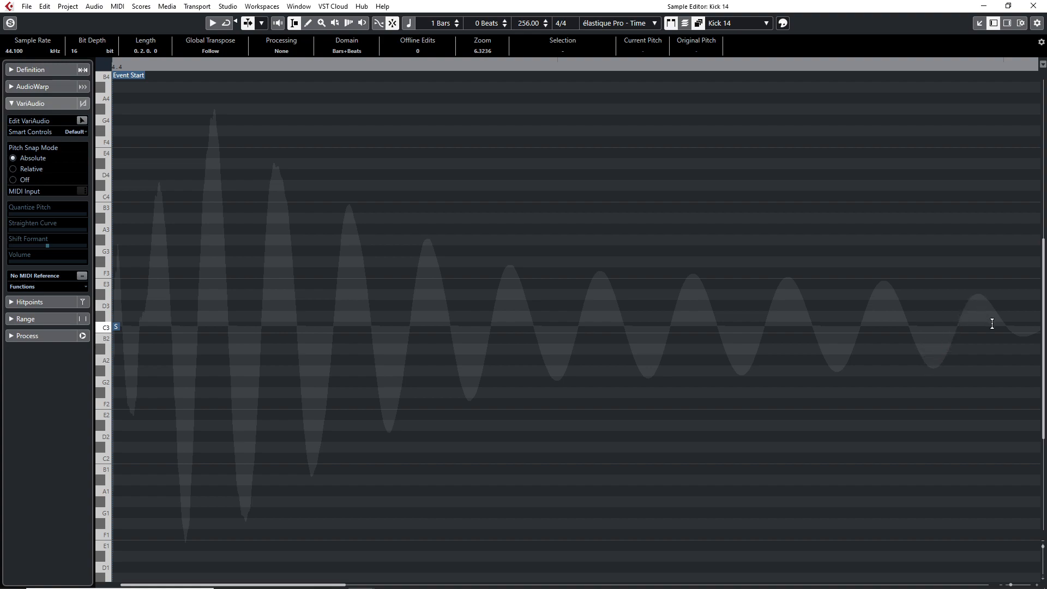
pyautogui.click(958, 327)
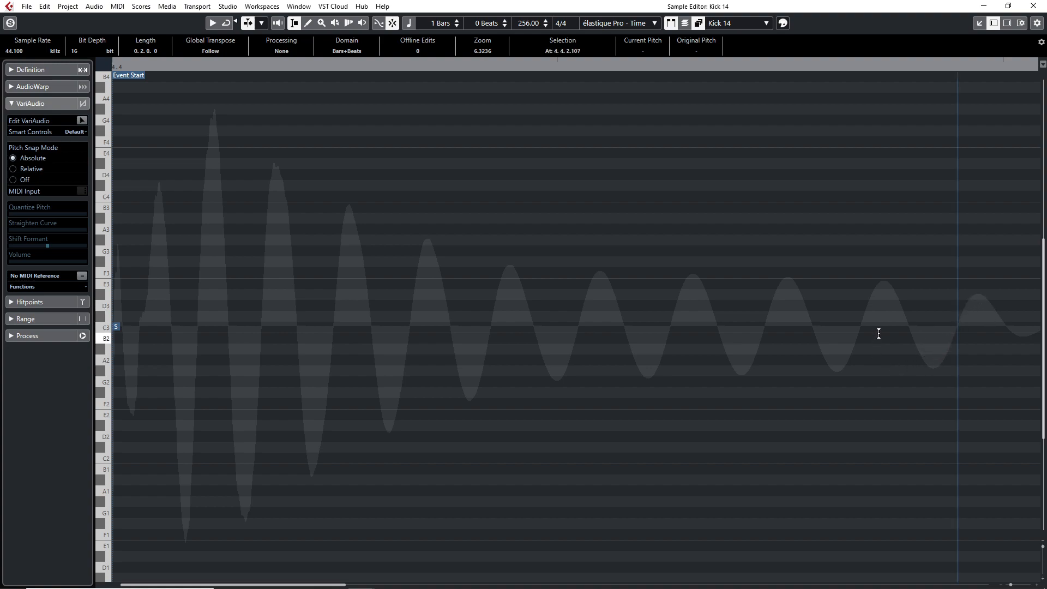
pyautogui.click(908, 322)
pyautogui.click(861, 325)
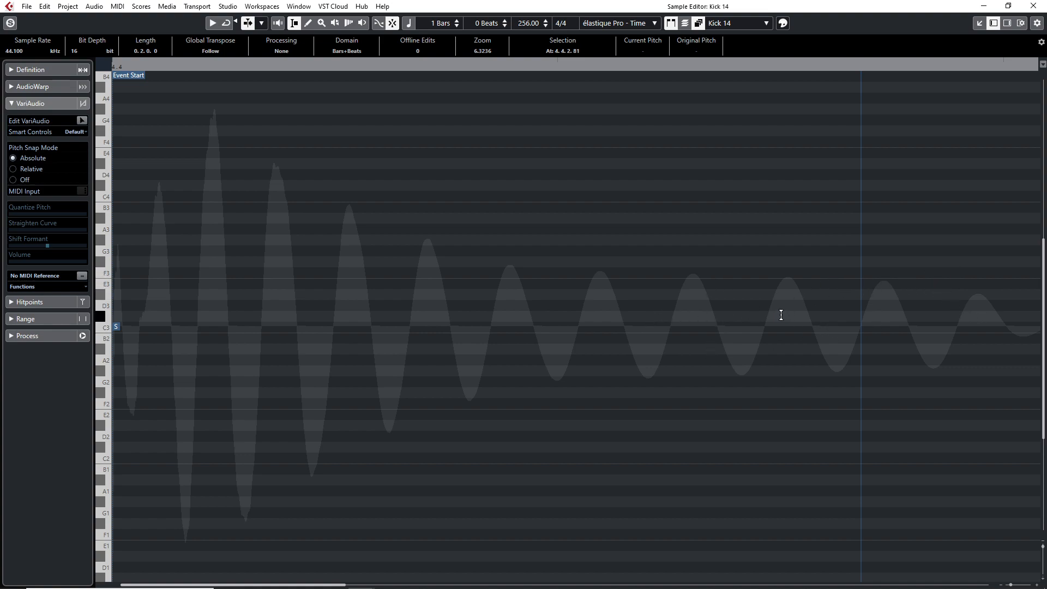
pyautogui.click(790, 278)
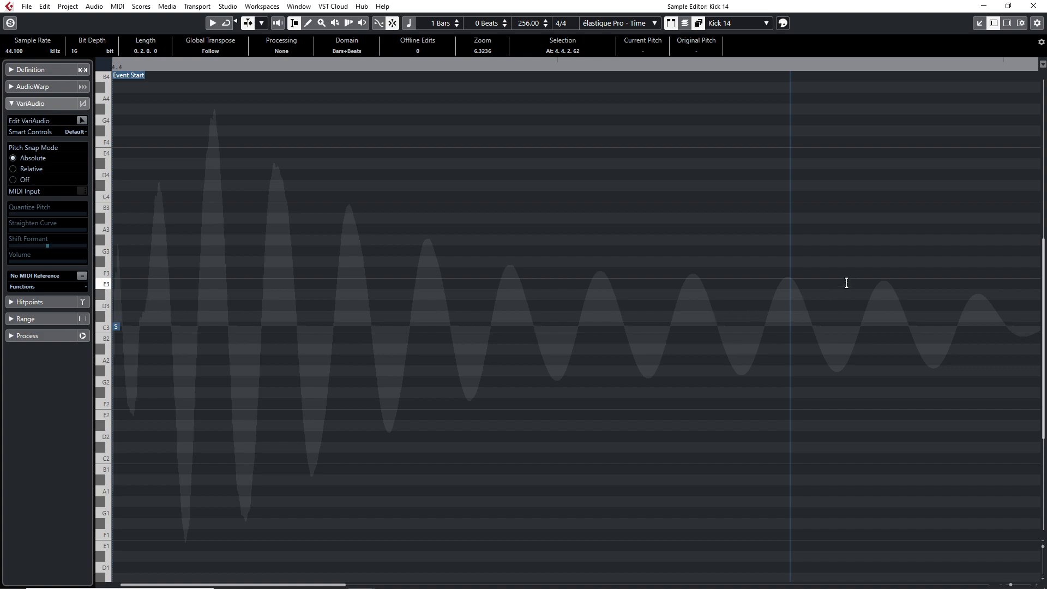
pyautogui.click(1033, 7)
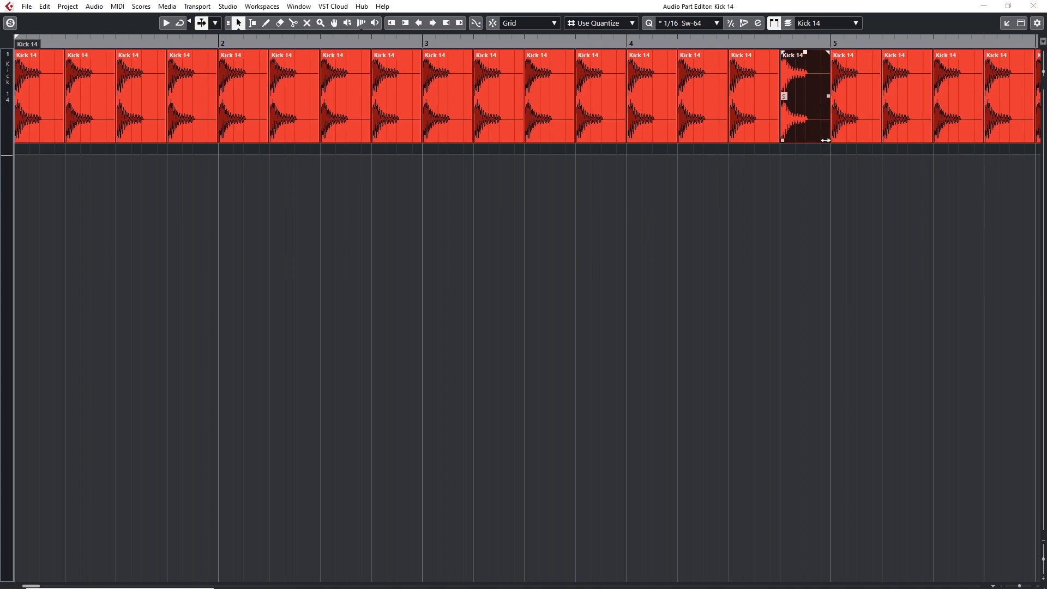
# - With the grid type on Beat, shorten bar 4's last kick to about half a beat with a short fade-out and duplicate it into the gap
pyautogui.moveTo(826, 140); pyautogui.dragTo(808, 140)
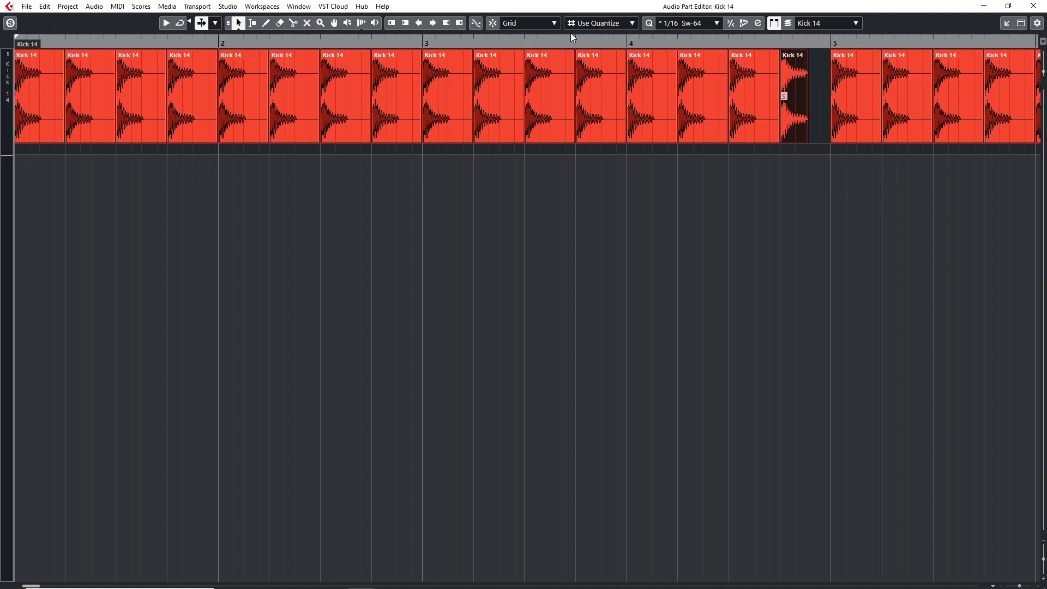
pyautogui.click(600, 23)
pyautogui.click(598, 38)
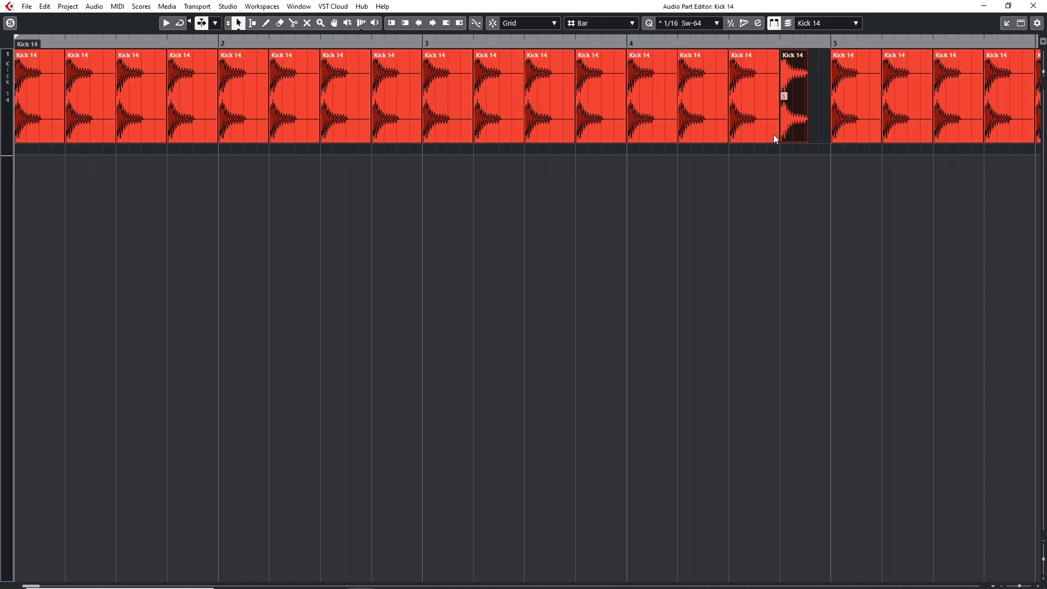
pyautogui.click(590, 22)
pyautogui.click(602, 50)
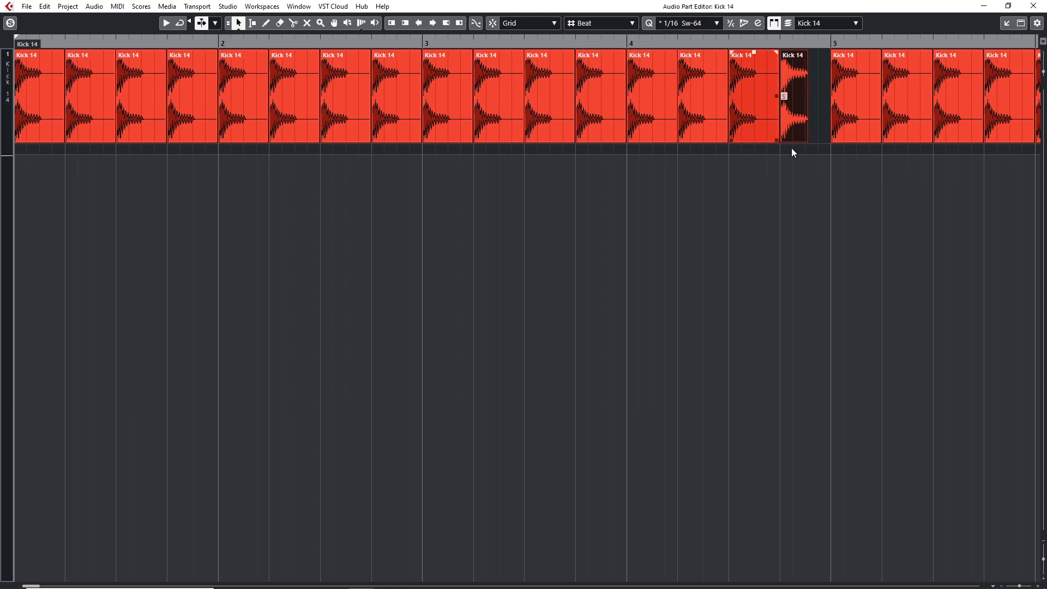
pyautogui.moveTo(804, 140); pyautogui.dragTo(804, 141)
pyautogui.moveTo(804, 52); pyautogui.dragTo(801, 51)
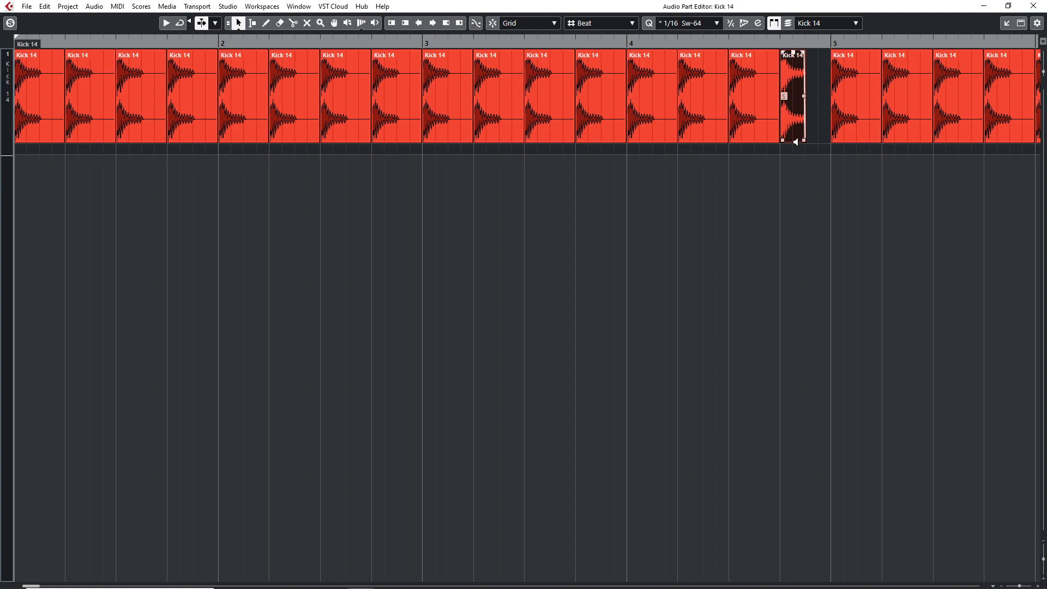
pyautogui.hotkey('ctrl', 'd')
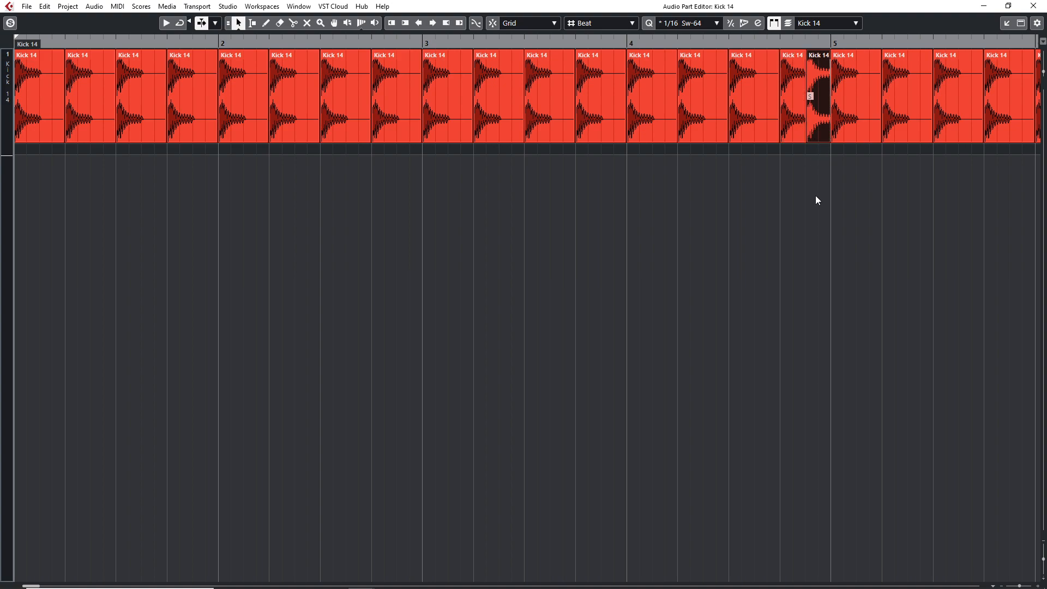
# - Shorten bar 8's last kick to about half a beat and move it to the beat's second half without enlarging the part
pyautogui.press('g')
pyautogui.press('g')
pyautogui.press('g')
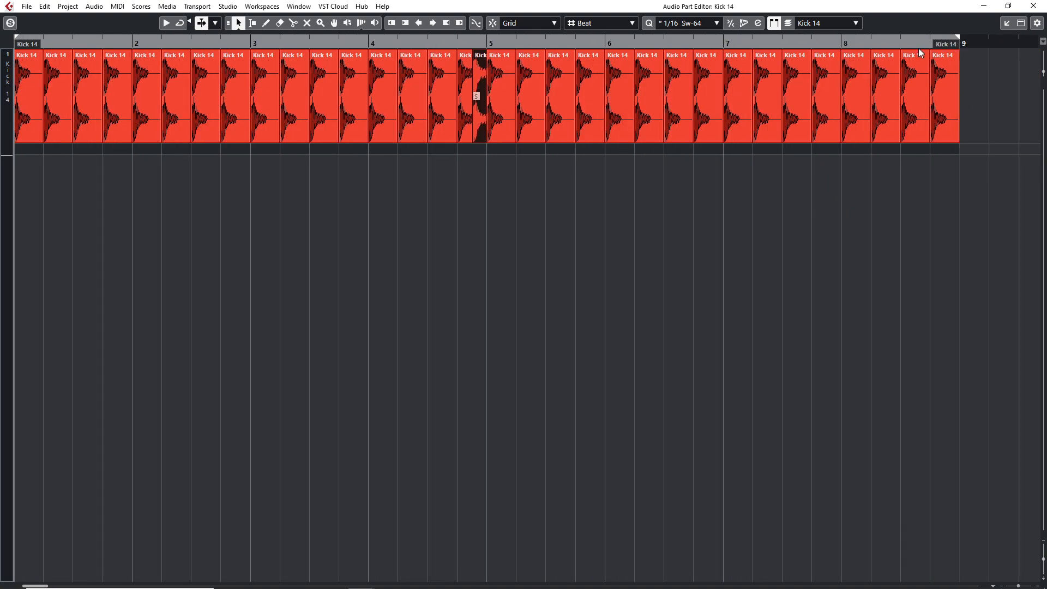
pyautogui.click(954, 59)
pyautogui.moveTo(955, 140); pyautogui.dragTo(946, 141)
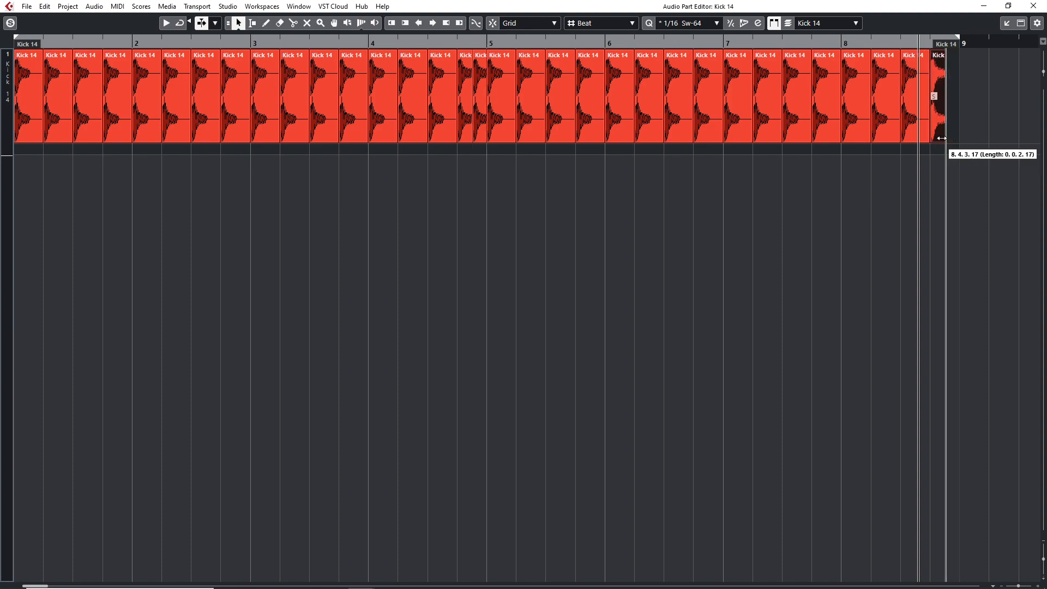
pyautogui.moveTo(945, 51); pyautogui.dragTo(949, 83)
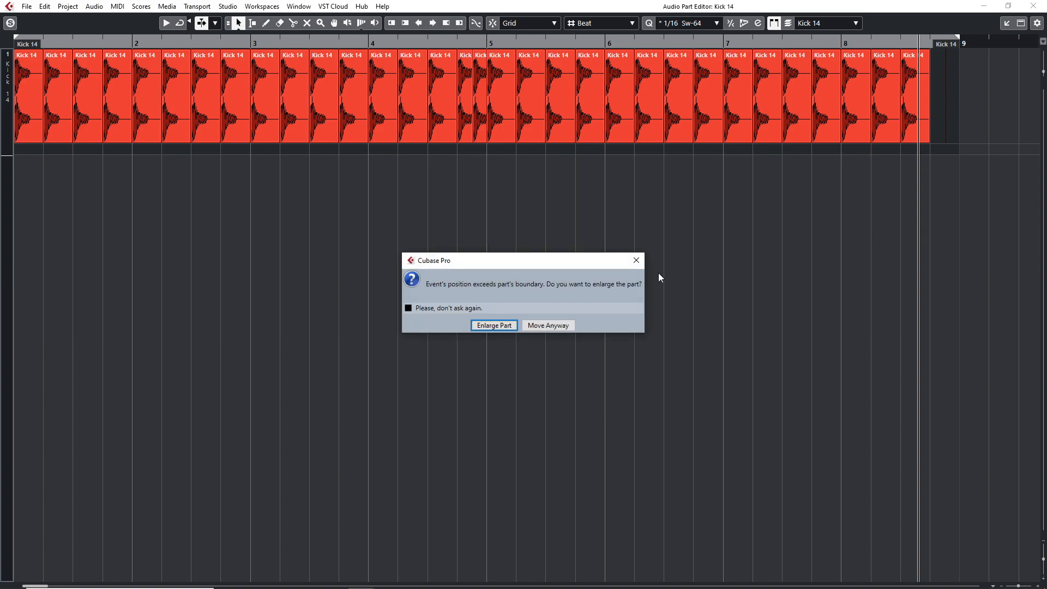
pyautogui.click(543, 327)
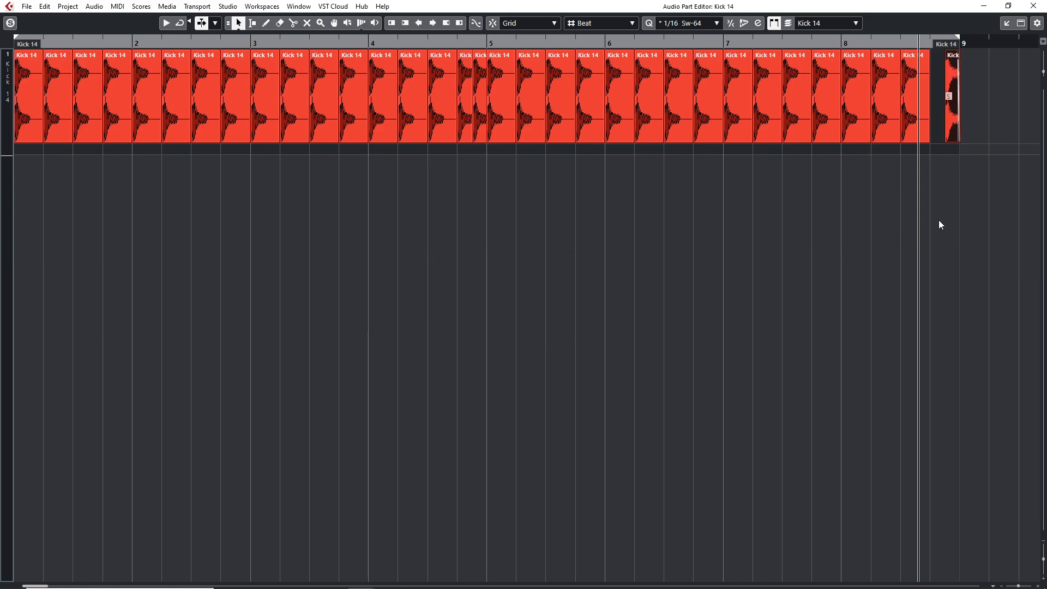
# - Close the part editor and play the eight-bar loop with the edited kick pattern
pyautogui.press('Escape')
pyautogui.press('space')
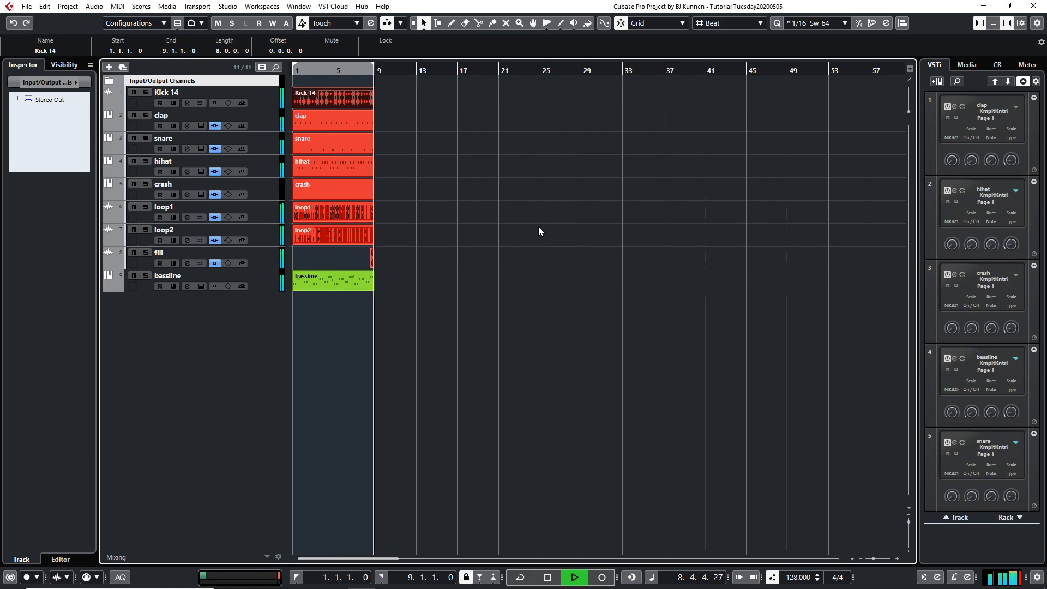
pyautogui.press('space')
# - Add one instrument track with Komplete Kontrol routed to Stereo Out
pyautogui.rightClick(181, 326)
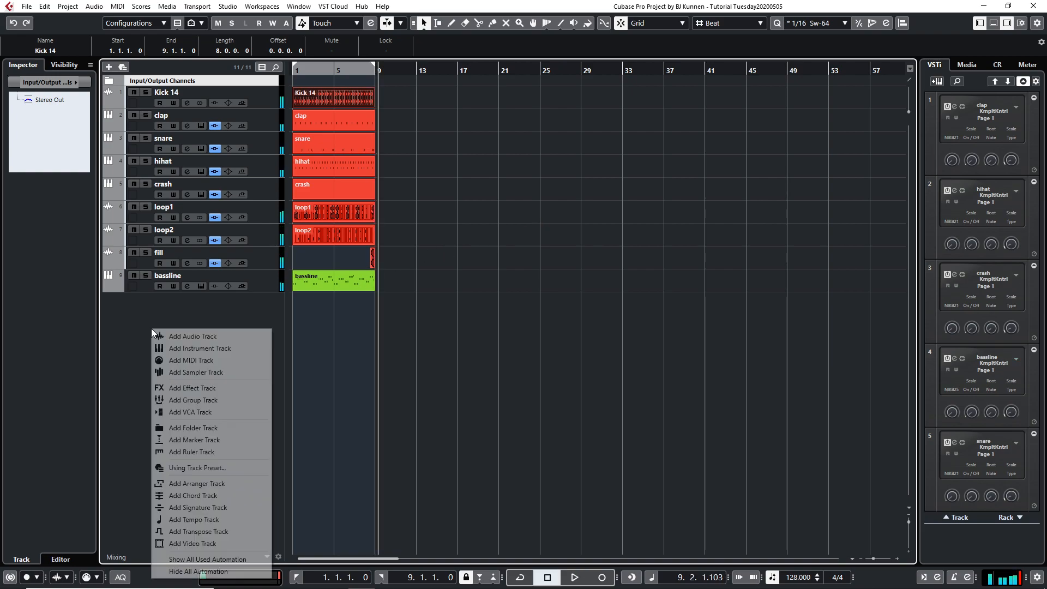
pyautogui.click(176, 346)
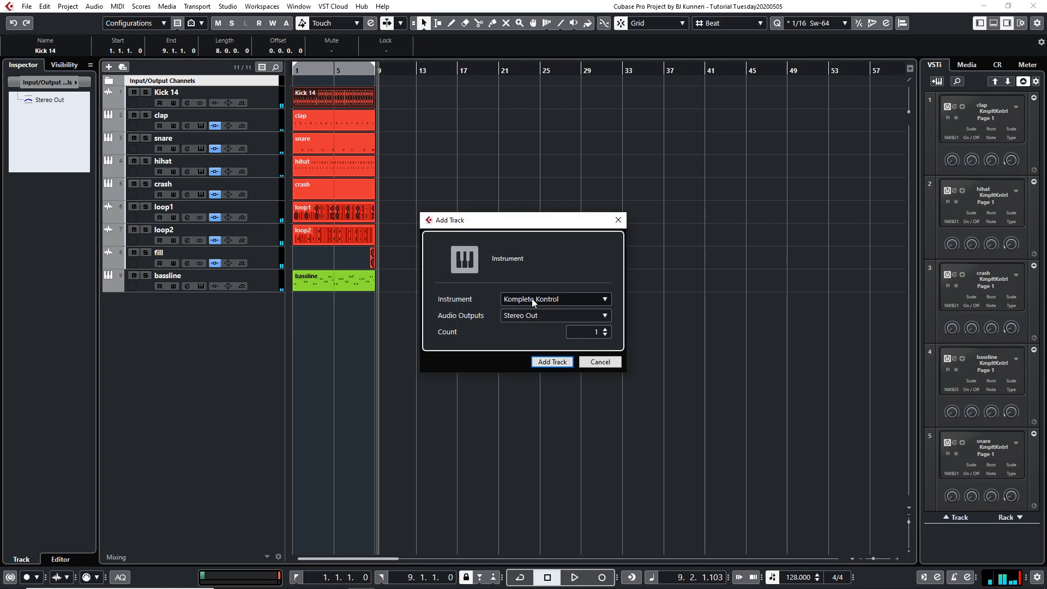
pyautogui.click(567, 362)
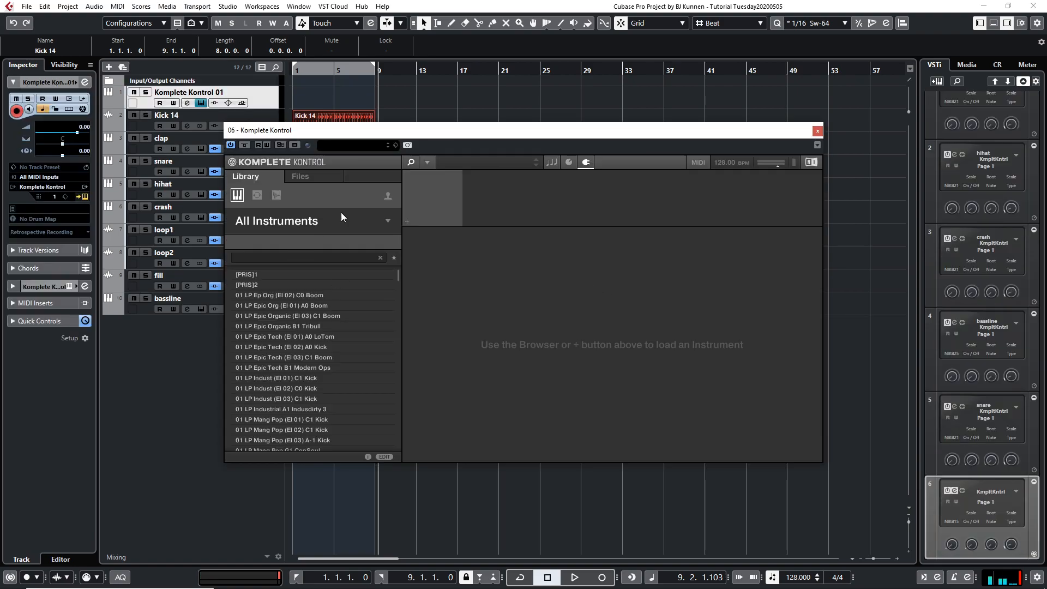
# - Load the LennarDigital Sylenth1 synth into the new Komplete Kontrol instance
pyautogui.click(407, 222)
pyautogui.moveTo(440, 296)
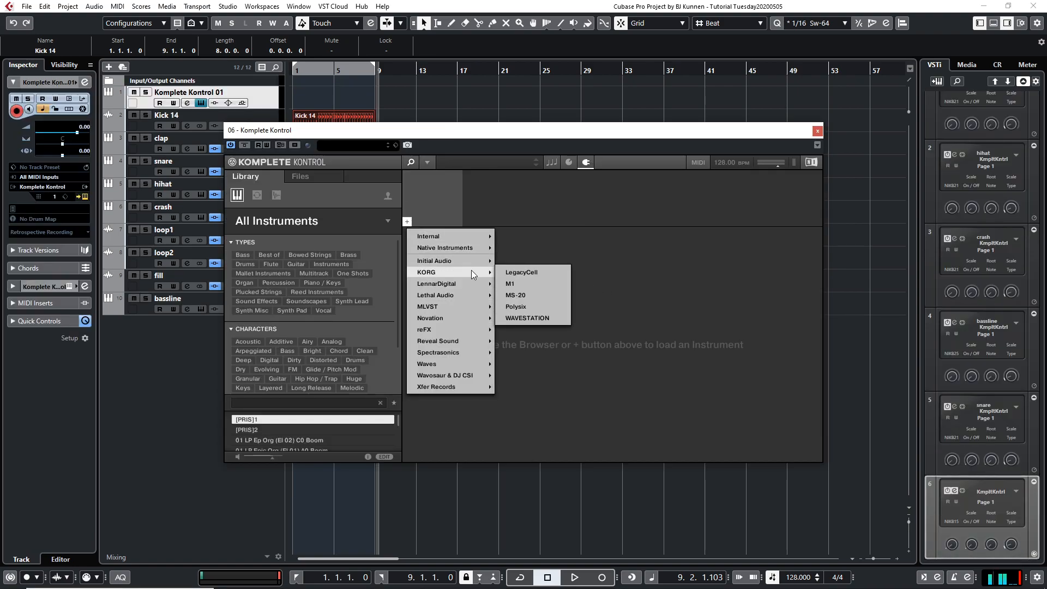
pyautogui.click(516, 286)
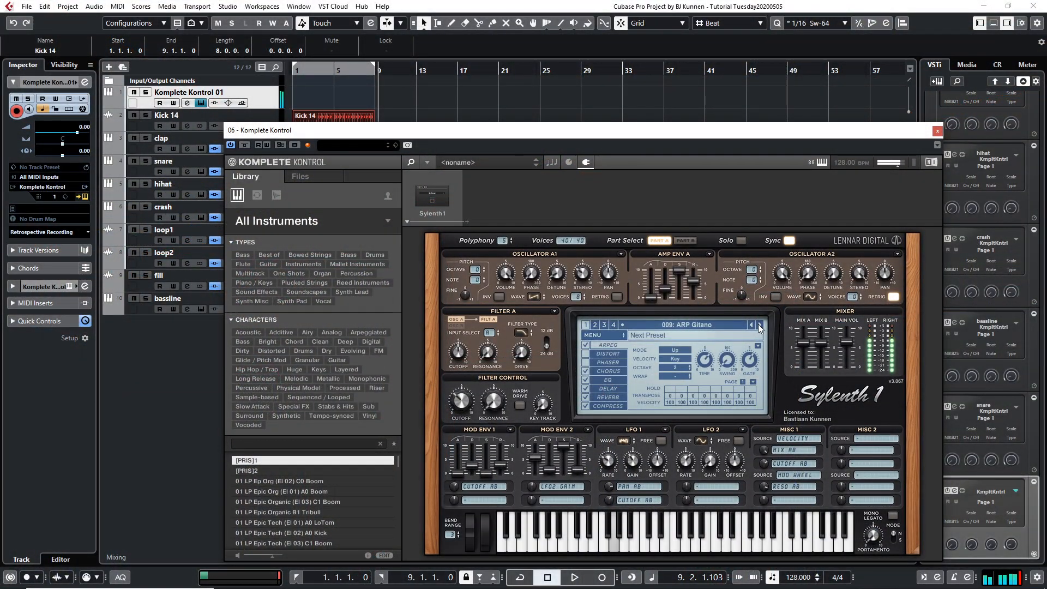
# - Audition Sylenth1 presets, choose 028: KEY Chicago and close the instrument window
pyautogui.click(760, 326)
pyautogui.click(760, 325)
pyautogui.click(760, 325)
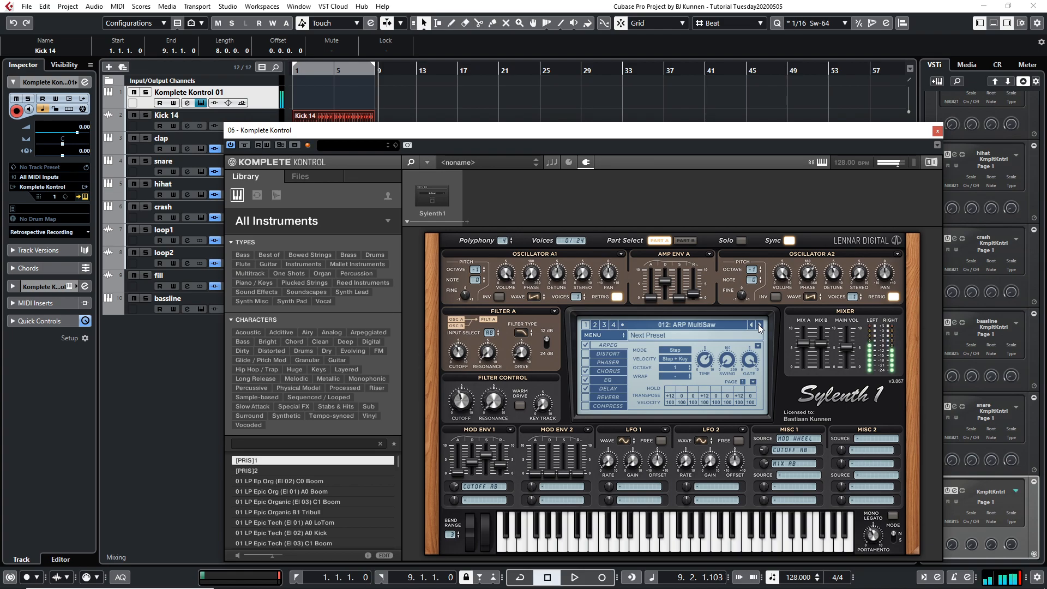
pyautogui.click(760, 325)
pyautogui.click(708, 326)
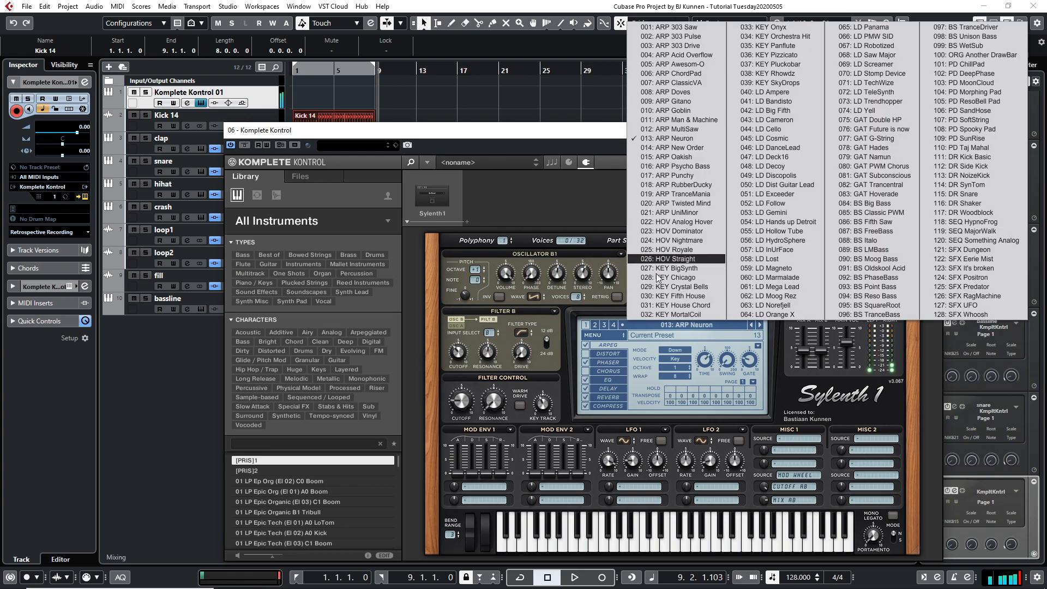
pyautogui.click(697, 279)
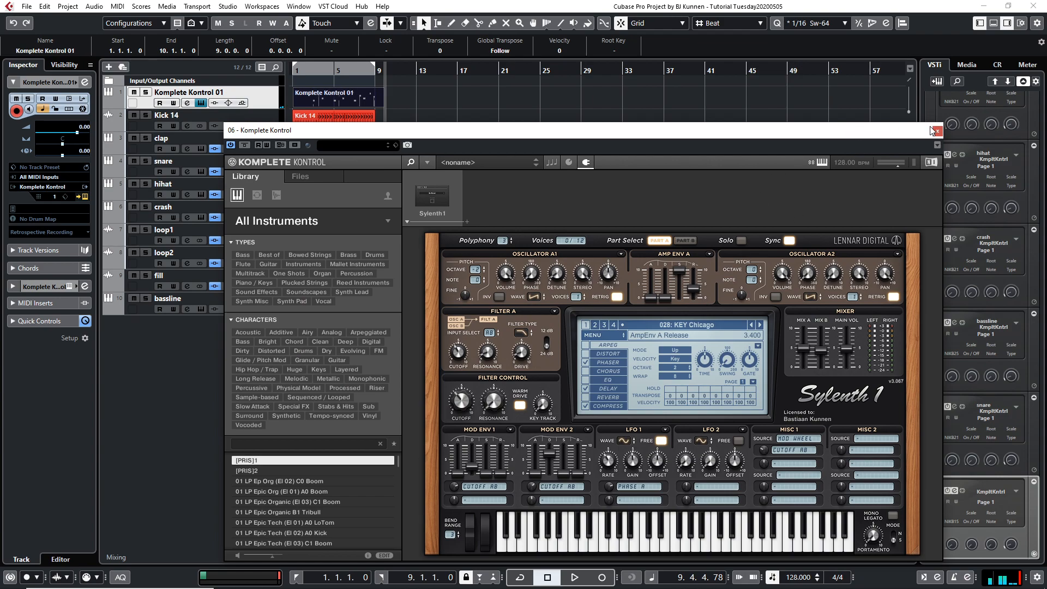
pyautogui.click(935, 131)
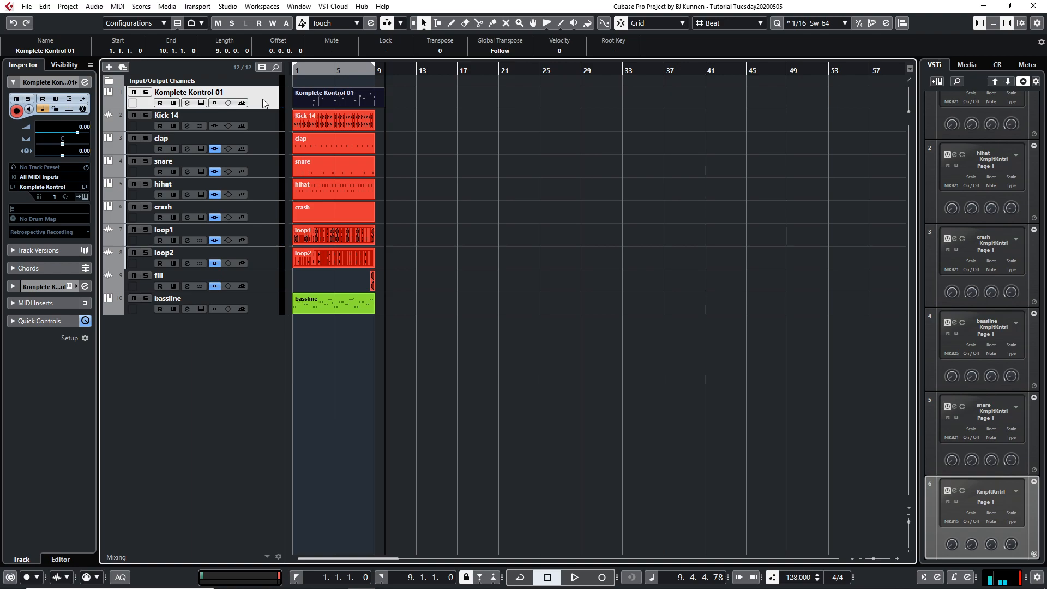
# - Move the Komplete Kontrol 01 track below the bassline track and play the project from the start
pyautogui.moveTo(243, 343); pyautogui.dragTo(243, 340)
pyautogui.press('Home')
pyautogui.press('space')
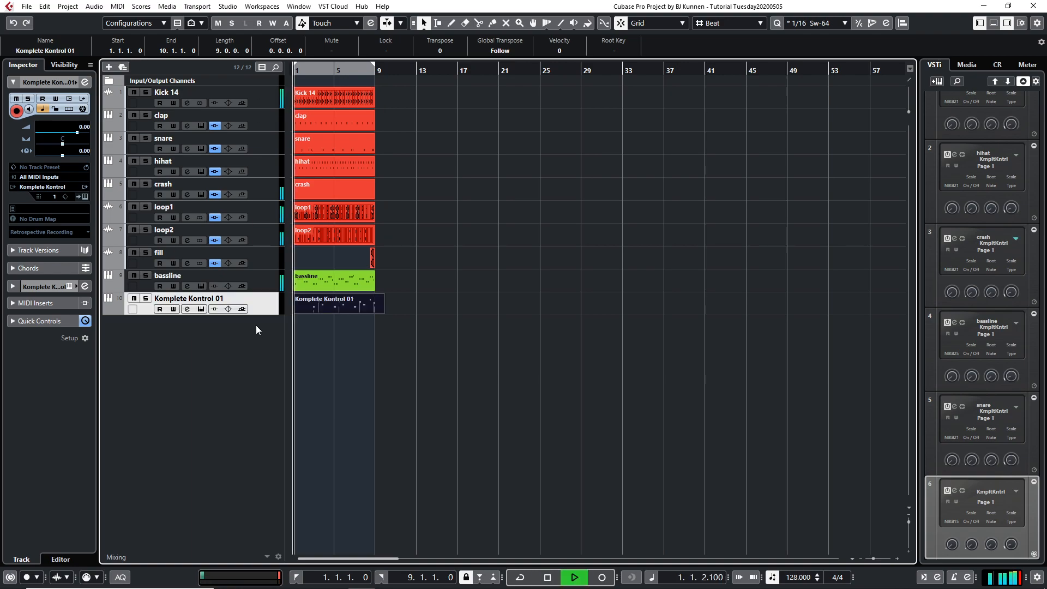
# - Inspect the recorded Komplete Kontrol 01 notes in the Key Editor and return to the project
pyautogui.doubleClick(345, 303)
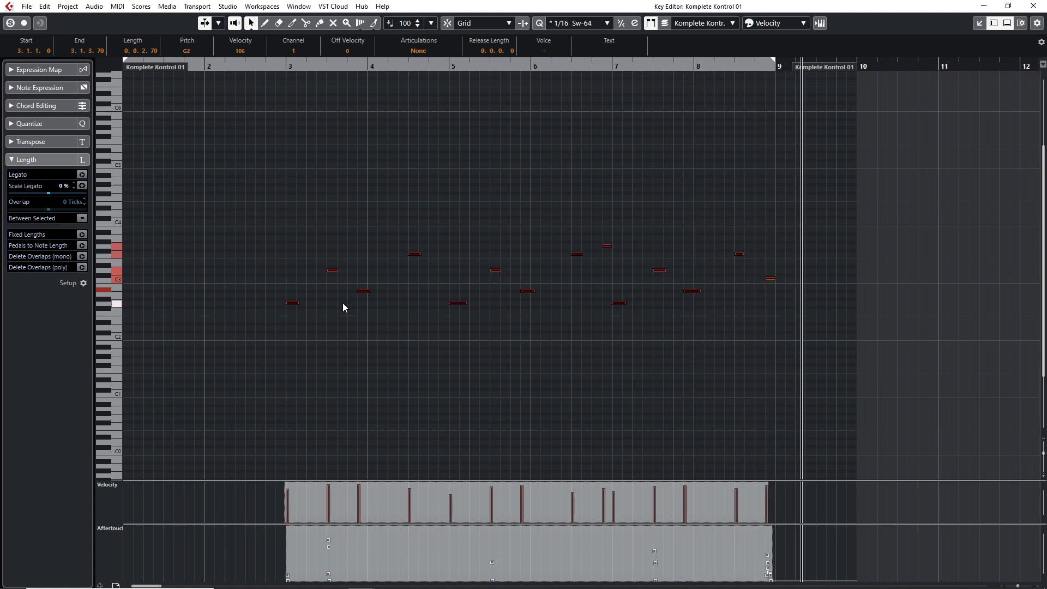
pyautogui.press('Return')
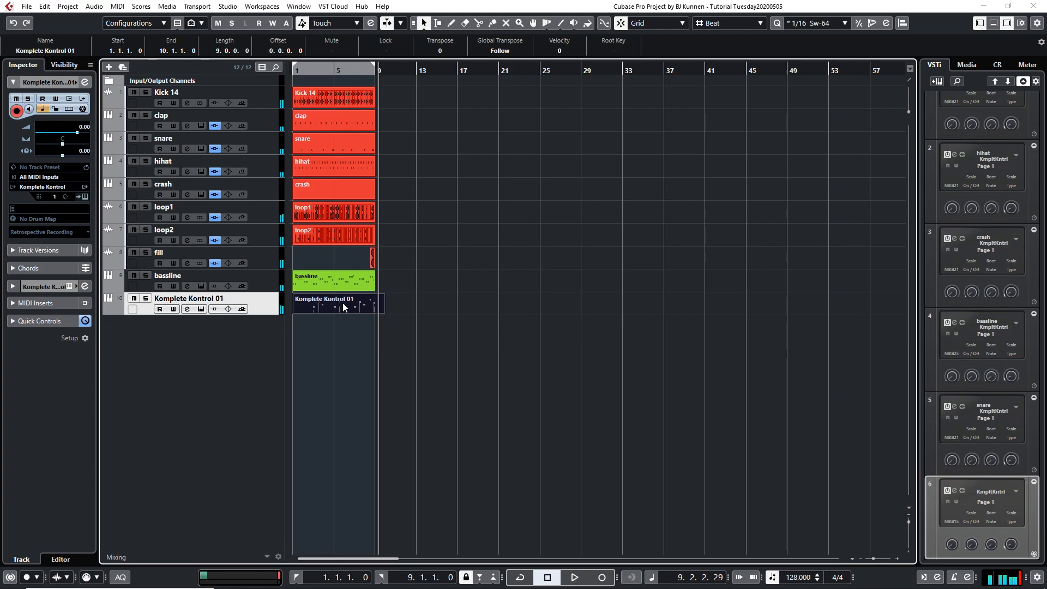
# - Split the Komplete Kontrol 01 part at bar 5 and replace bars 1–4 with the material from its second section
pyautogui.doubleClick(312, 303)
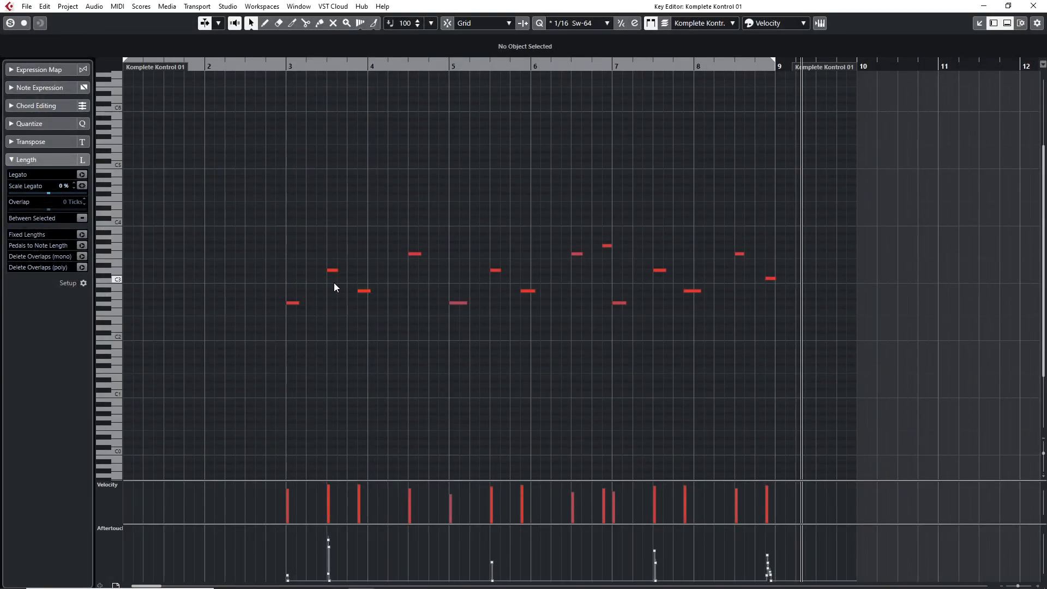
pyautogui.press('Return')
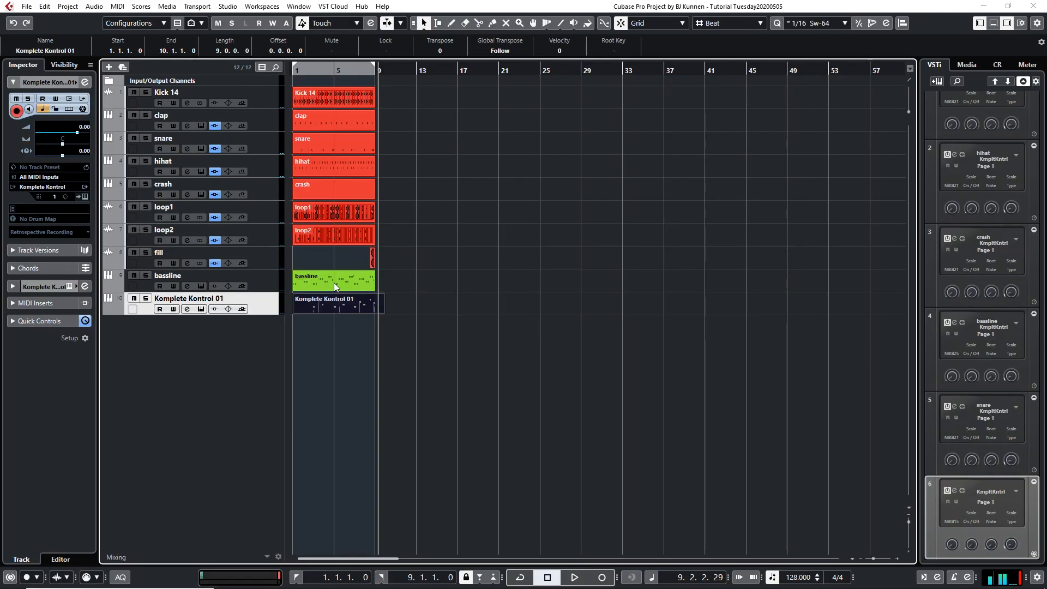
pyautogui.rightClick(358, 312)
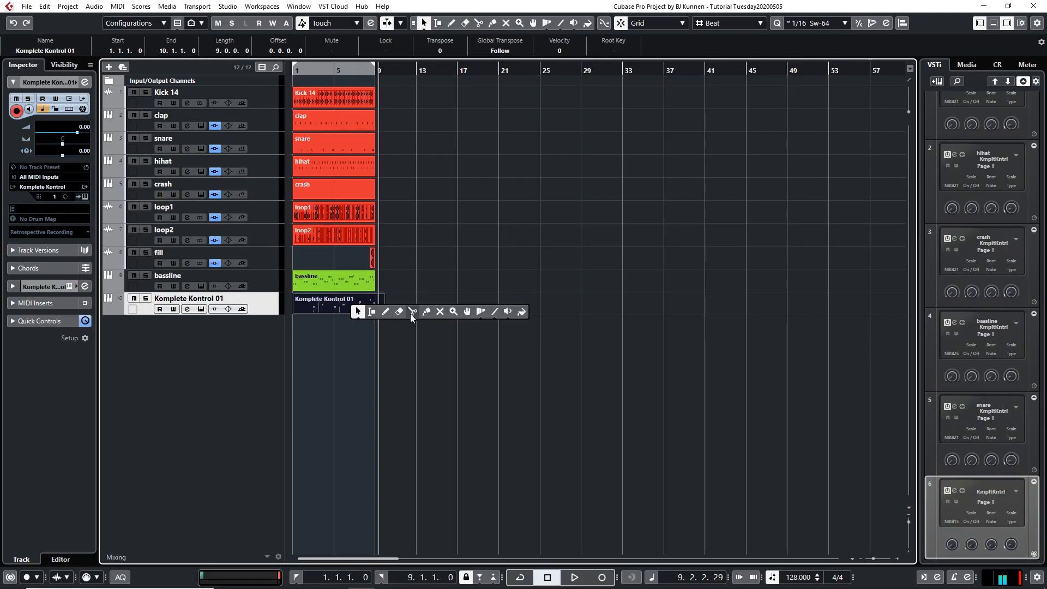
pyautogui.click(412, 315)
pyautogui.press('1')
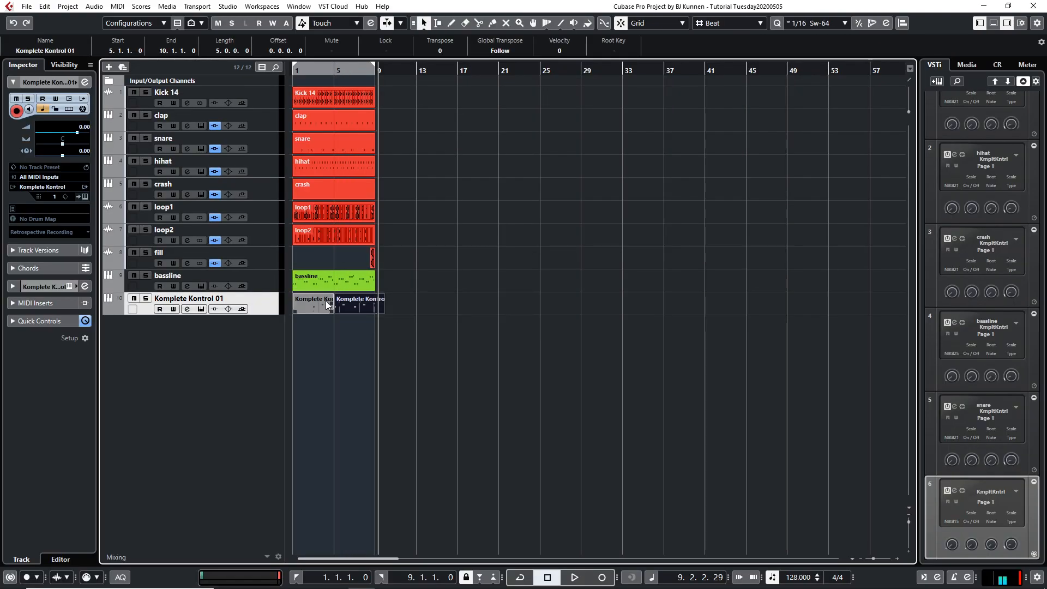
pyautogui.moveTo(323, 305); pyautogui.dragTo(313, 306)
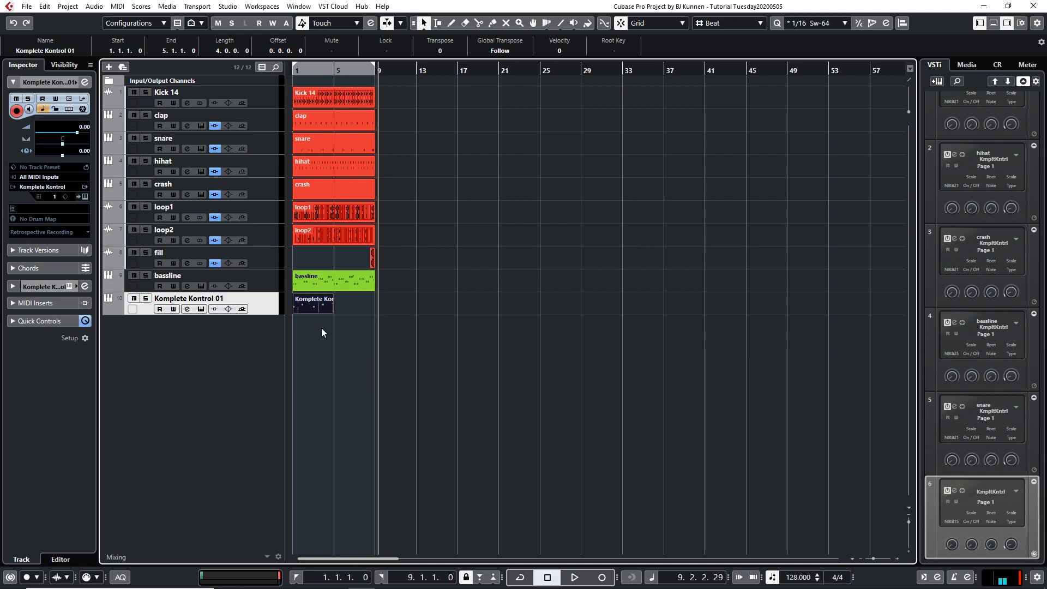
# - Duplicate the four-bar Komplete Kontrol 01 part and glue both copies into one eight-bar part
pyautogui.hotkey('ctrl', 'd')
pyautogui.rightClick(324, 328)
pyautogui.click(393, 329)
pyautogui.click(324, 301)
pyautogui.press('1')
# - Open the glued Komplete Kontrol 01 part in the Key Editor, delete all its aftertouch data and play it back
pyautogui.doubleClick(322, 305)
pyautogui.moveTo(135, 548); pyautogui.dragTo(784, 582)
pyautogui.press('Delete')
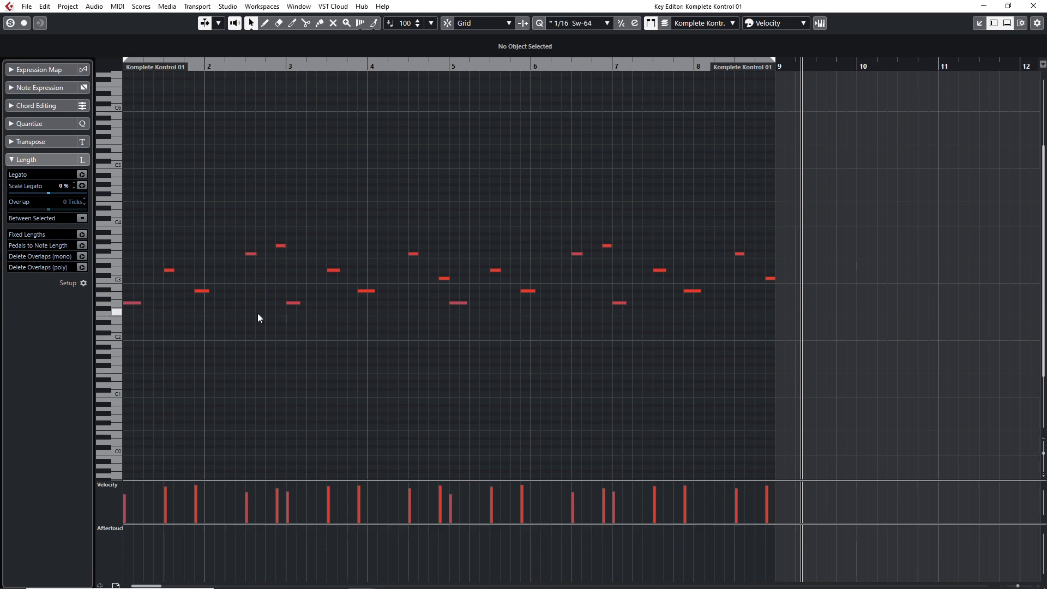
pyautogui.press('space')
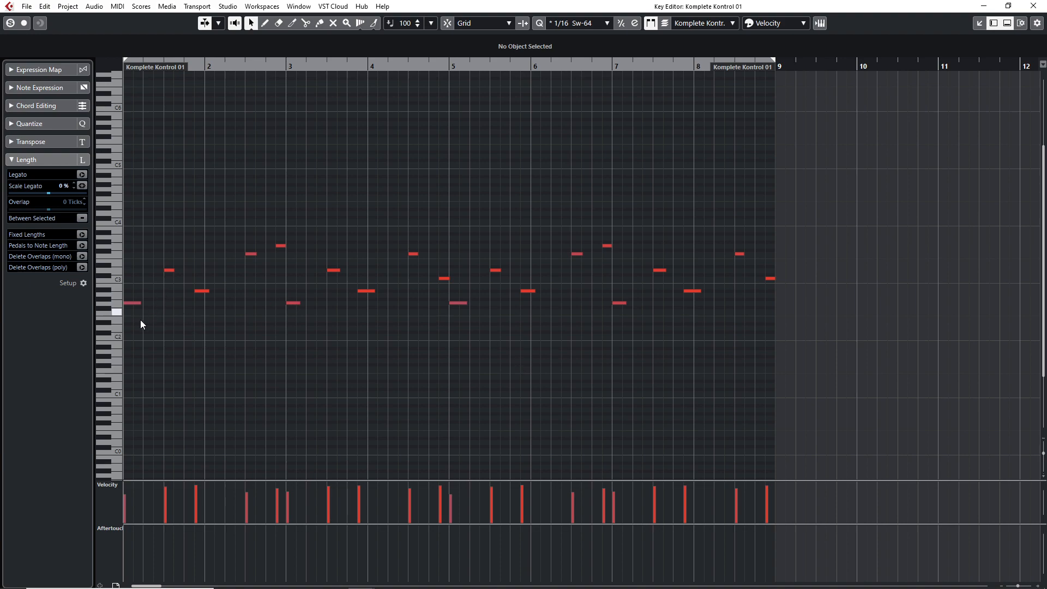
# - Copy the G2 notes of bars 1, 3, 5 and 7 to 1.2.3 and the matching later positions, quantize them and play the result
pyautogui.moveTo(133, 312); pyautogui.dragTo(458, 320)
pyautogui.moveTo(658, 312); pyautogui.dragTo(167, 302)
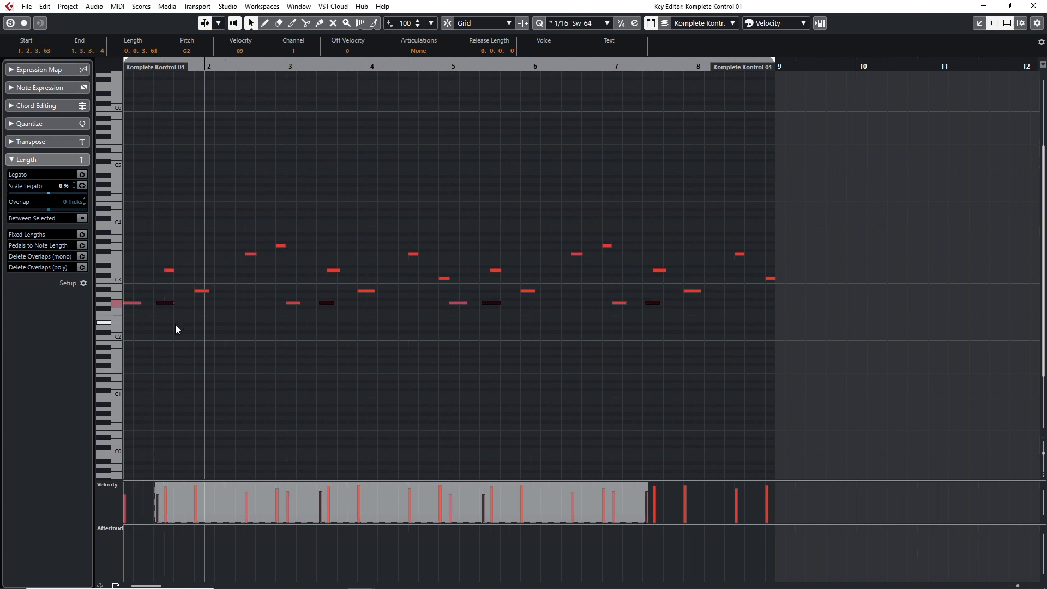
pyautogui.press('q')
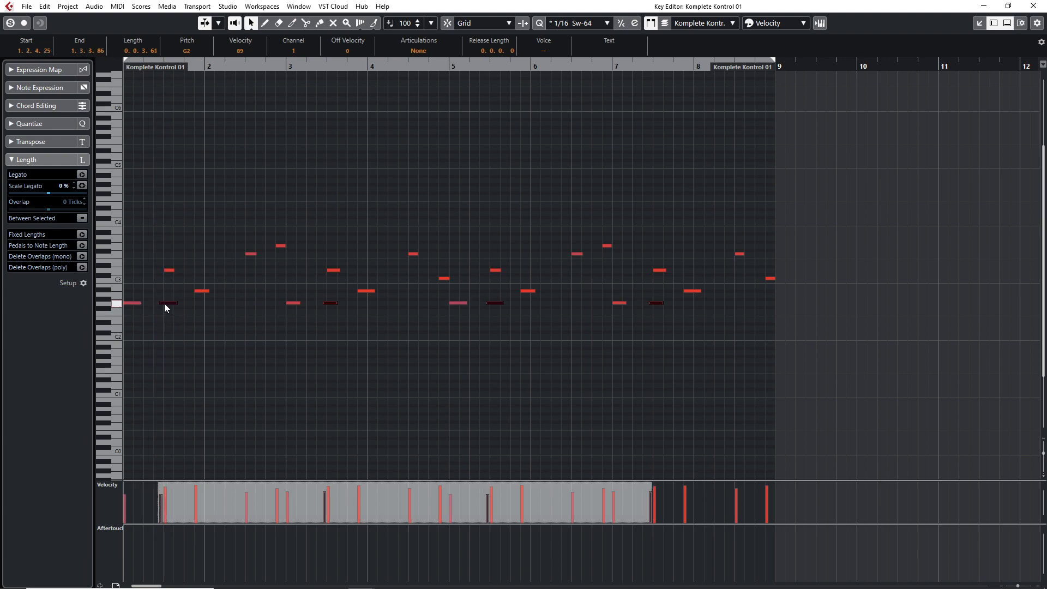
pyautogui.moveTo(162, 303); pyautogui.dragTo(162, 303)
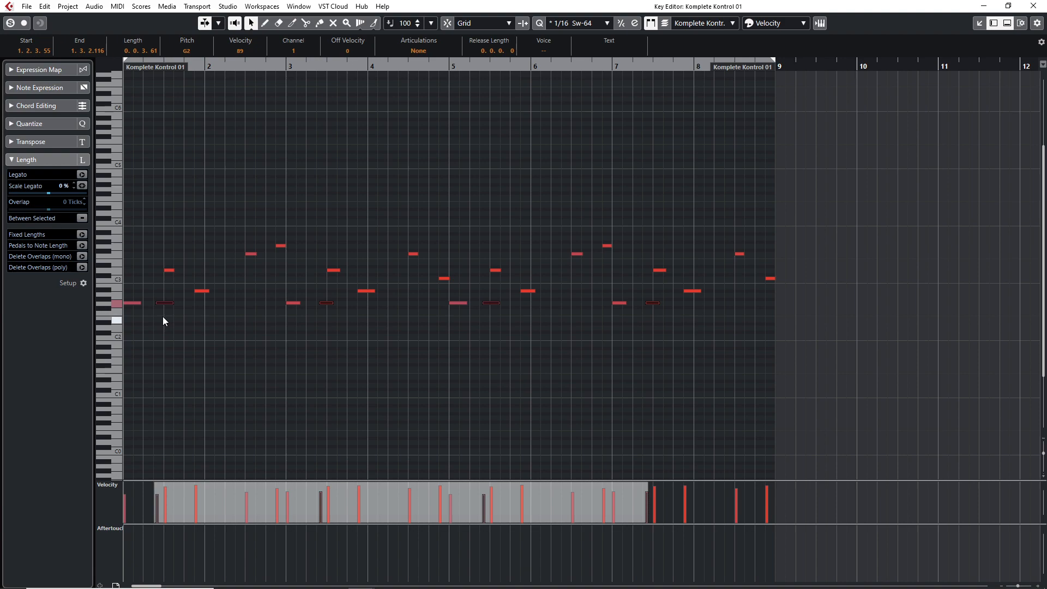
pyautogui.click(212, 328)
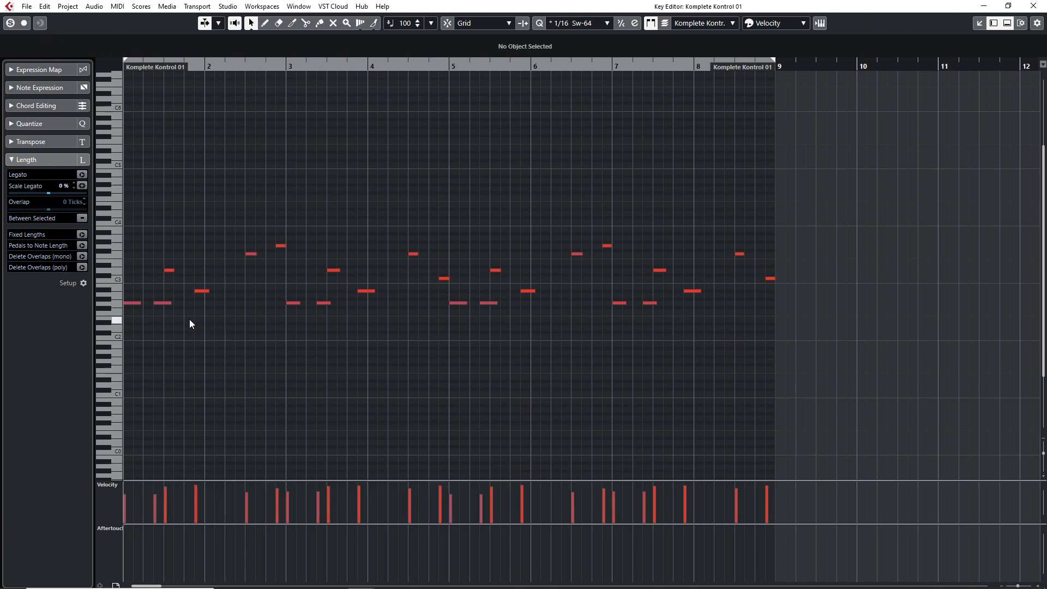
pyautogui.press('space')
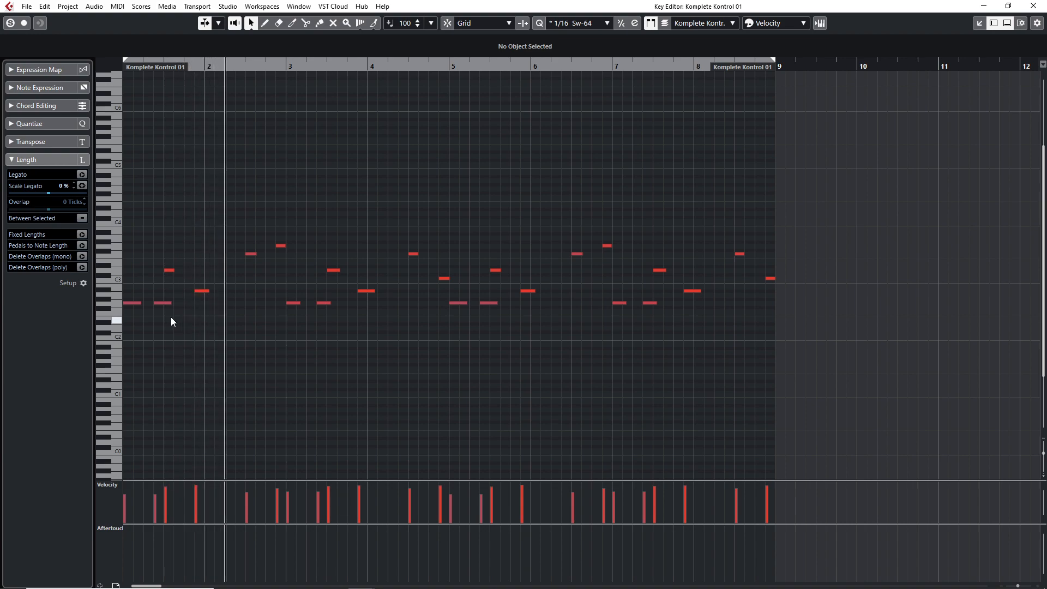
# - Copy the four D3 notes one beat later, starting at 1.4.1, and play the pattern from the start
pyautogui.moveTo(157, 264); pyautogui.dragTo(663, 271)
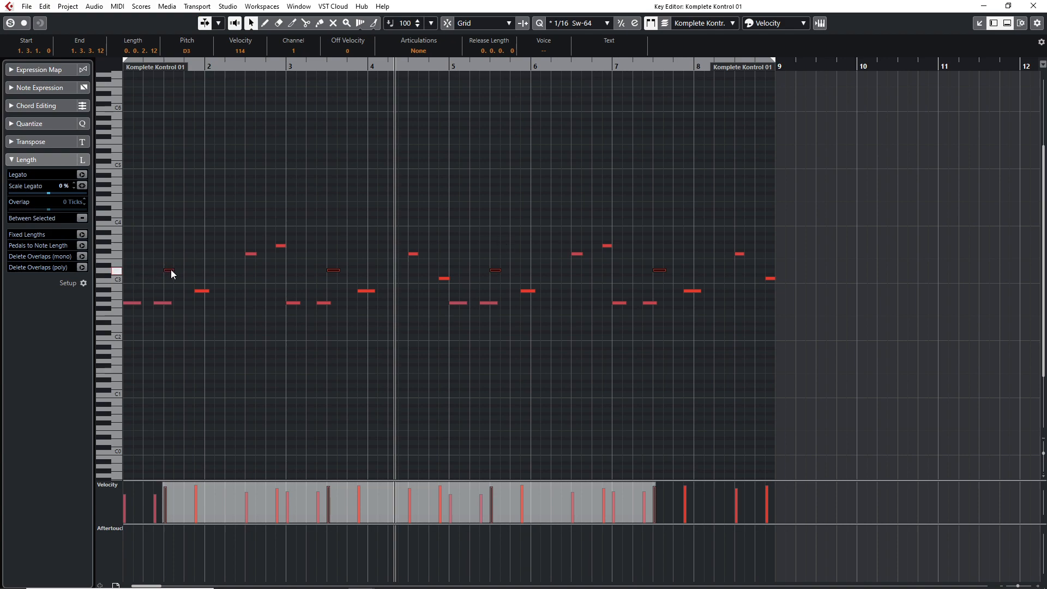
pyautogui.moveTo(171, 269); pyautogui.dragTo(192, 273)
pyautogui.press('.')
pyautogui.press('space')
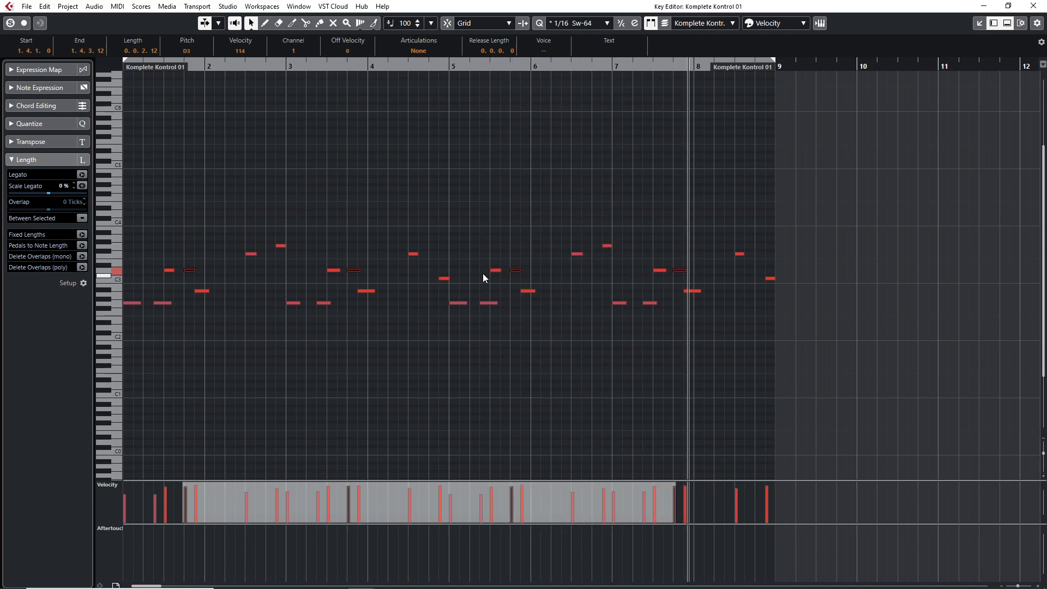
# - Copy the four A#2 notes to 2.2.3 and the matching positions every two bars, quantized and kept at A#2
pyautogui.moveTo(178, 284); pyautogui.dragTo(701, 296)
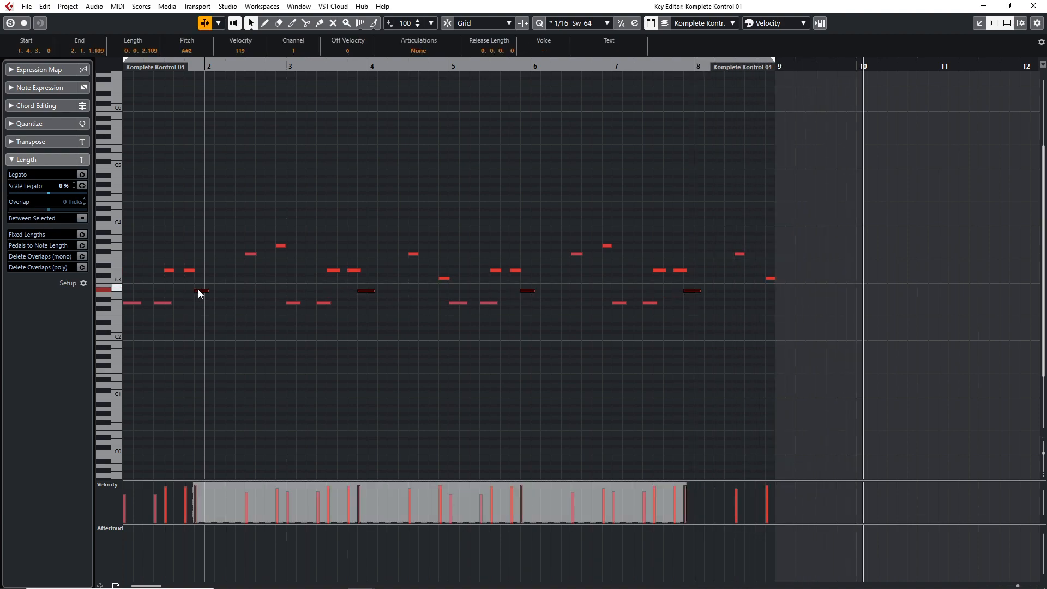
pyautogui.moveTo(199, 290); pyautogui.dragTo(236, 295)
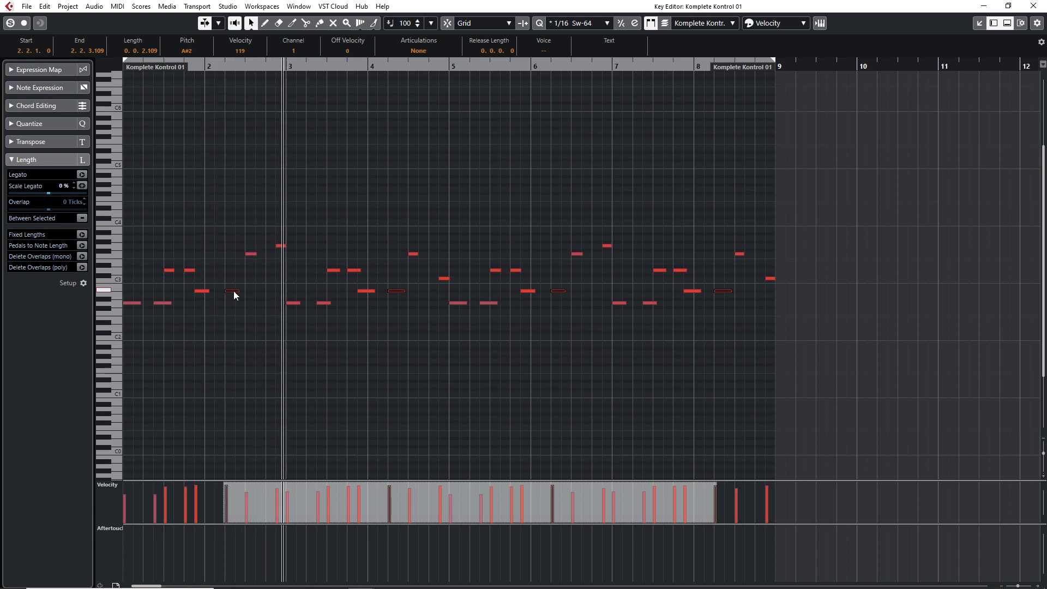
pyautogui.moveTo(234, 291); pyautogui.dragTo(246, 293)
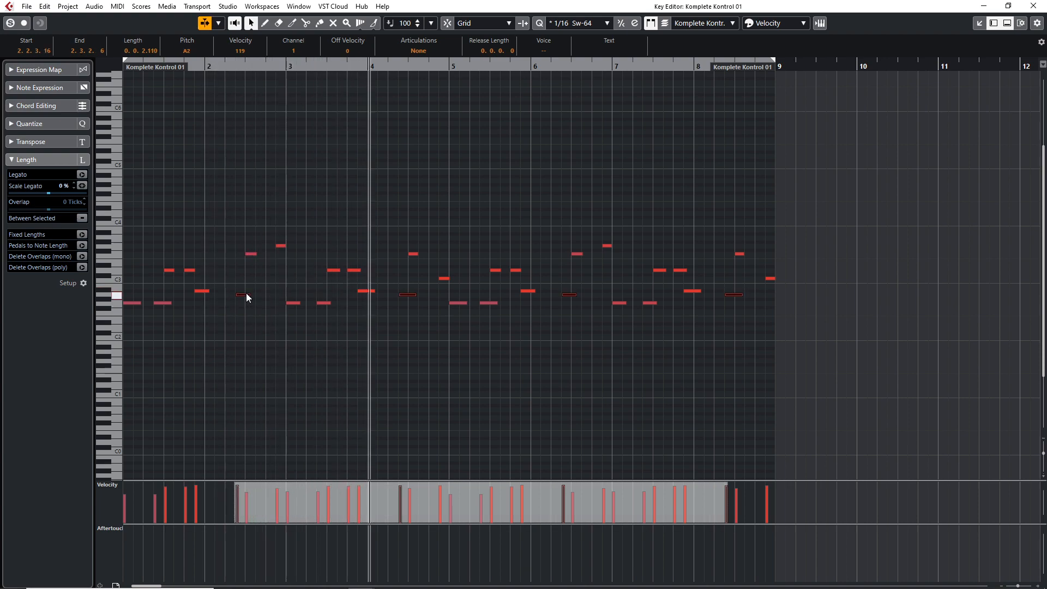
pyautogui.press('q')
pyautogui.press('Up')
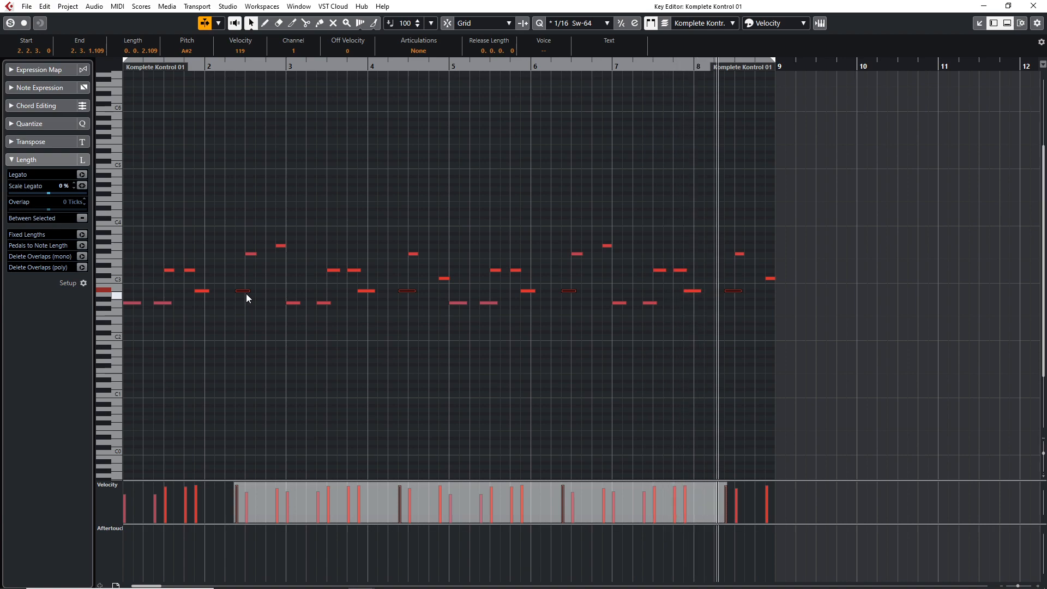
pyautogui.press('space')
# - Copy the four F3 notes one beat later, starting at 2.4.1, and play the pattern from the start
pyautogui.moveTo(222, 250); pyautogui.dragTo(742, 257)
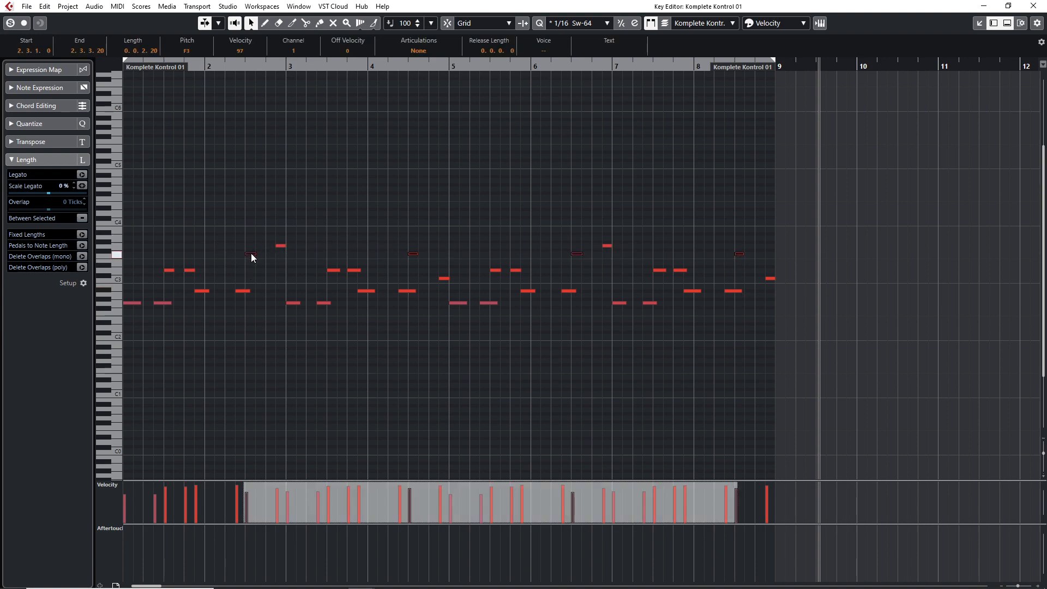
pyautogui.moveTo(251, 255); pyautogui.dragTo(274, 253)
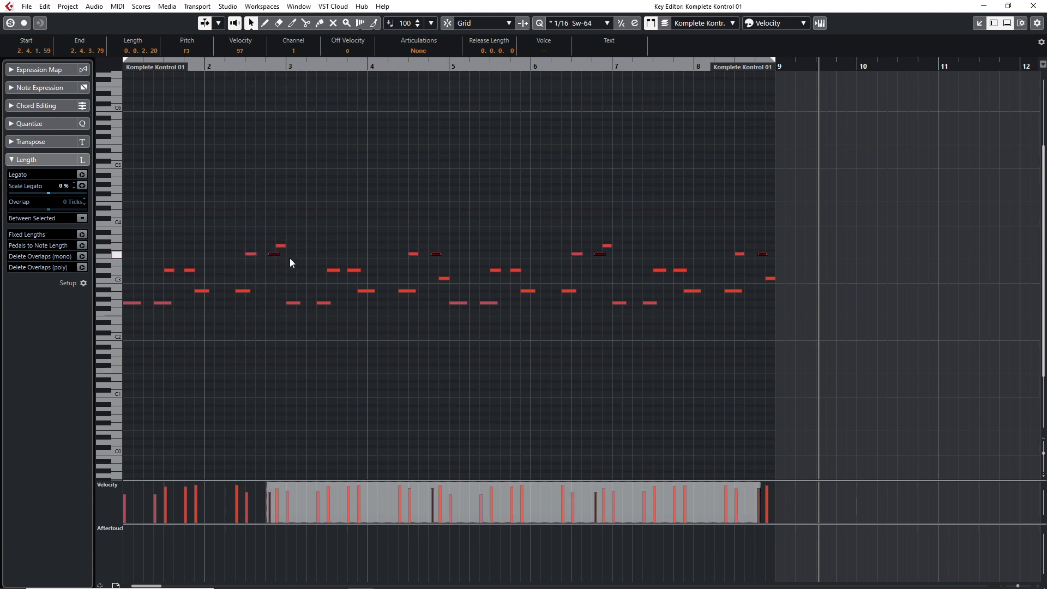
pyautogui.press('.')
pyautogui.press('space')
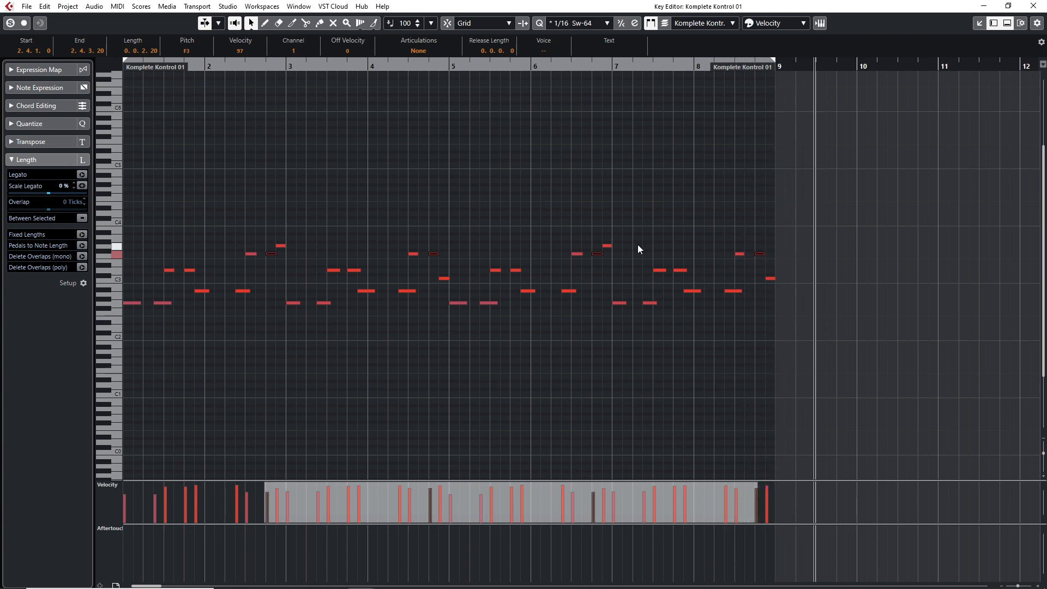
# - Apply Fixed Lengths to all notes in the Komplete Kontrol 01 part and play it from the start
pyautogui.hotkey('ctrl', 'a')
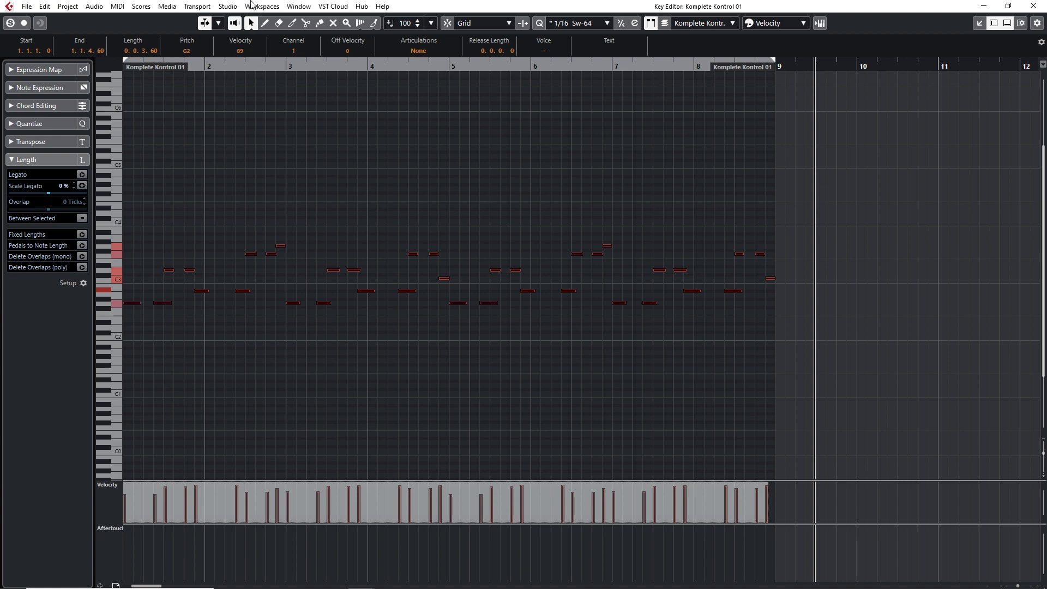
pyautogui.click(117, 6)
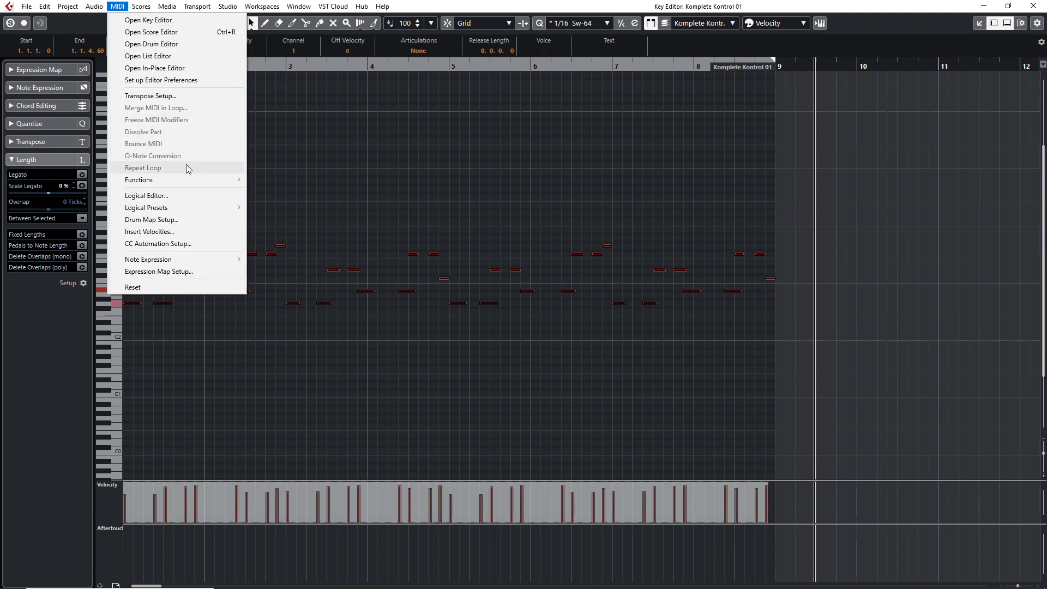
pyautogui.moveTo(187, 180)
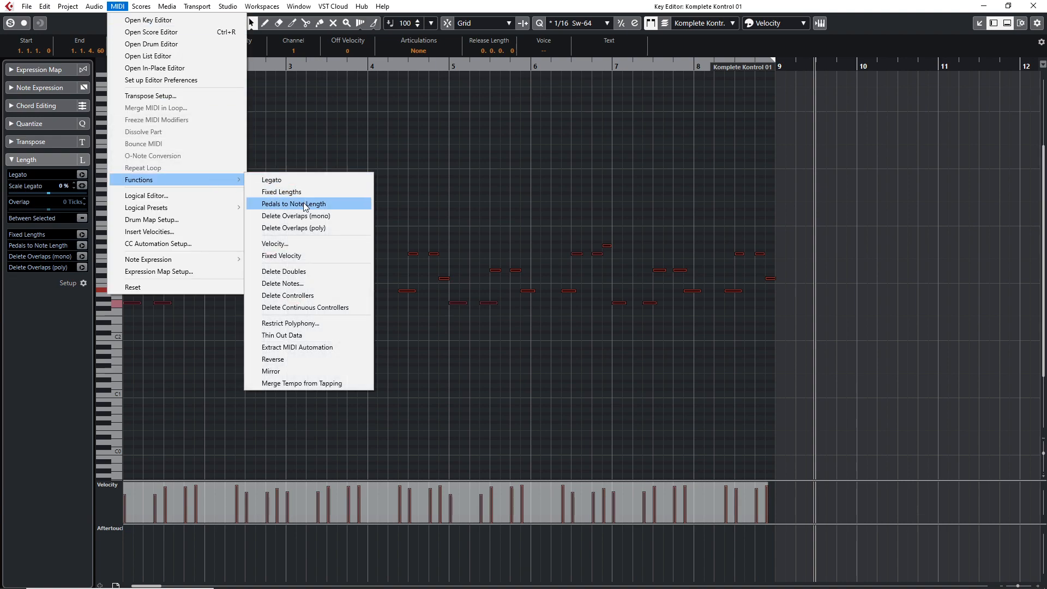
pyautogui.click(302, 193)
pyautogui.press('KP_Decimal')
pyautogui.press('space')
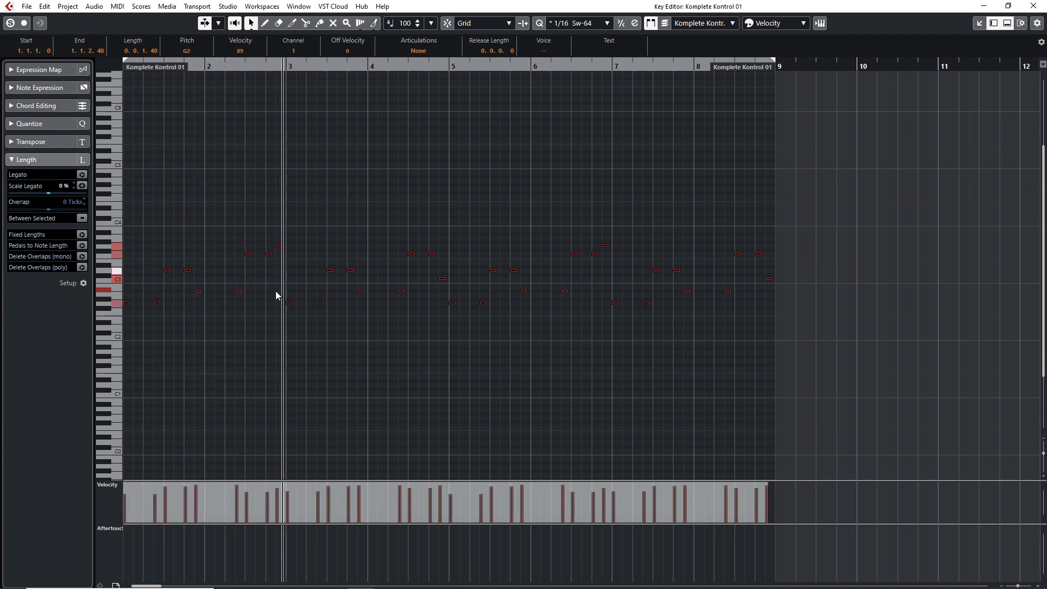
# - Return to the project, write filter A cutoff automation on the Komplete Kontrol 01 track during playback, and stop
pyautogui.press('Escape')
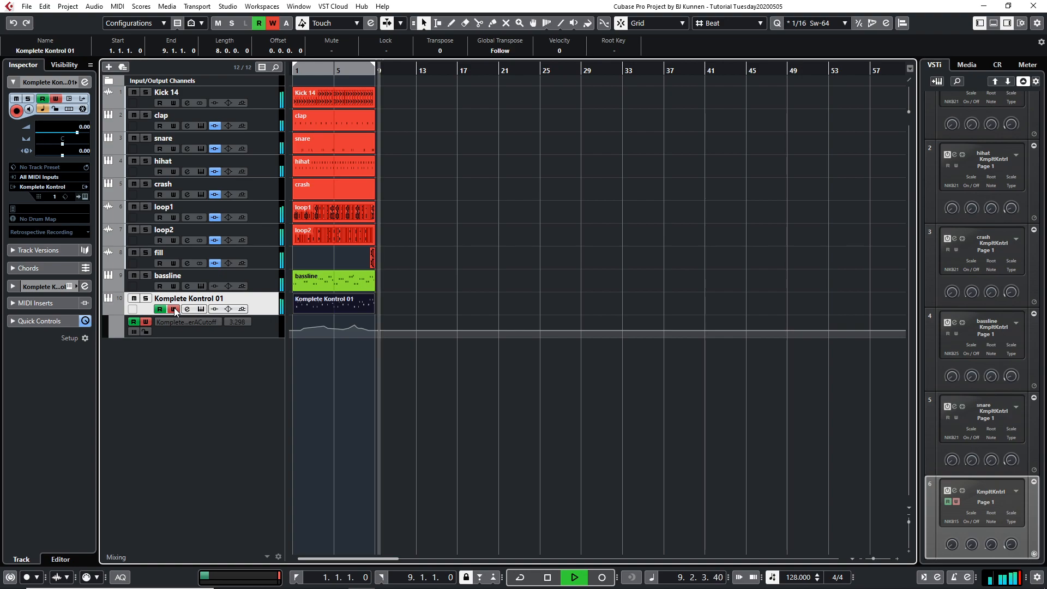
pyautogui.press('space')
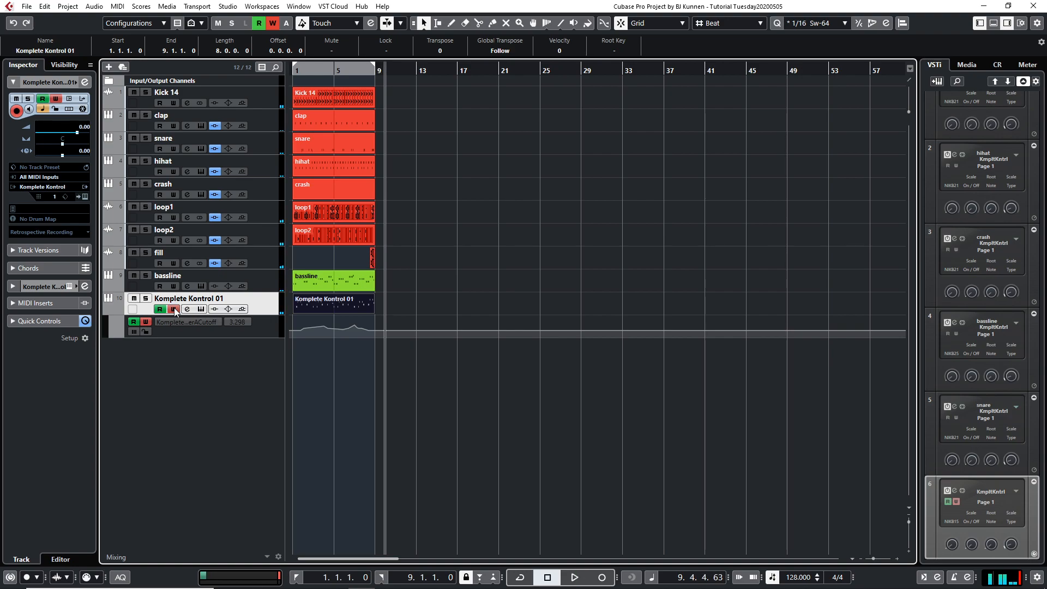
# - Add one more Komplete Kontrol instrument track routed to Stereo Out
pyautogui.rightClick(221, 377)
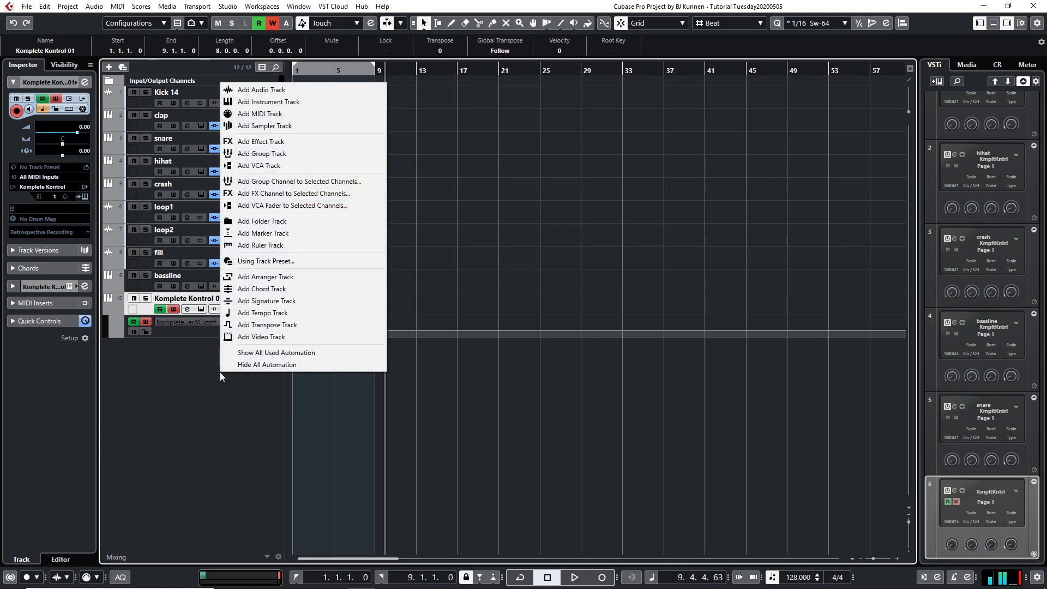
pyautogui.click(263, 103)
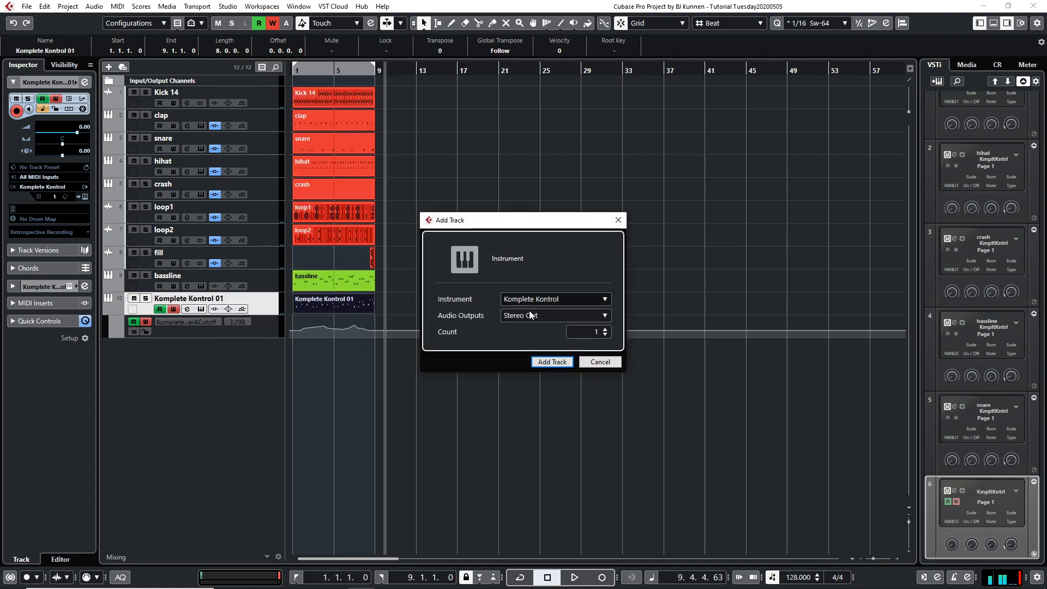
pyautogui.click(551, 360)
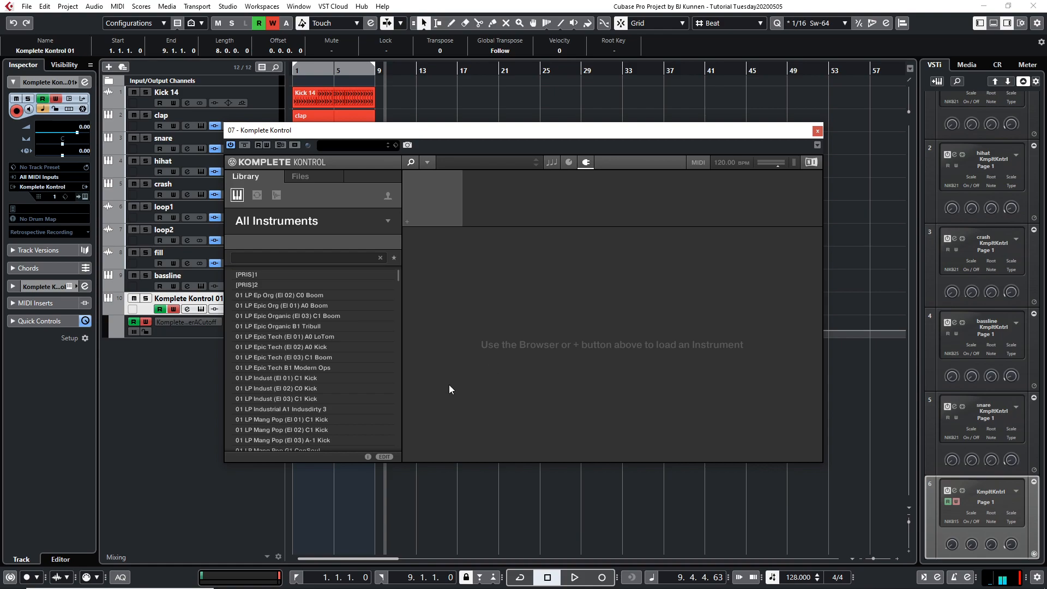
# - Load Spectrasonics Omnisphere into the new Komplete Kontrol instance and reposition its window so the patch browser is accessible
pyautogui.click(407, 221)
pyautogui.moveTo(447, 333)
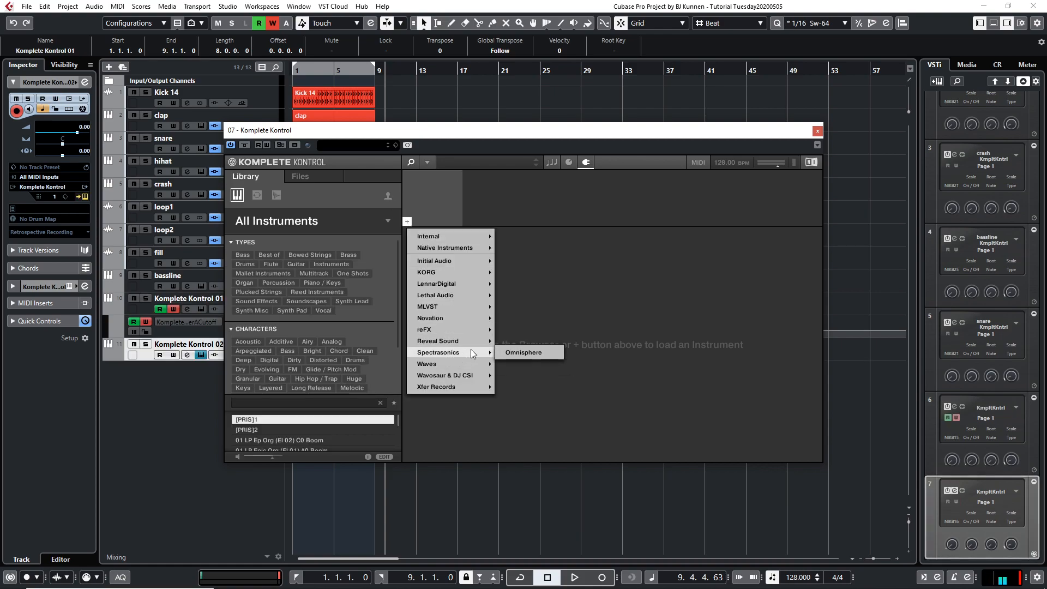
pyautogui.click(519, 354)
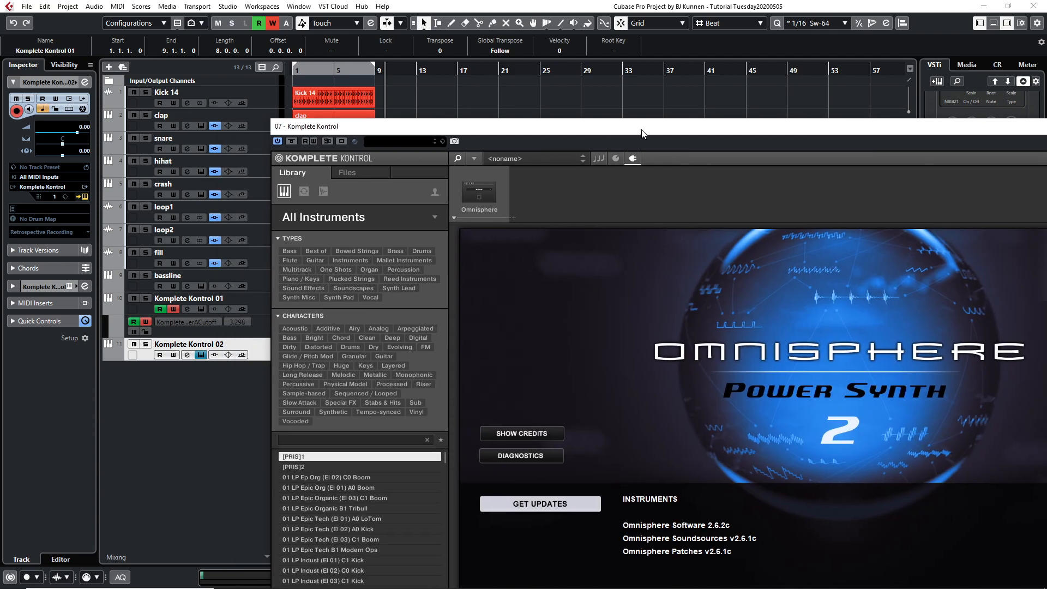
pyautogui.moveTo(595, 136); pyautogui.dragTo(387, 100)
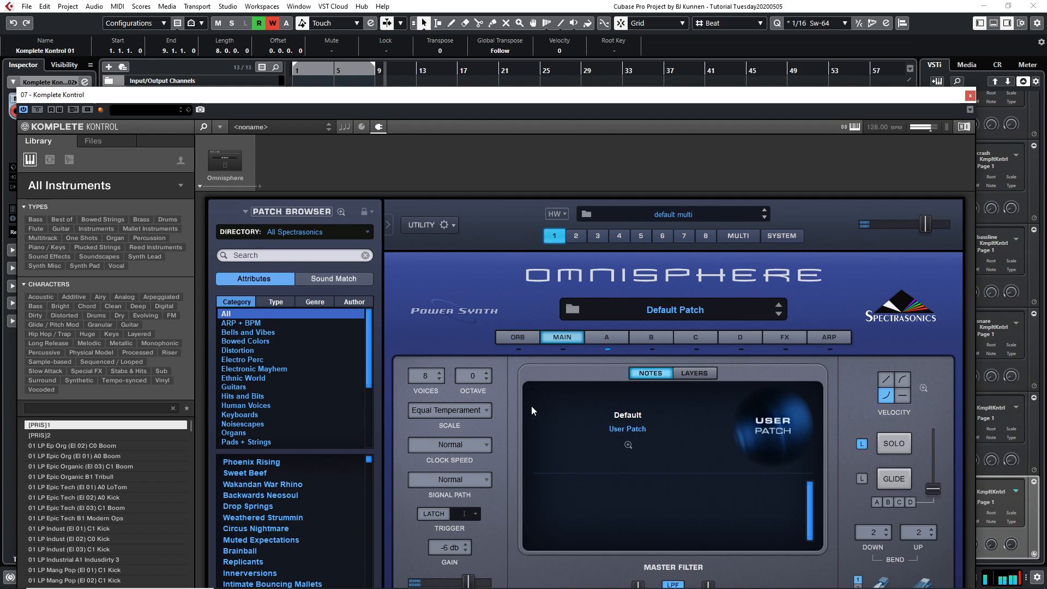
# - Audition the Omnisphere patches Phoenix Rising, Drop Springs, Muted Expectations and Circus Nightmare one after another
pyautogui.click(267, 462)
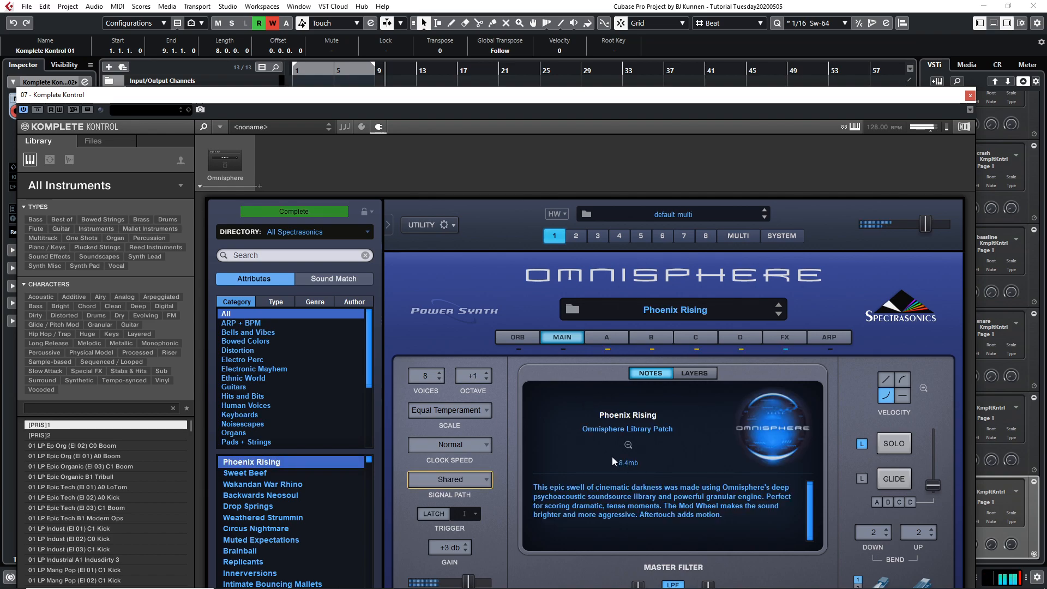
pyautogui.click(258, 507)
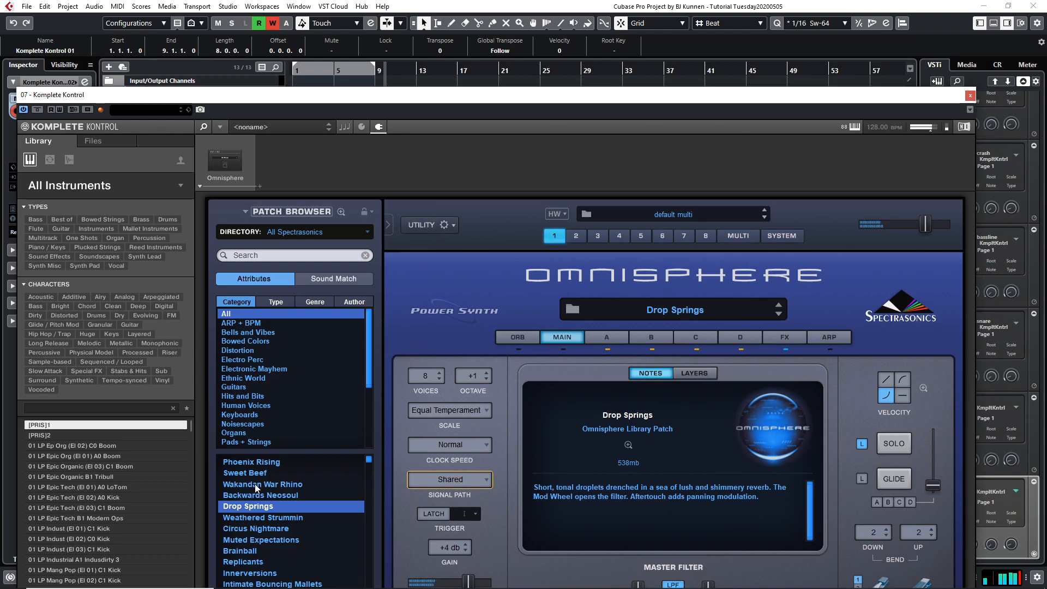
pyautogui.scroll(-2, 264, 497)
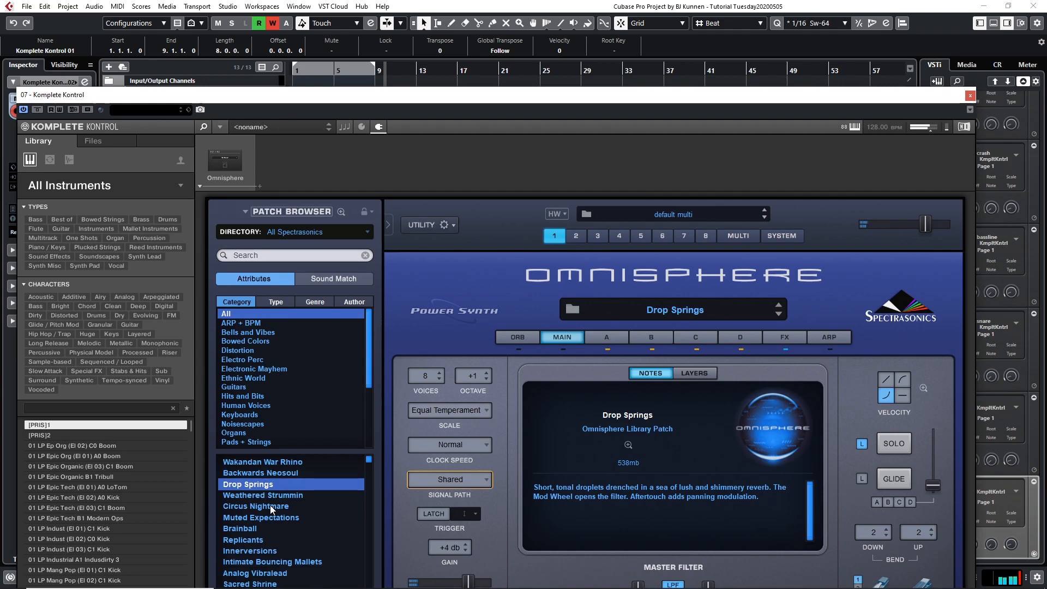
pyautogui.click(267, 518)
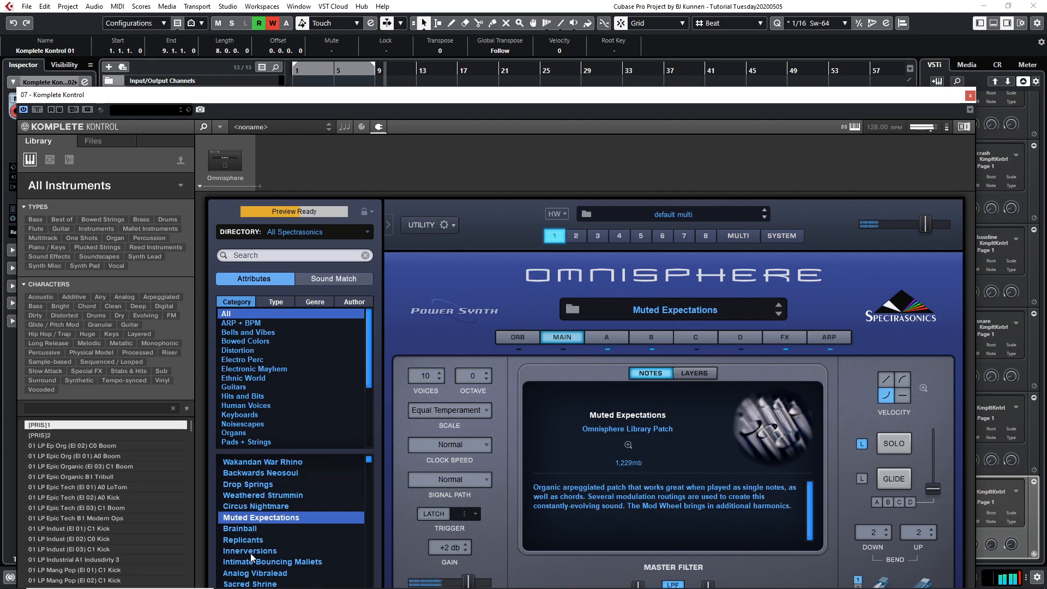
pyautogui.scroll(-3, 251, 553)
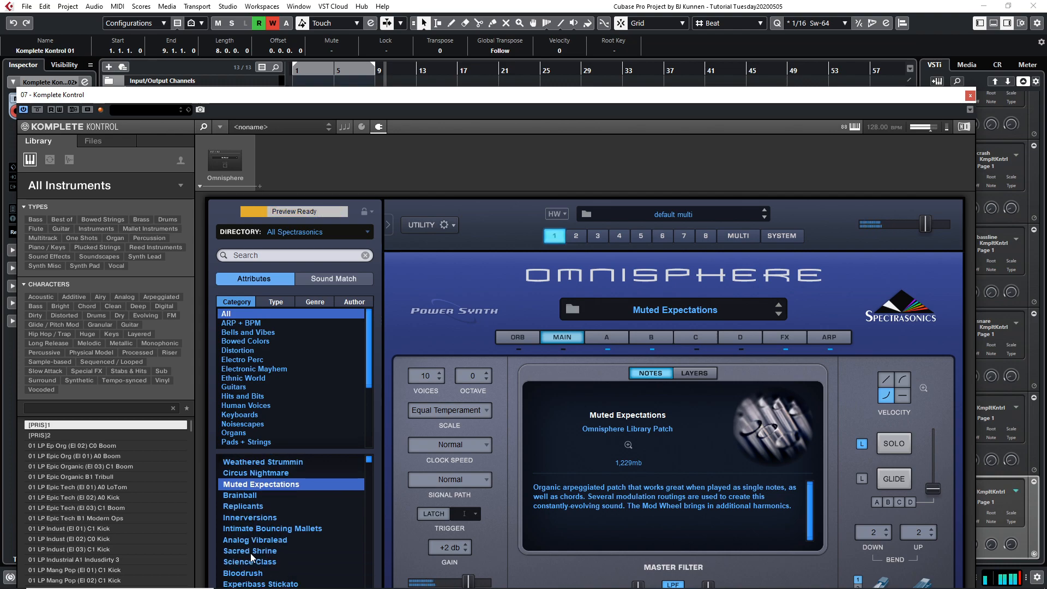
pyautogui.click(268, 475)
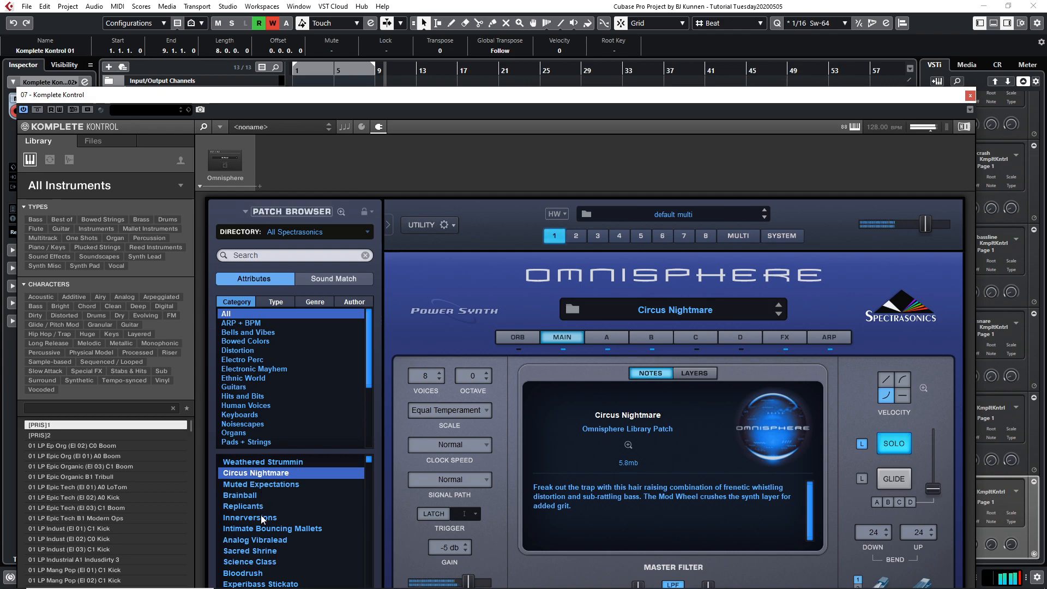
# - Try out the Omnisphere patches Bloodrush and SID In the Water Amp
pyautogui.scroll(-1, 265, 528)
pyautogui.click(257, 542)
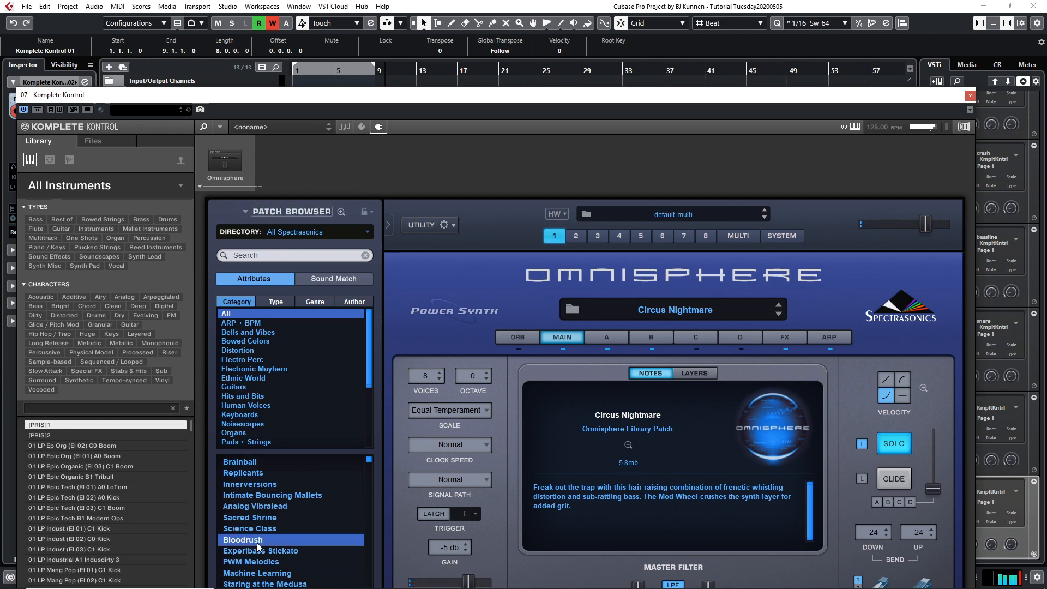
pyautogui.scroll(-1, 257, 542)
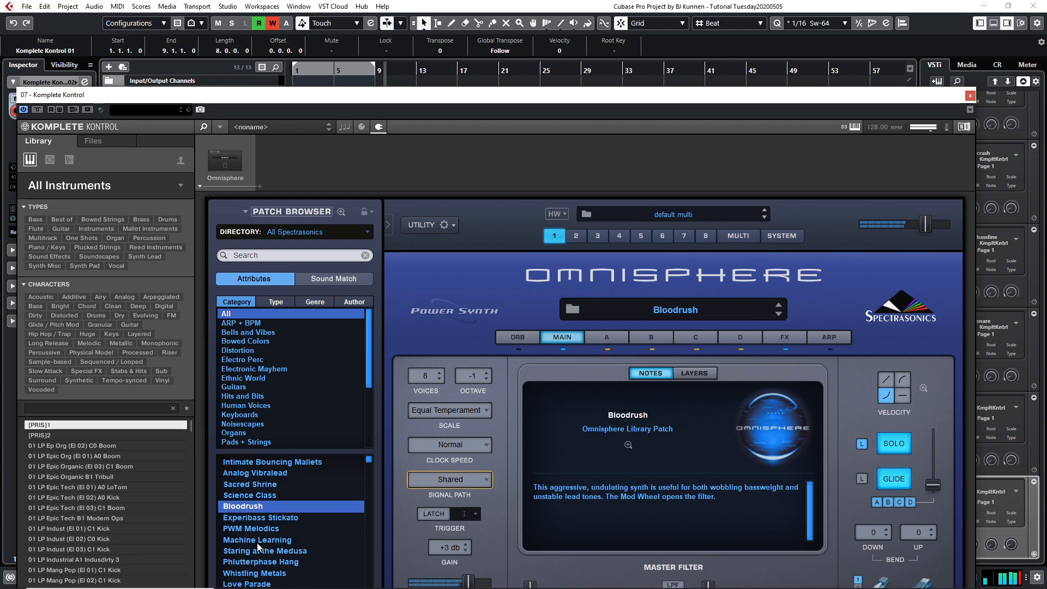
pyautogui.scroll(-1, 259, 545)
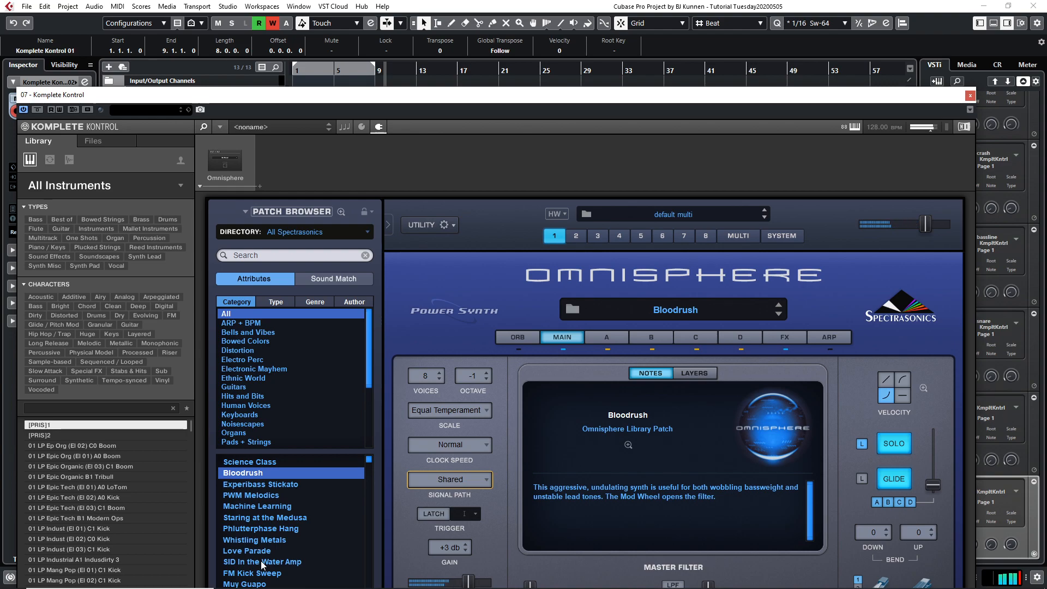
pyautogui.click(262, 562)
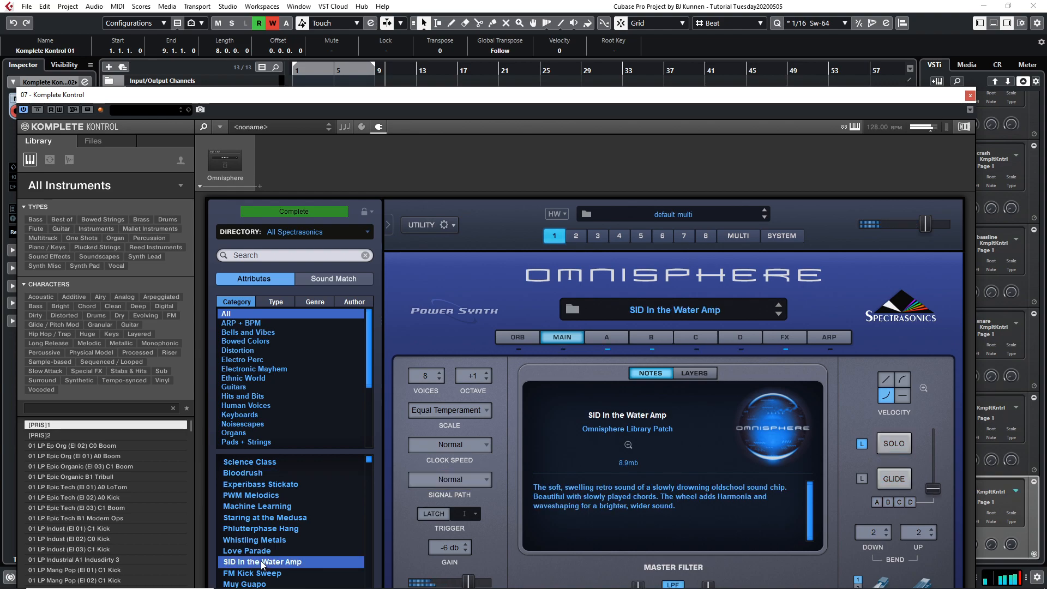
# - Audition the Neural Toxin patch and the Cave Stalactites patch further down the Omnisphere list
pyautogui.scroll(-3, 263, 565)
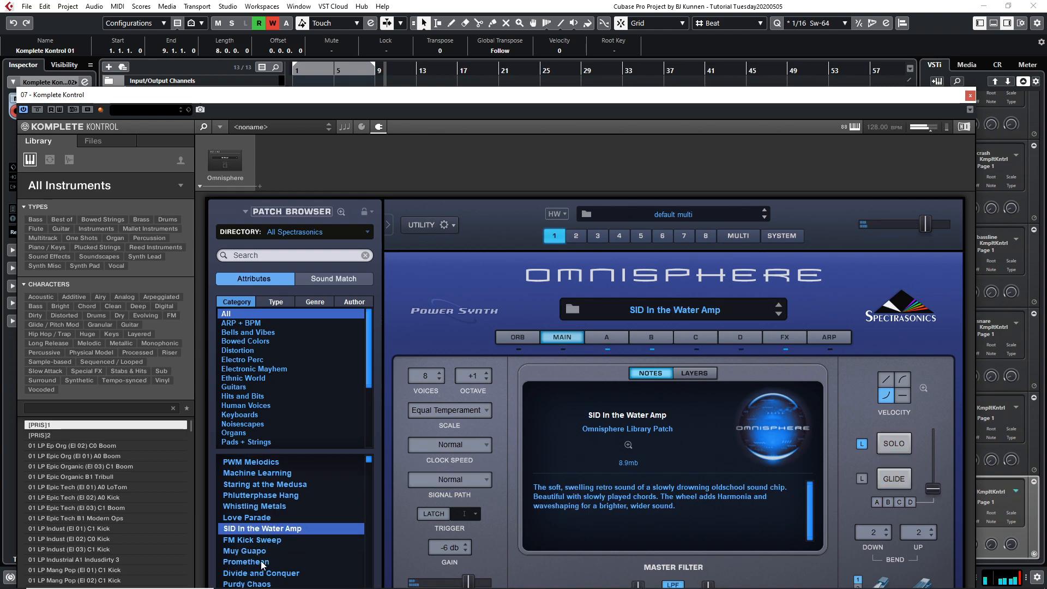
pyautogui.scroll(-3, 262, 565)
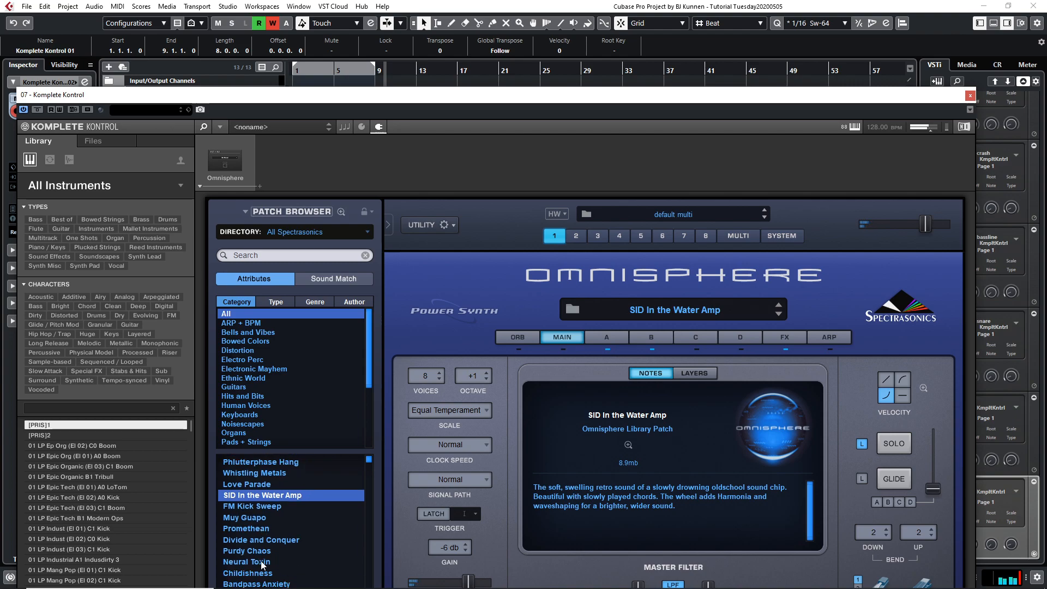
pyautogui.click(263, 563)
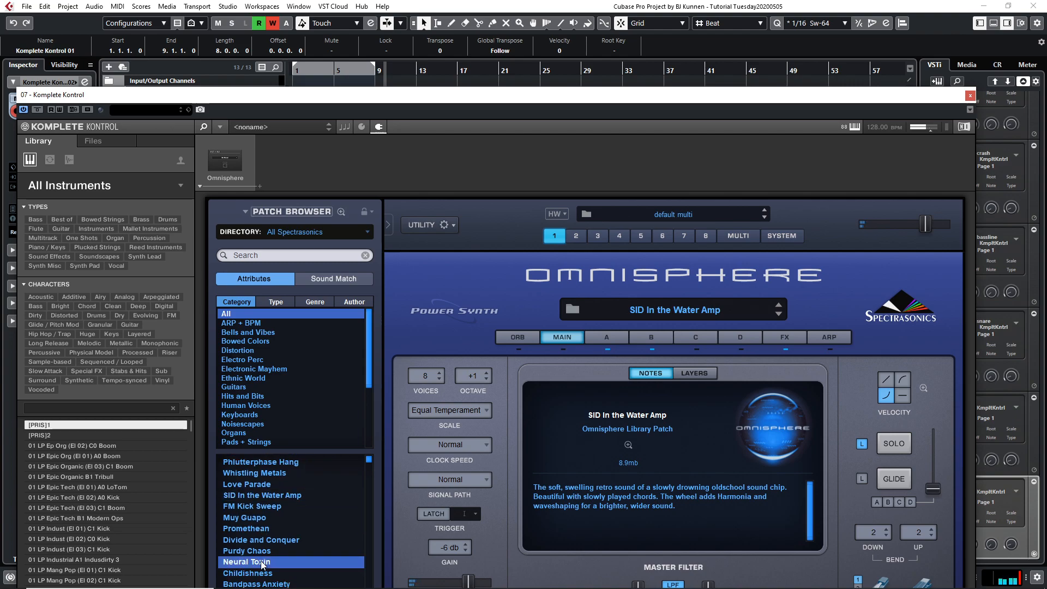
pyautogui.scroll(-1, 261, 570)
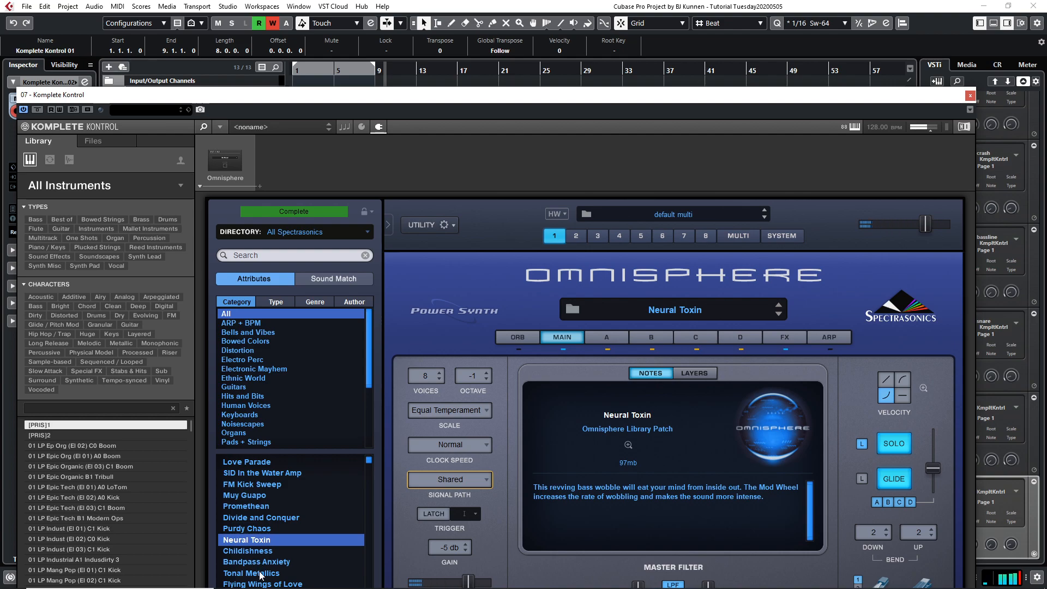
pyautogui.scroll(-3, 262, 573)
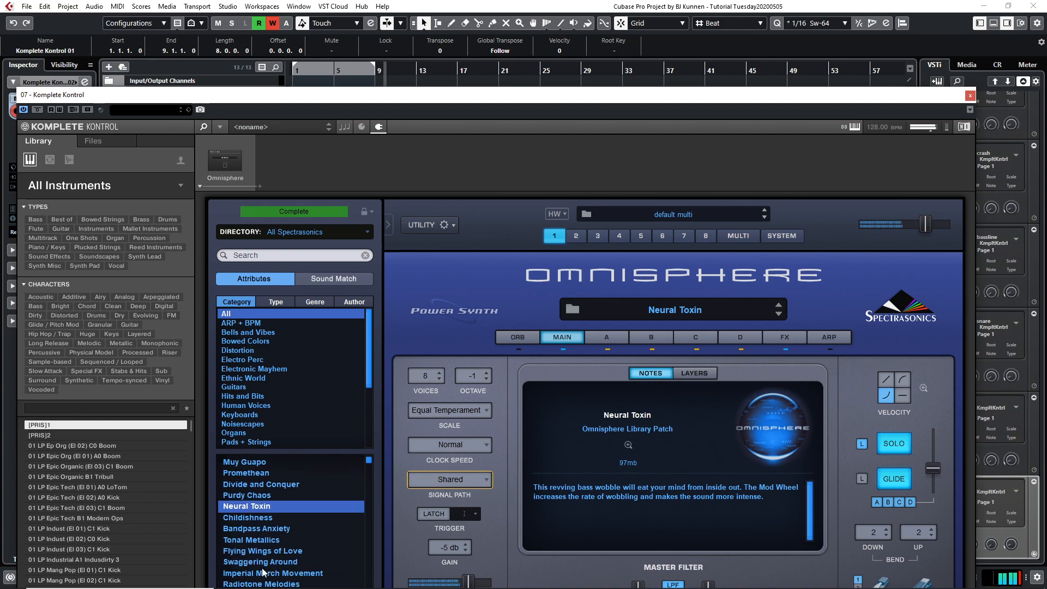
pyautogui.scroll(-3, 262, 573)
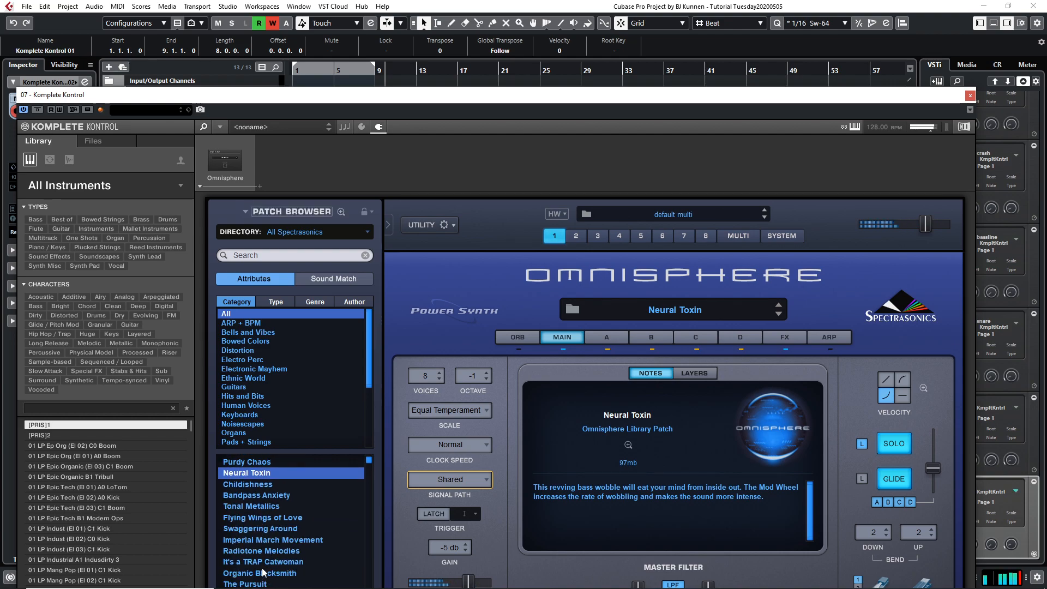
pyautogui.scroll(-2, 262, 573)
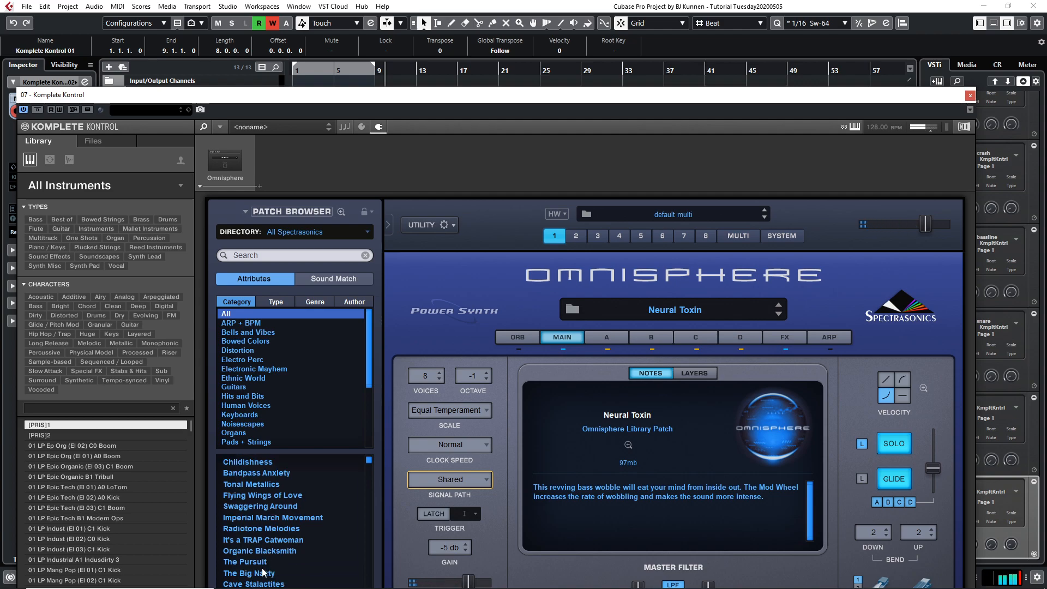
pyautogui.click(258, 584)
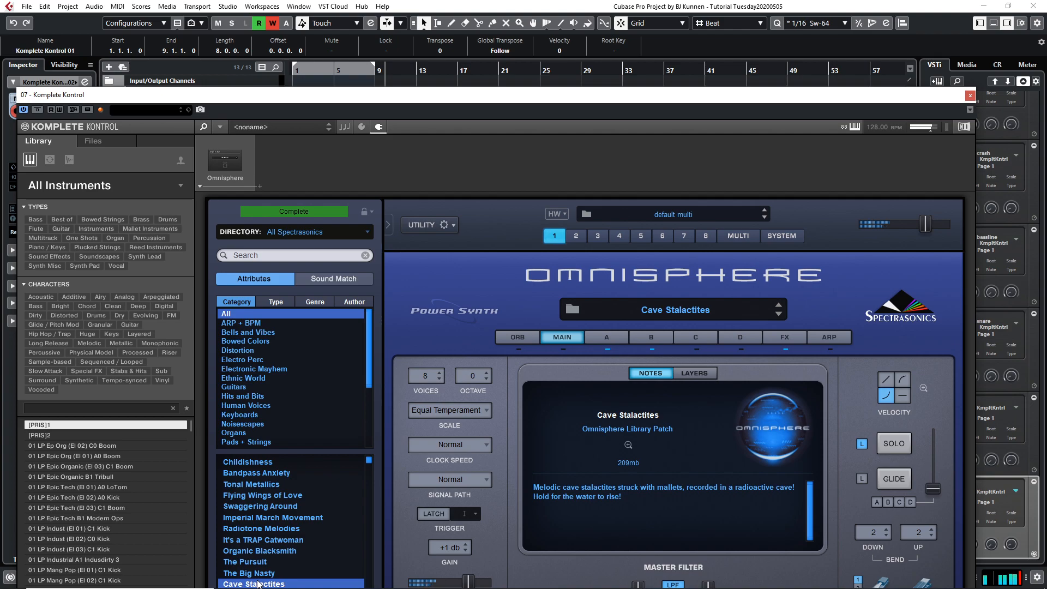
# - Go deeper into the alphabetical patch list and load the EDM patch Anticpation of Energy 1 to hear it
pyautogui.scroll(-4, 276, 552)
pyautogui.scroll(-2, 275, 553)
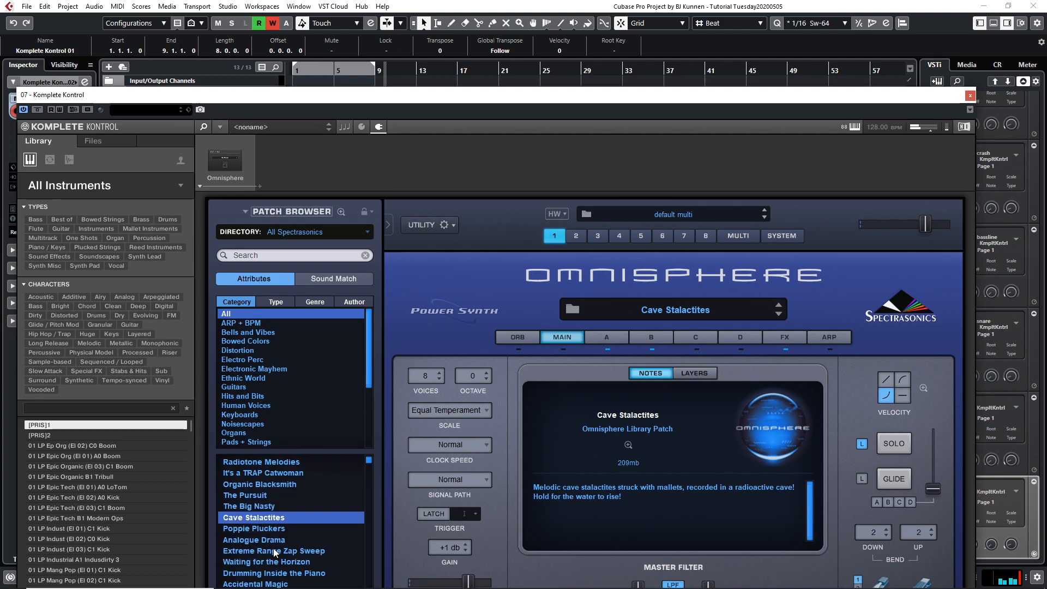
pyautogui.scroll(-3, 275, 553)
pyautogui.scroll(-9, 274, 550)
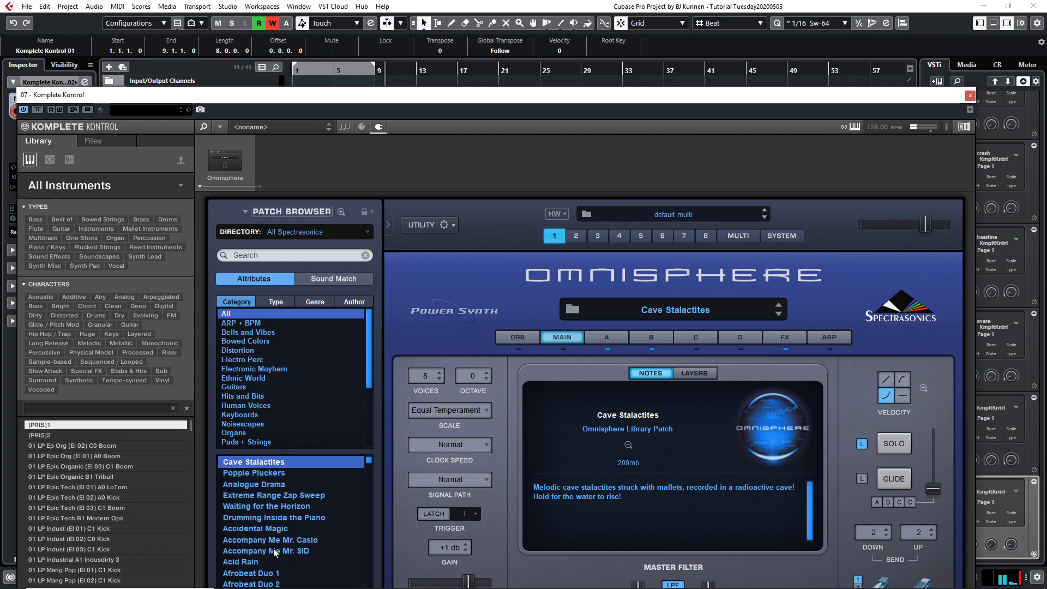
pyautogui.scroll(-10, 273, 548)
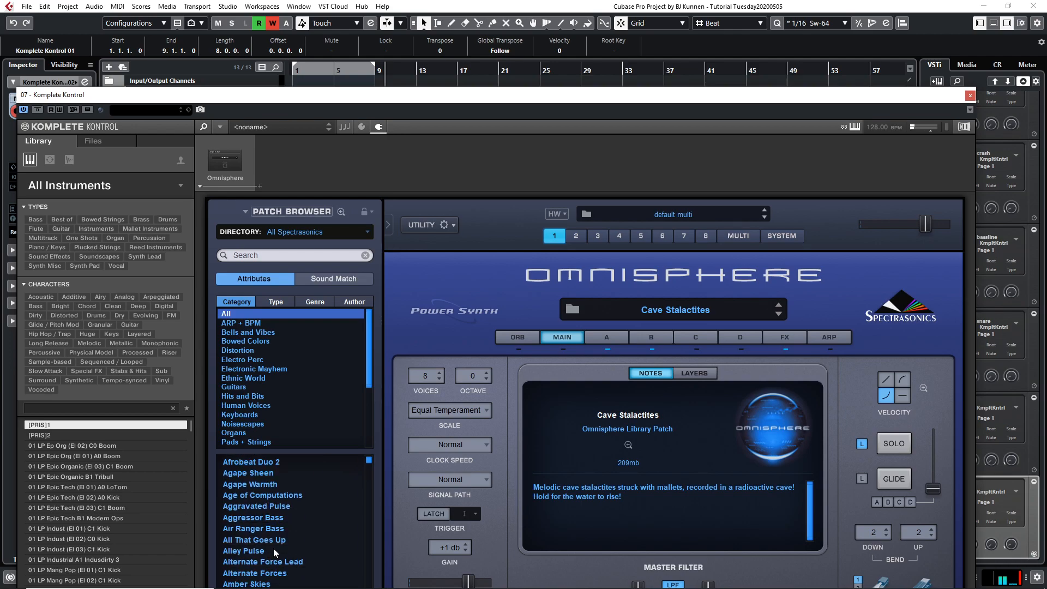
pyautogui.scroll(-8, 274, 549)
pyautogui.click(273, 551)
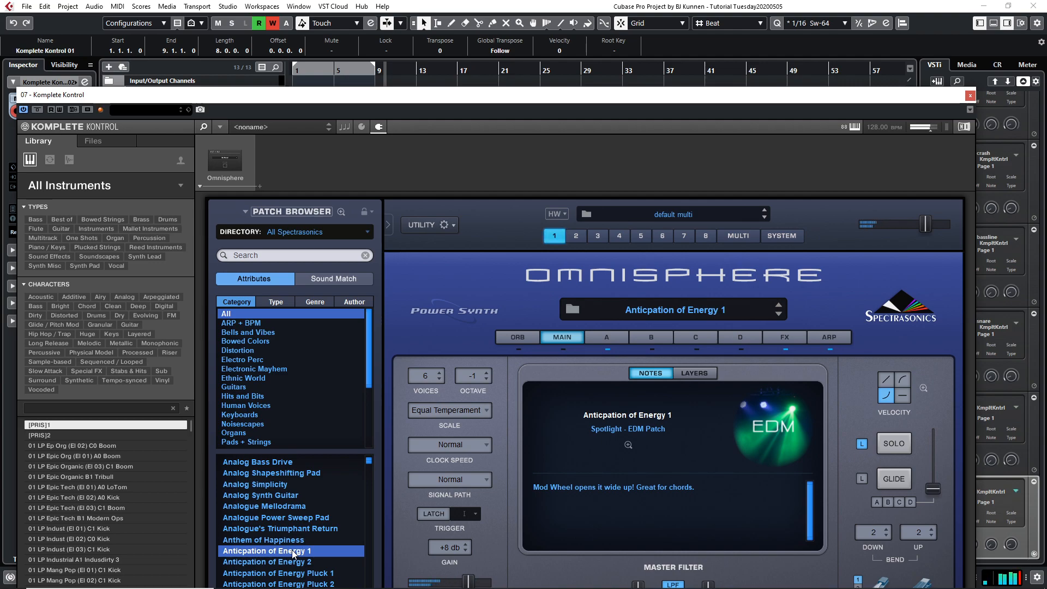
# - Load the Banana Sandwiches Touch Wahs patch from the patches starting with B
pyautogui.scroll(-2, 292, 550)
pyautogui.scroll(-5, 284, 539)
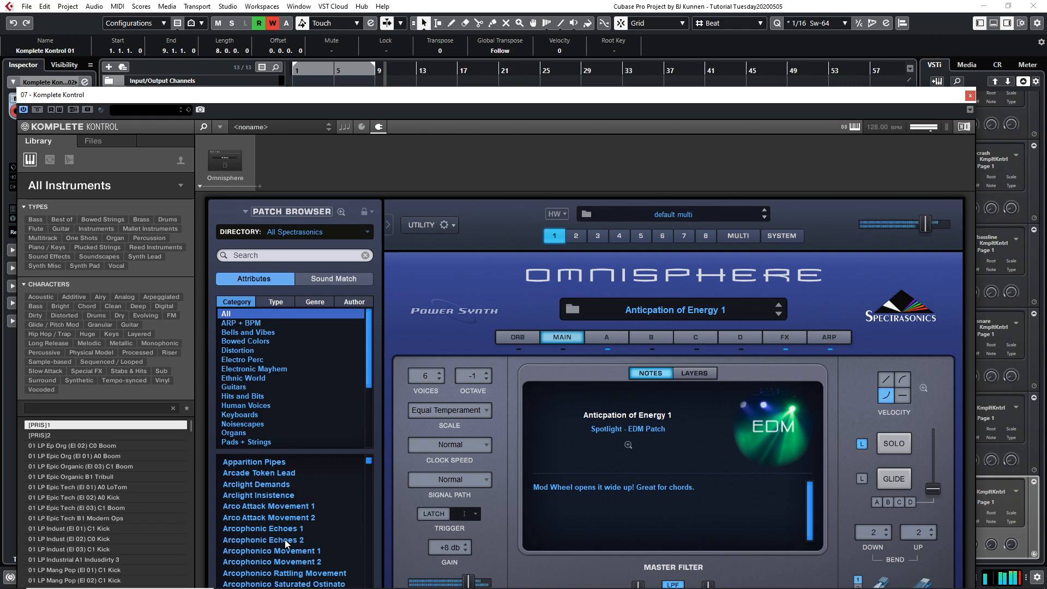
pyautogui.scroll(-15, 285, 539)
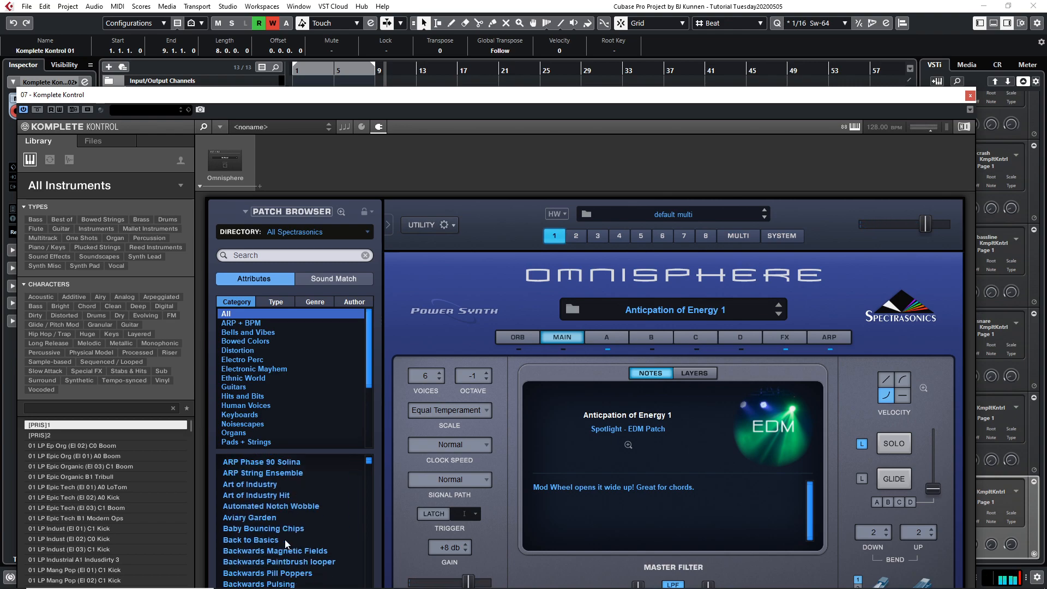
pyautogui.scroll(-2, 285, 539)
pyautogui.click(286, 539)
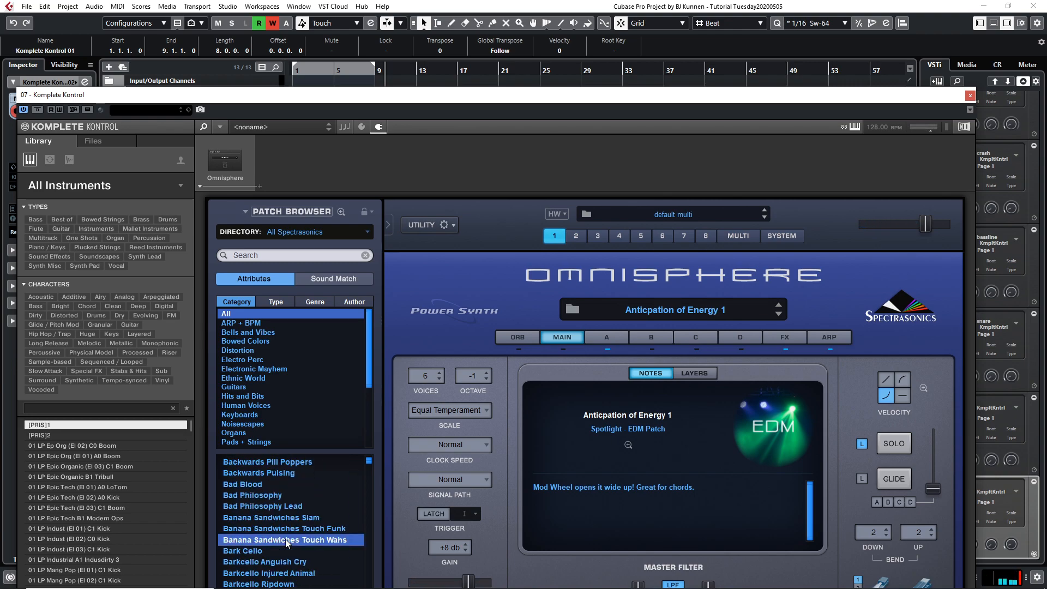
# - Audition the bass patches Bass Octomeister and Bass O' Matic, then load Beef Reese
pyautogui.scroll(-2, 286, 539)
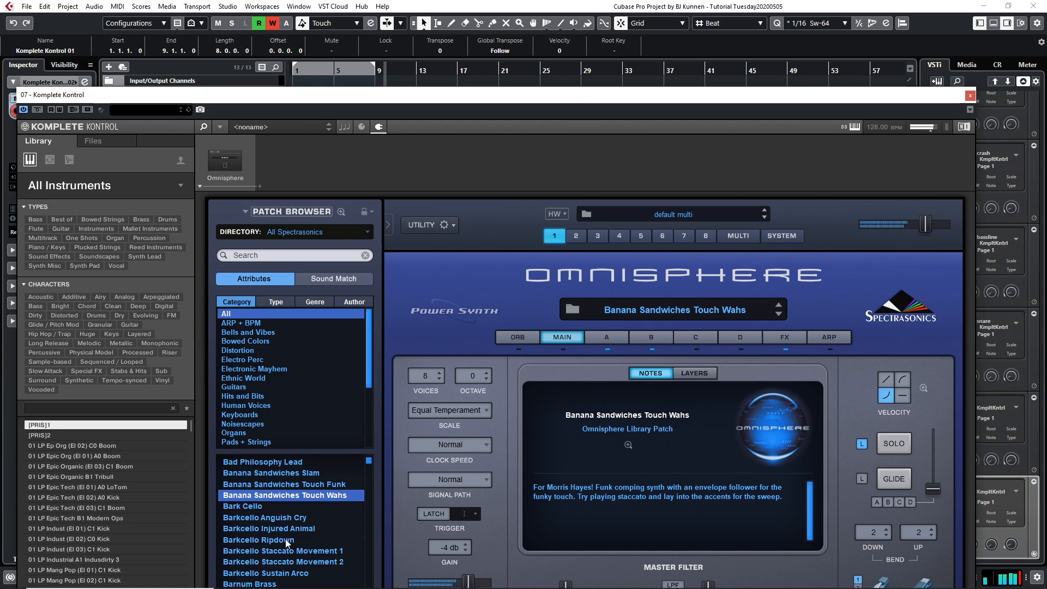
pyautogui.scroll(-3, 286, 539)
pyautogui.click(274, 561)
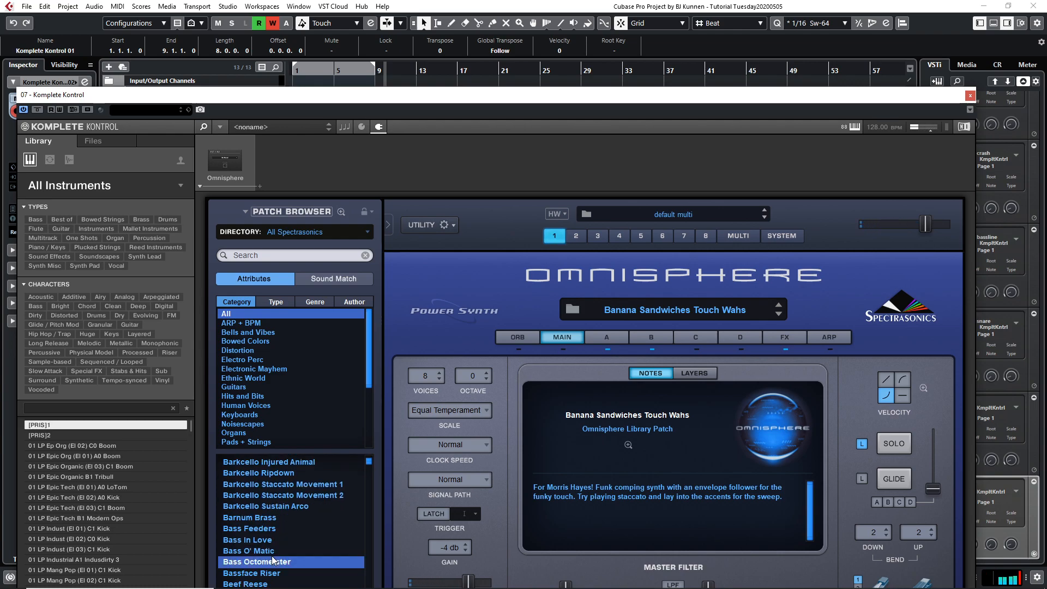
pyautogui.click(274, 552)
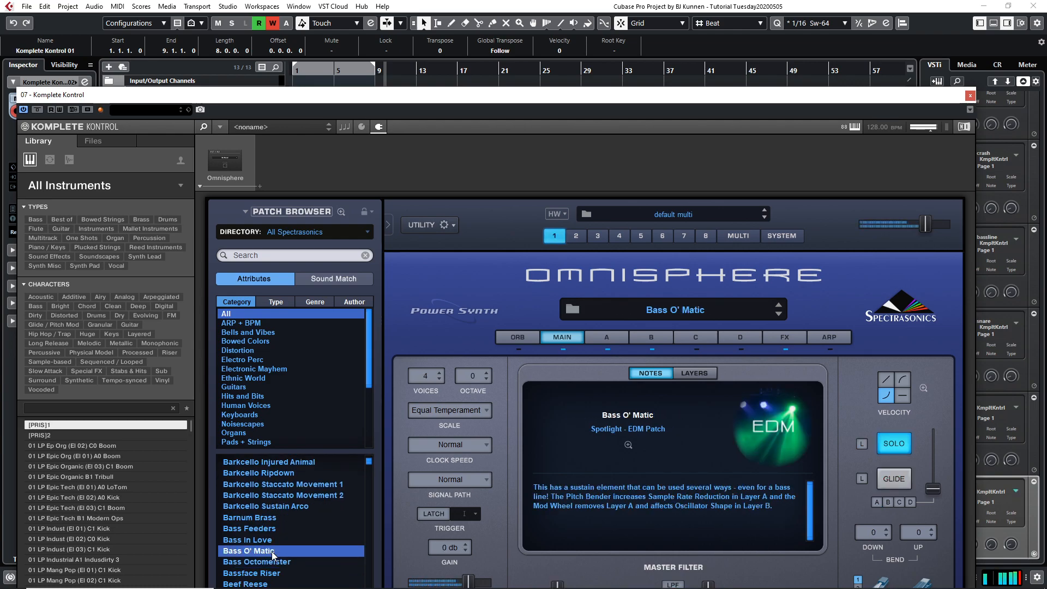
pyautogui.scroll(-3, 274, 556)
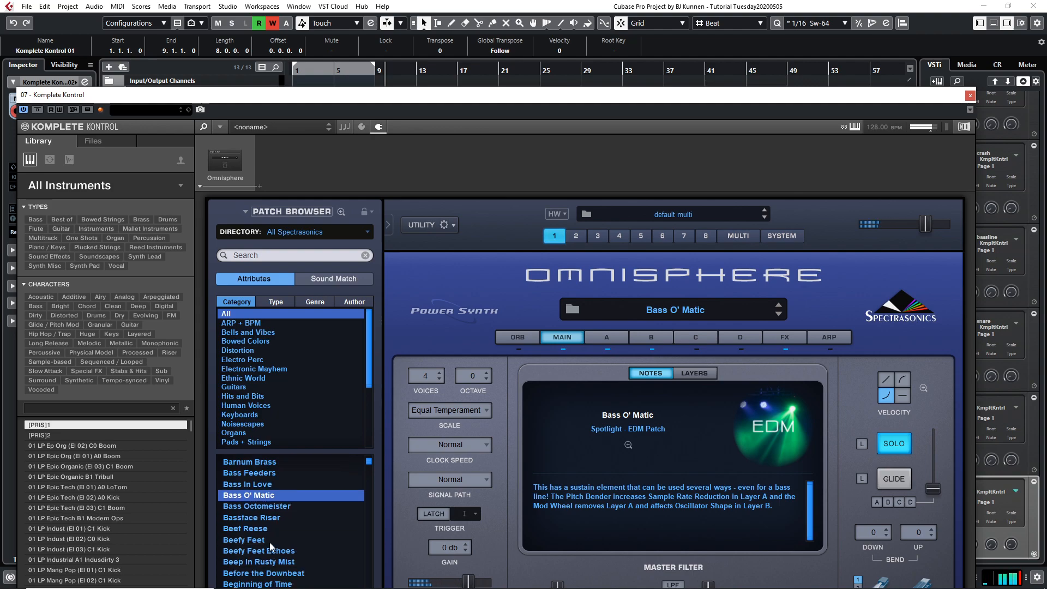
pyautogui.click(258, 532)
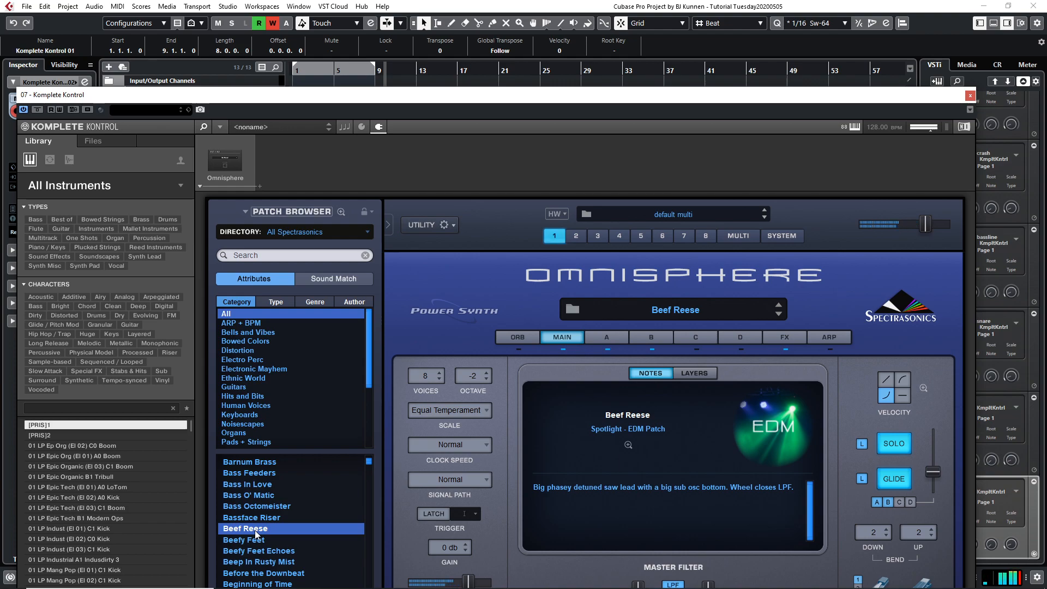
# - Go further through the patches starting with B and load Browler Bass to audition it
pyautogui.scroll(-6, 256, 533)
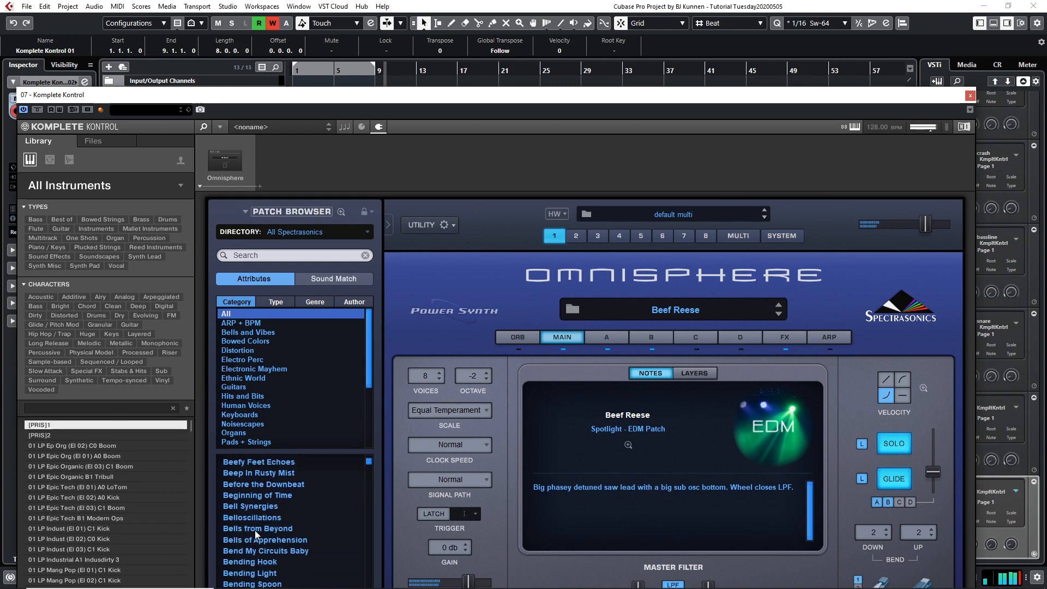
pyautogui.scroll(-8, 254, 530)
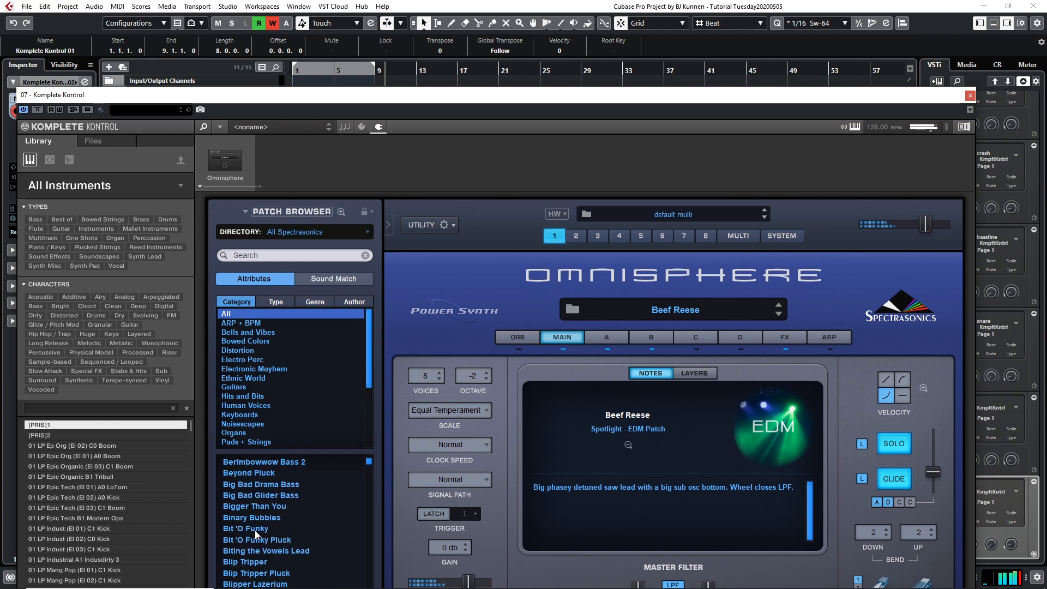
pyautogui.scroll(-6, 254, 531)
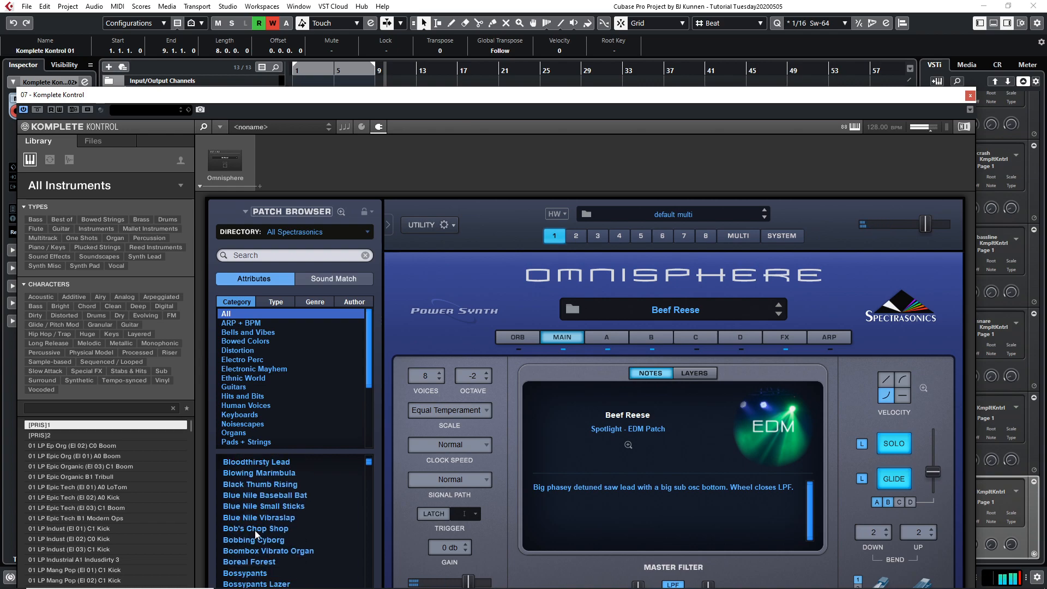
pyautogui.scroll(-6, 254, 531)
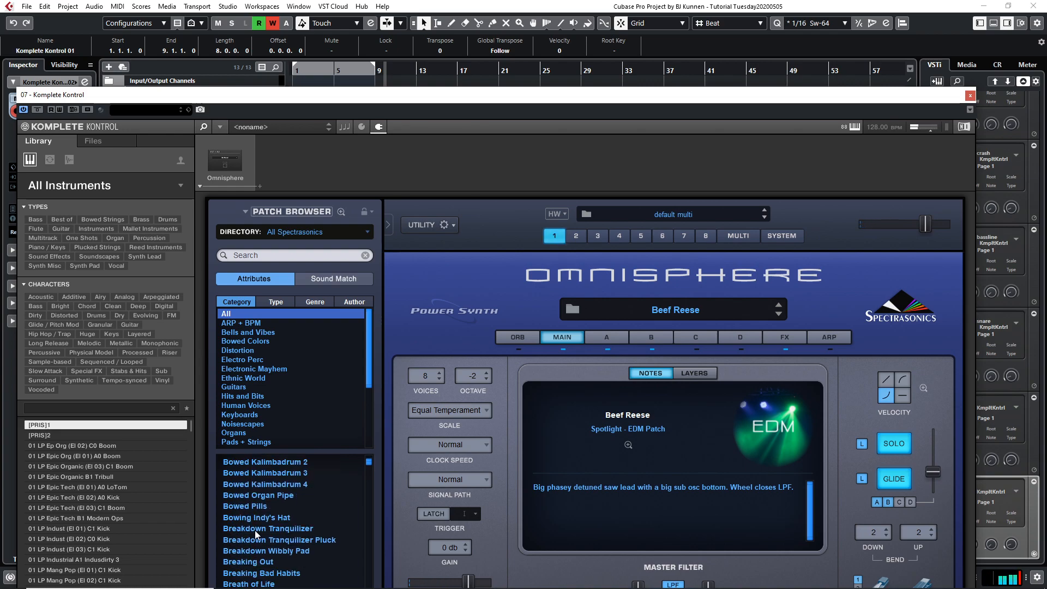
pyautogui.scroll(-4, 254, 530)
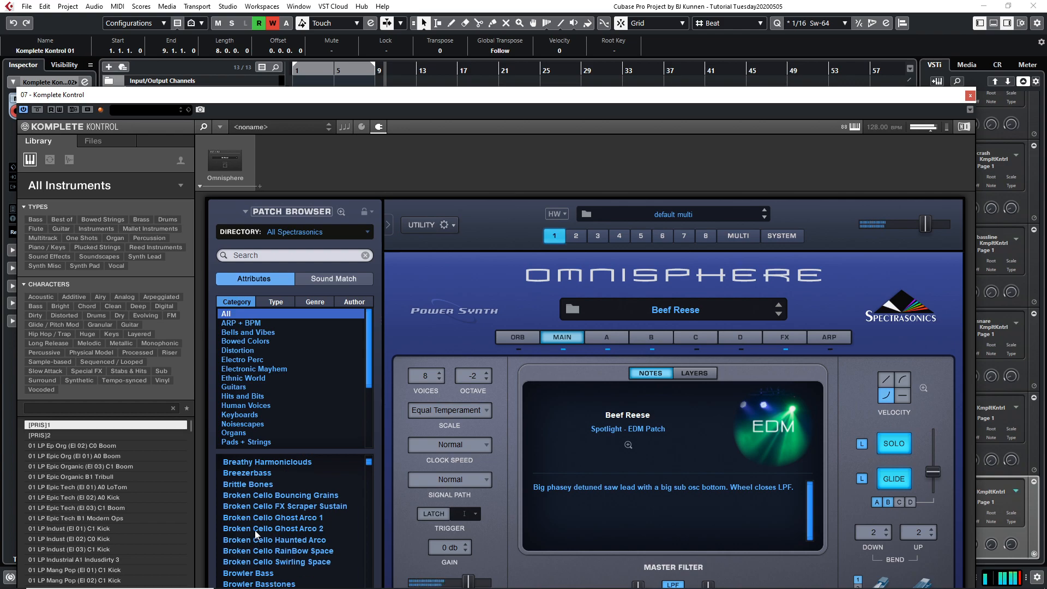
pyautogui.click(271, 572)
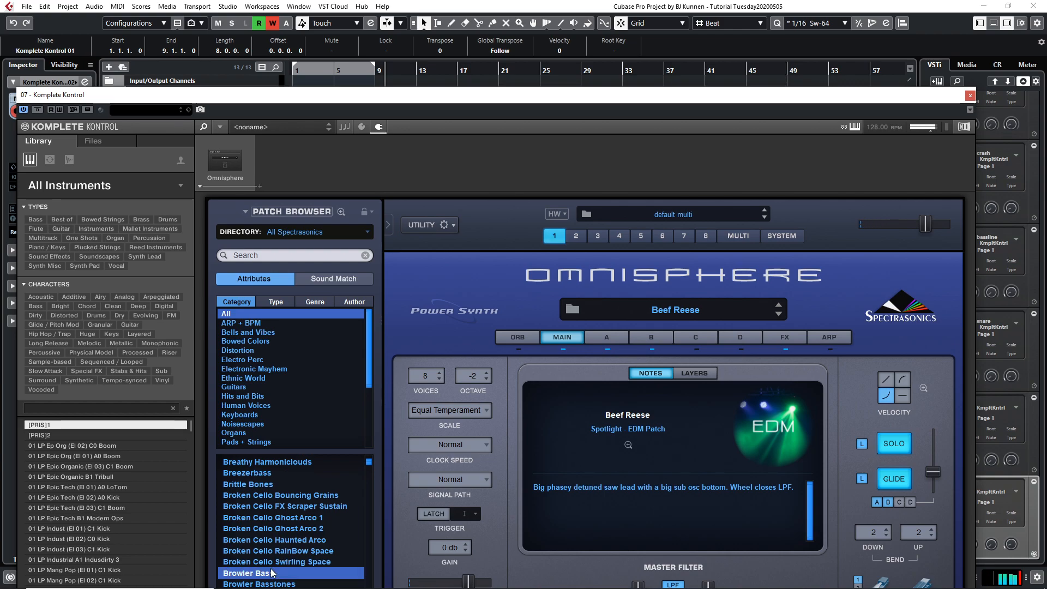
# - Load the Circuitrix Computer patch from the patches starting with C and close the instrument window
pyautogui.scroll(-5, 276, 568)
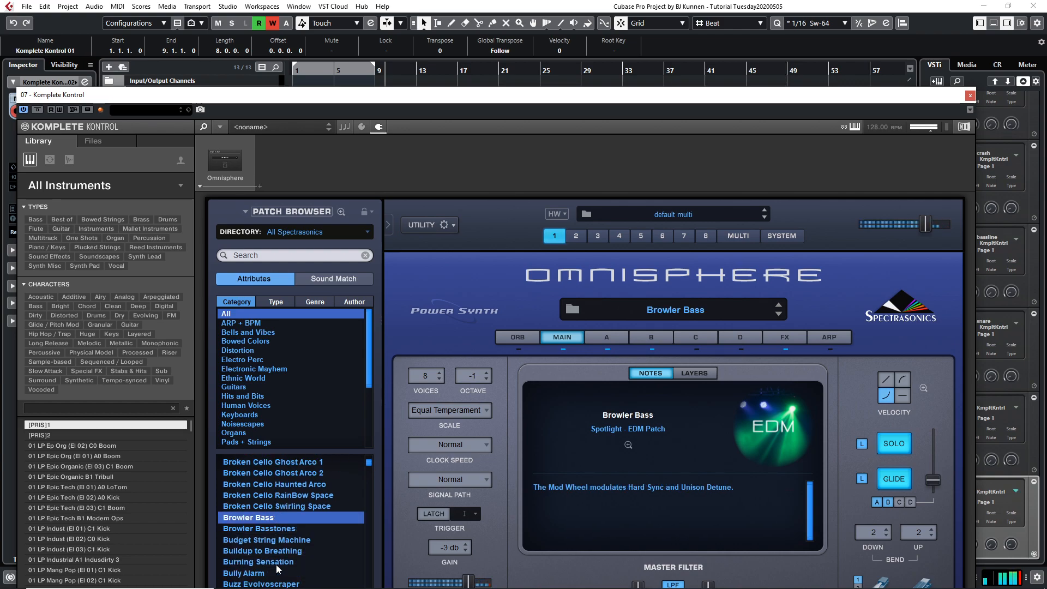
pyautogui.scroll(-5, 276, 568)
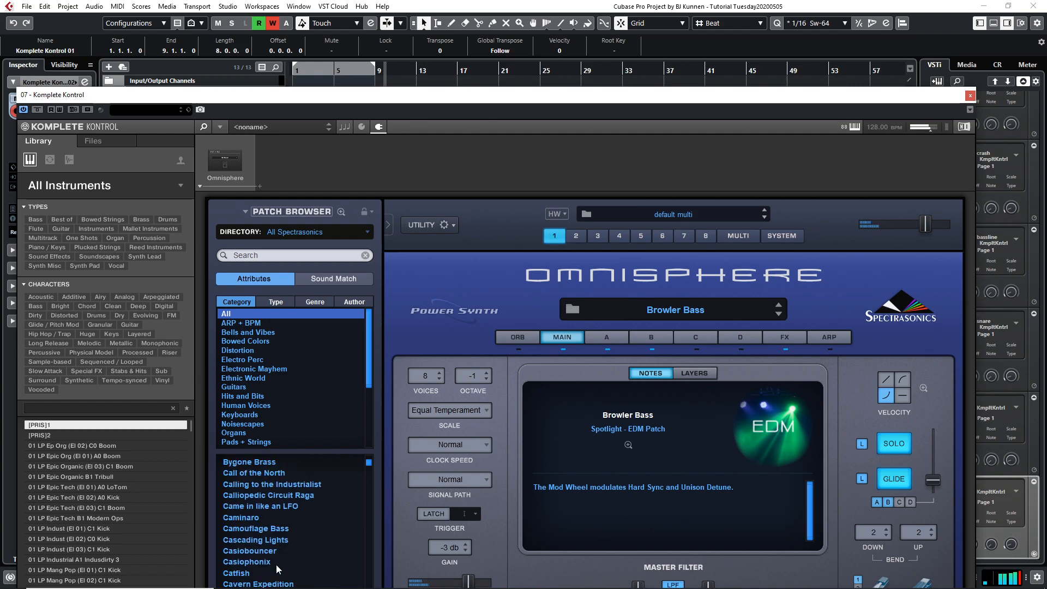
pyautogui.scroll(-5, 276, 568)
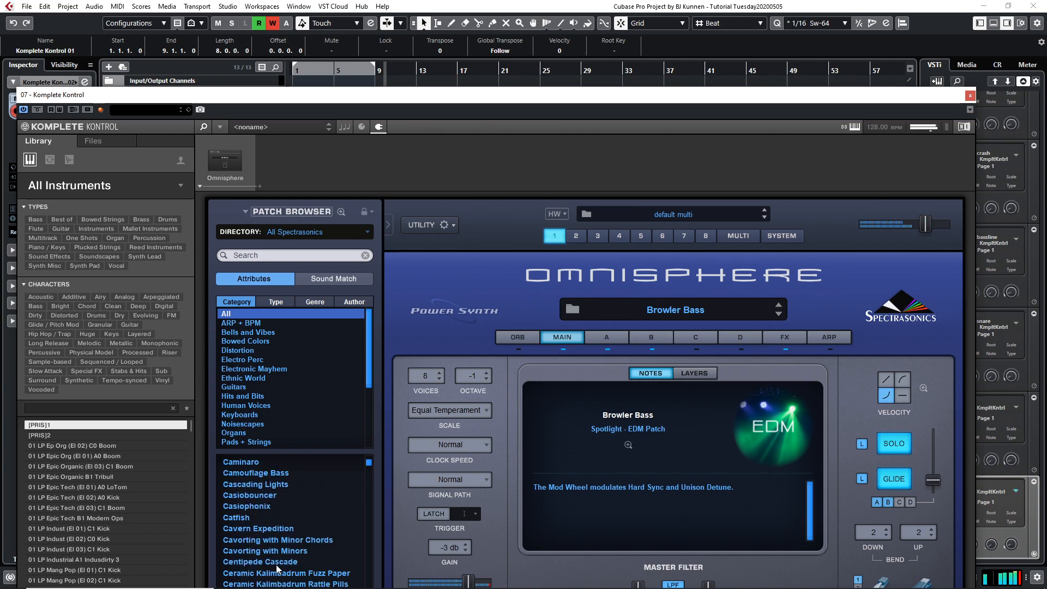
pyautogui.scroll(-5, 276, 568)
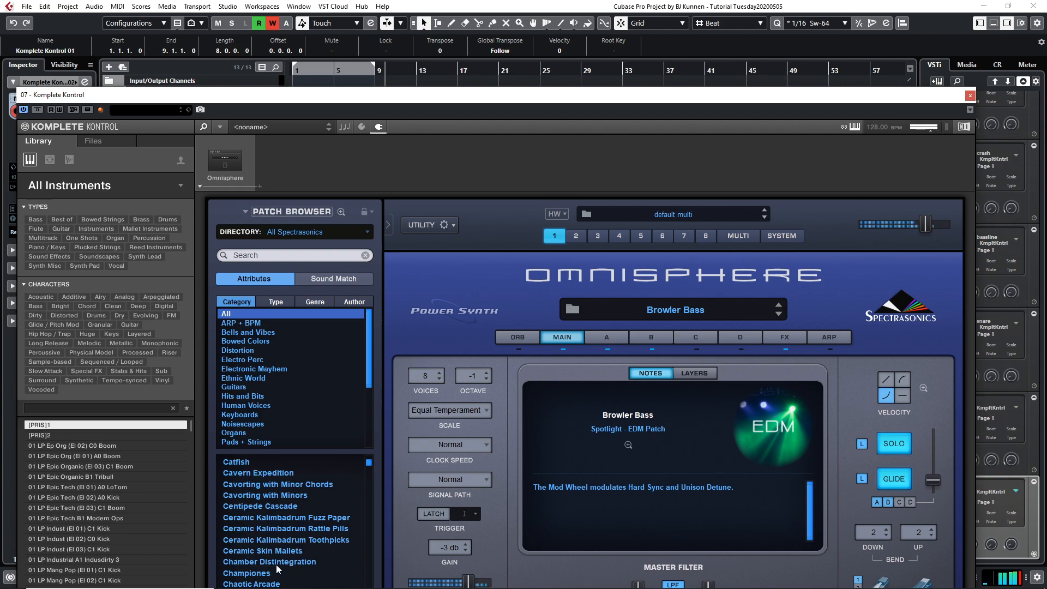
pyautogui.scroll(-4, 278, 569)
pyautogui.scroll(-2, 278, 569)
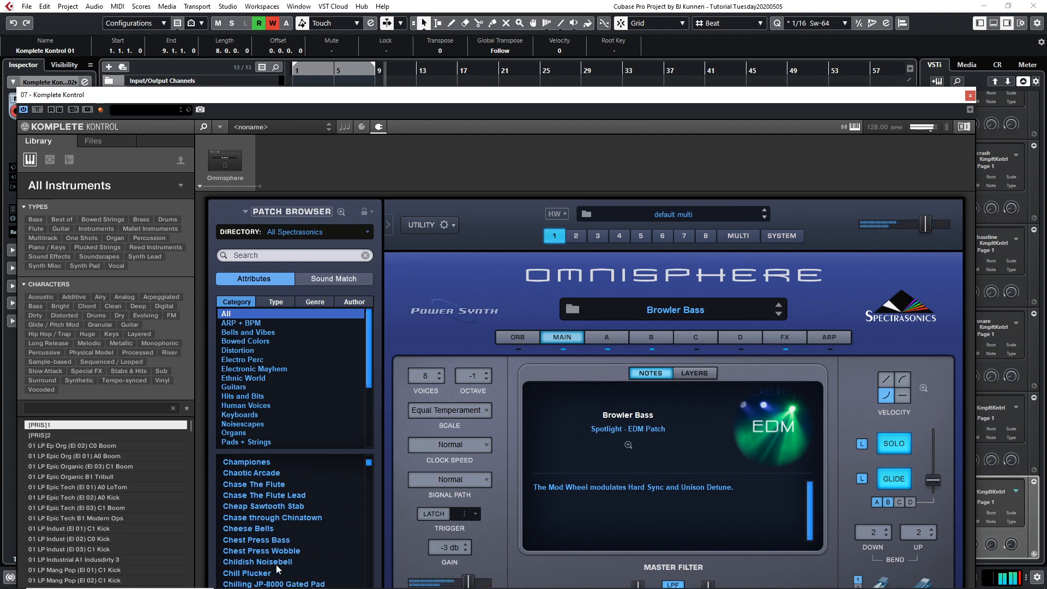
pyautogui.scroll(-1, 278, 569)
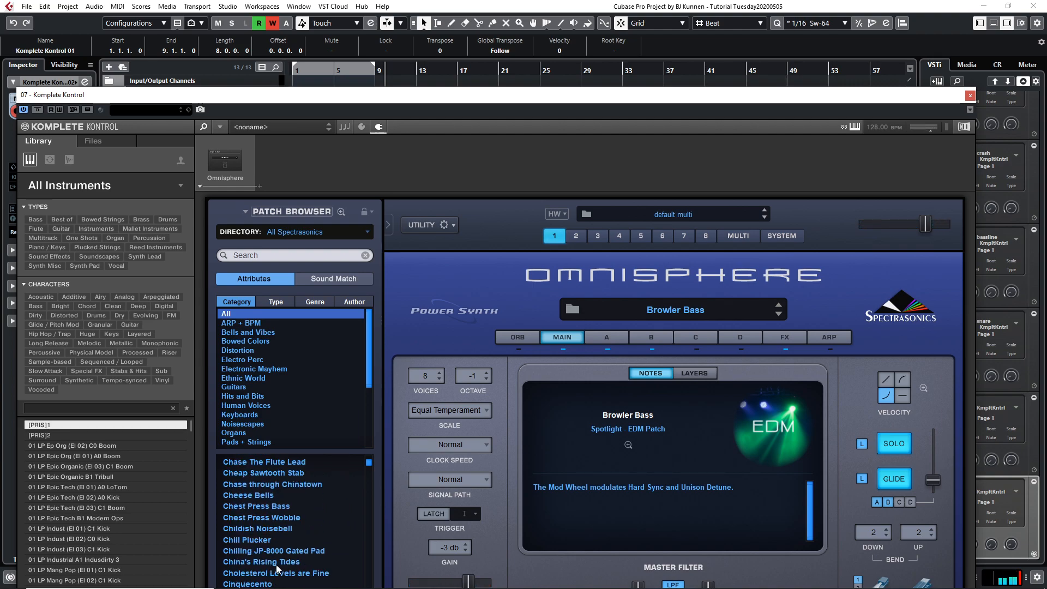
pyautogui.scroll(-1, 278, 569)
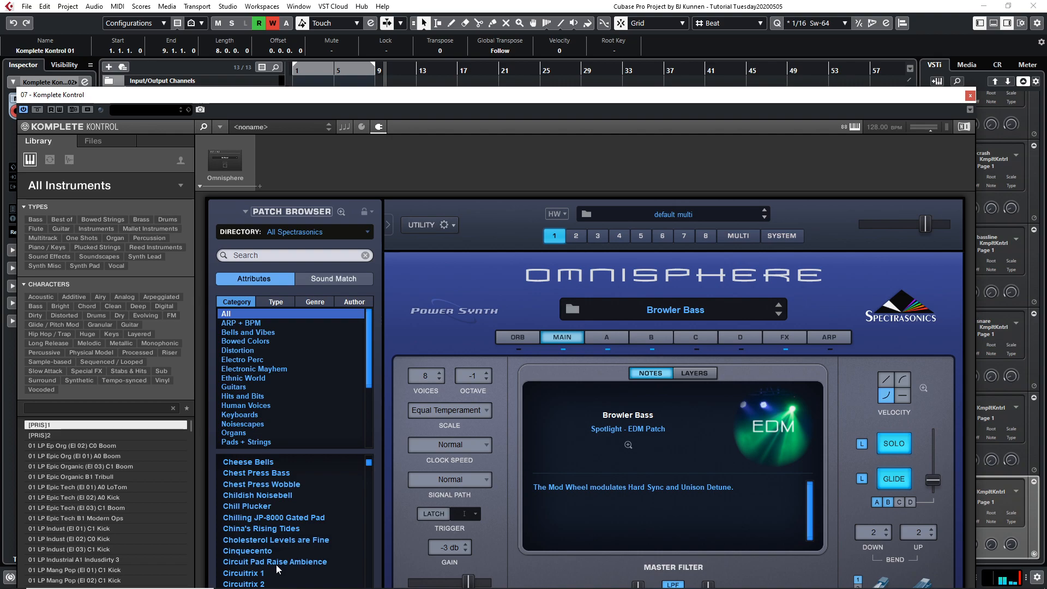
pyautogui.scroll(-1, 278, 568)
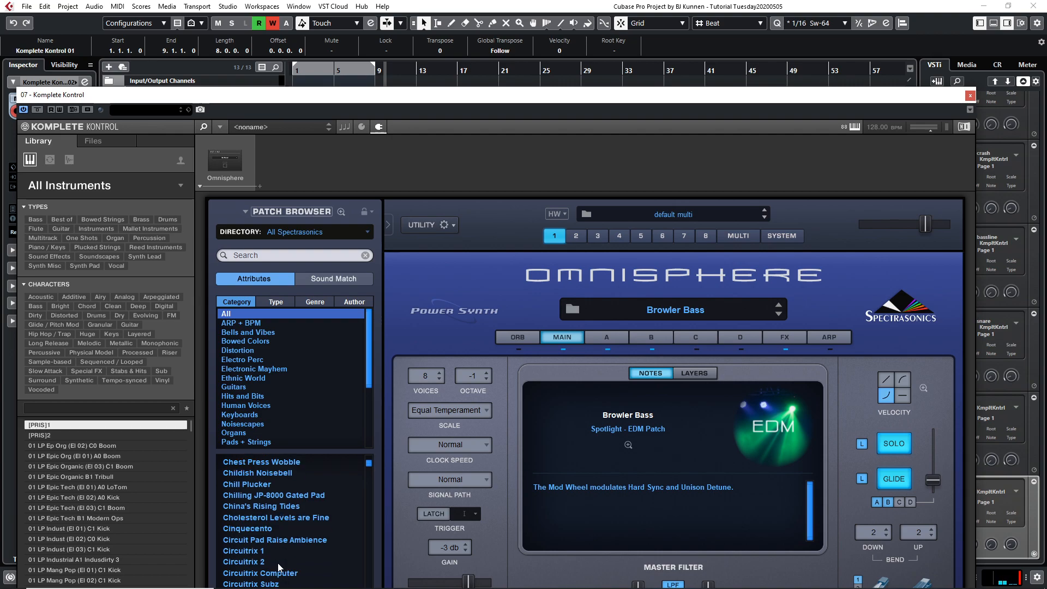
pyautogui.click(284, 574)
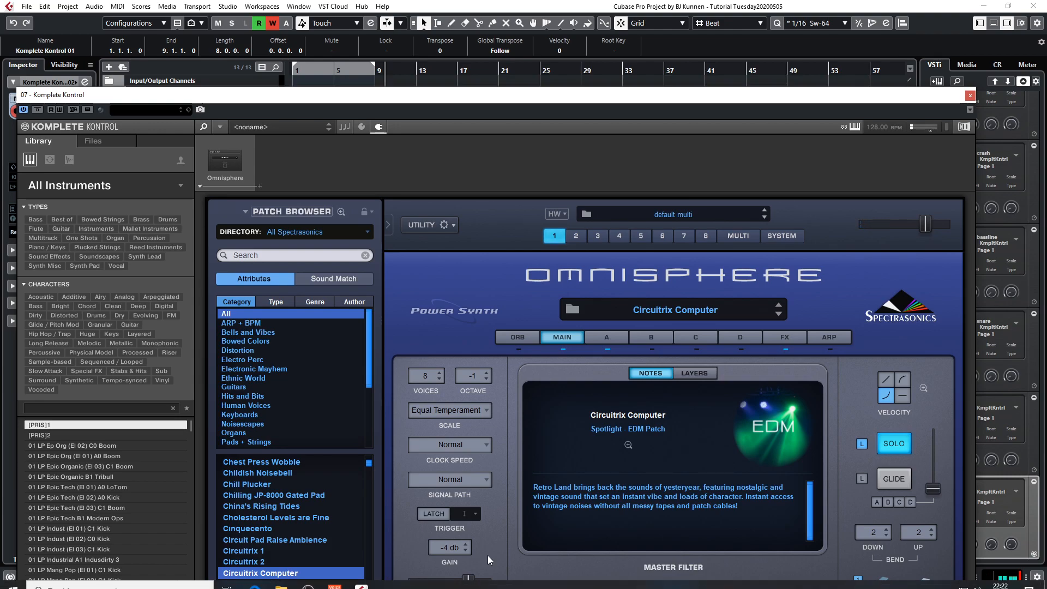
pyautogui.click(970, 95)
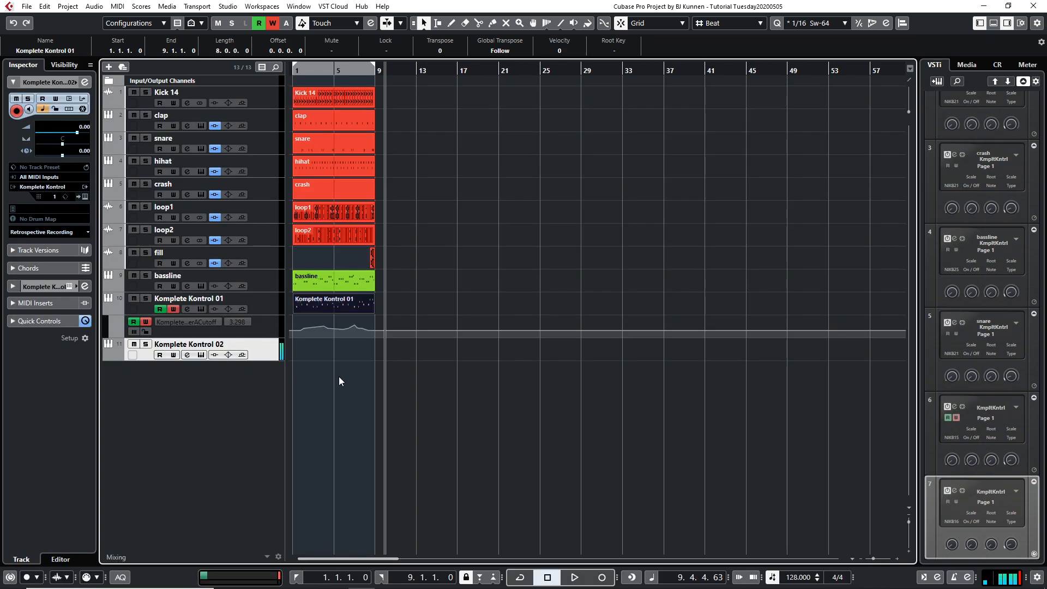
# - Play the arrangement from bar 1 to hear the current loop, and stop playback
pyautogui.press('Home')
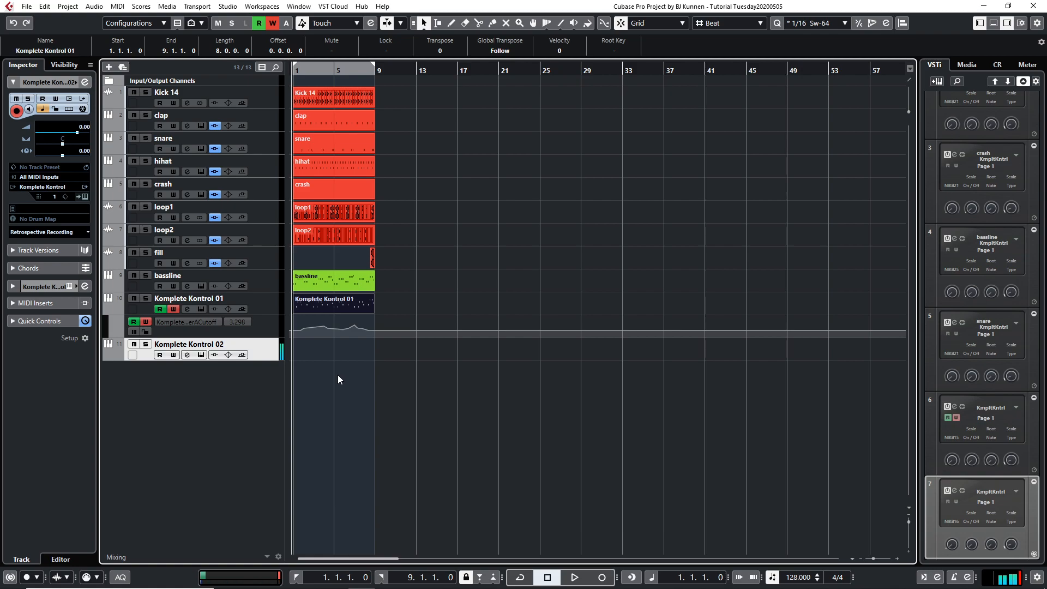
pyautogui.press('space')
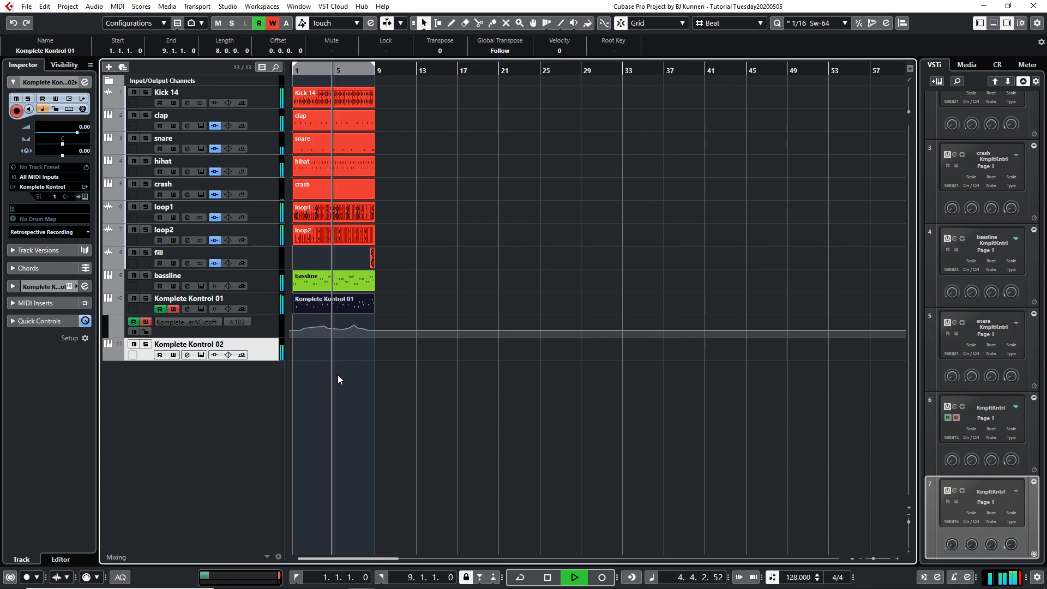
pyautogui.press('space')
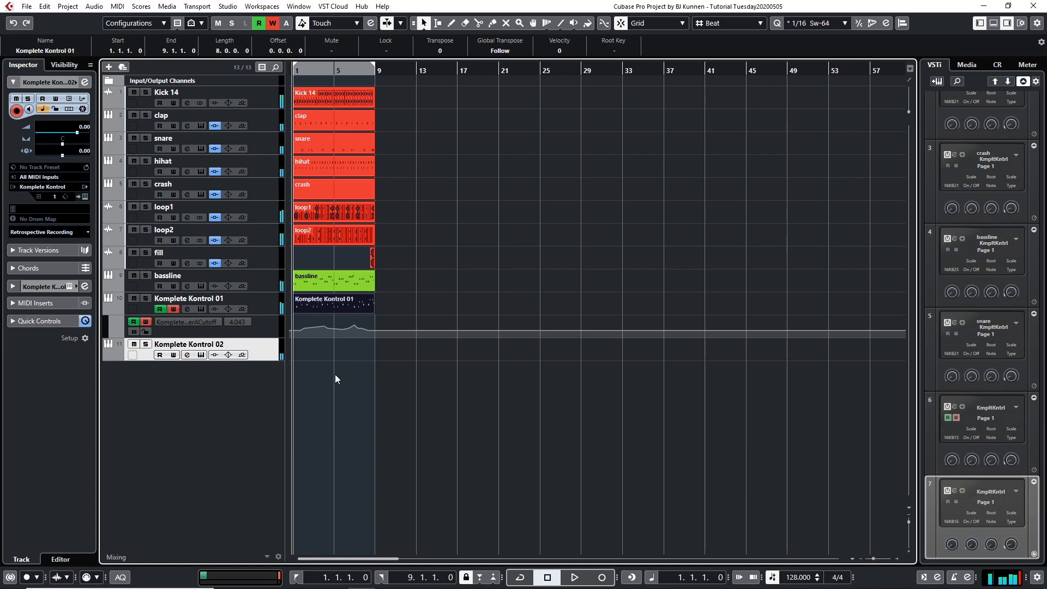
# - Mute the bassline and Komplete Kontrol 01 tracks and record the Omnisphere part onto the Komplete Kontrol 02 track
pyautogui.click(132, 294)
pyautogui.click(134, 276)
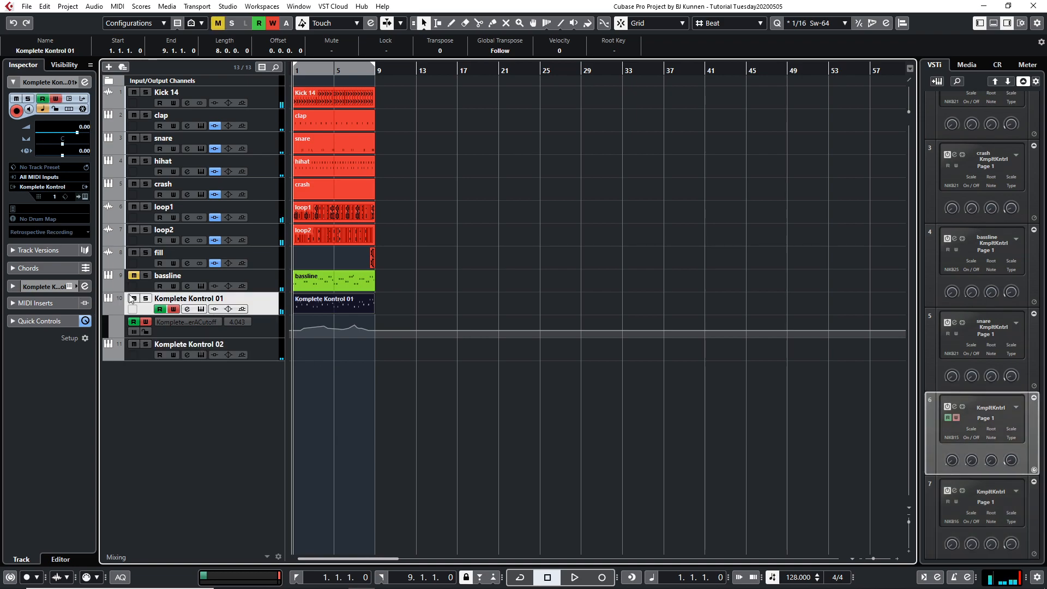
pyautogui.press('KP_Multiply')
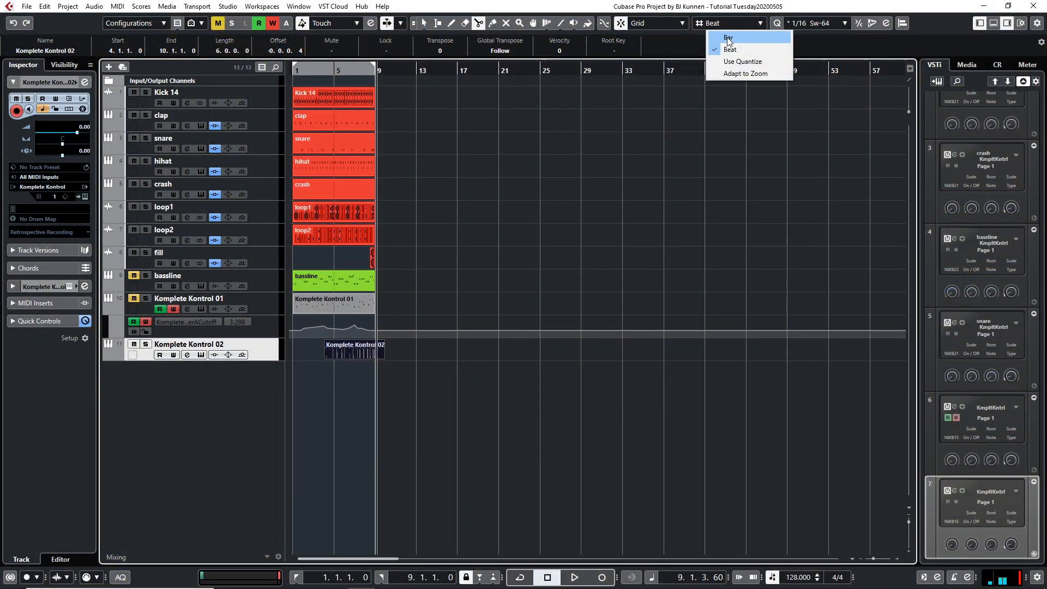
# - With the grid set to Bar, cut a one-bar piece from the Komplete Kontrol 02 recording and repeat it from bar 1 to bar 9
pyautogui.click(728, 38)
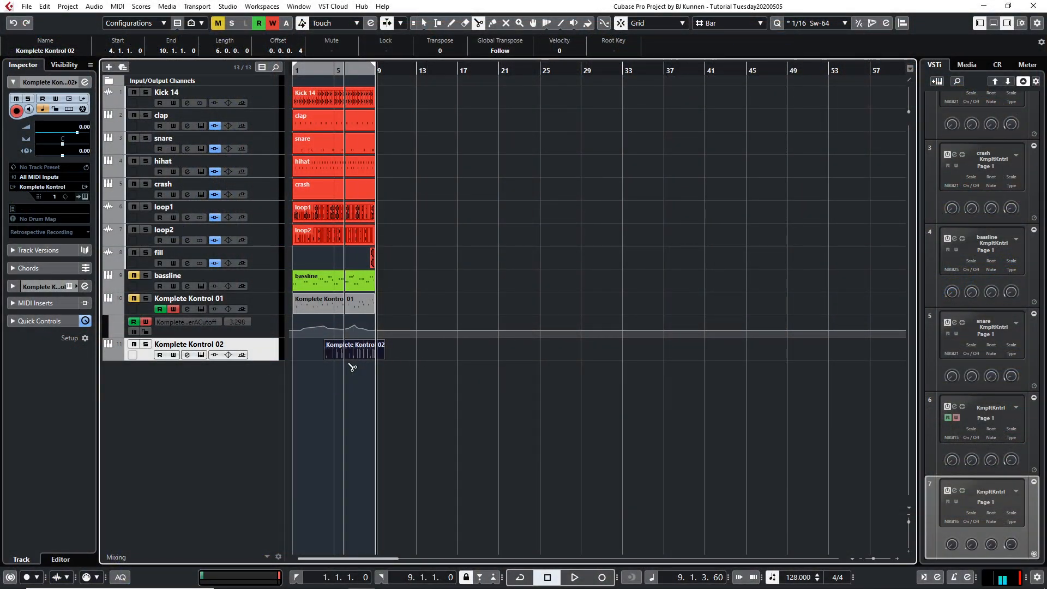
pyautogui.click(379, 355)
pyautogui.rightClick(378, 355)
pyautogui.click(376, 354)
pyautogui.moveTo(334, 352); pyautogui.dragTo(297, 354)
pyautogui.click(368, 354)
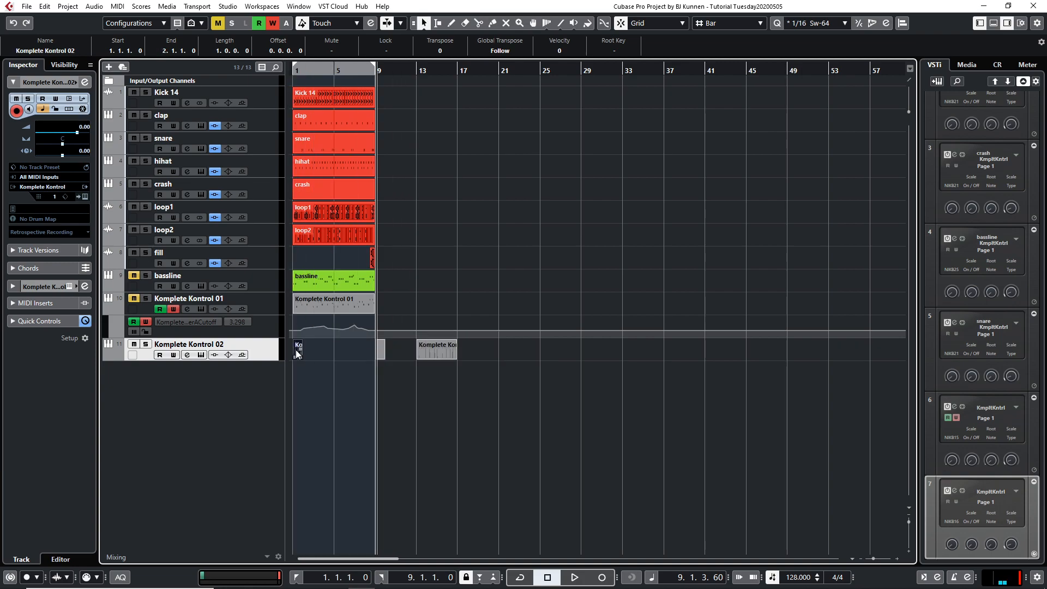
# - Play the loop from the start to hear the repeated Komplete Kontrol 02 pattern
pyautogui.press('Home')
pyautogui.press('space')
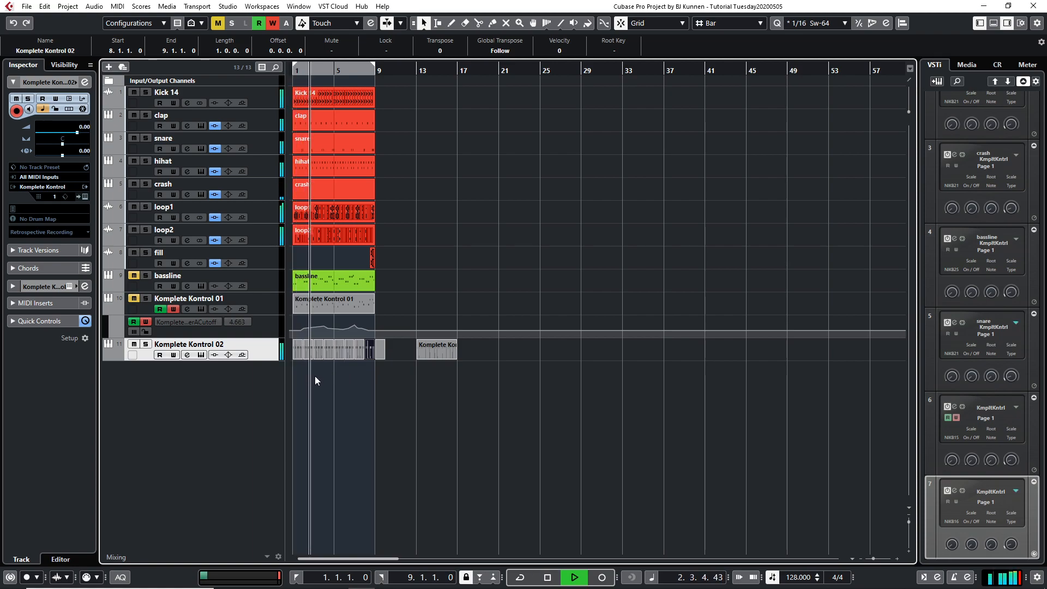
pyautogui.press('space')
# - In the Key Editor, shift the fourth note of the first Komplete Kontrol 02 part earlier to 1.3.4, and select all its notes
pyautogui.doubleClick(296, 348)
pyautogui.press('KP_Decimal')
pyautogui.press('space')
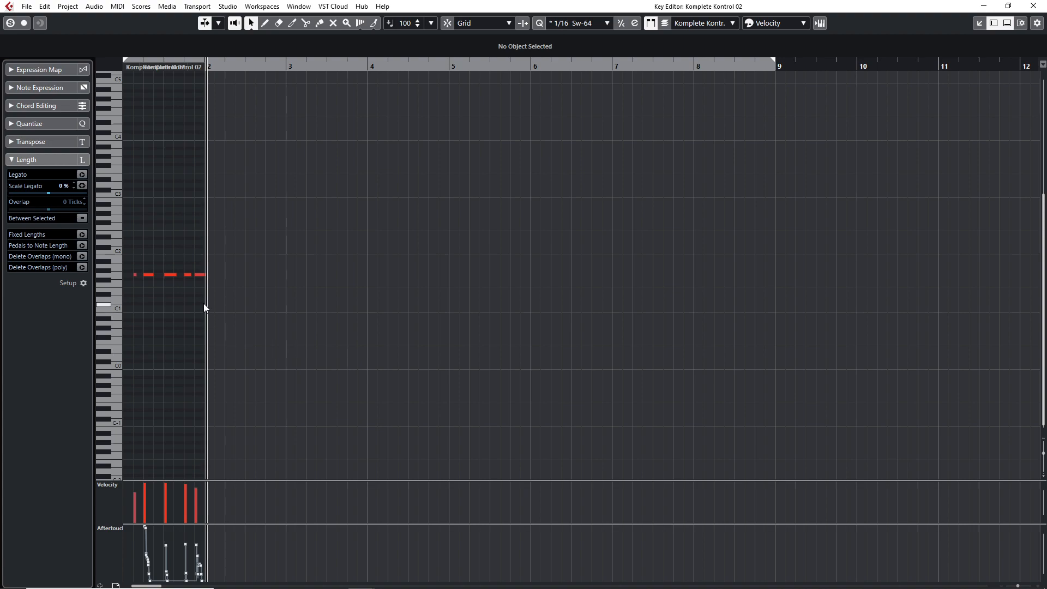
pyautogui.moveTo(189, 277); pyautogui.dragTo(184, 279)
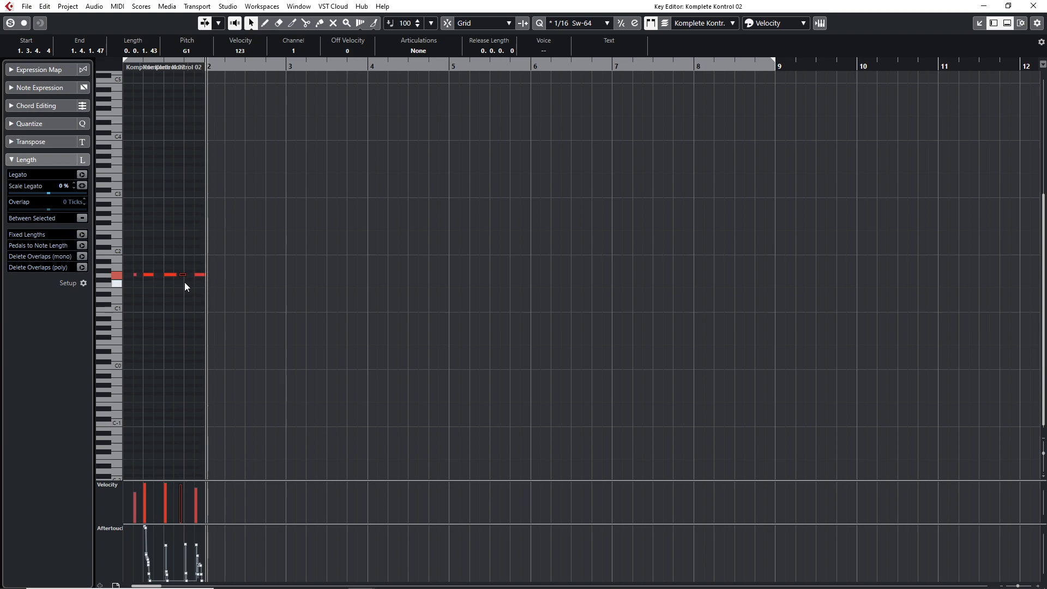
pyautogui.hotkey('ctrl', 'a')
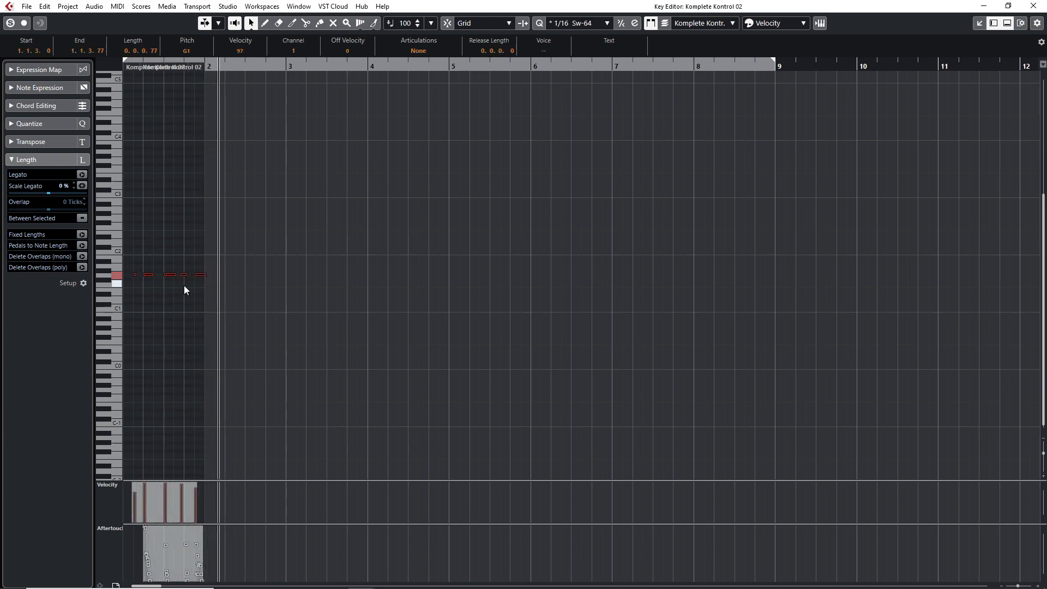
pyautogui.press('space')
pyautogui.press('Return')
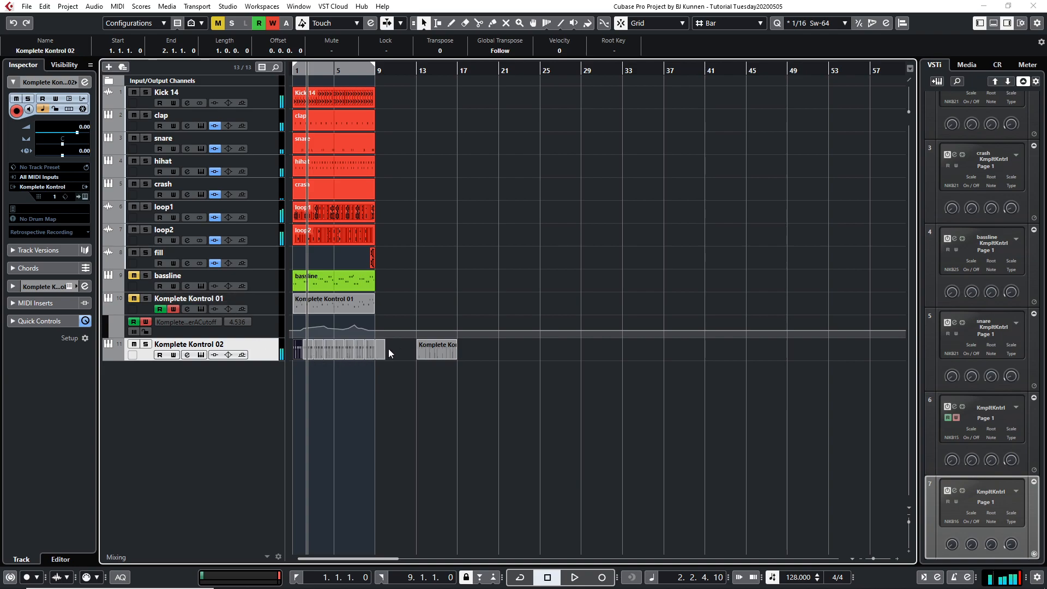
# - Delete the Komplete Kontrol 02 parts after bar 1 and repeat the edited first-bar part up to bar 9
pyautogui.moveTo(472, 349); pyautogui.dragTo(307, 352)
pyautogui.press('Delete')
pyautogui.click(295, 354)
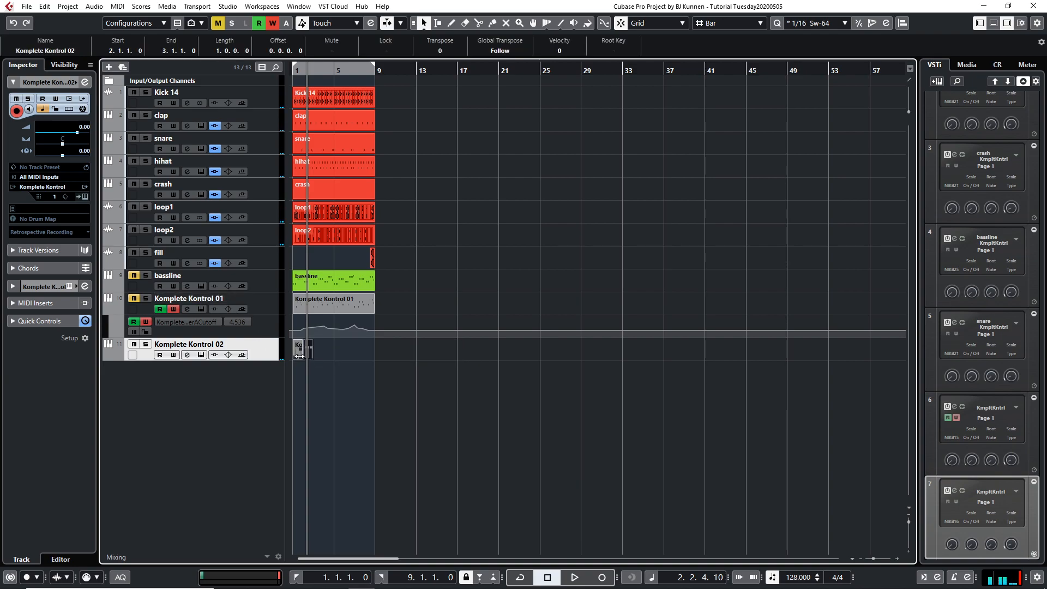
# - Glue the repeated one-bar Komplete Kontrol 02 parts into a single eight-bar part
pyautogui.rightClick(334, 354)
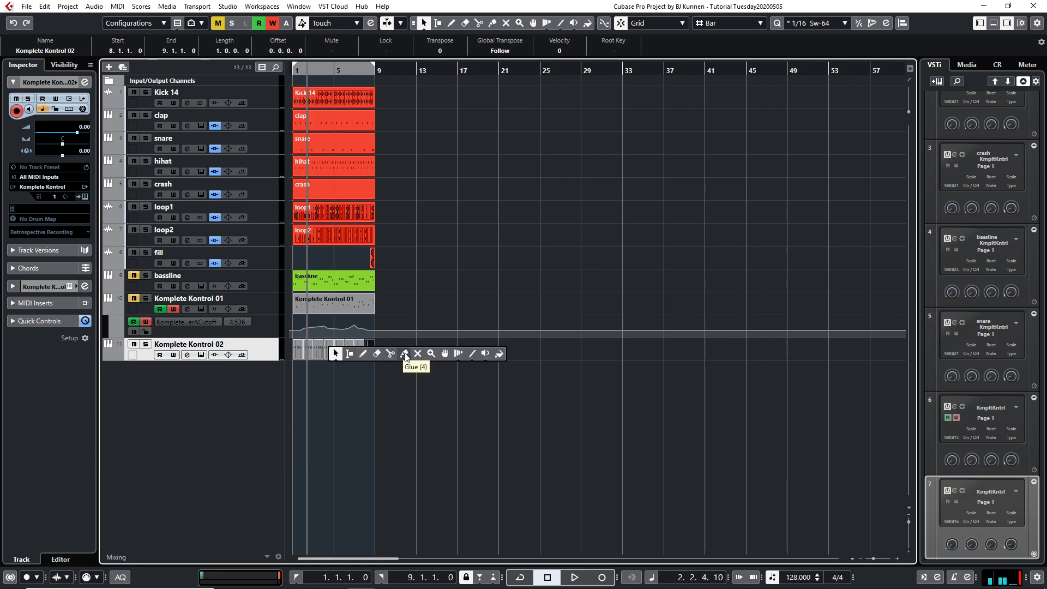
pyautogui.click(405, 354)
pyautogui.click(298, 352)
pyautogui.press('1')
# - Open the glued Komplete Kontrol 02 part in the Key Editor and delete all its aftertouch data
pyautogui.doubleClick(298, 353)
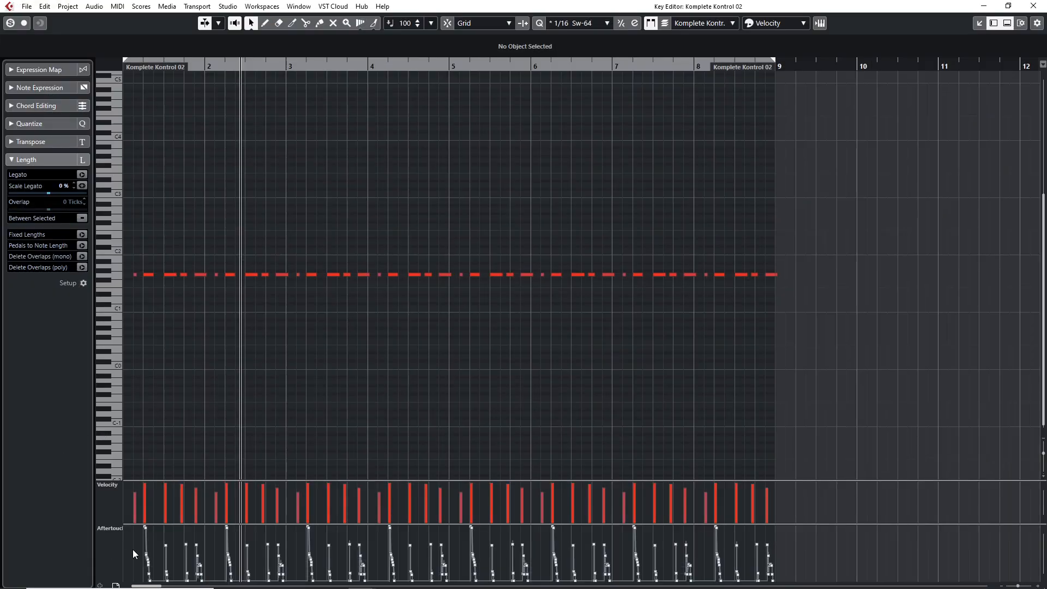
pyautogui.moveTo(136, 537); pyautogui.dragTo(864, 582)
pyautogui.press('Delete')
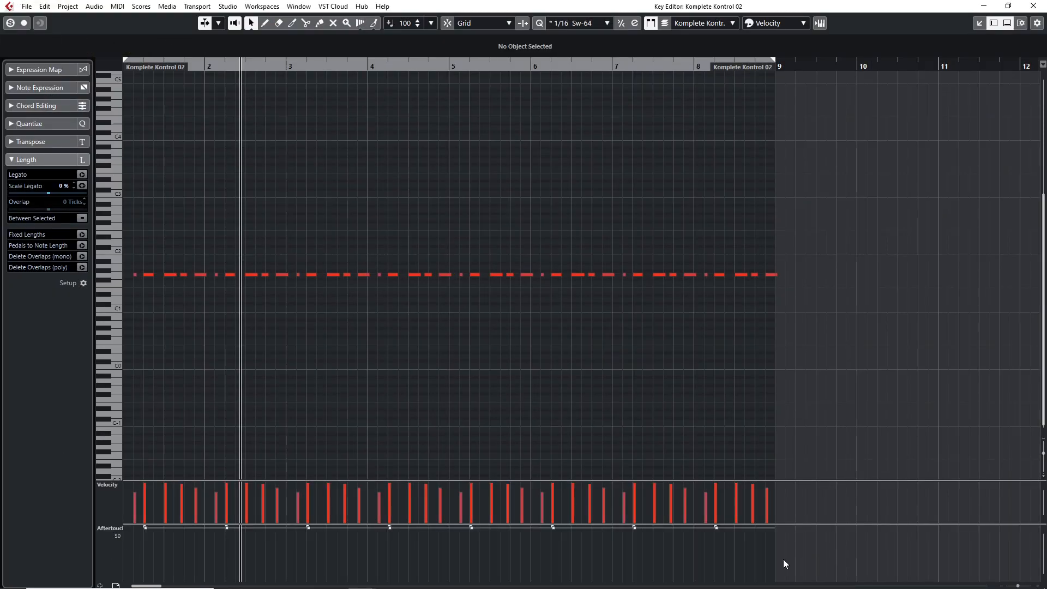
pyautogui.moveTo(157, 556); pyautogui.dragTo(897, 461)
pyautogui.press('Delete')
# - Select all notes in the Komplete Kontrol 02 part and apply the Fixed Velocity function at 100
pyautogui.press('space')
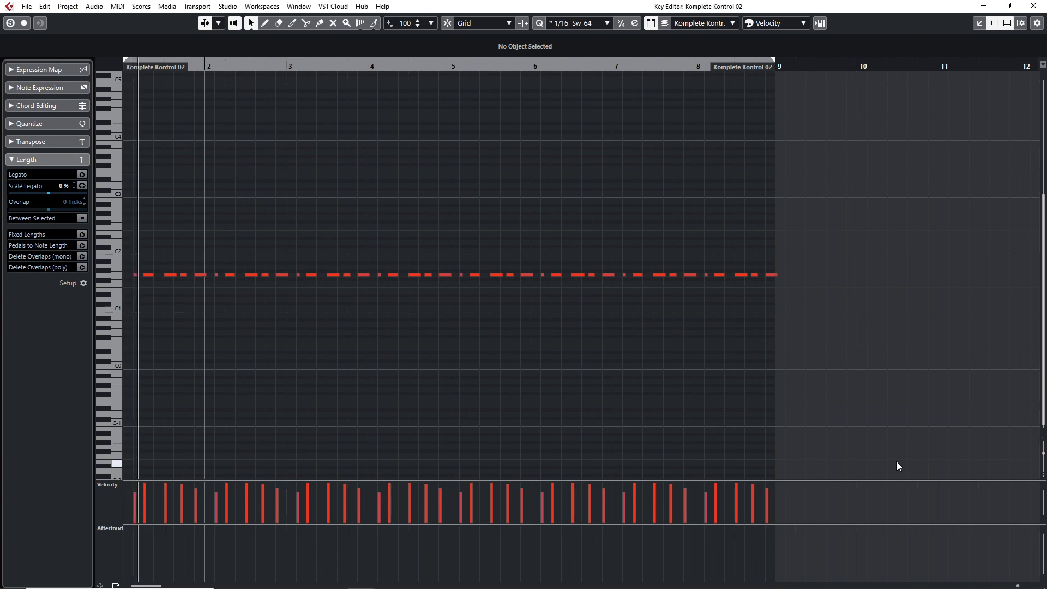
pyautogui.hotkey('ctrl', 'a')
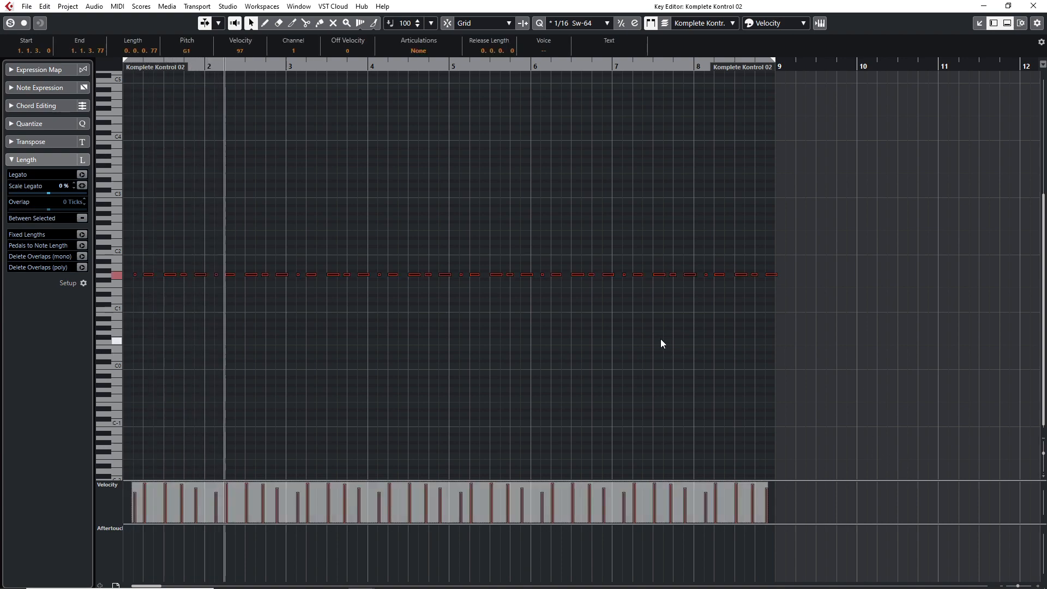
pyautogui.click(118, 6)
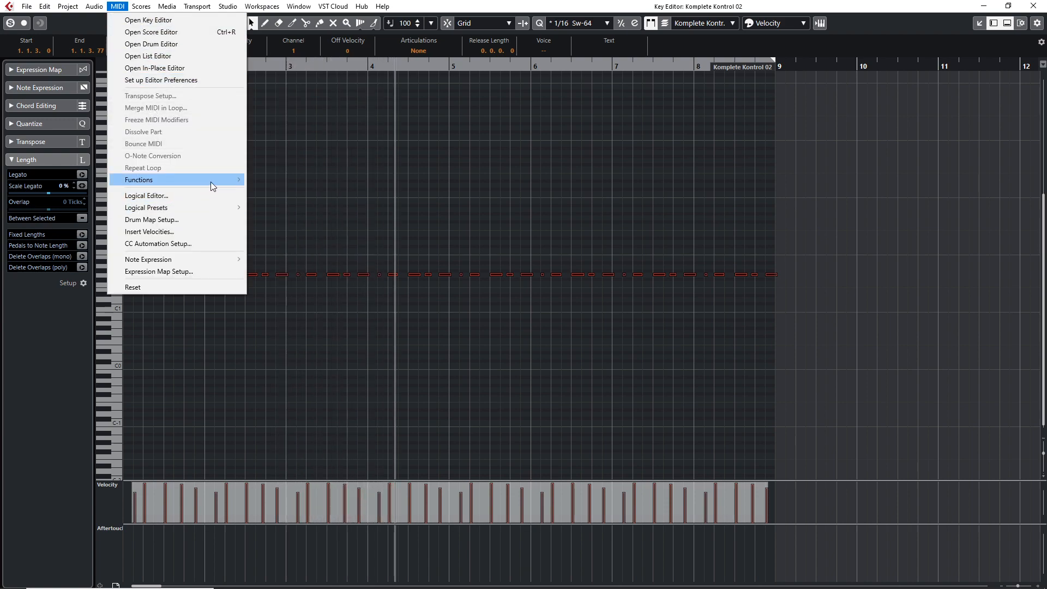
pyautogui.moveTo(207, 182)
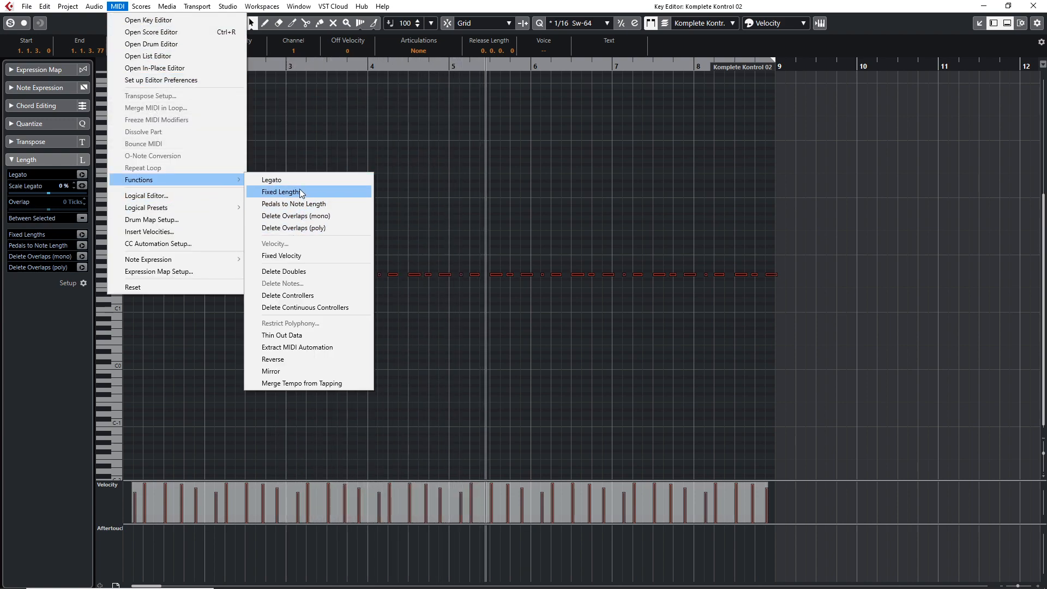
pyautogui.click(297, 256)
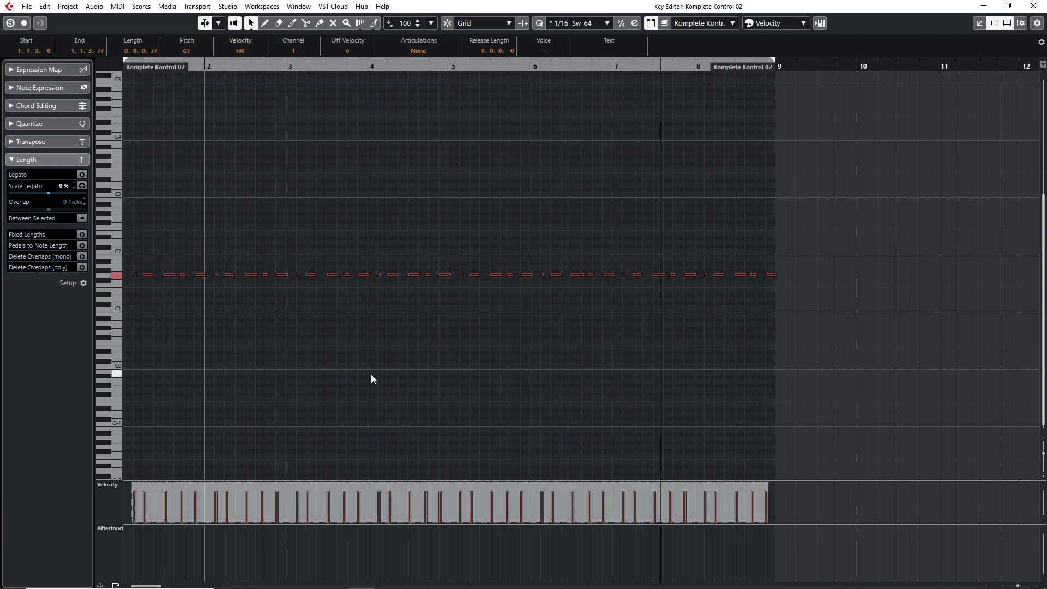
pyautogui.click(116, 6)
pyautogui.moveTo(163, 181)
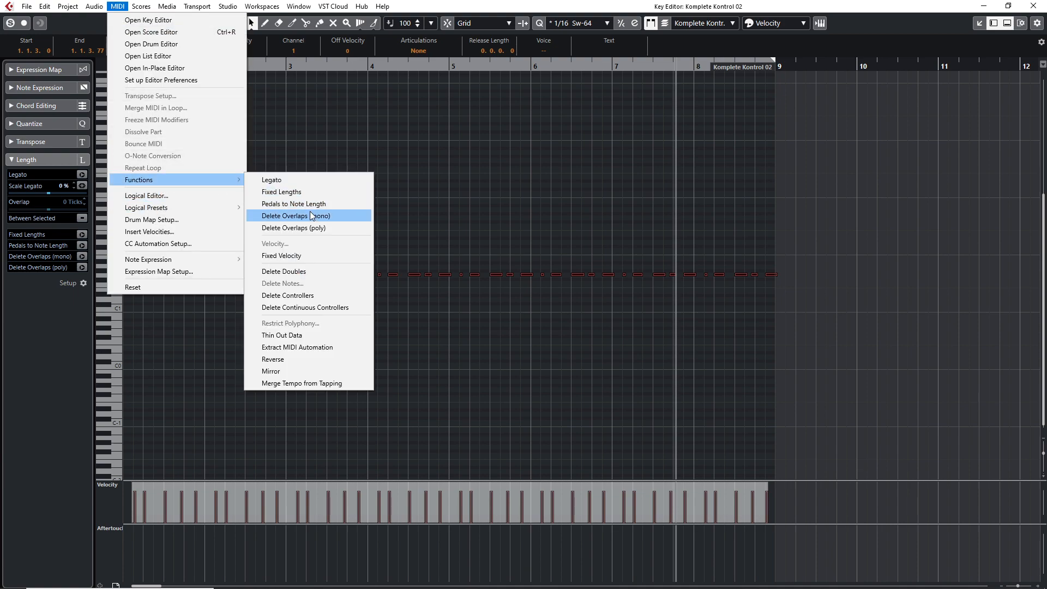
pyautogui.click(303, 254)
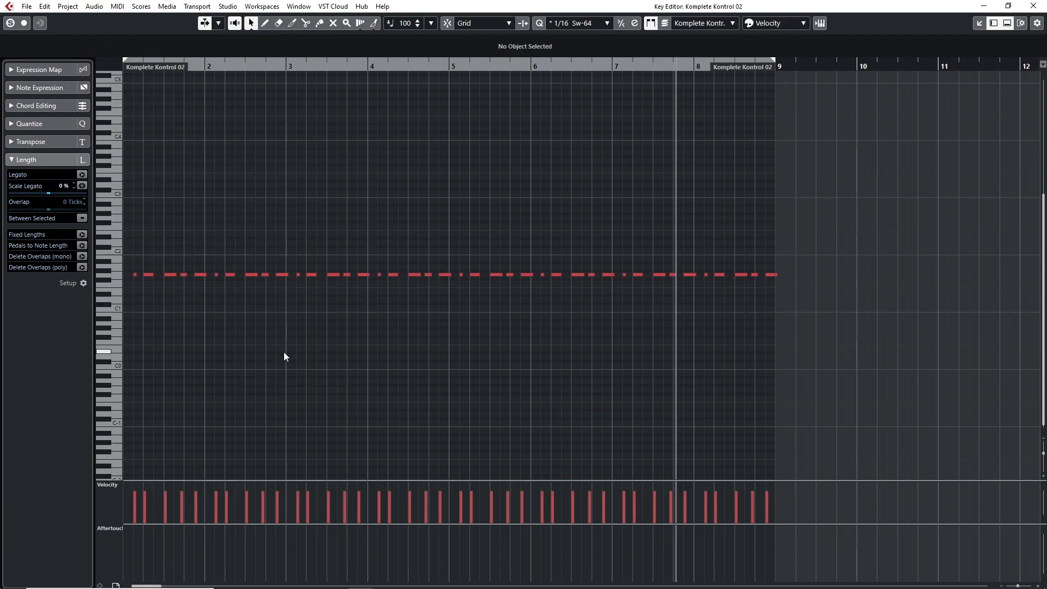
# - Raise all Komplete Kontrol 02 notes to velocity 127 with the Velocity function, play them back and close the Key Editor
pyautogui.hotkey('ctrl', 'a')
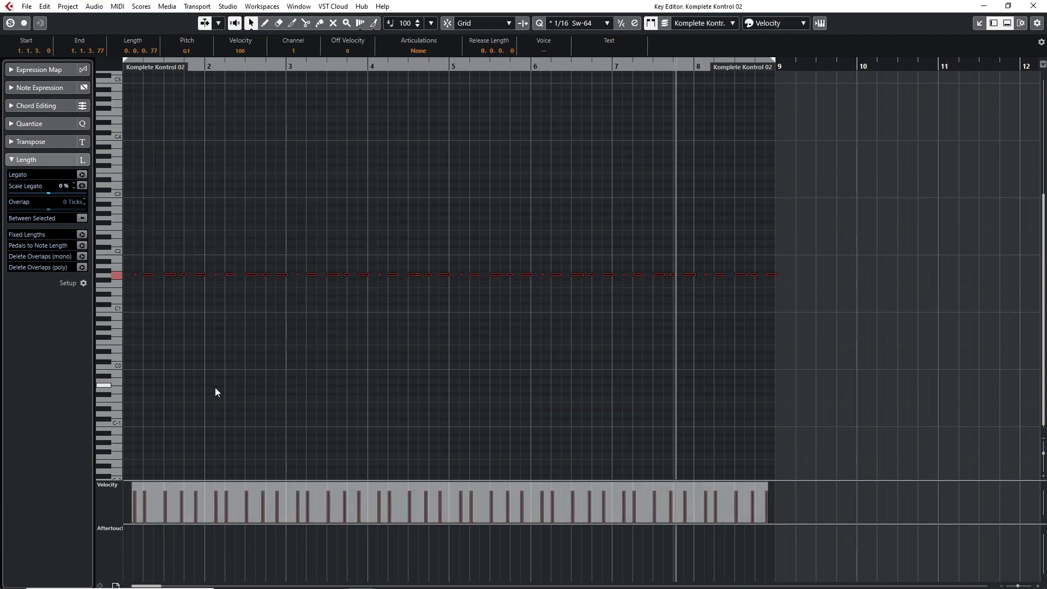
pyautogui.click(117, 6)
pyautogui.moveTo(183, 181)
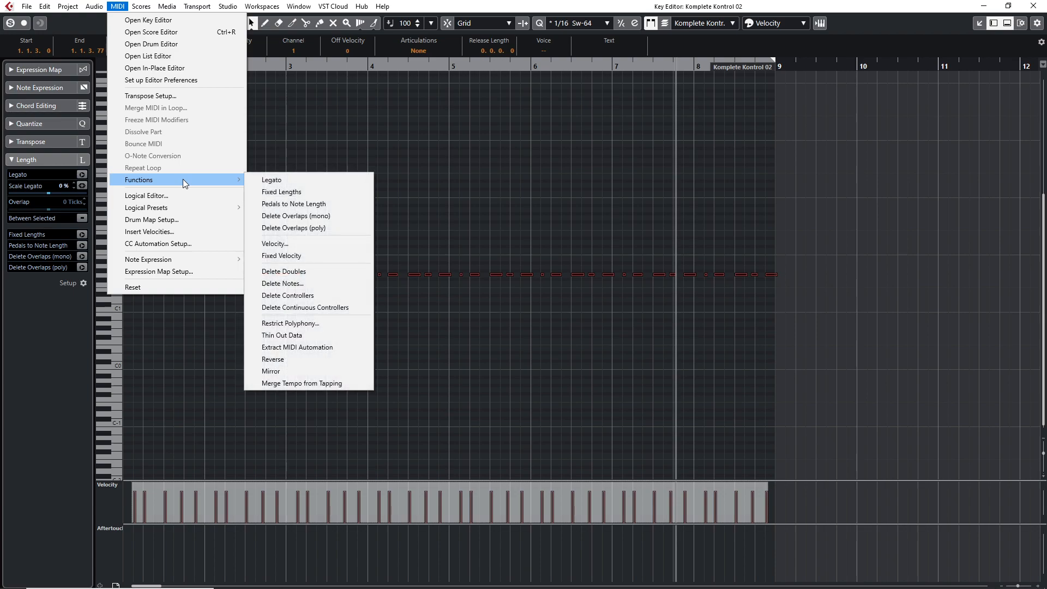
pyautogui.click(325, 243)
pyautogui.click(517, 331)
pyautogui.press('space')
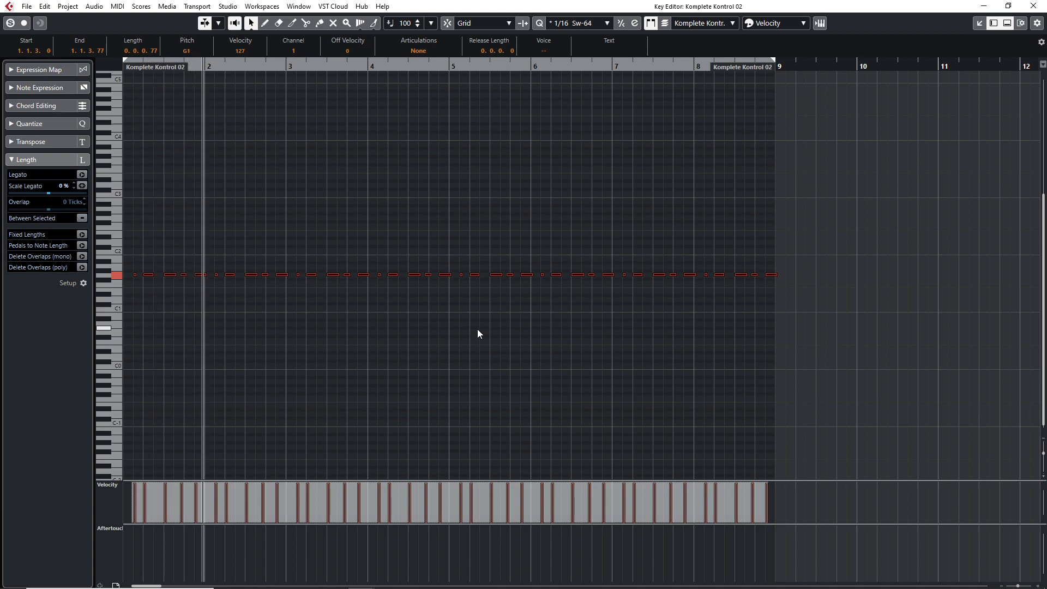
pyautogui.click(591, 330)
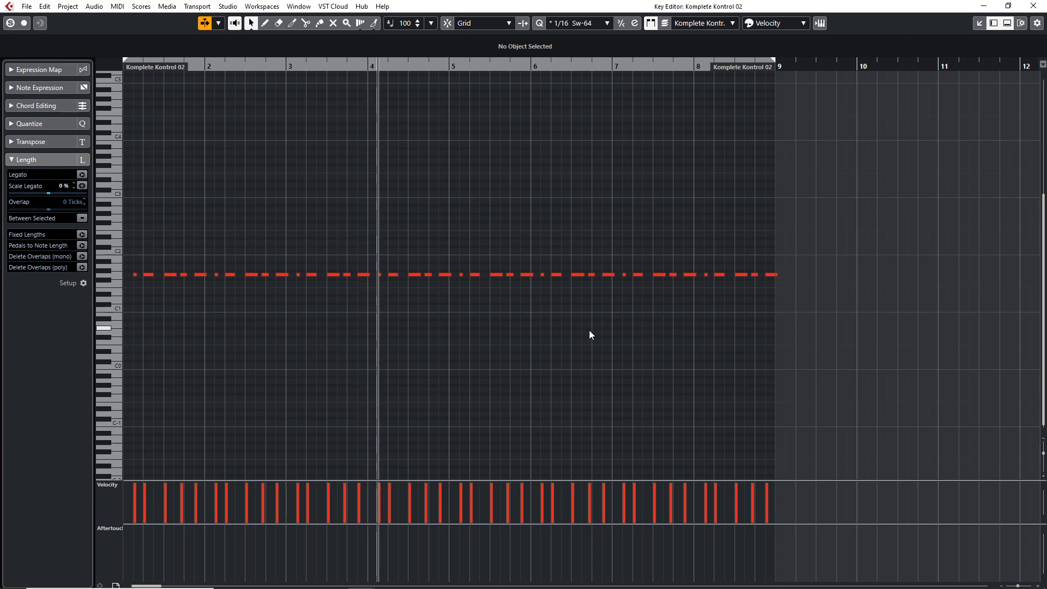
pyautogui.press('Return')
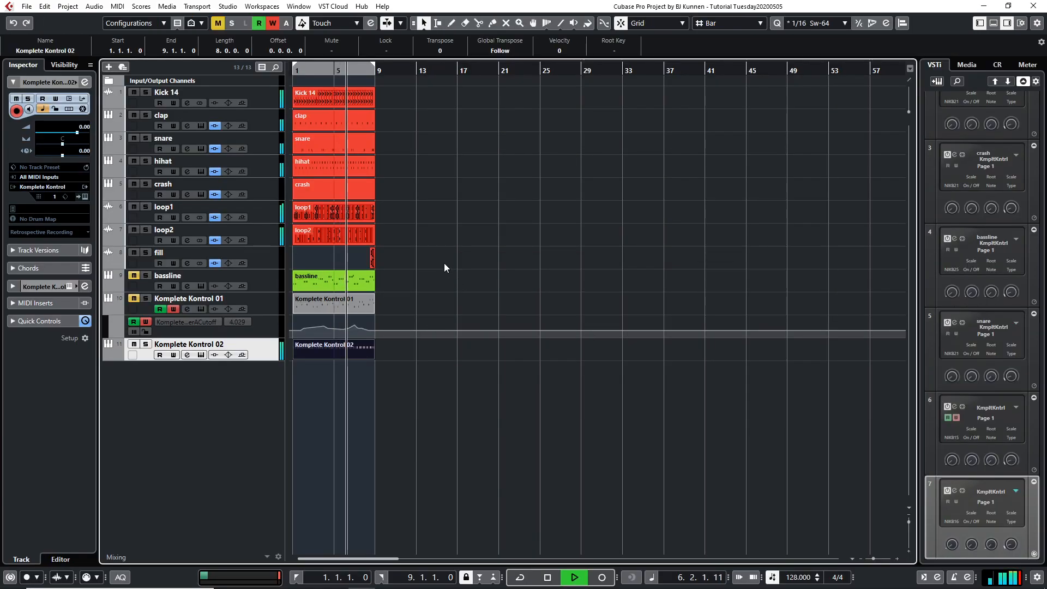
pyautogui.press('space')
# - Split the loop1 part at bars 2, 4 and 5
pyautogui.click(314, 186)
pyautogui.click(318, 213)
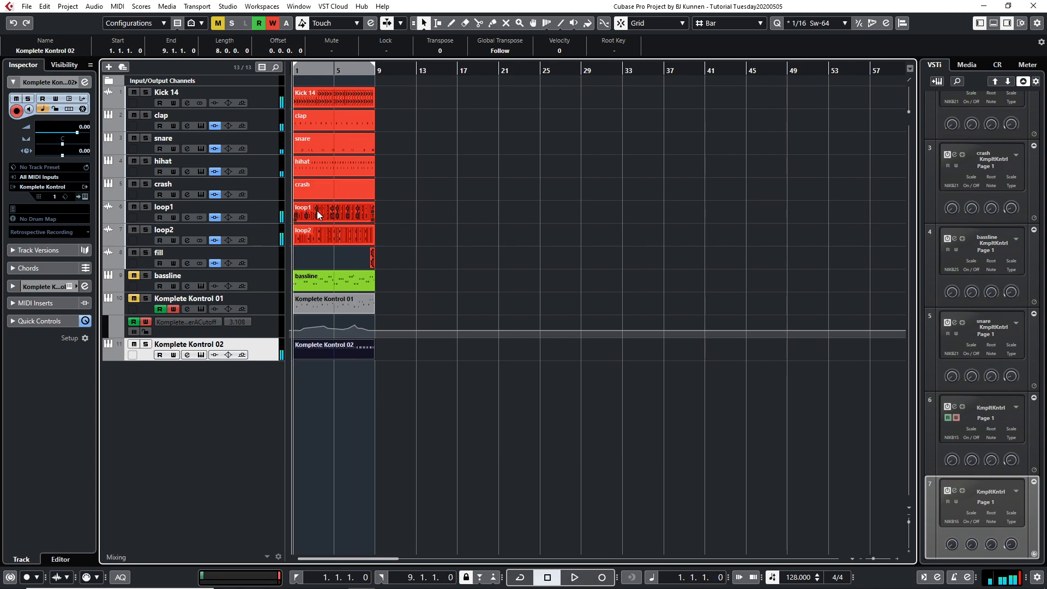
pyautogui.rightClick(318, 213)
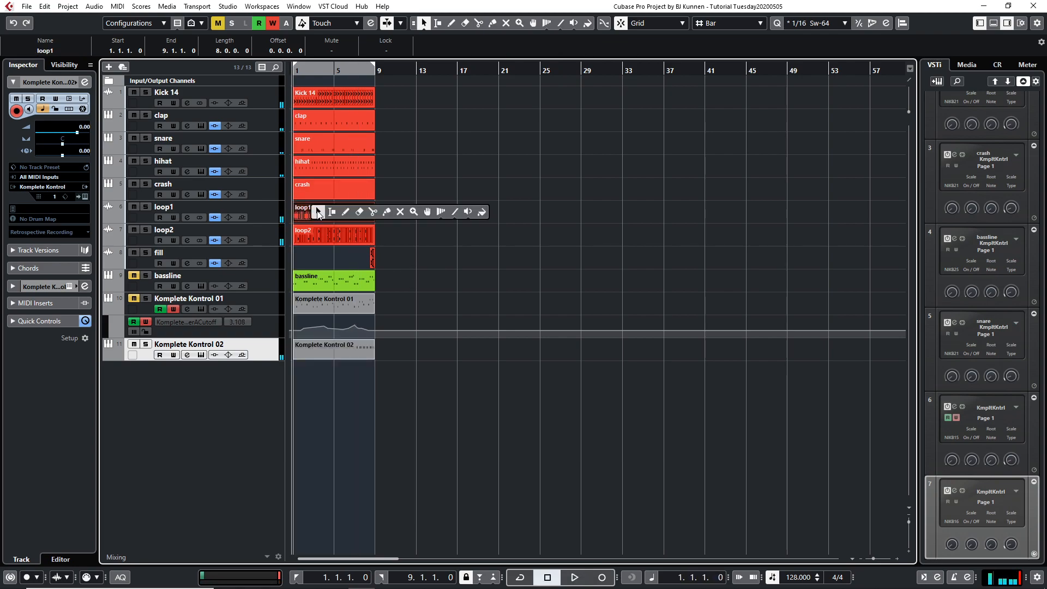
pyautogui.click(372, 213)
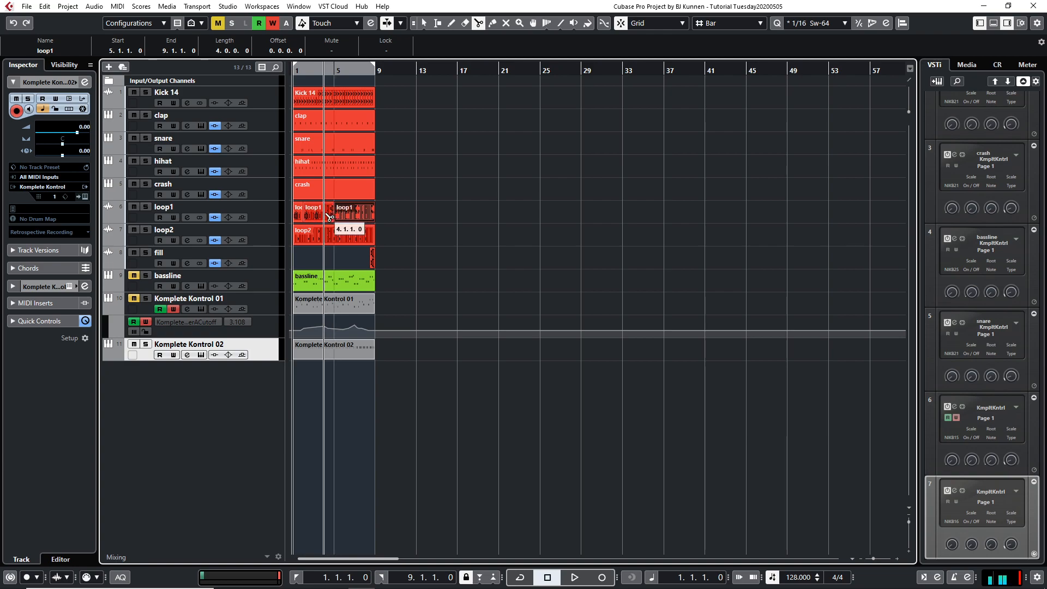
pyautogui.press('1')
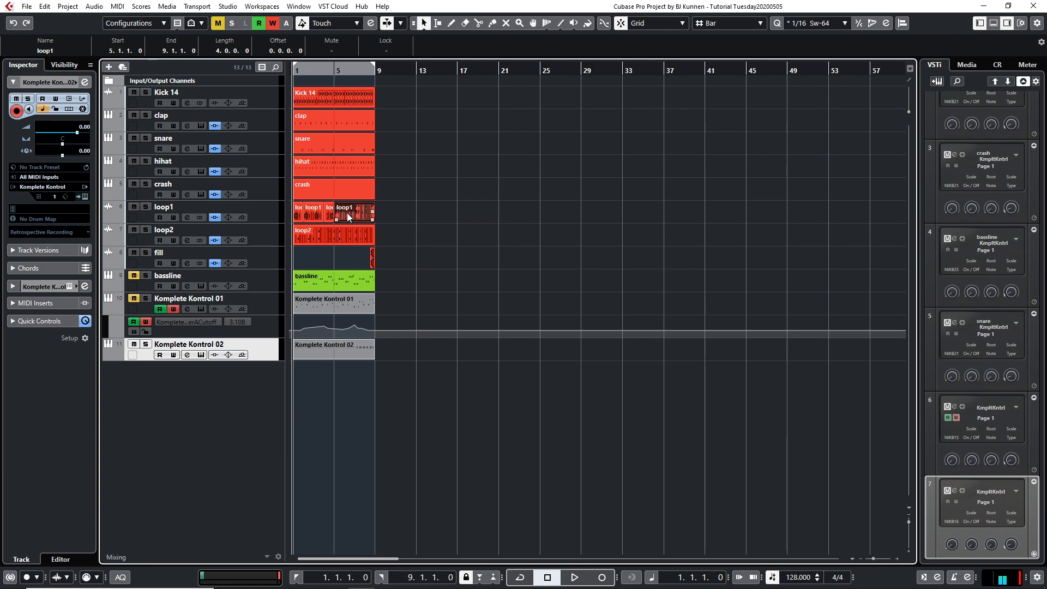
# - Delete the loop1 pieces in bars 2–3 and from bar 5 onward, and copy the bar 4 piece to bar 8
pyautogui.press('Delete')
pyautogui.click(312, 213)
pyautogui.moveTo(328, 216); pyautogui.dragTo(370, 215)
# - With the grid set to Beat, split the first loop1 bar in half and repeat a half-bar piece up to bar 4
pyautogui.moveTo(299, 212)
pyautogui.mouseDown()
pyautogui.moveTo(331, 214)
pyautogui.moveTo(286, 208)
pyautogui.moveTo(297, 213)
pyautogui.mouseUp()
pyautogui.rightClick(313, 216)
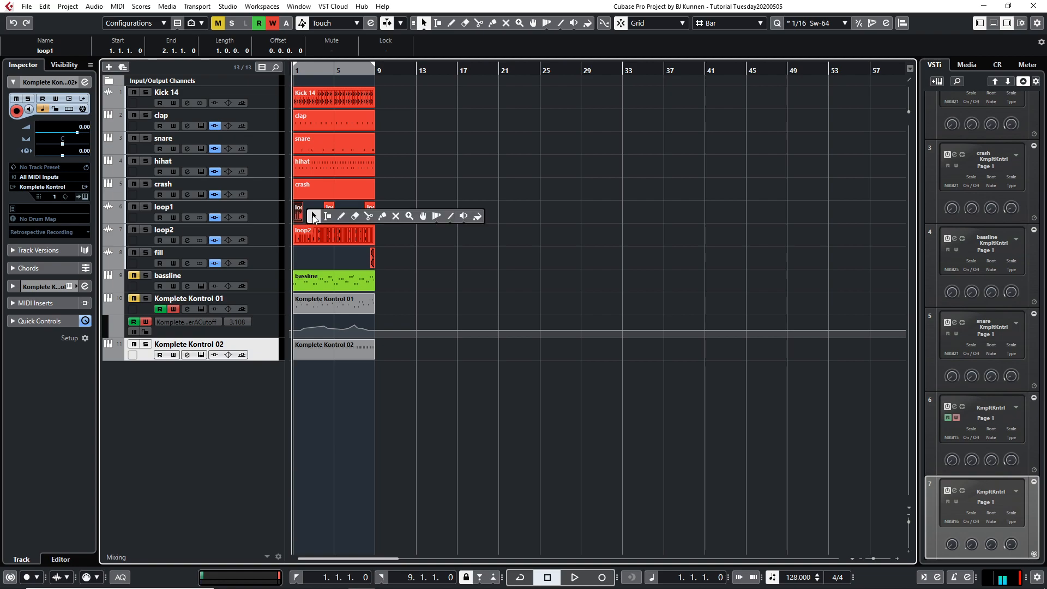
pyautogui.click(368, 216)
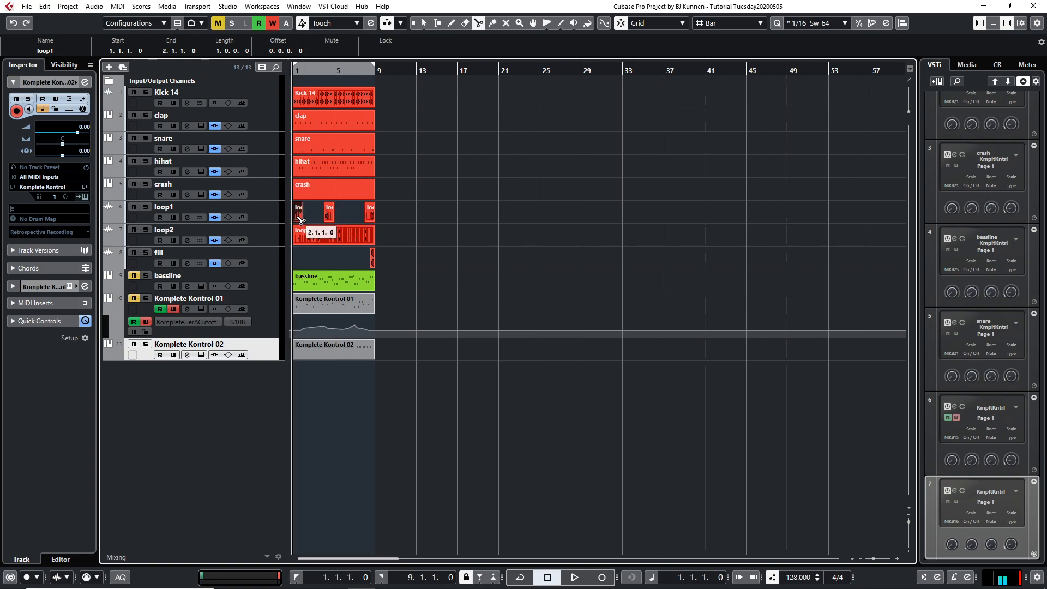
pyautogui.click(745, 22)
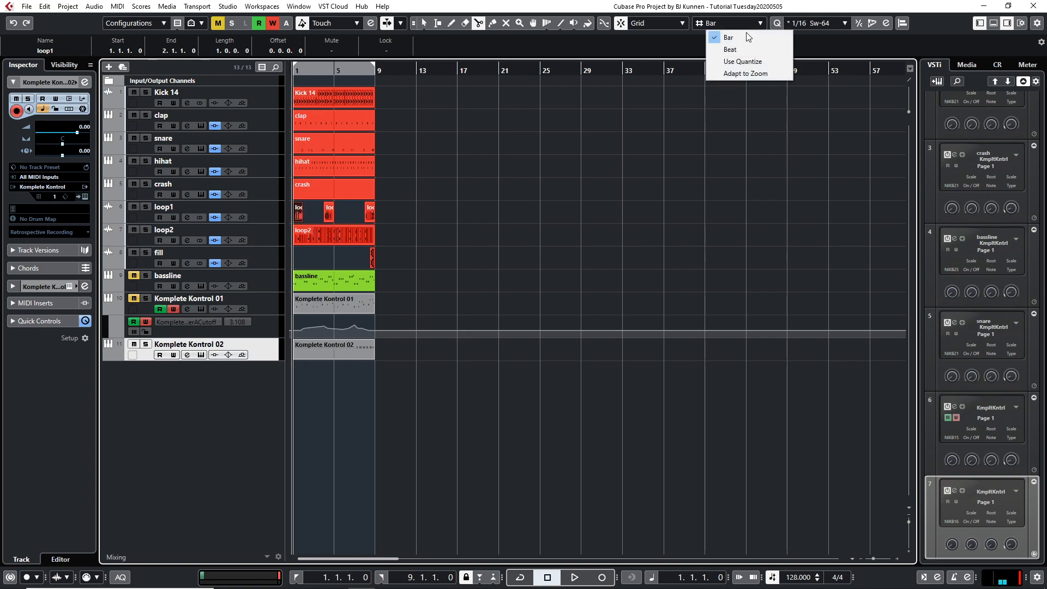
pyautogui.click(300, 212)
pyautogui.press('1')
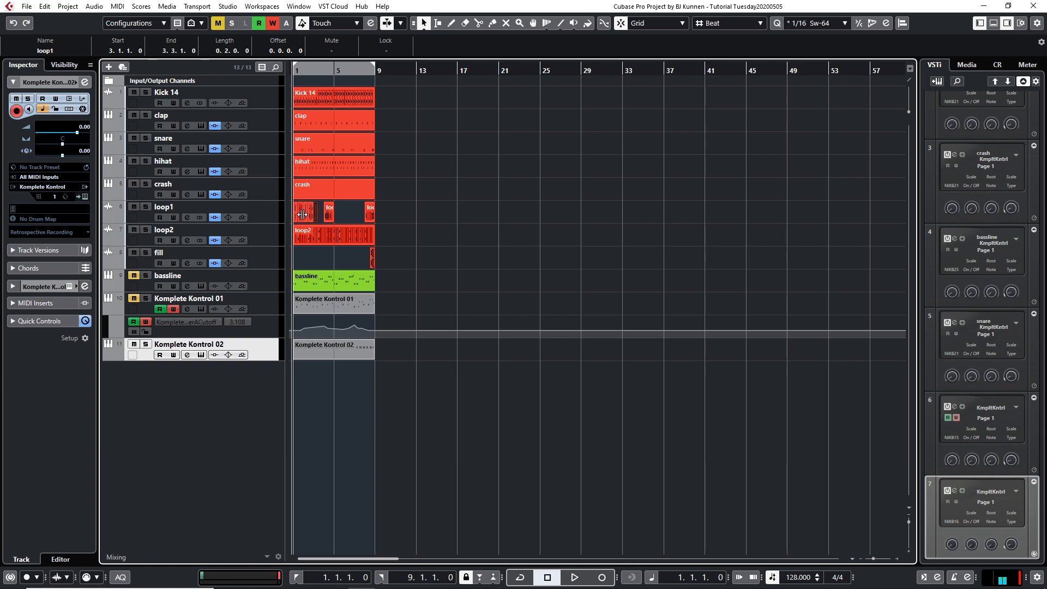
# - Glue the loop1 pieces from bar 1 to bar 5 into one part
pyautogui.rightClick(302, 215)
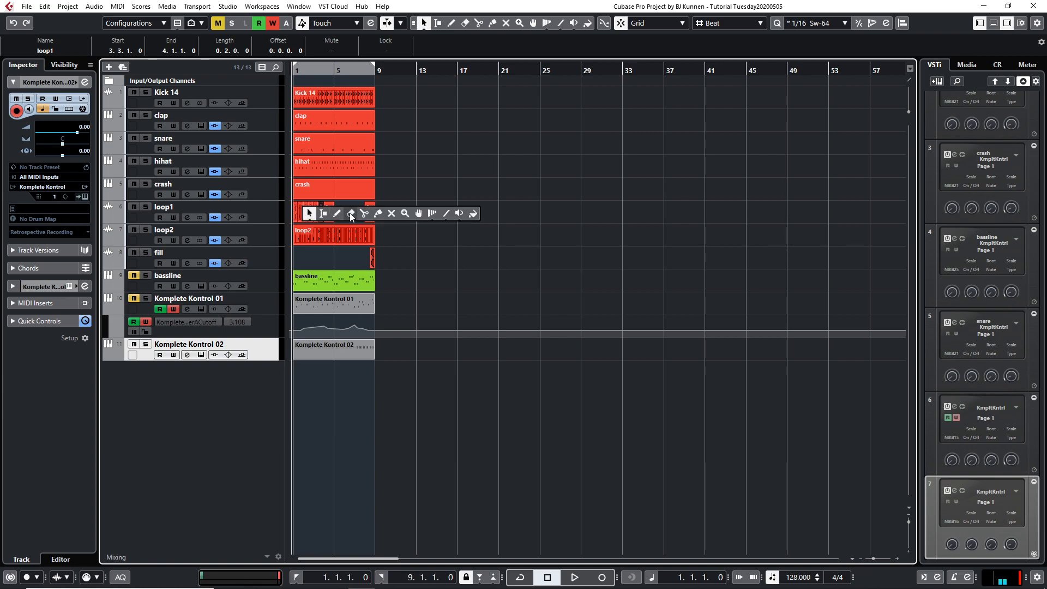
pyautogui.click(378, 214)
pyautogui.click(301, 211)
pyautogui.rightClick(312, 215)
pyautogui.click(314, 217)
# - Split the glued loop1 part at bar 4 and copy its first three bars to bar 5
pyautogui.rightClick(312, 215)
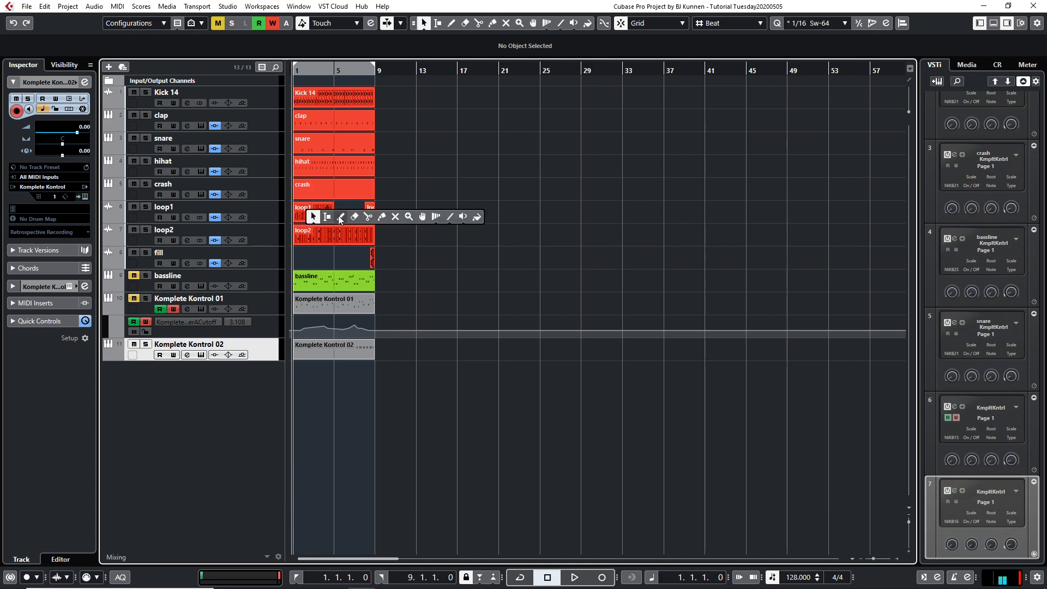
pyautogui.click(368, 217)
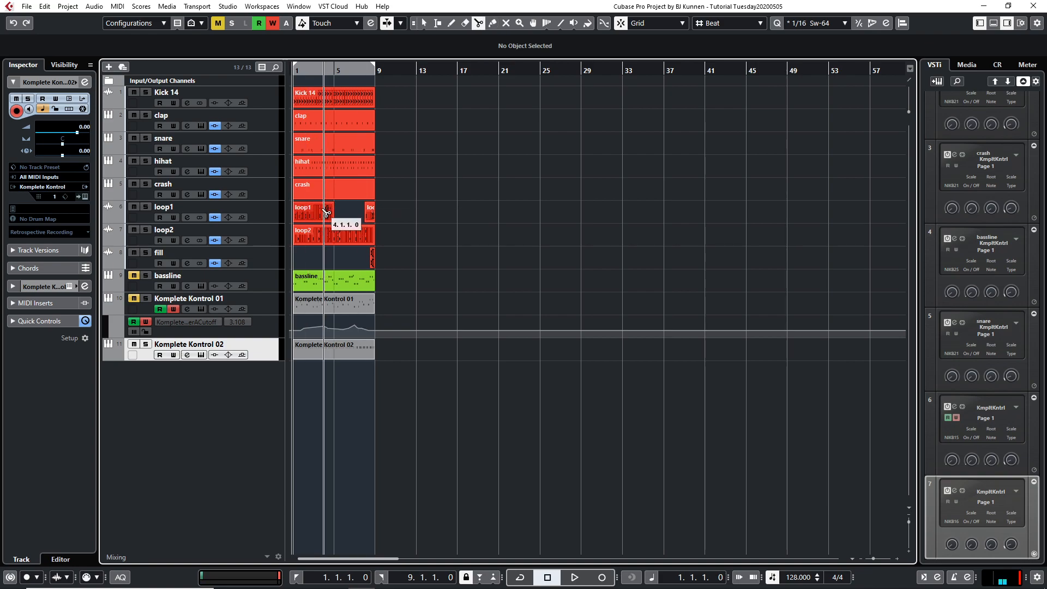
pyautogui.press('1')
pyautogui.moveTo(307, 209); pyautogui.dragTo(346, 210)
# - Glue all the loop1 pieces into a single eight-bar part and play the loop to check it
pyautogui.rightClick(346, 210)
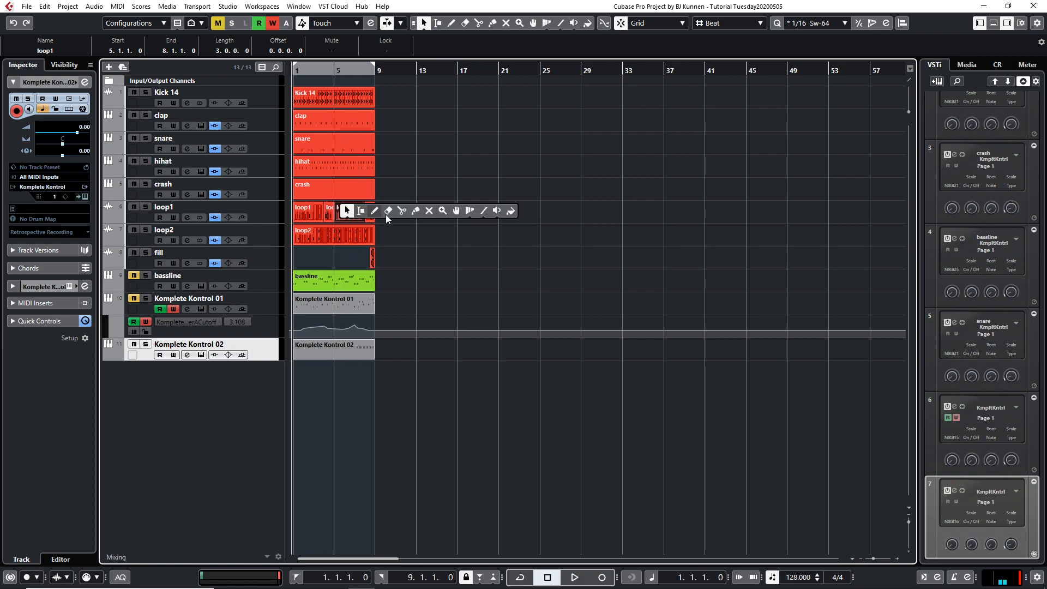
pyautogui.click(413, 212)
pyautogui.click(312, 212)
pyautogui.click(312, 212)
pyautogui.rightClick(312, 214)
pyautogui.click(313, 215)
pyautogui.press('space')
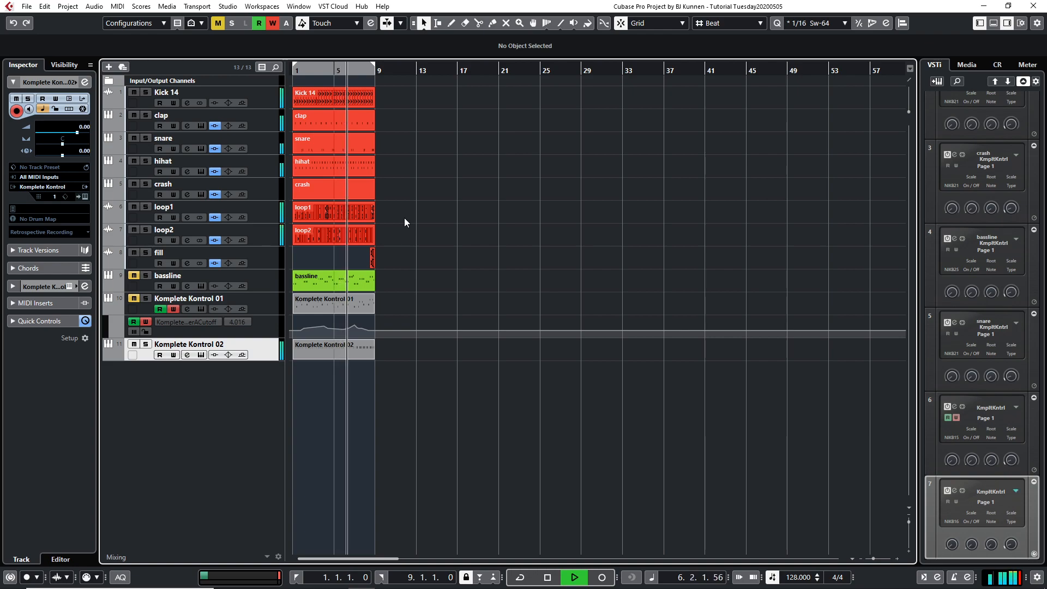
pyautogui.press('space')
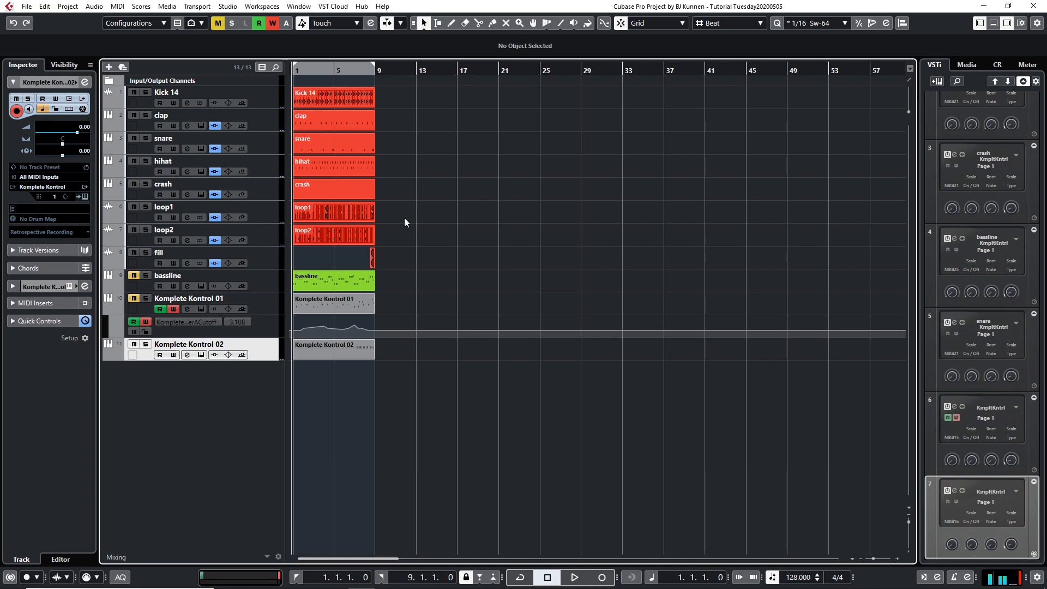
# - Select all parts and the automation of the eight-bar loop and duplicate them back to back up to bar 89
pyautogui.moveTo(363, 159); pyautogui.dragTo(262, 442)
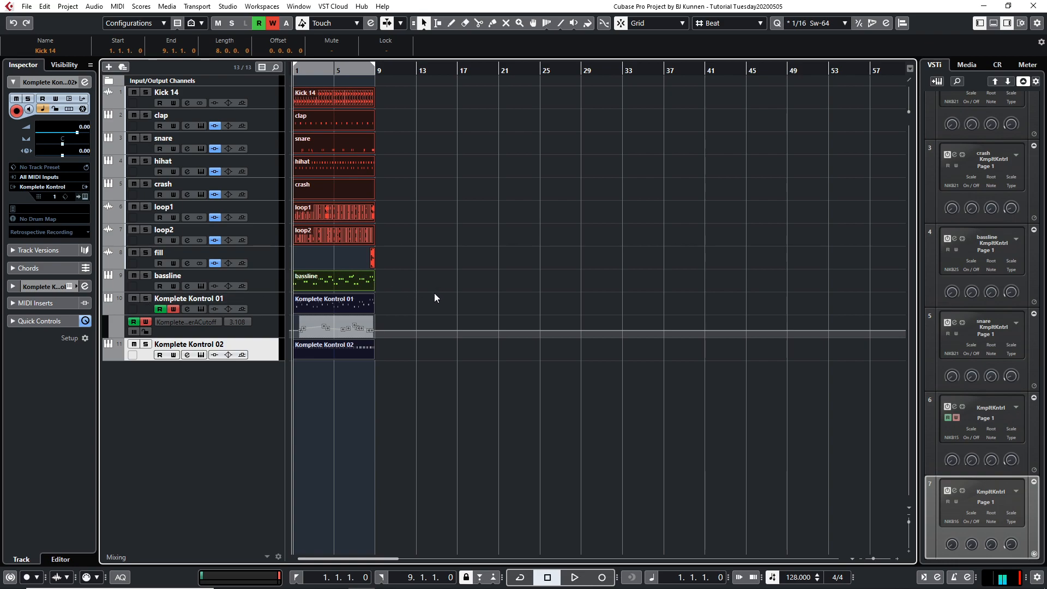
pyautogui.hotkey('ctrl', 'd')
pyautogui.hotkey('ctrl', 'd')
pyautogui.hotkey('ctrl', 'd')
pyautogui.hotkey('ctrl', 'd')
pyautogui.hotkey('ctrl', 'd')
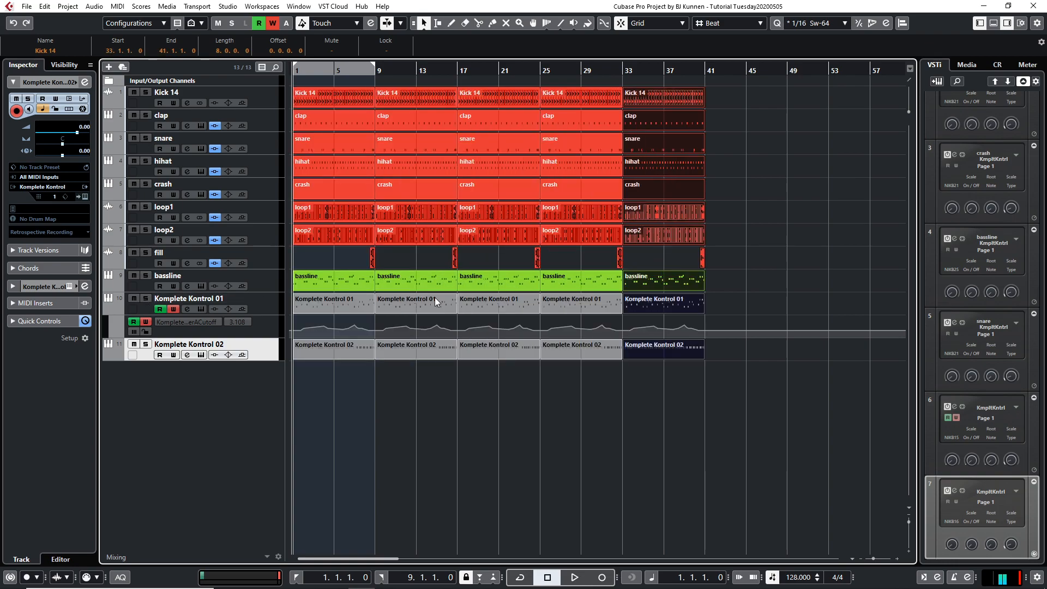
pyautogui.hotkey('ctrl', 'd')
pyautogui.hotkey('ctrl', 'd')
pyautogui.hotkey('ctrl', 'd')
pyautogui.hotkey('ctrl', 'd')
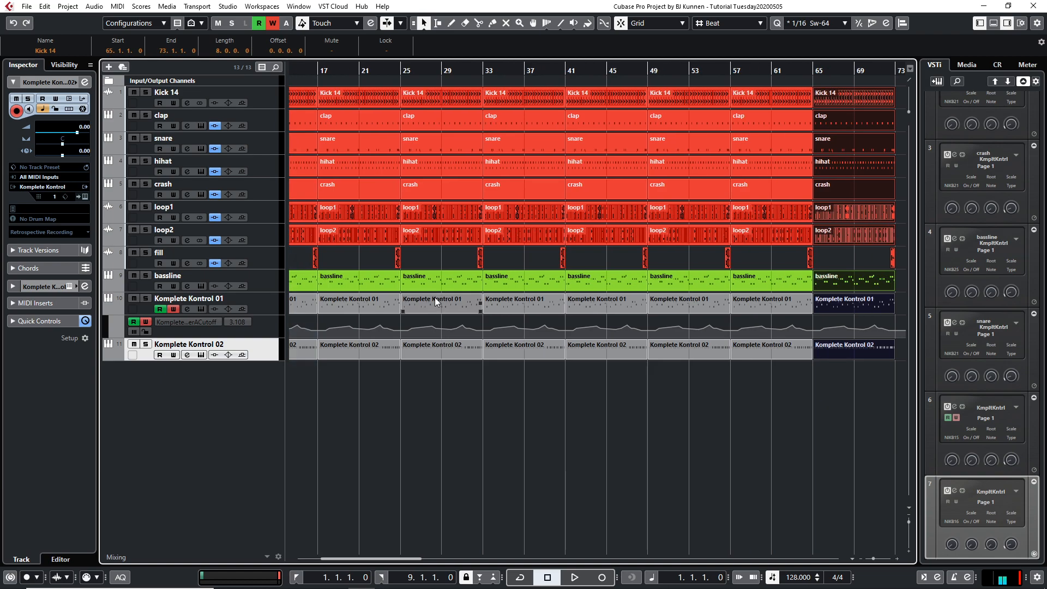
pyautogui.hotkey('ctrl', 'd')
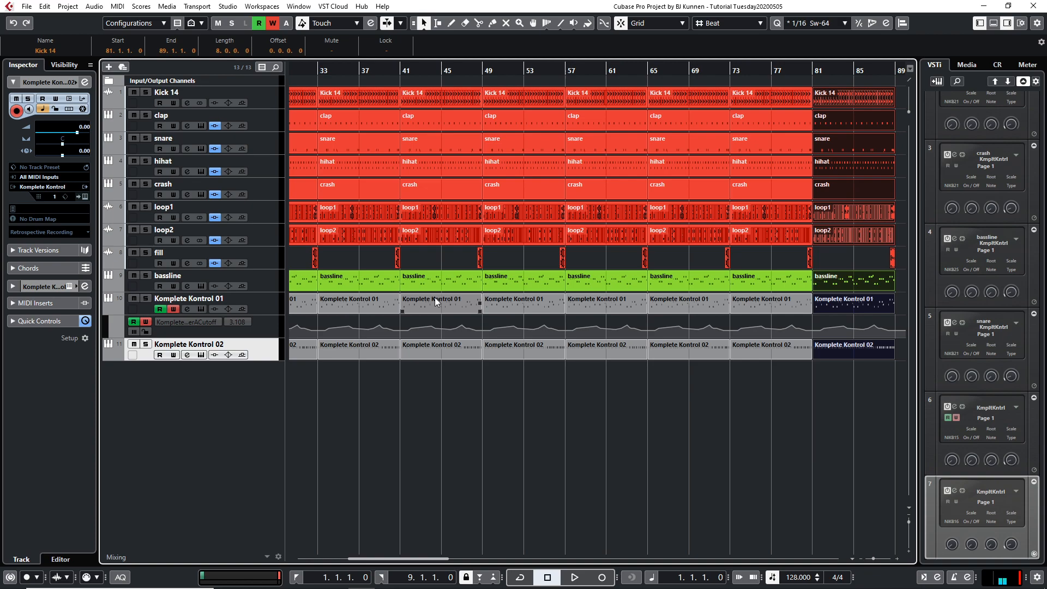
# - Mute the first eight-bar parts of clap, snare, hihat, crash, loop1, loop2, bassline, Komplete Kontrol 01 and Komplete Kontrol 02
pyautogui.moveTo(369, 558); pyautogui.dragTo(319, 560)
pyautogui.rightClick(372, 392)
pyautogui.click(454, 392)
pyautogui.click(344, 281)
pyautogui.click(346, 303)
pyautogui.click(338, 342)
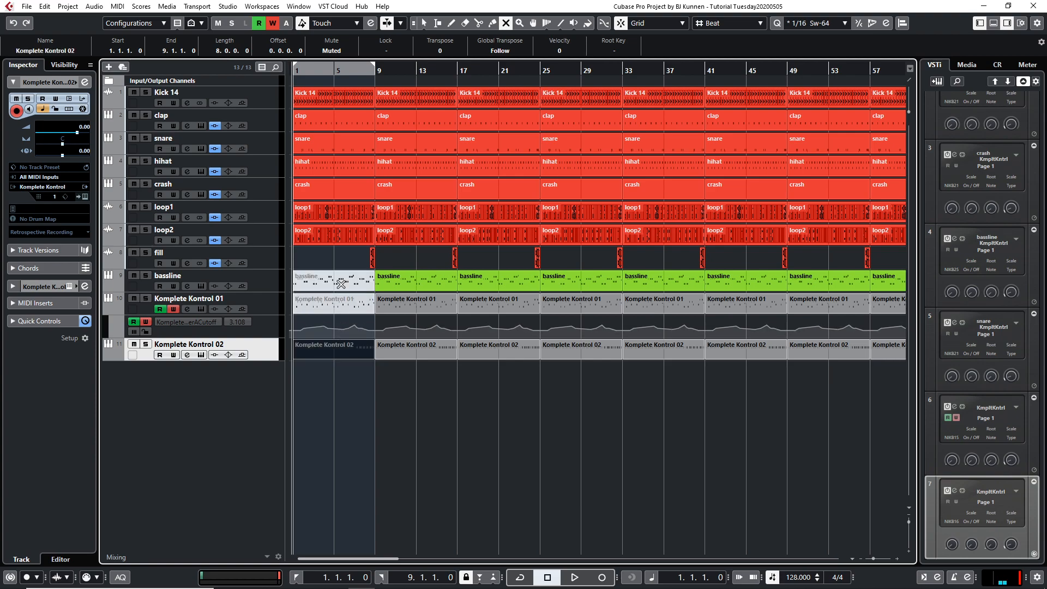
pyautogui.moveTo(327, 259); pyautogui.dragTo(352, 125)
# - Play the opening and try the first bassline and Komplete Kontrol 02 parts unmuted one at a time, muting each again
pyautogui.press('space')
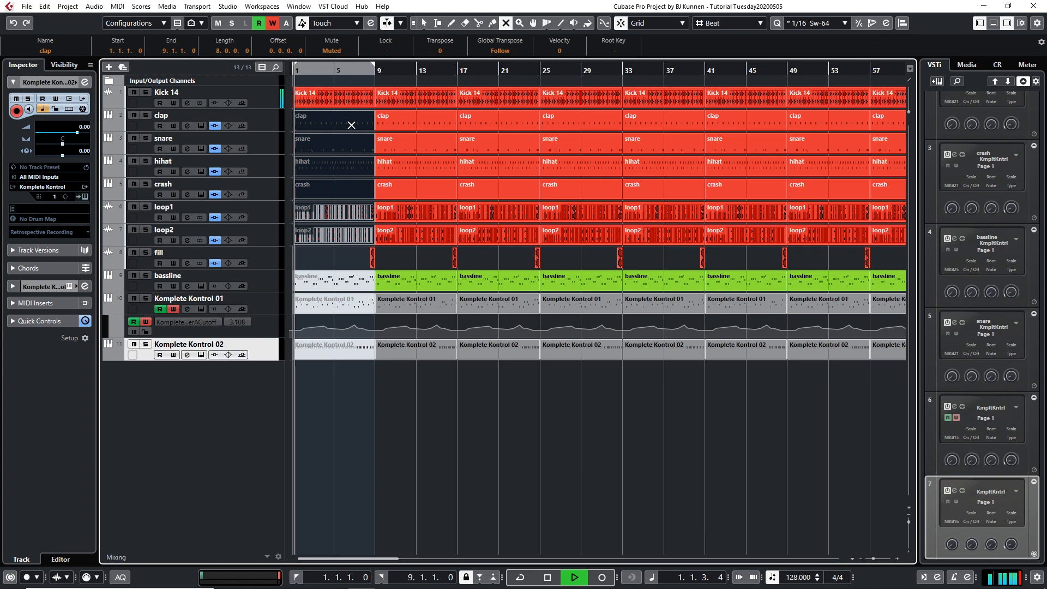
pyautogui.click(331, 282)
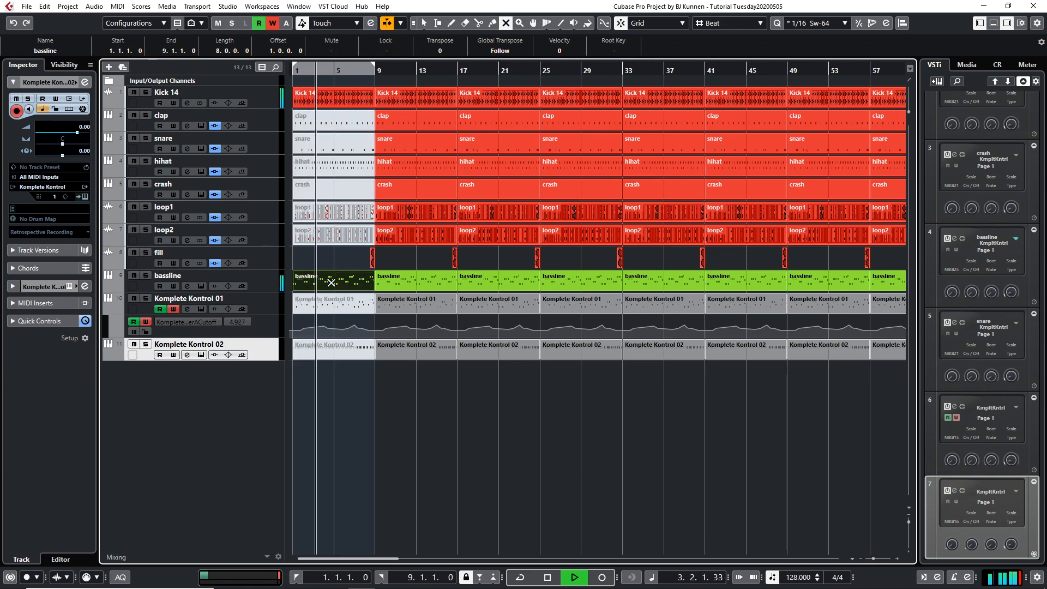
pyautogui.click(330, 352)
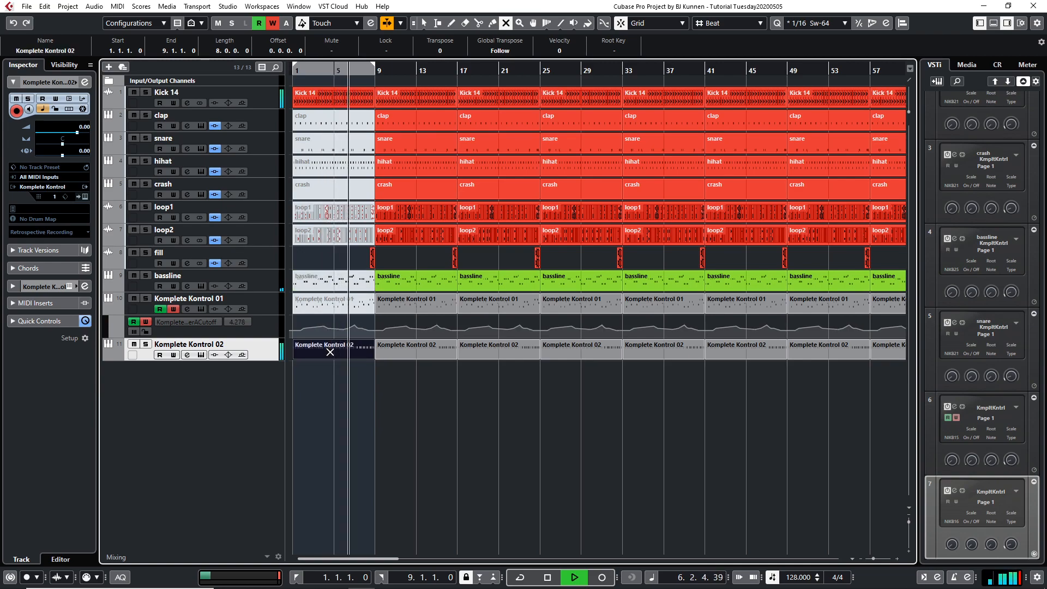
pyautogui.click(330, 352)
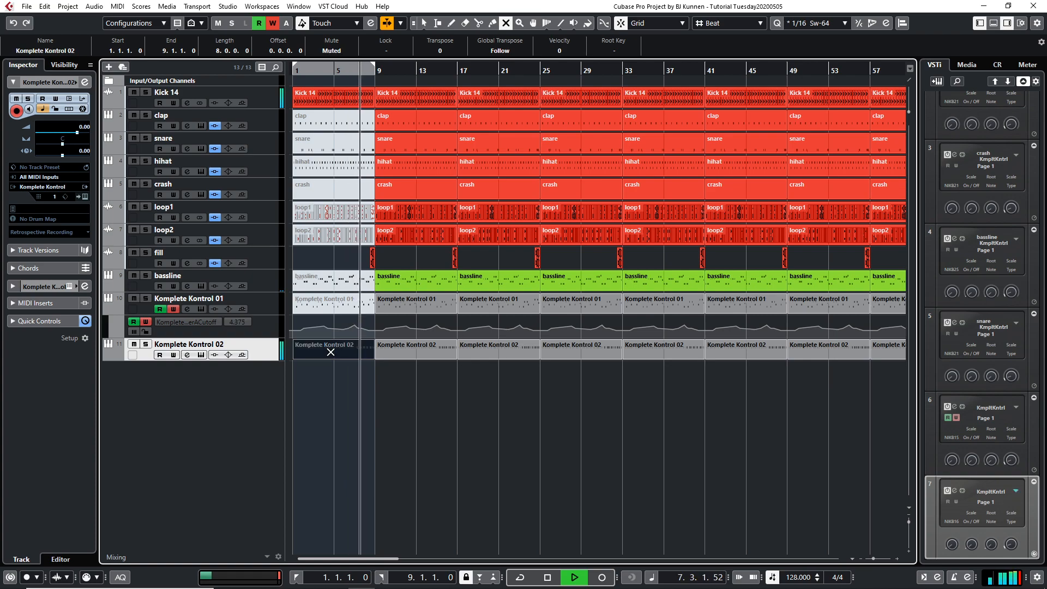
# - Stop playback and mute the Kick 14 parts at bar 1 and bar 33
pyautogui.press('space')
pyautogui.click(333, 97)
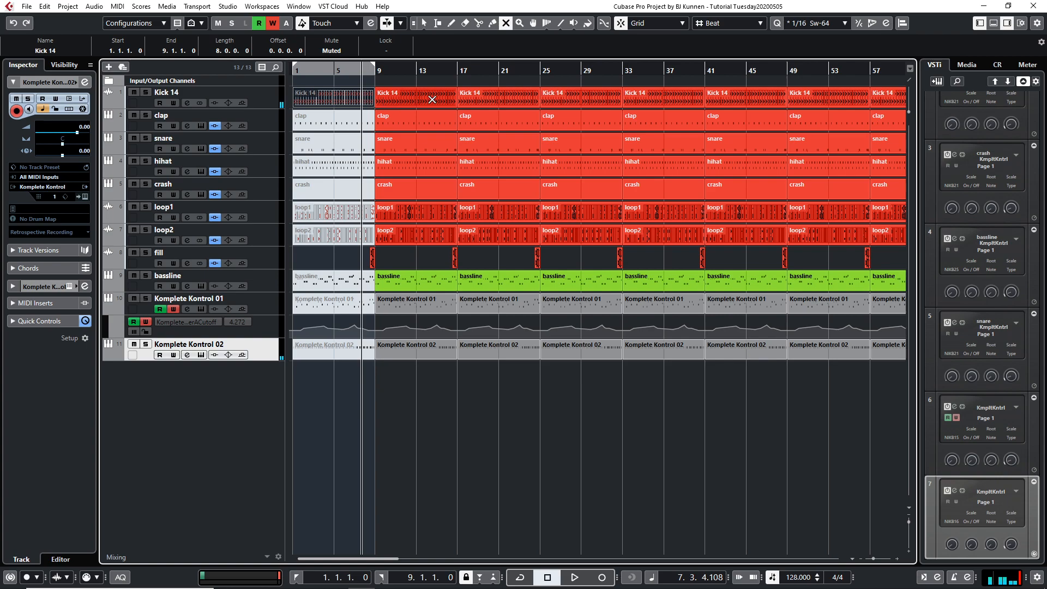
pyautogui.click(660, 98)
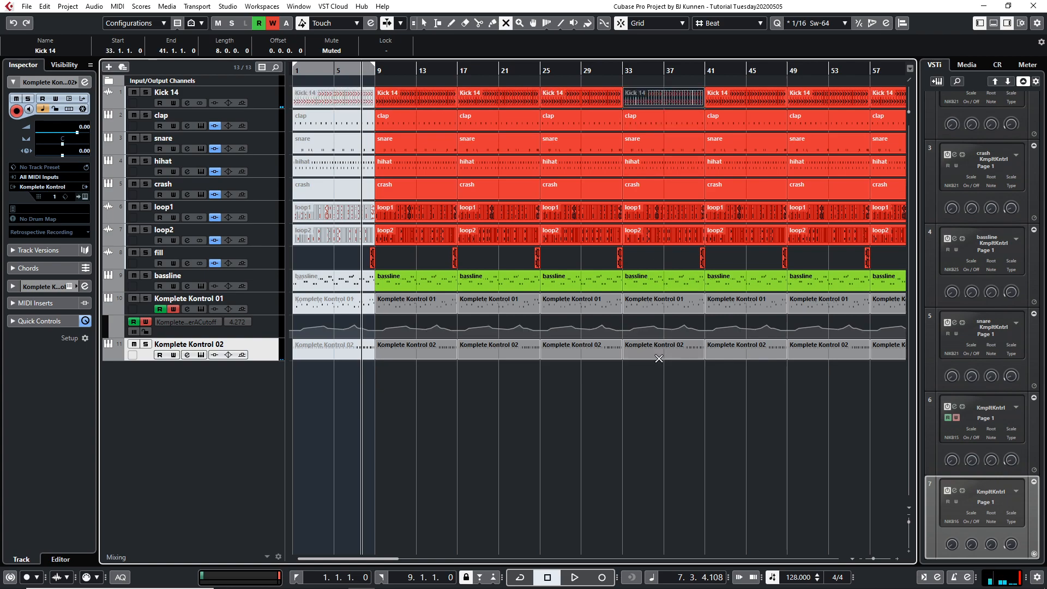
# - Delete the bassline, Komplete Kontrol 01 and Komplete Kontrol 02 parts before bar 33, and the muted clap through loop2 parts before bar 9
pyautogui.press('1')
pyautogui.moveTo(587, 374); pyautogui.dragTo(316, 355)
pyautogui.press('Delete')
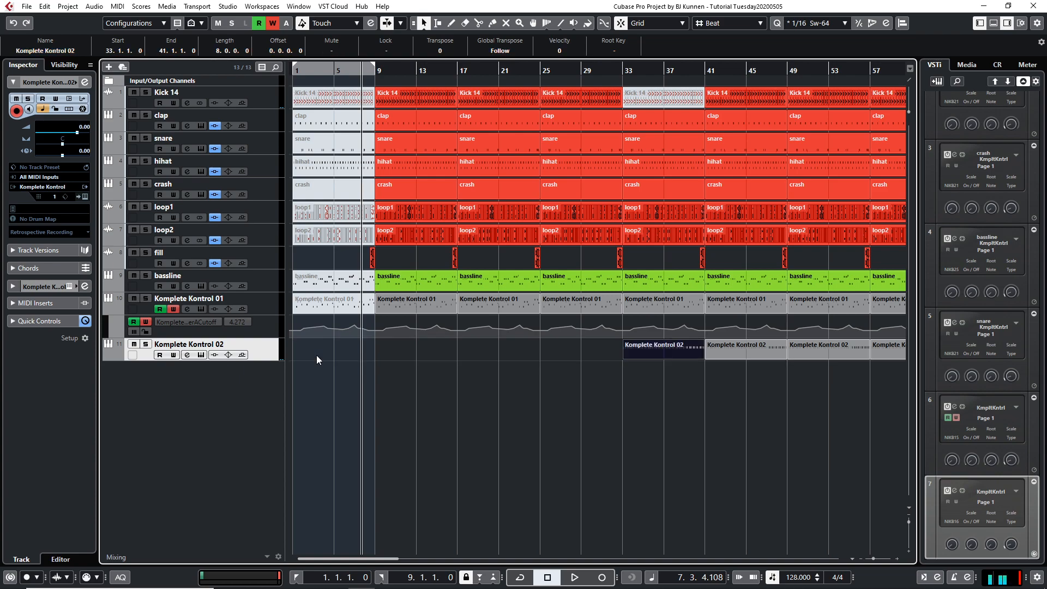
pyautogui.click(323, 298)
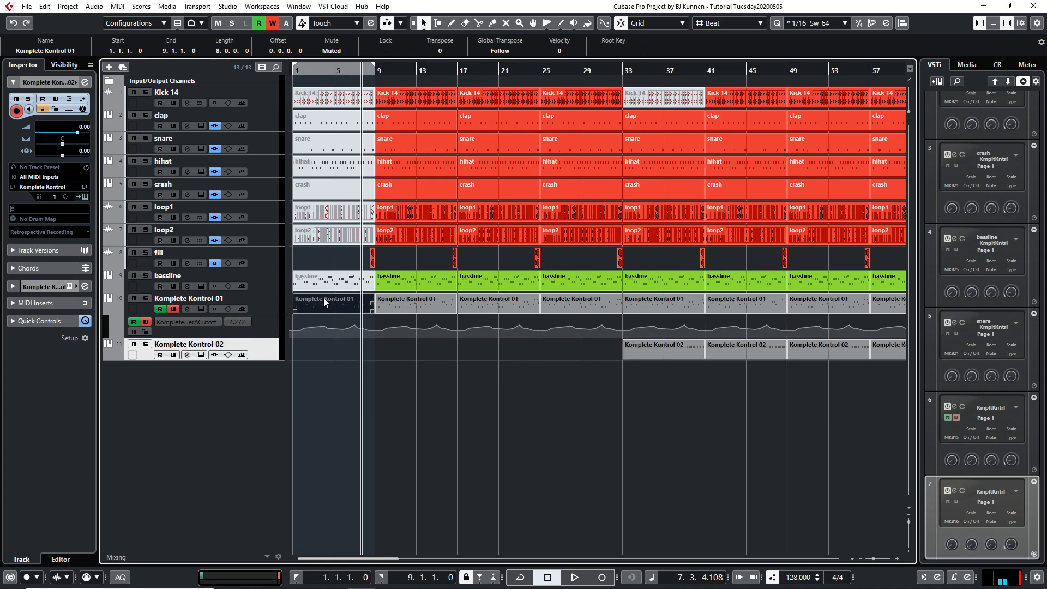
pyautogui.click(350, 281)
pyautogui.press('Delete')
pyautogui.moveTo(345, 285); pyautogui.dragTo(553, 298)
pyautogui.press('Delete')
pyautogui.moveTo(329, 247); pyautogui.dragTo(347, 121)
pyautogui.press('Delete')
# - Unmute the first Kick 14 part and open it for editing
pyautogui.click(332, 103)
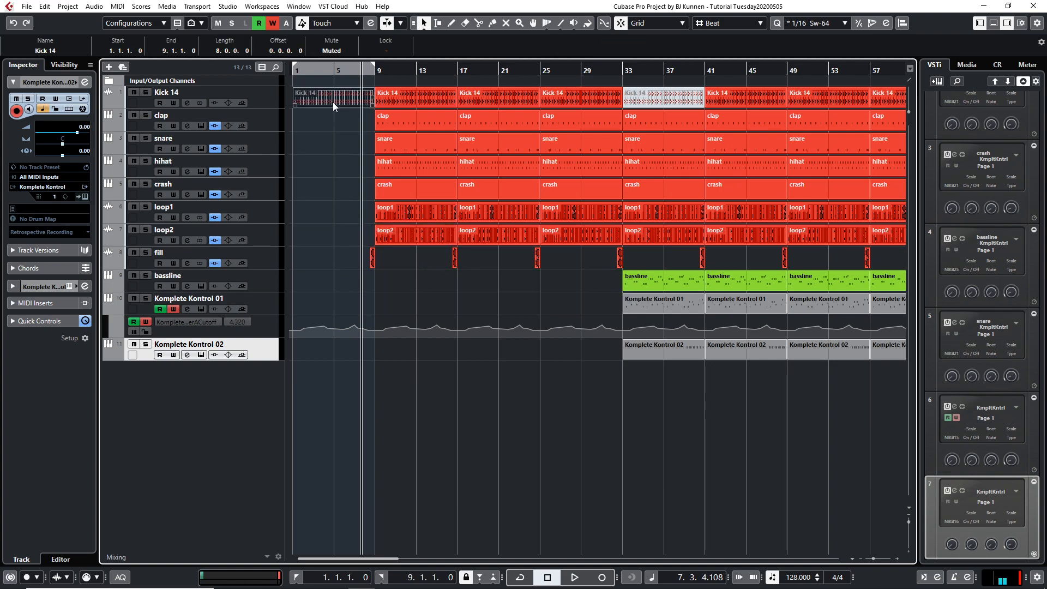
pyautogui.rightClick(332, 103)
pyautogui.click(414, 106)
pyautogui.click(318, 102)
pyautogui.press('1')
pyautogui.doubleClick(321, 99)
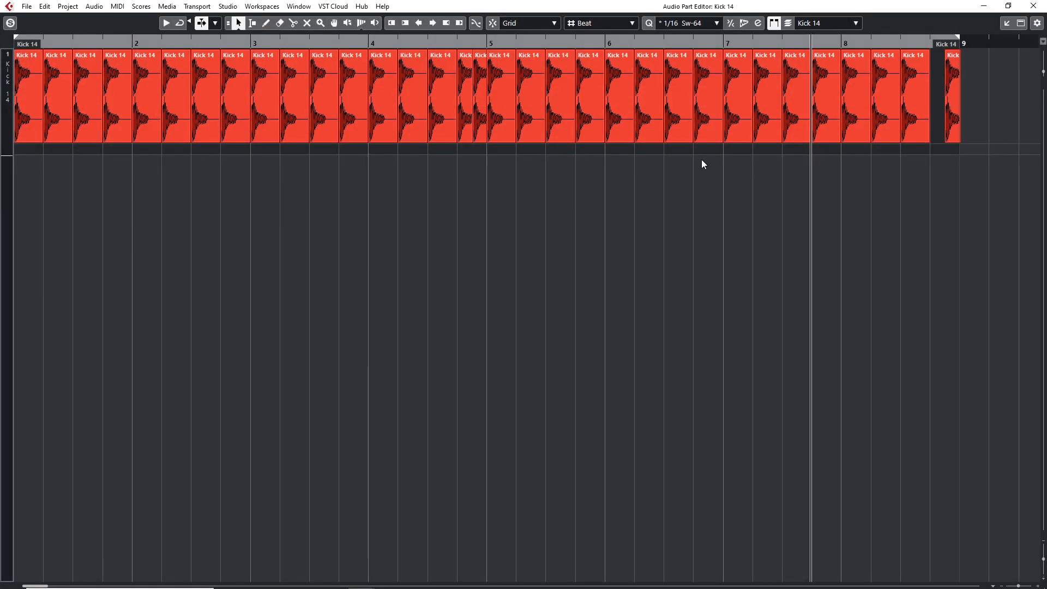
# - Shorten the first kick hit to a brief click and delete the hits after it up to the middle of bar 3
pyautogui.click(29, 128)
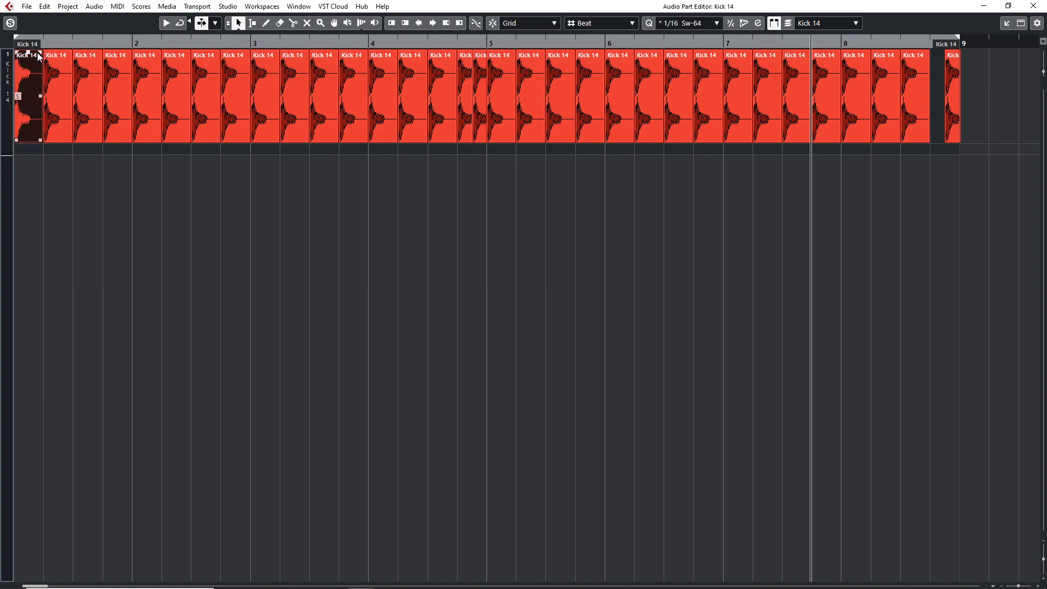
pyautogui.moveTo(41, 53); pyautogui.dragTo(35, 54)
pyautogui.moveTo(38, 140); pyautogui.dragTo(25, 138)
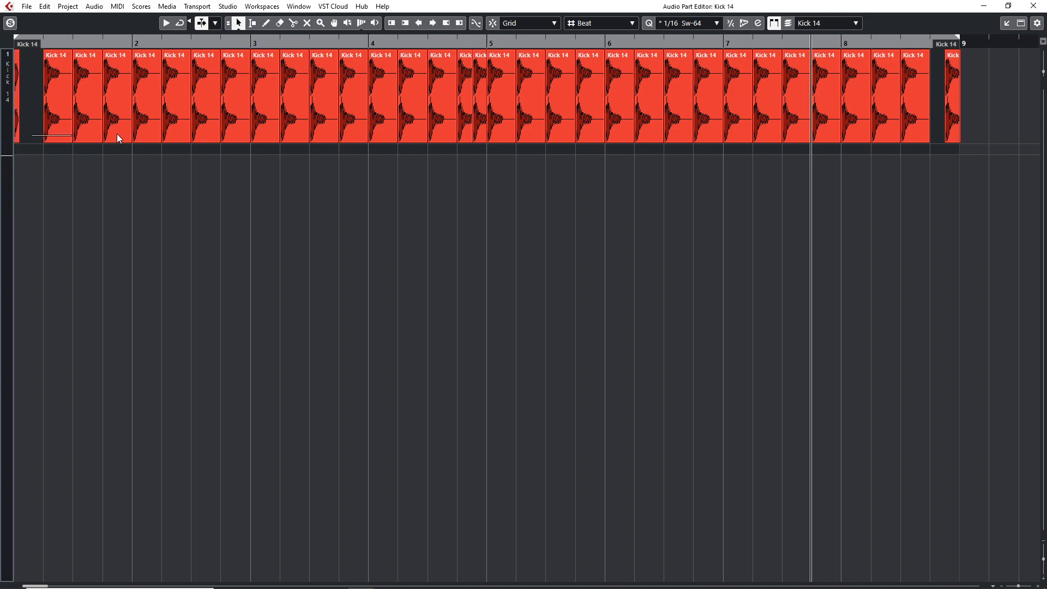
pyautogui.moveTo(89, 141); pyautogui.dragTo(289, 137)
pyautogui.press('Delete')
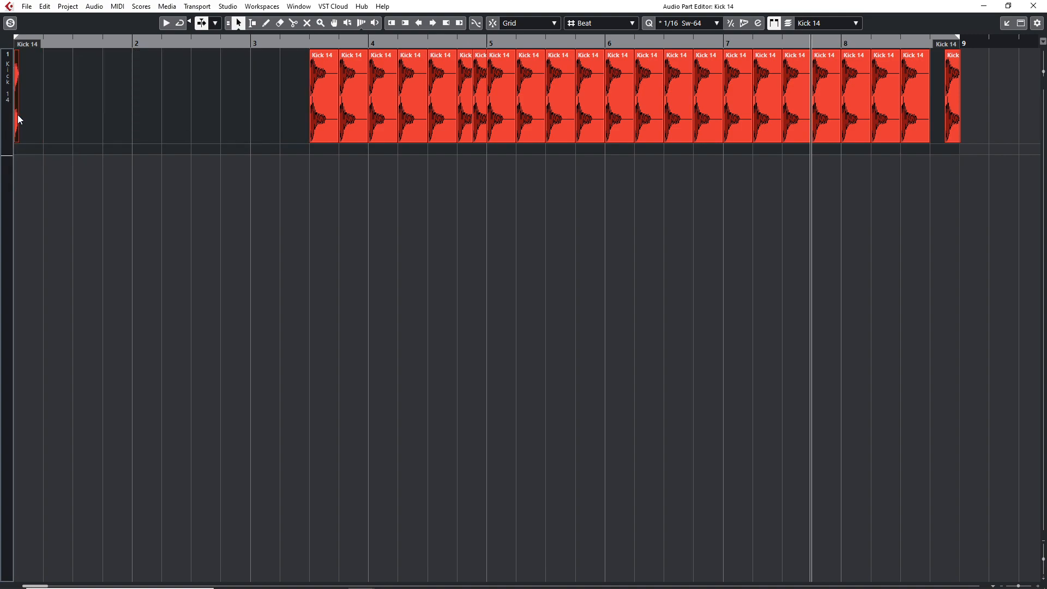
# - Copy the shortened kick hit onto the remaining three beats of bar 1 and close the part editor
pyautogui.moveTo(18, 119); pyautogui.dragTo(74, 127)
pyautogui.keyDown('shift'); pyautogui.click(17, 126); pyautogui.keyUp('shift')
pyautogui.click(129, 176)
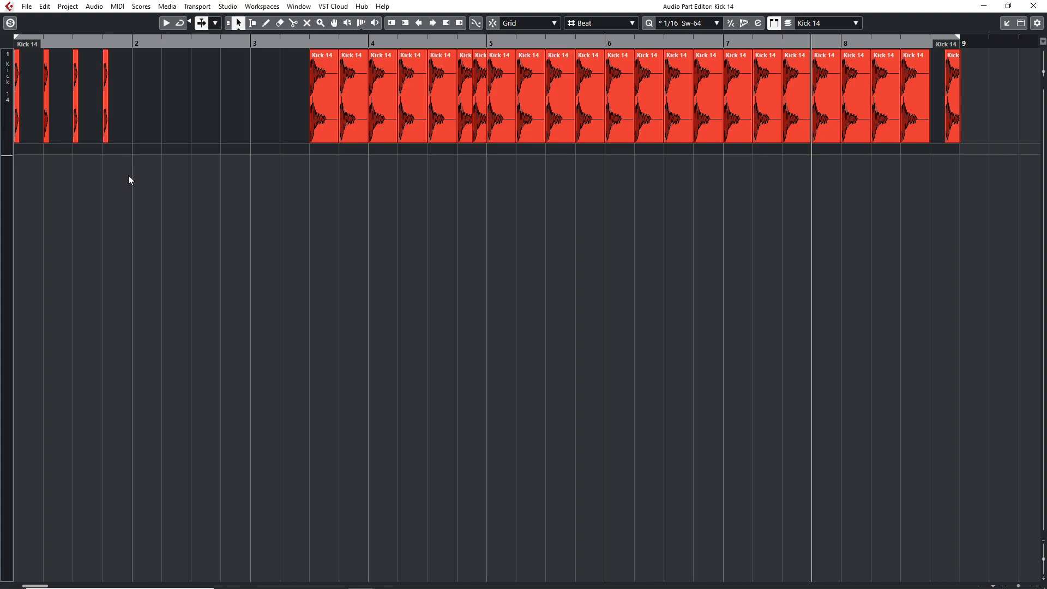
pyautogui.press('Return')
# - Split the first Kick 14 part at bar 2, delete the remainder and duplicate the one-bar piece up to bar 9
pyautogui.rightClick(316, 115)
pyautogui.click(371, 114)
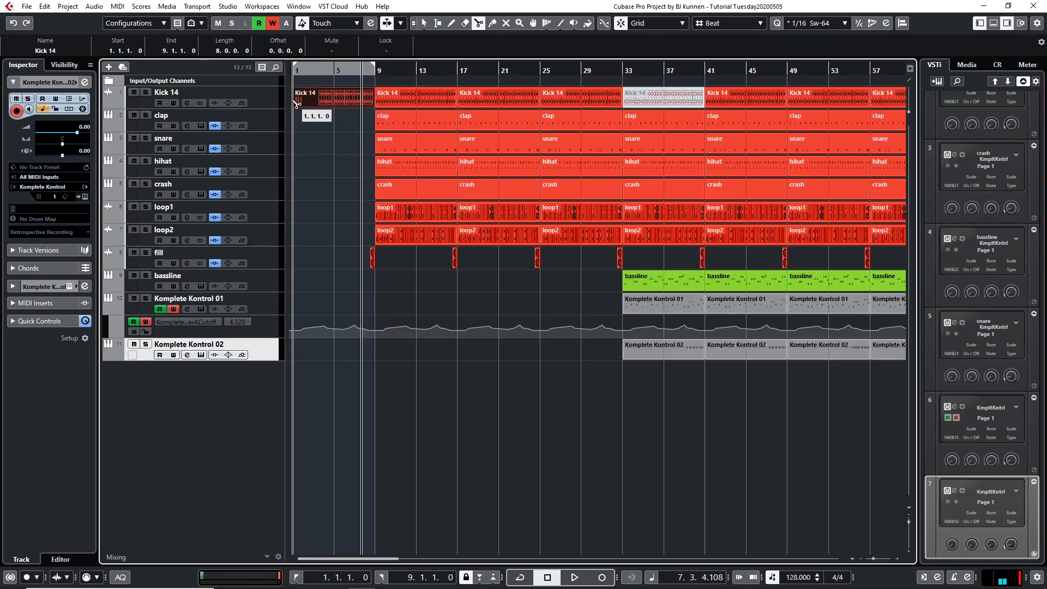
pyautogui.click(303, 101)
pyautogui.rightClick(303, 103)
pyautogui.click(303, 103)
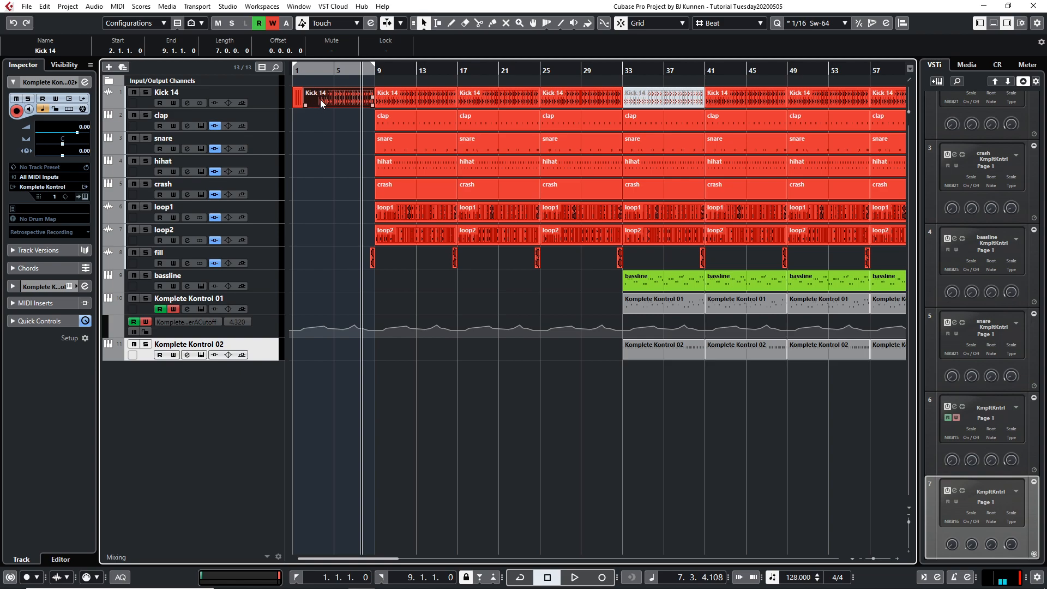
pyautogui.press('Delete')
pyautogui.click(296, 103)
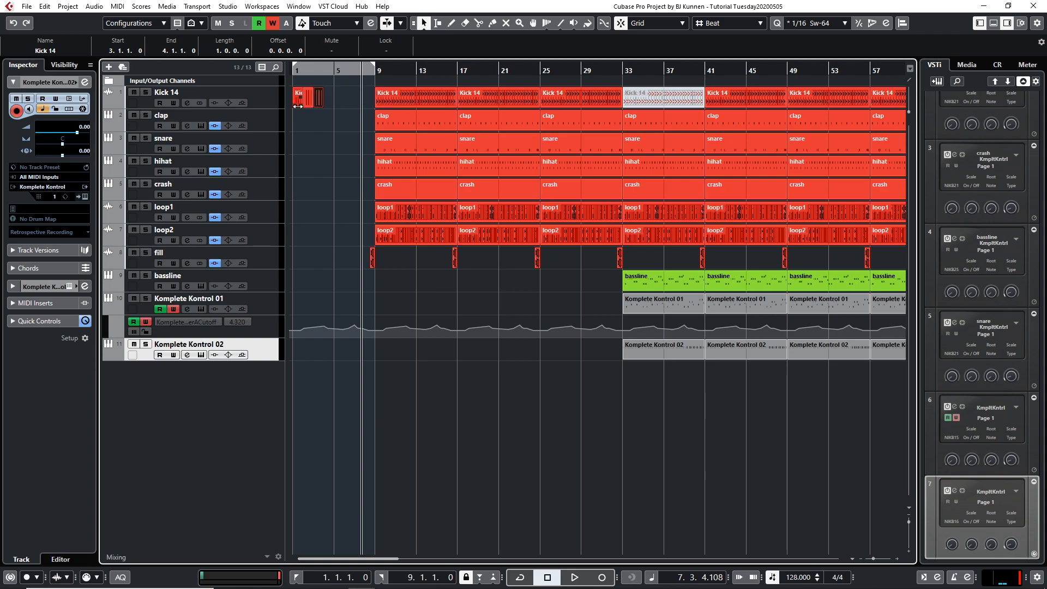
pyautogui.hotkey('ctrl', 'd')
# - Glue the one-bar Kick 14 pieces into a single eight-bar part
pyautogui.rightClick(328, 123)
pyautogui.click(398, 125)
pyautogui.click(301, 99)
pyautogui.click(304, 100)
pyautogui.click(303, 100)
pyautogui.click(303, 100)
pyautogui.click(303, 99)
# - Delete the three original Kick 14 parts between bar 9 and bar 33
pyautogui.press('1')
pyautogui.click(428, 95)
pyautogui.press('Delete')
pyautogui.press('Delete')
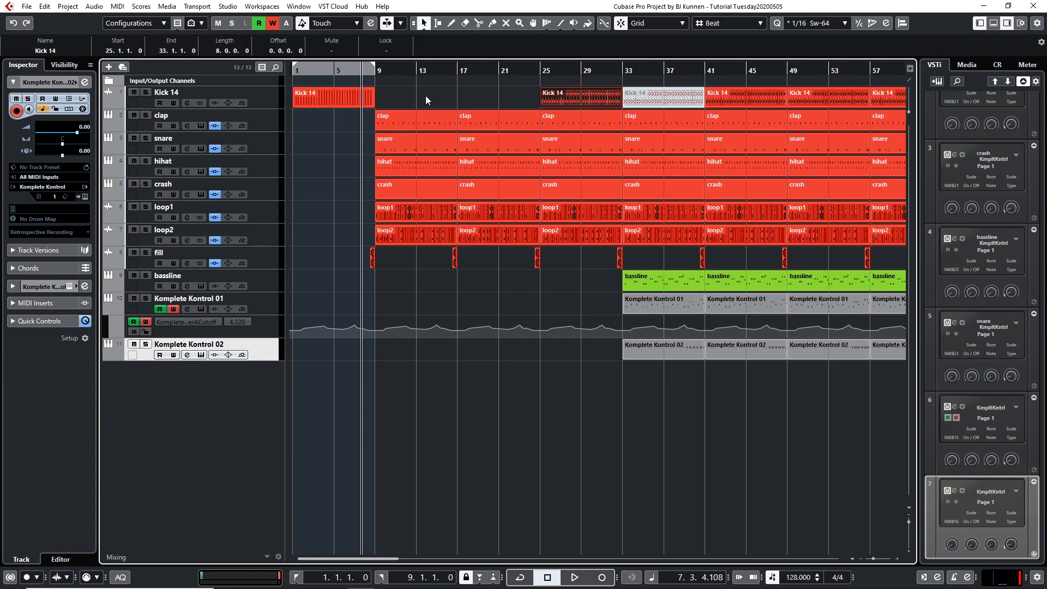
pyautogui.press('Delete')
# - Duplicate the shortened-kick part three times up to bar 33 and play the arrangement from the start
pyautogui.click(331, 95)
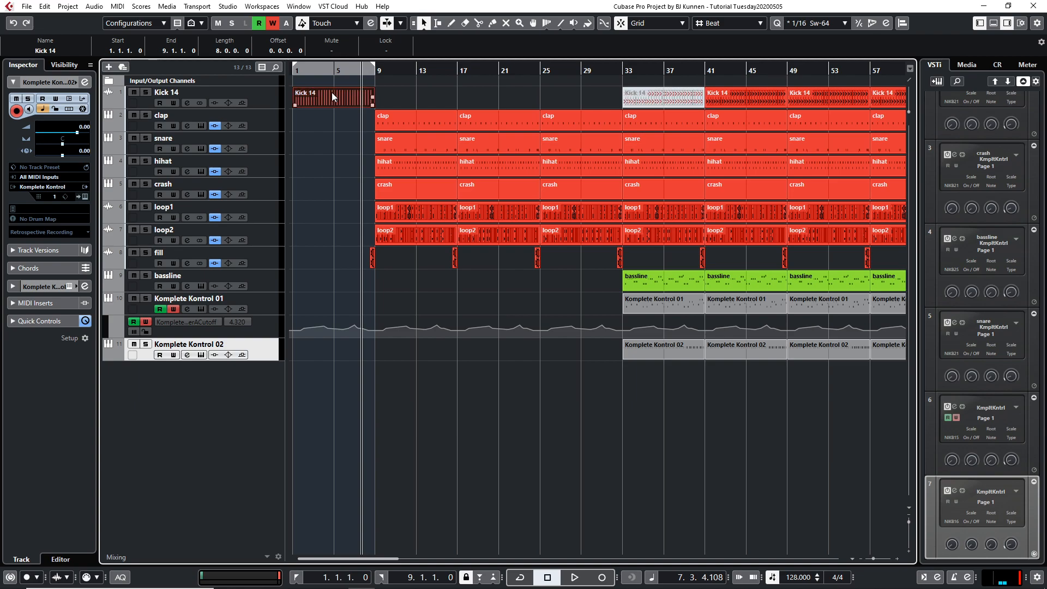
pyautogui.hotkey('ctrl', 'd')
pyautogui.hotkey('ctrl', 'd')
pyautogui.hotkey('ctrl', 'd')
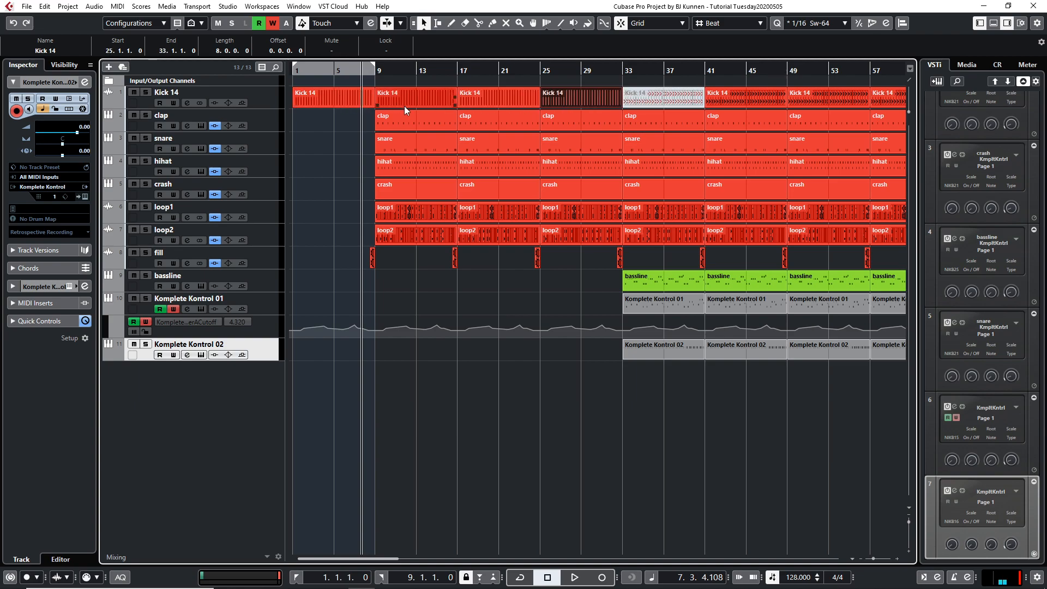
pyautogui.press('Home')
pyautogui.press('space')
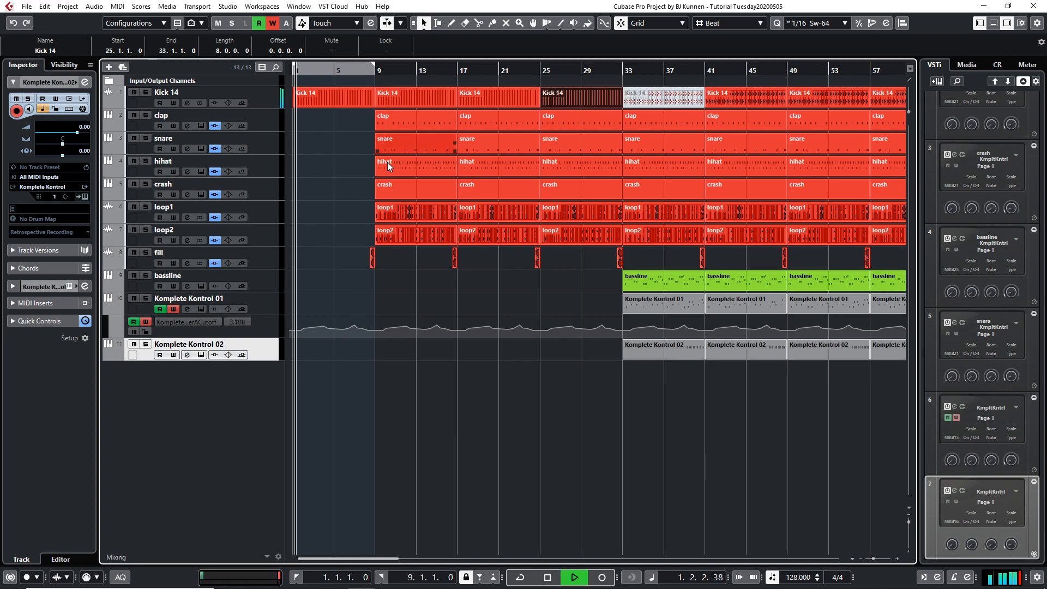
# - Move the bar 9 crash part to bar 1, duplicate it back to bar 9, and stop playback at the project start
pyautogui.moveTo(399, 191); pyautogui.dragTo(316, 183)
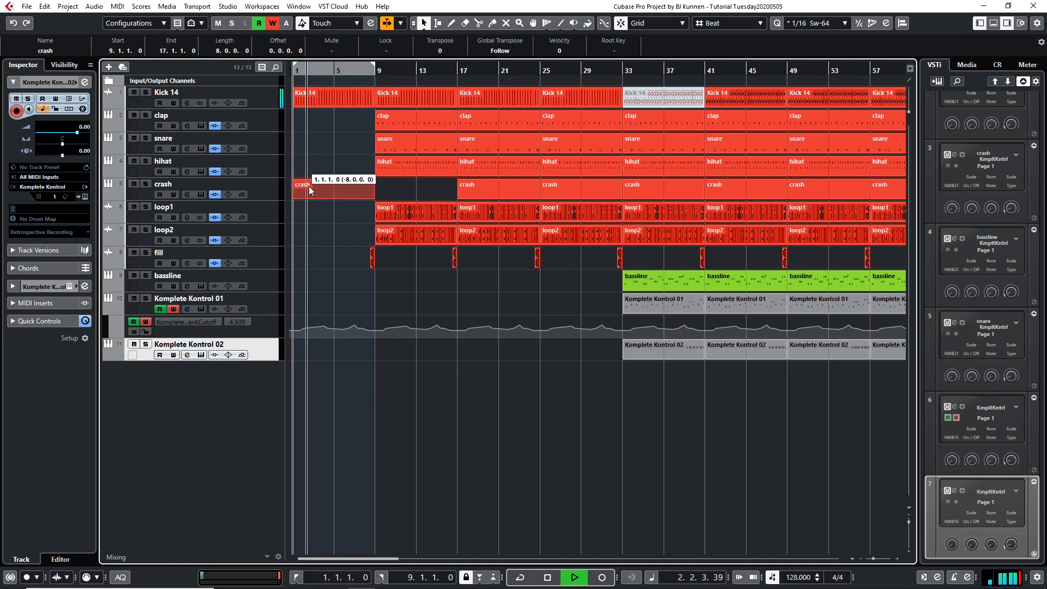
pyautogui.hotkey('ctrl', 'd')
pyautogui.press('Home')
pyautogui.press('space')
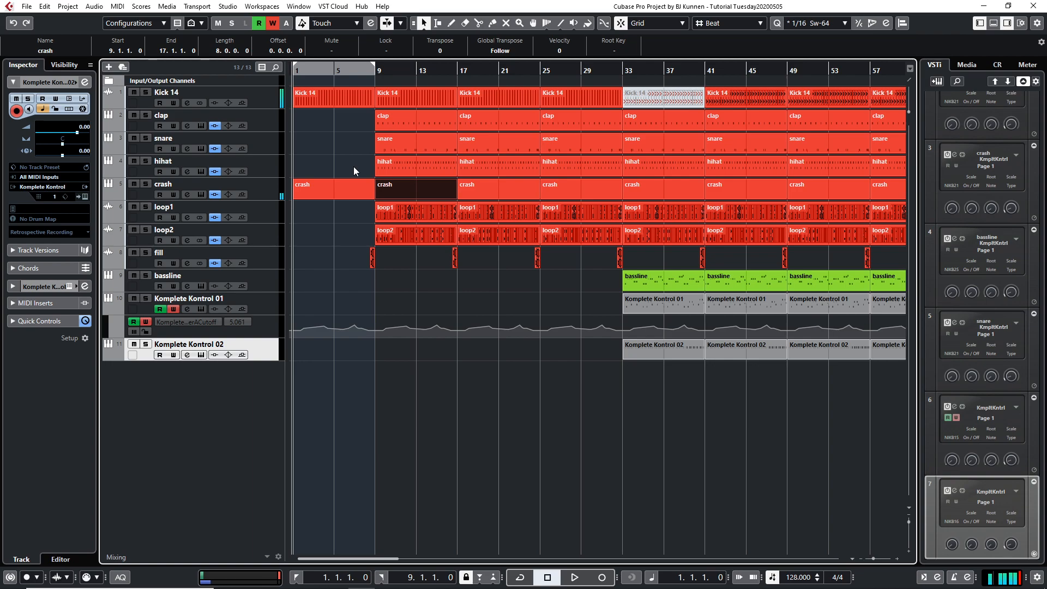
# - Copy the loop1 part from bar 9 to bar 1 and play the intro
pyautogui.click(414, 216)
pyautogui.moveTo(414, 212); pyautogui.dragTo(318, 218)
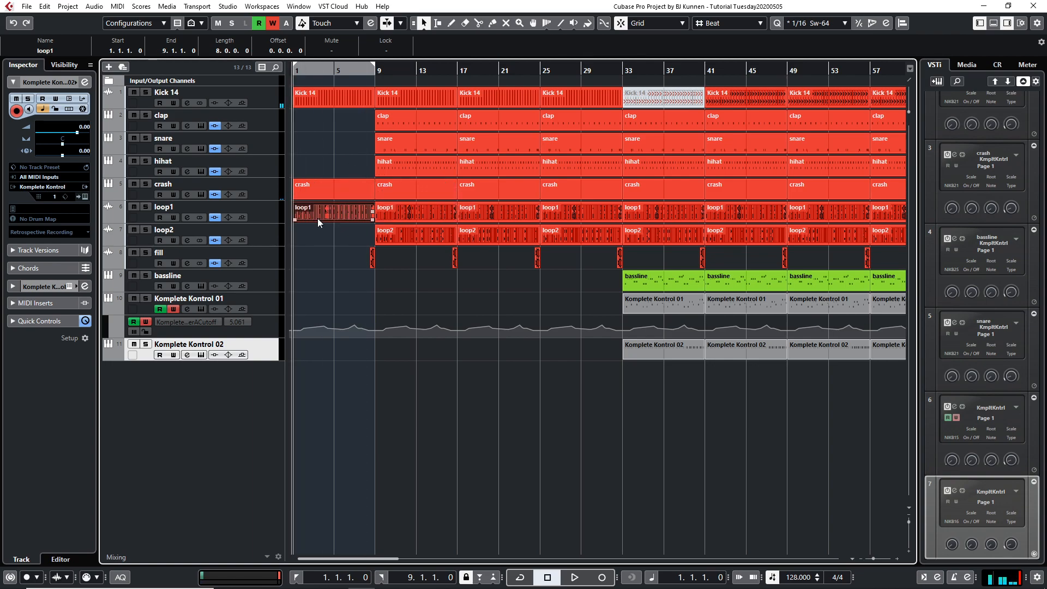
pyautogui.press('space')
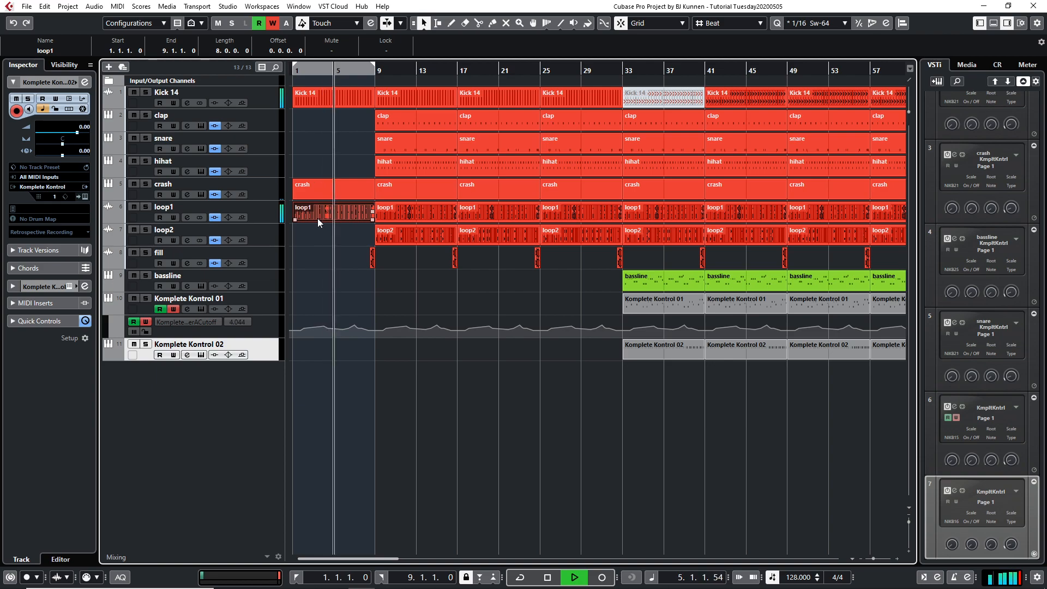
# - Delete the snare, hihat and loop2 parts between bar 9 and bar 17
pyautogui.click(371, 192)
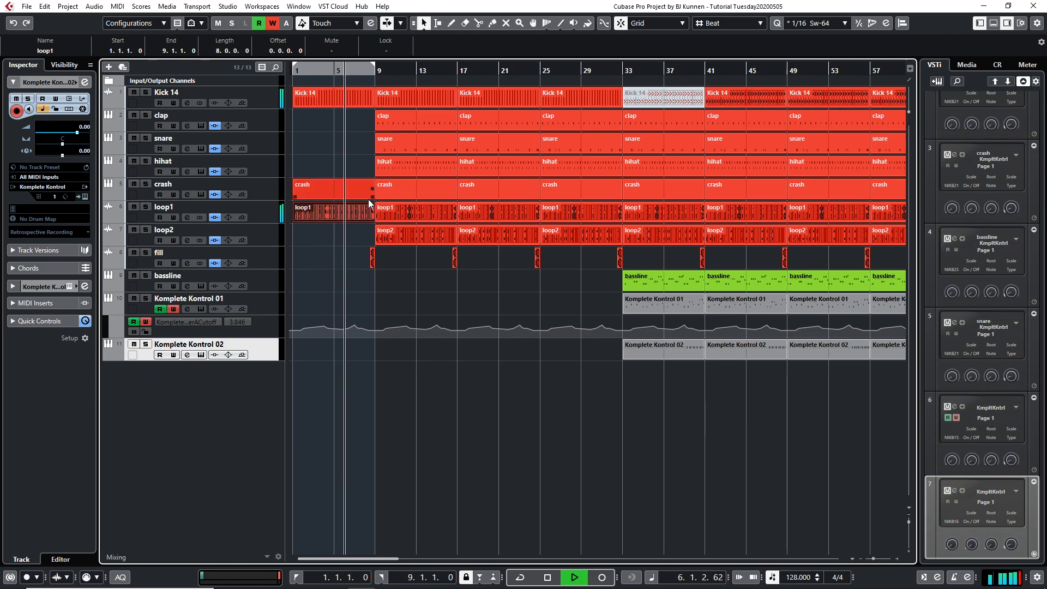
pyautogui.moveTo(358, 140); pyautogui.dragTo(389, 173)
pyautogui.press('Delete')
pyautogui.click(402, 231)
pyautogui.press('Delete')
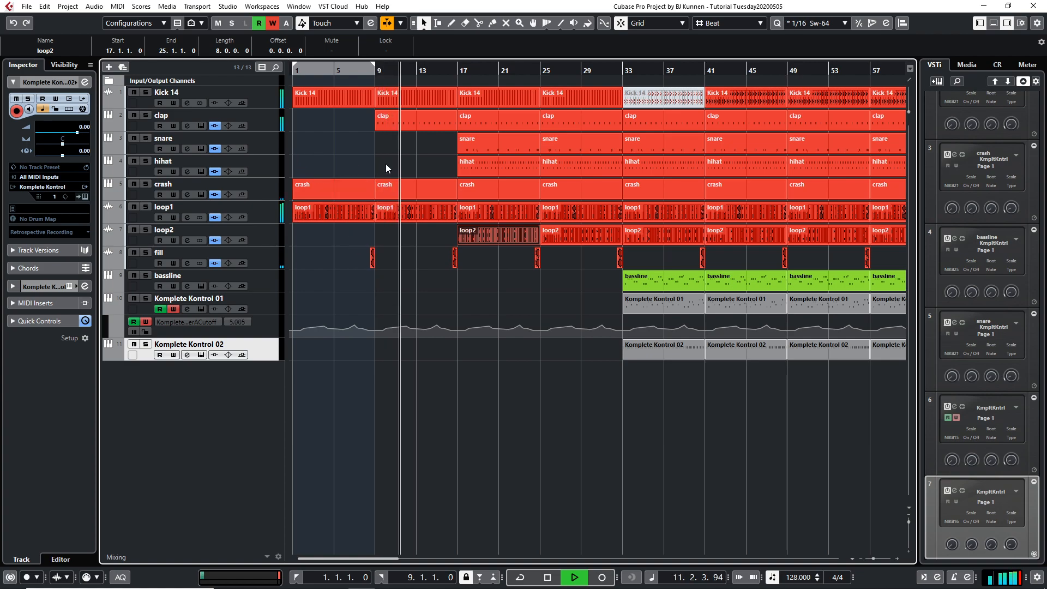
# - Stop playback and add OneKnob Filter Stereo as the second insert effect on the loop1 track
pyautogui.press('space')
pyautogui.click(272, 212)
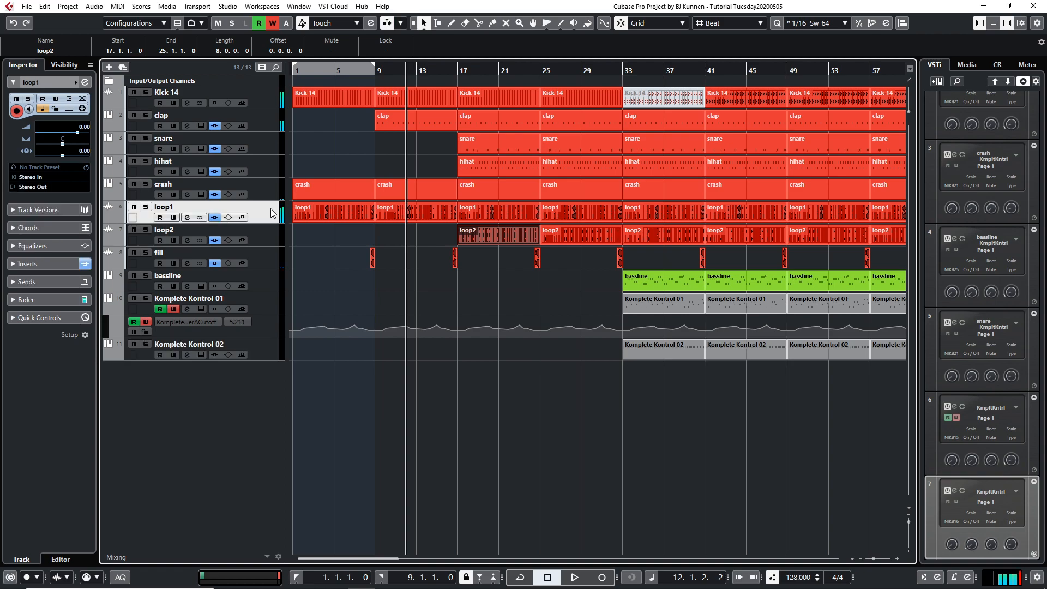
pyautogui.click(25, 263)
pyautogui.click(45, 191)
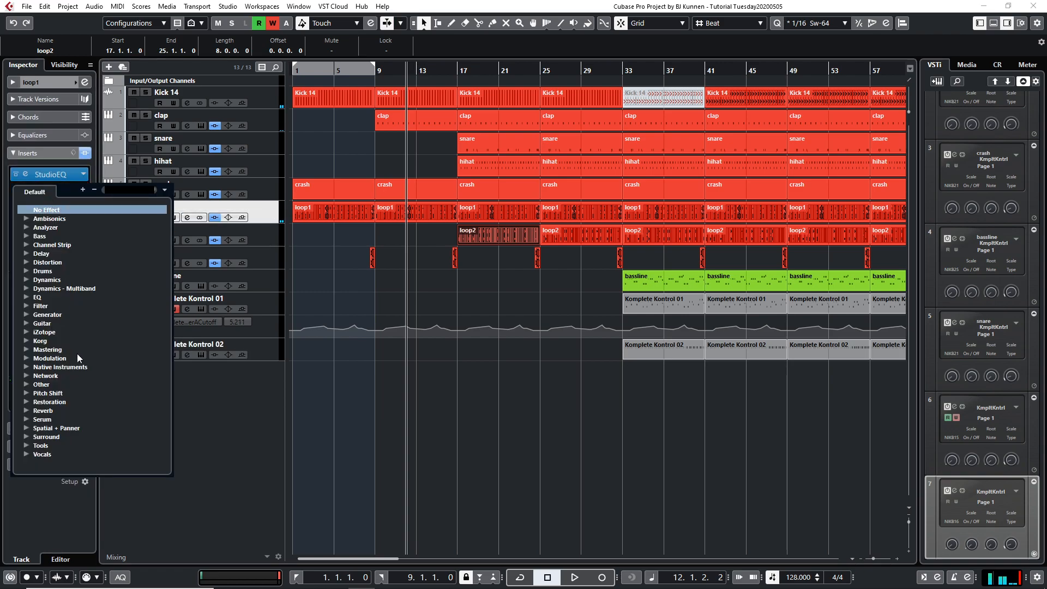
pyautogui.click(25, 384)
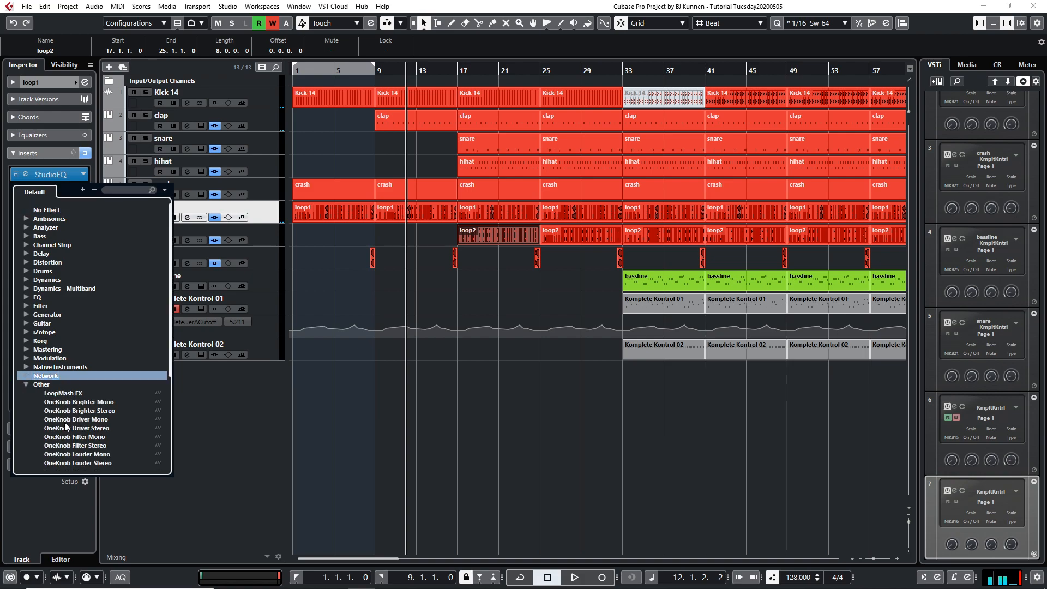
pyautogui.scroll(-1, 65, 424)
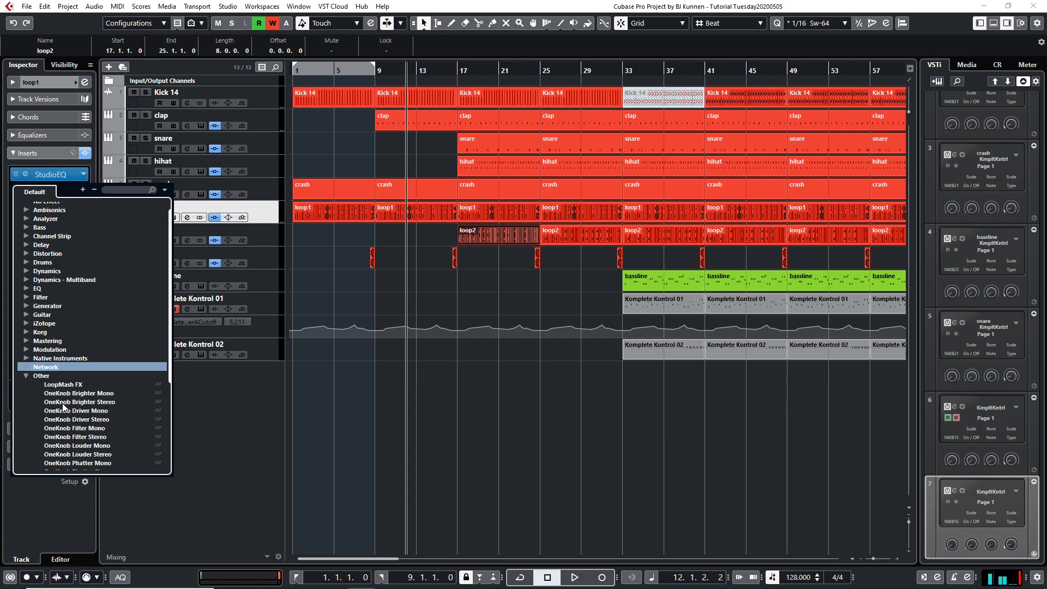
pyautogui.click(63, 436)
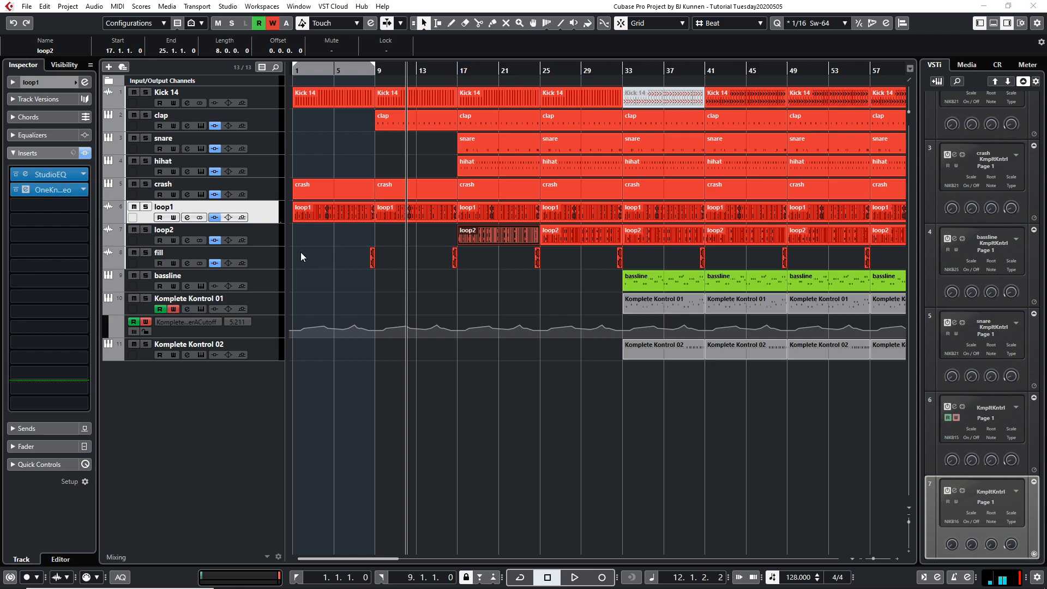
# - Show an automation lane for loop1 and assign it to the Filter parameter of OneKnob Filter Stereo
pyautogui.click(112, 221)
pyautogui.click(133, 230)
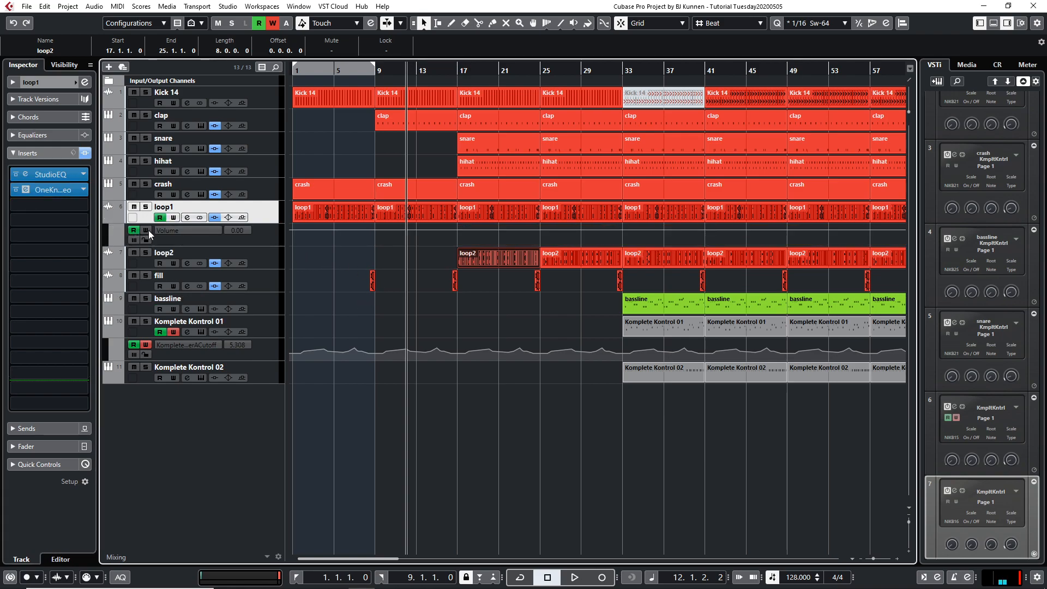
pyautogui.click(164, 230)
pyautogui.click(210, 422)
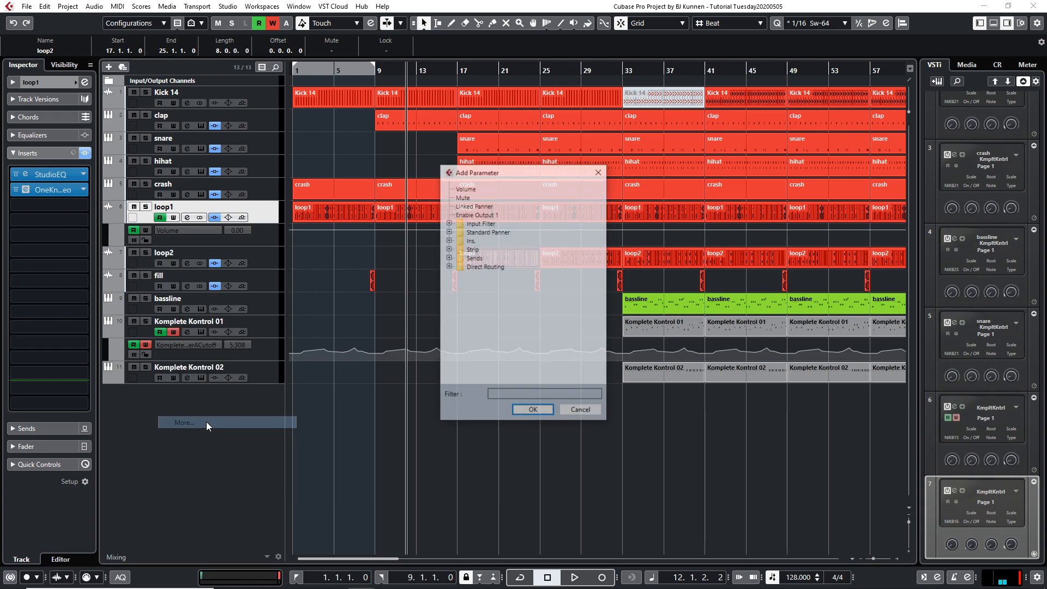
pyautogui.click(449, 241)
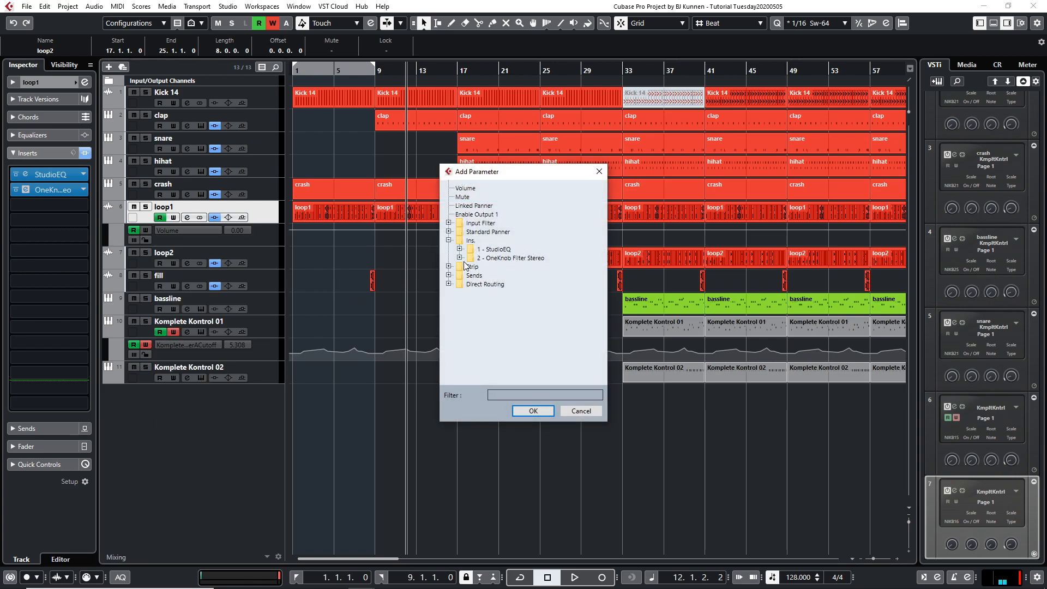
pyautogui.click(460, 258)
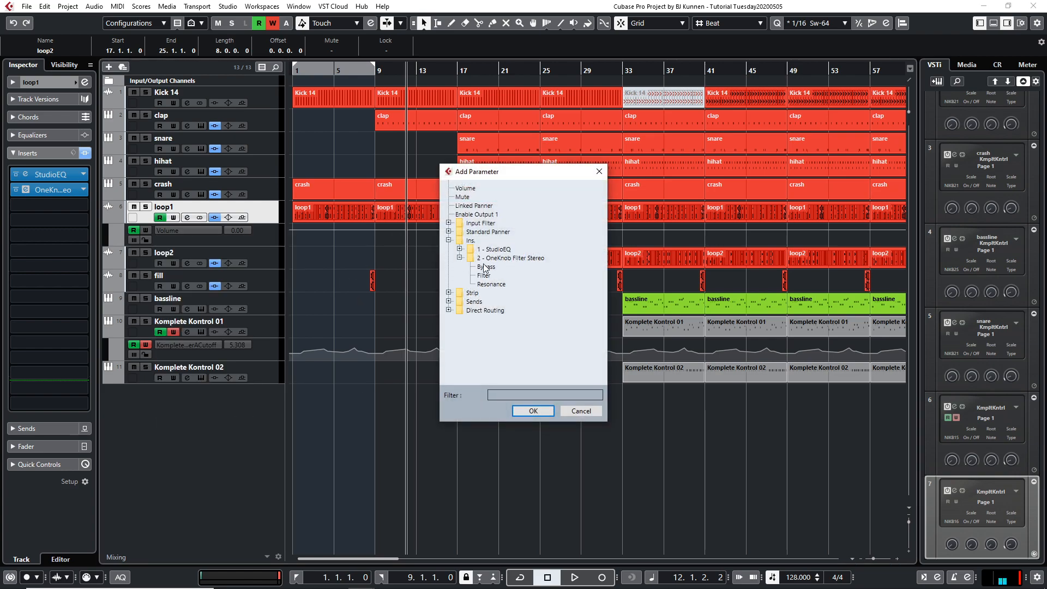
pyautogui.click(528, 415)
# - Draw a straight rising filter automation ramp on loop1 from bar 1 to just past bar 9 and play it from the start
pyautogui.rightClick(410, 250)
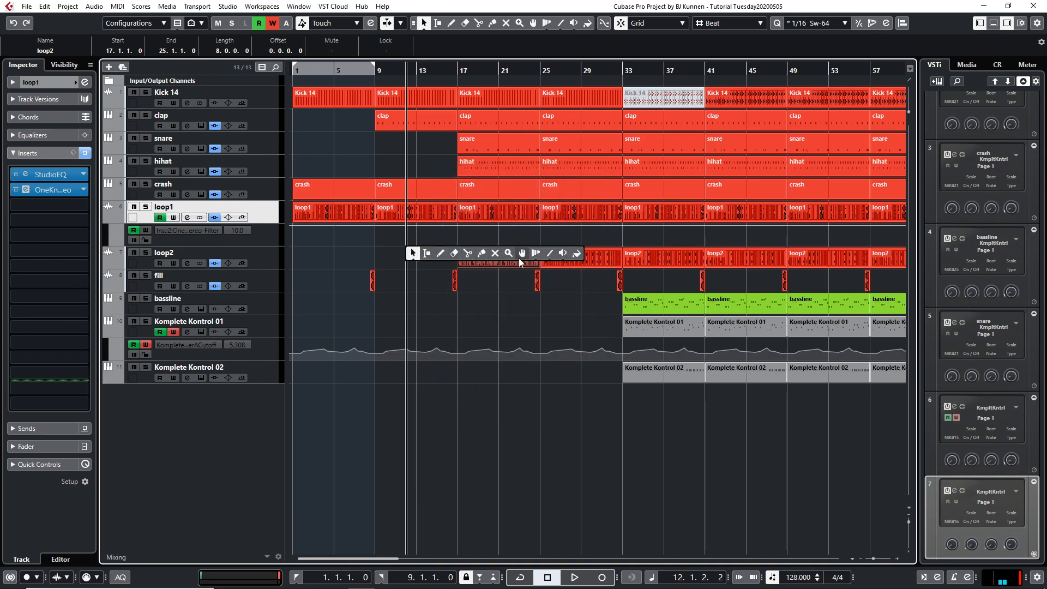
pyautogui.click(550, 254)
pyautogui.moveTo(383, 227); pyautogui.dragTo(265, 242)
pyautogui.press('Home')
pyautogui.press('space')
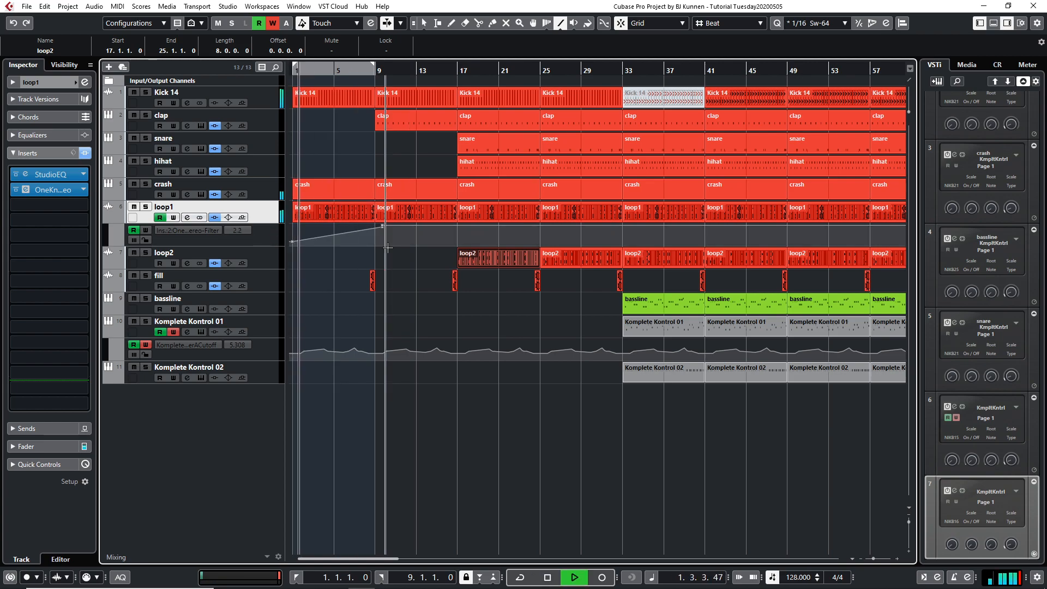
pyautogui.click(292, 241)
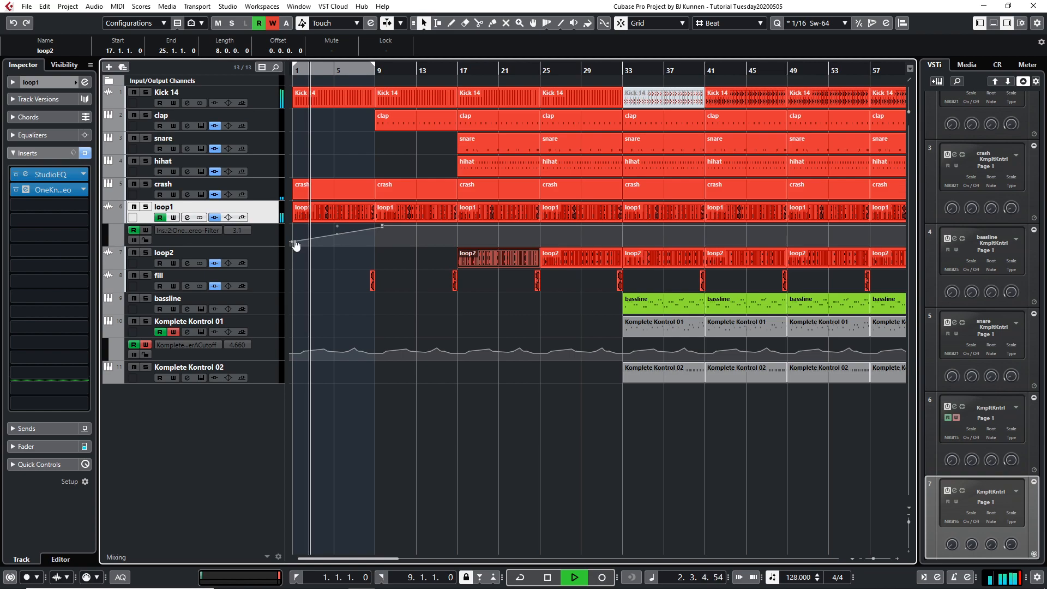
# - Raise the start point of loop1's filter ramp slightly and move its end point out to about bar 14
pyautogui.moveTo(293, 242); pyautogui.dragTo(293, 241)
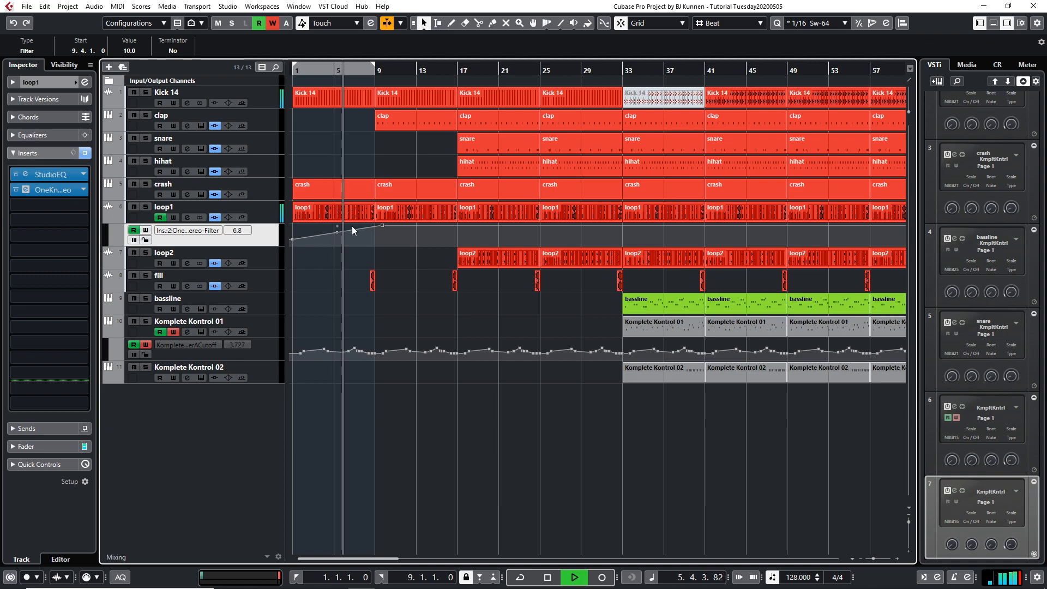
pyautogui.moveTo(383, 226); pyautogui.dragTo(427, 229)
pyautogui.click(367, 287)
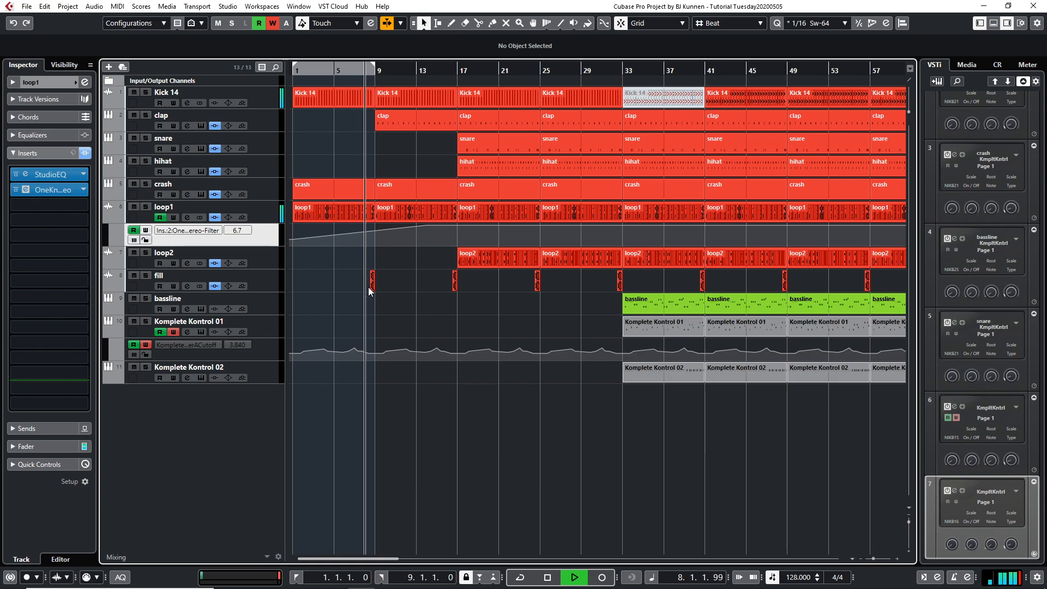
# - Delete the fill clips just before bars 9, 17 and 25
pyautogui.moveTo(353, 281); pyautogui.dragTo(542, 289)
pyautogui.press('Delete')
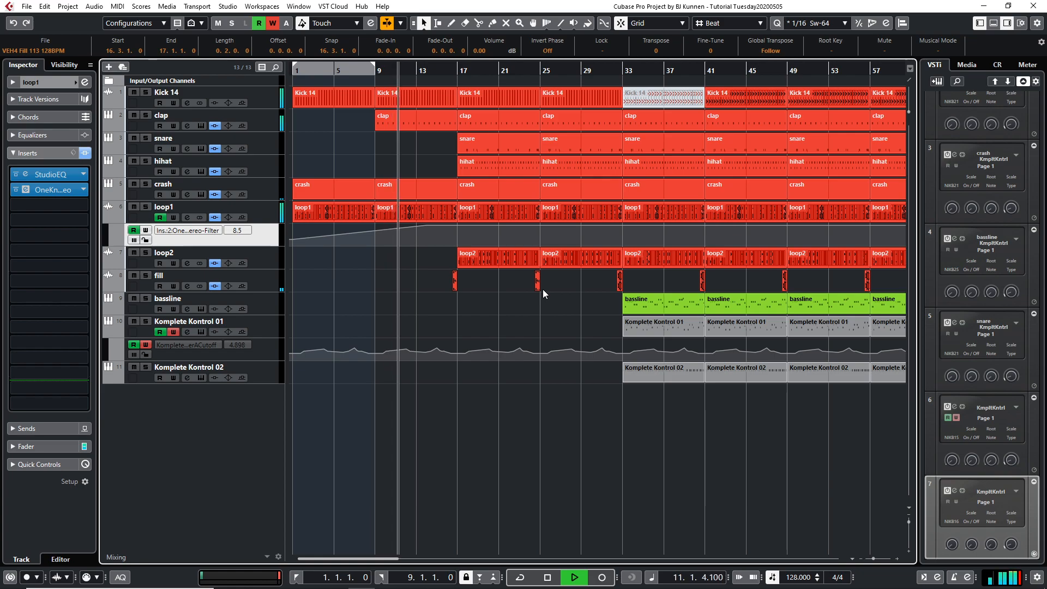
pyautogui.press('Delete')
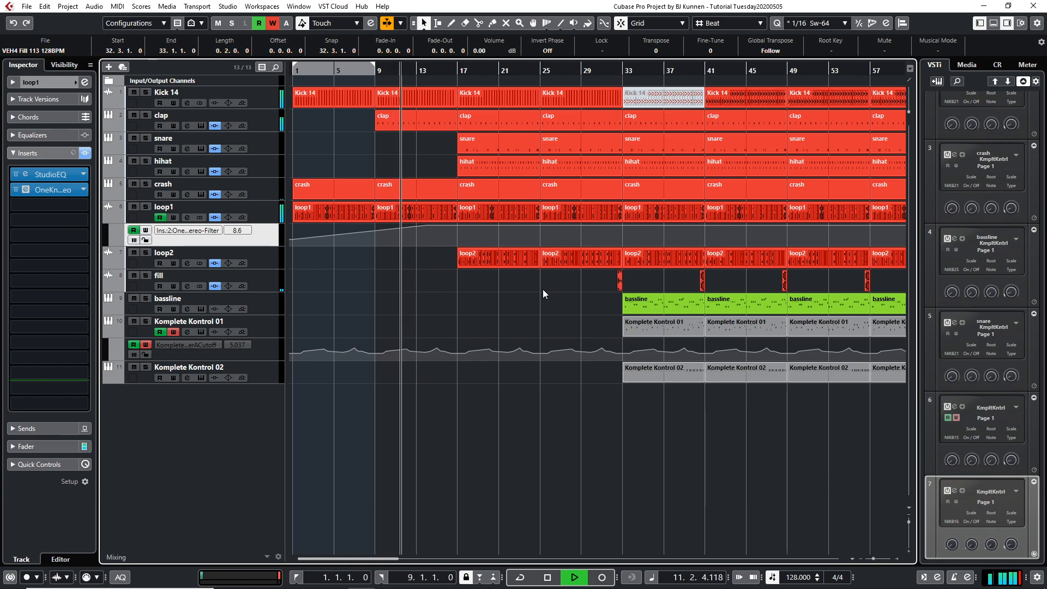
# - Delete the snare and hihat parts between bar 17 and bar 25
pyautogui.click(487, 258)
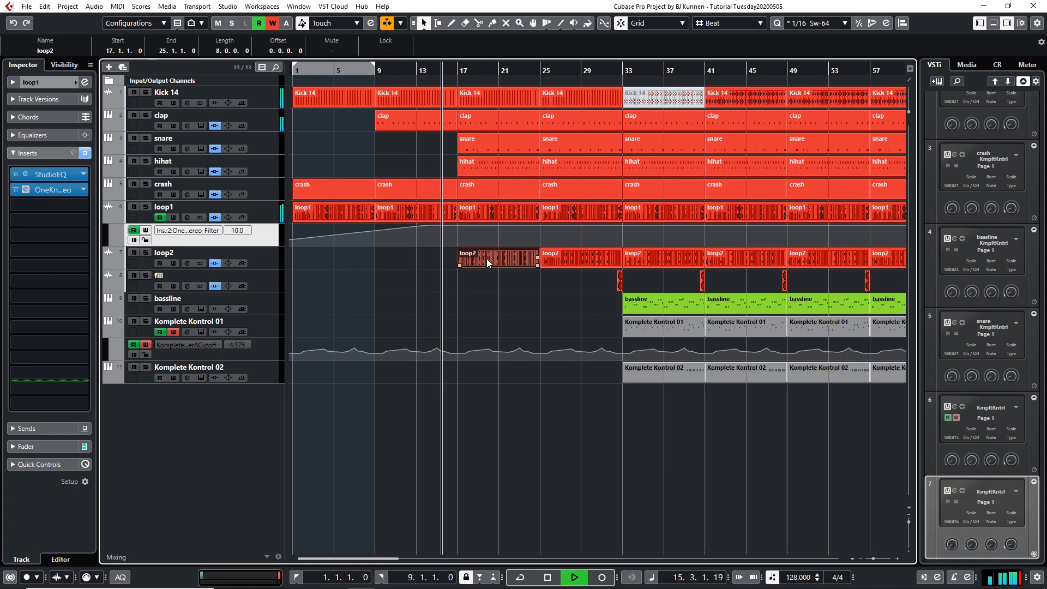
pyautogui.moveTo(445, 146); pyautogui.dragTo(480, 170)
pyautogui.press('Delete')
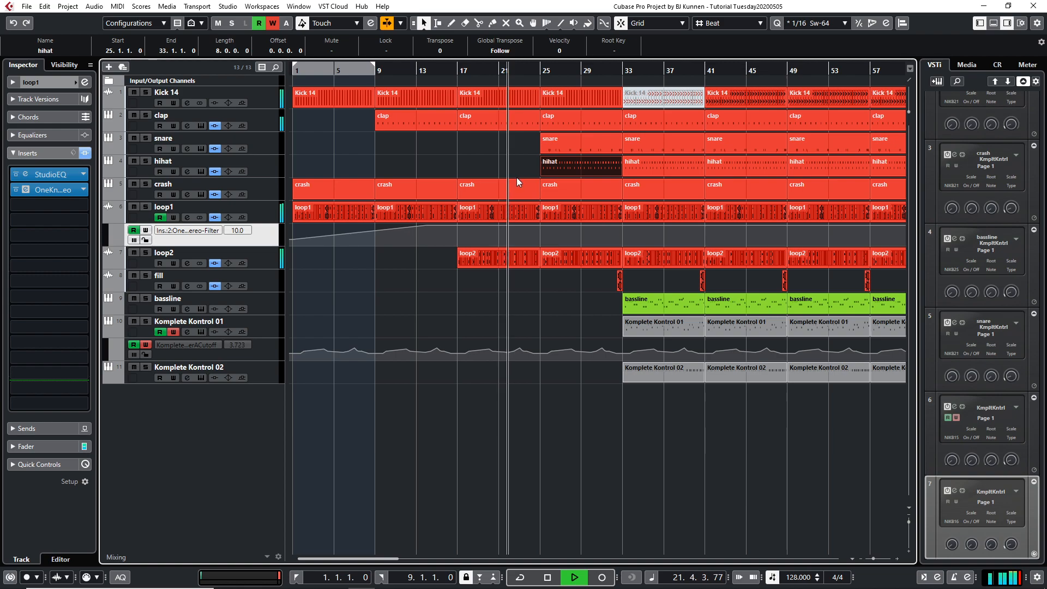
# - Delete the clap, snare, hihat, crash, loop1 and loop2 parts between bar 33 and bar 41
pyautogui.click(668, 126)
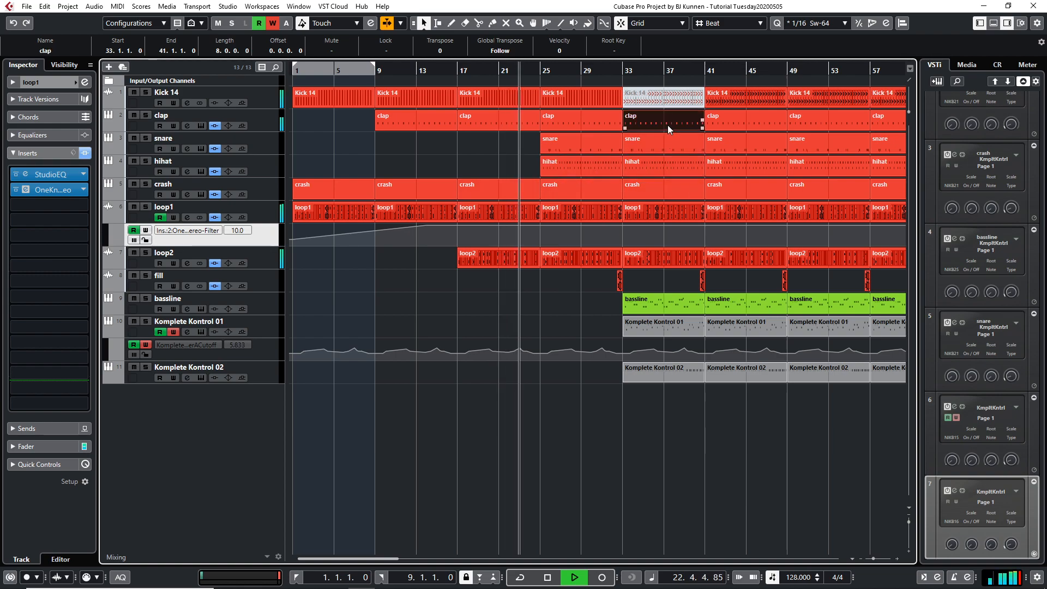
pyautogui.press('Delete')
pyautogui.moveTo(669, 116); pyautogui.dragTo(653, 214)
pyautogui.press('Delete')
pyautogui.click(650, 252)
pyautogui.press('Delete')
# - Unmute the Kick 14 part between bar 33 and bar 41 with the Mute tool
pyautogui.rightClick(671, 130)
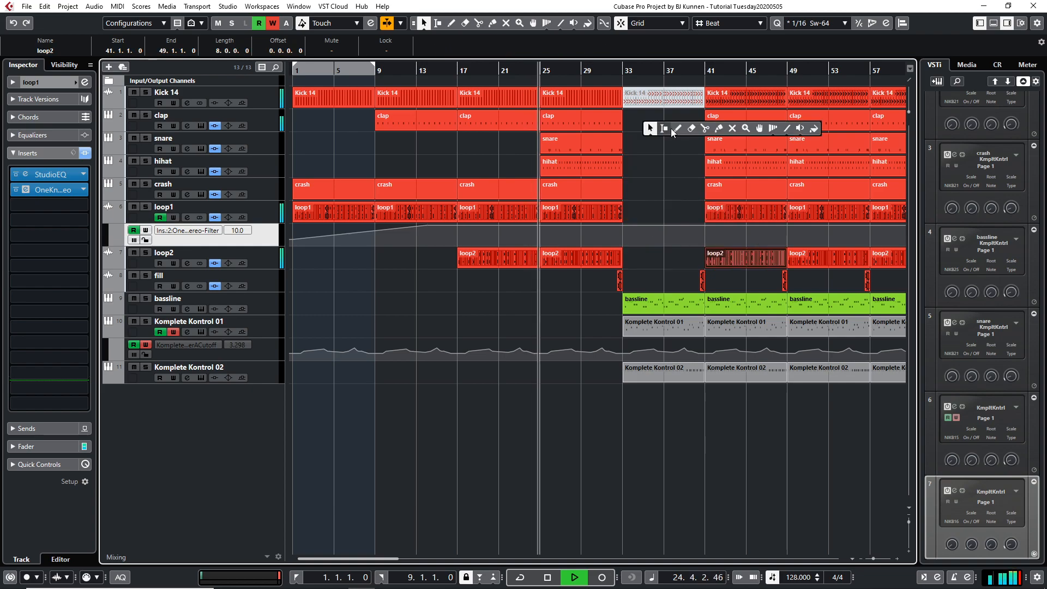
pyautogui.click(733, 129)
pyautogui.click(666, 101)
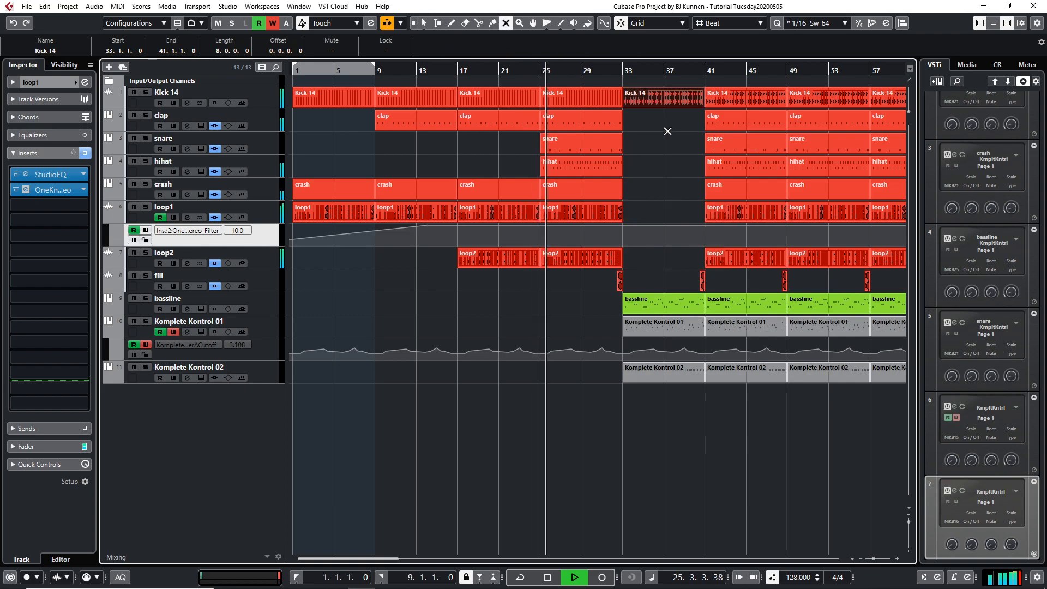
# - Delete the fill clip just before bar 41 and the bassline and Komplete Kontrol 01 parts between bar 33 and bar 49
pyautogui.click(702, 279)
pyautogui.press('Delete')
pyautogui.moveTo(594, 312); pyautogui.dragTo(751, 323)
pyautogui.press('Delete')
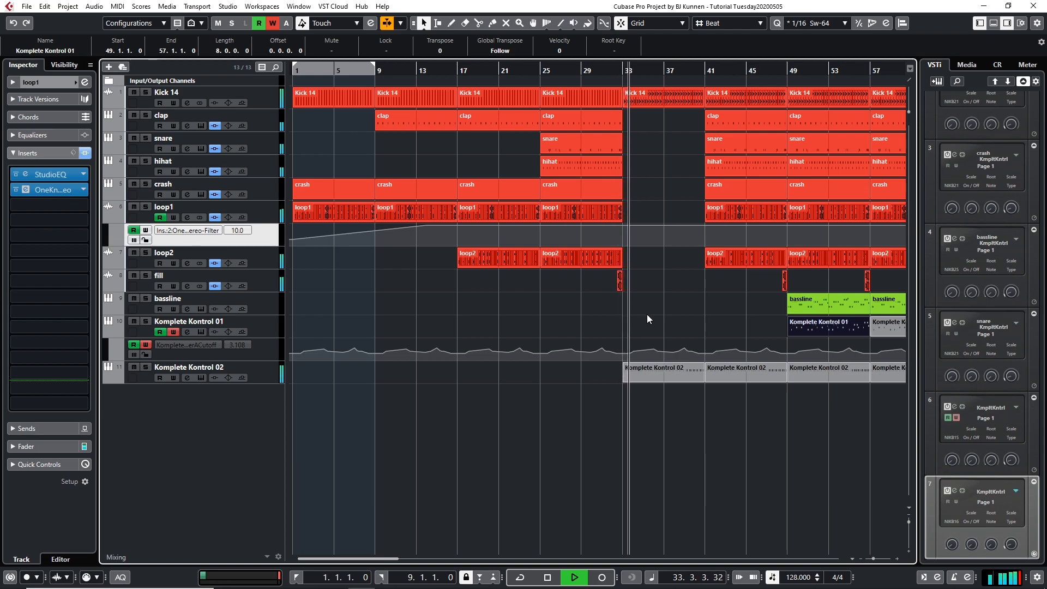
# - Open the instrument of the Komplete Kontrol 02 track, look at its Omnisphere patch, and close it
pyautogui.click(264, 377)
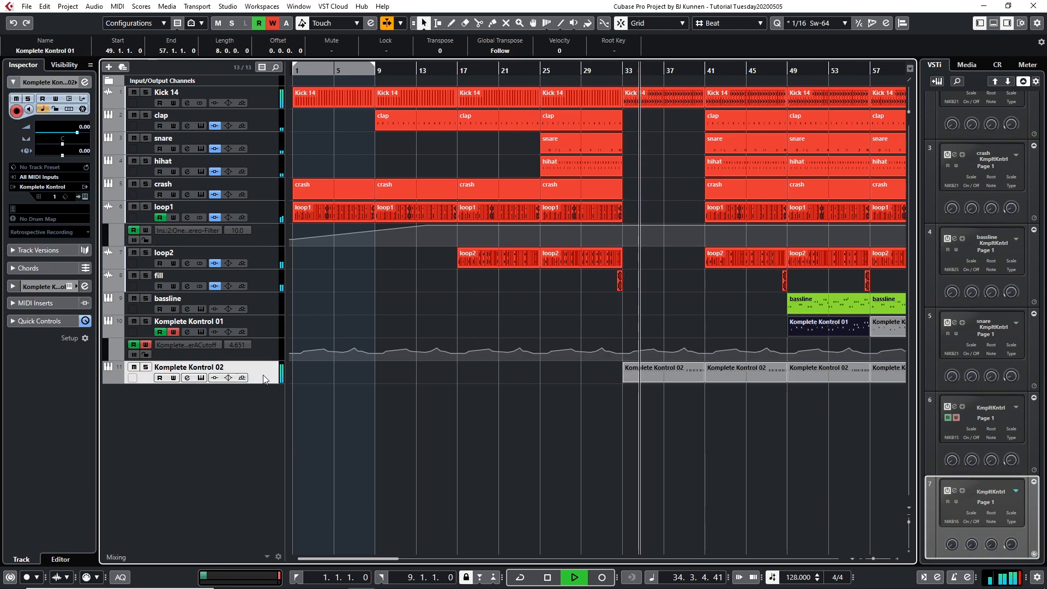
pyautogui.click(85, 198)
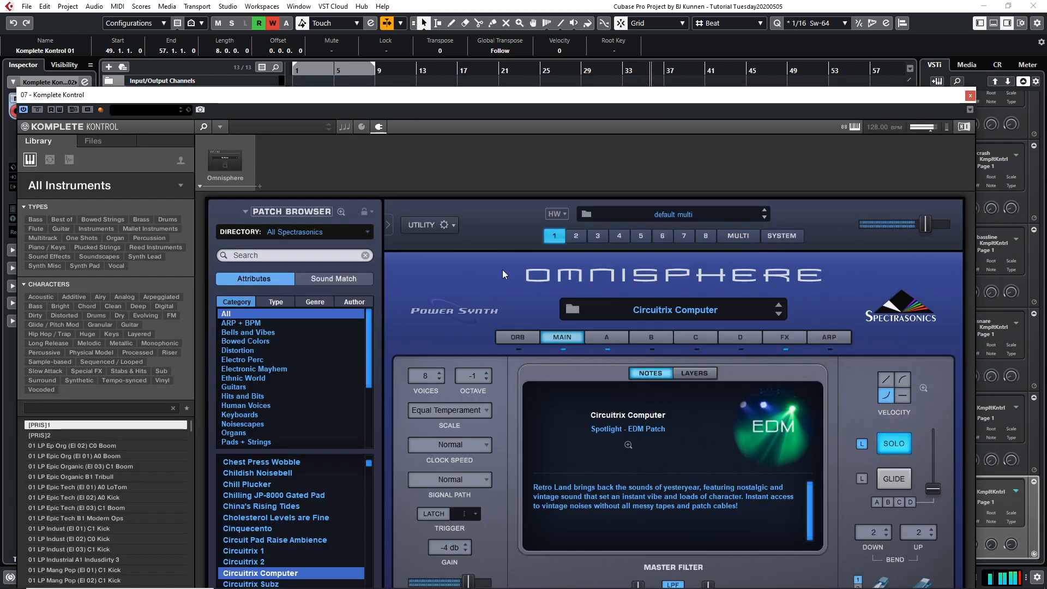
pyautogui.moveTo(688, 100); pyautogui.dragTo(695, 19)
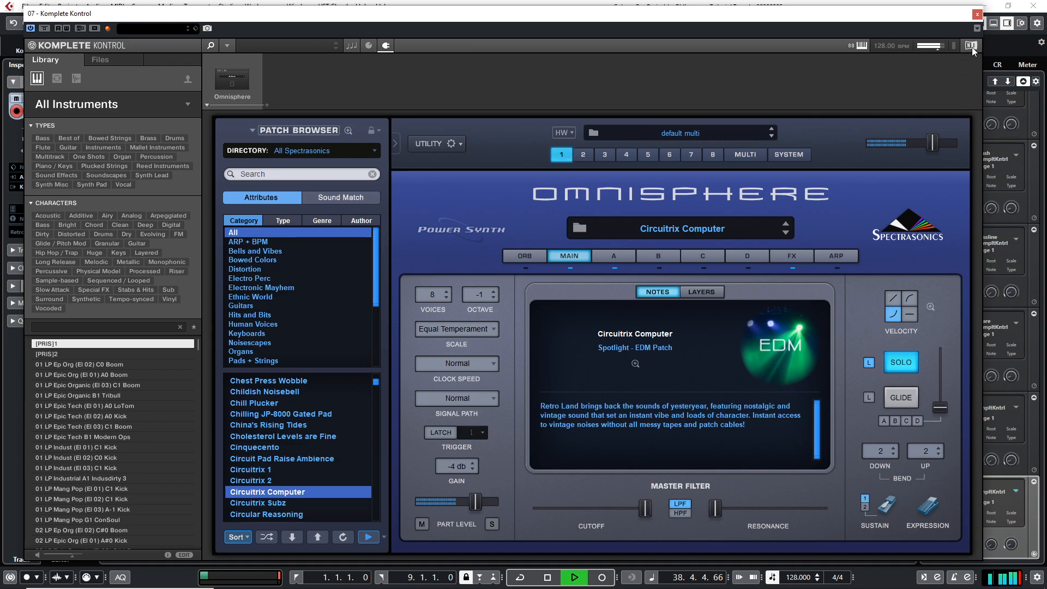
pyautogui.click(976, 15)
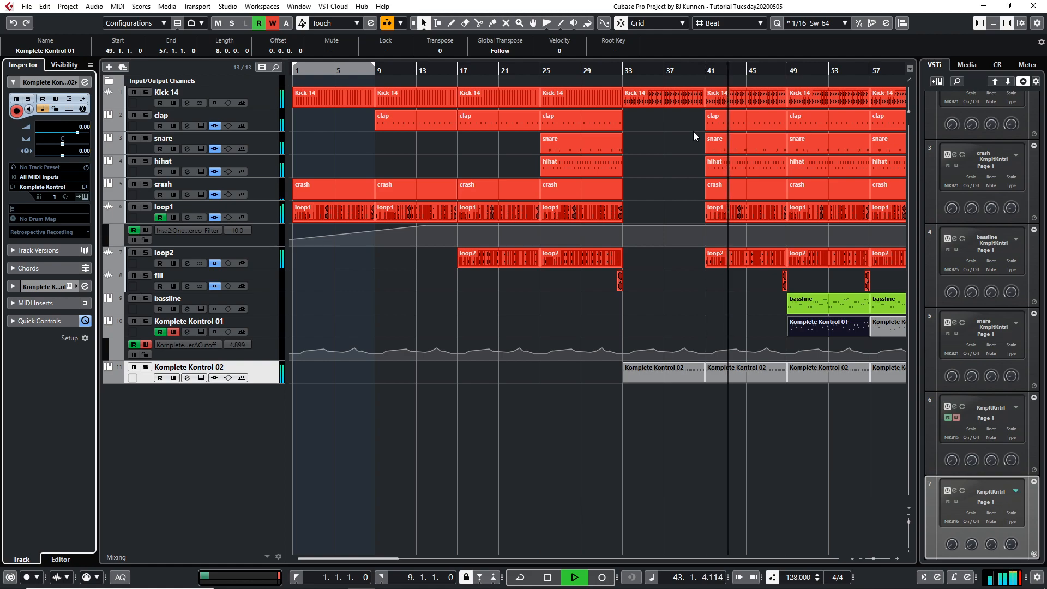
# - Shorten the Kick 14 part at bar 41 to end at bar 48 and delete the Komplete Kontrol 01 part starting at bar 49
pyautogui.moveTo(787, 102); pyautogui.dragTo(779, 100)
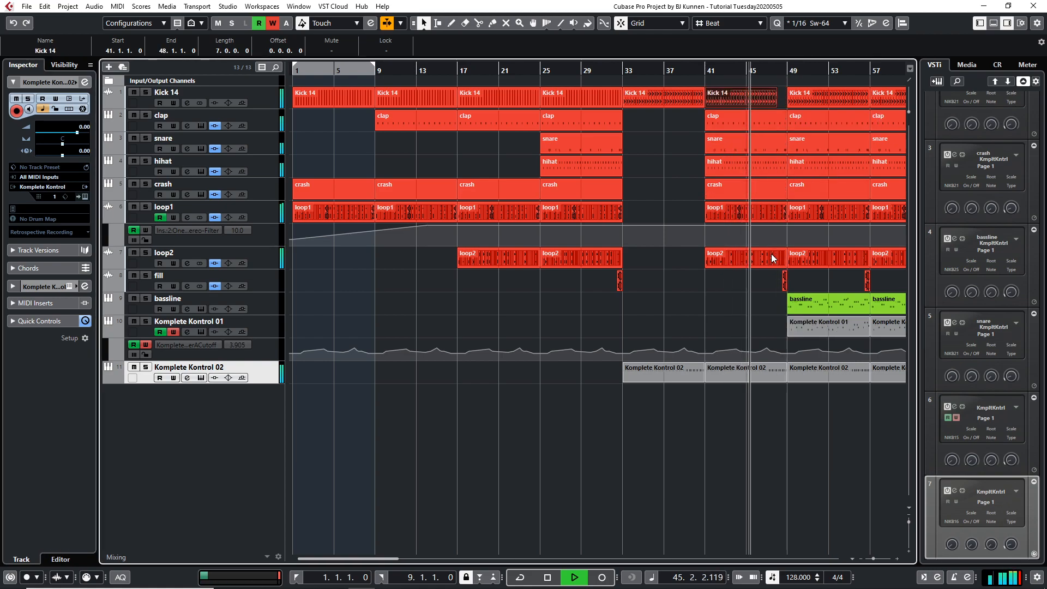
pyautogui.click(806, 325)
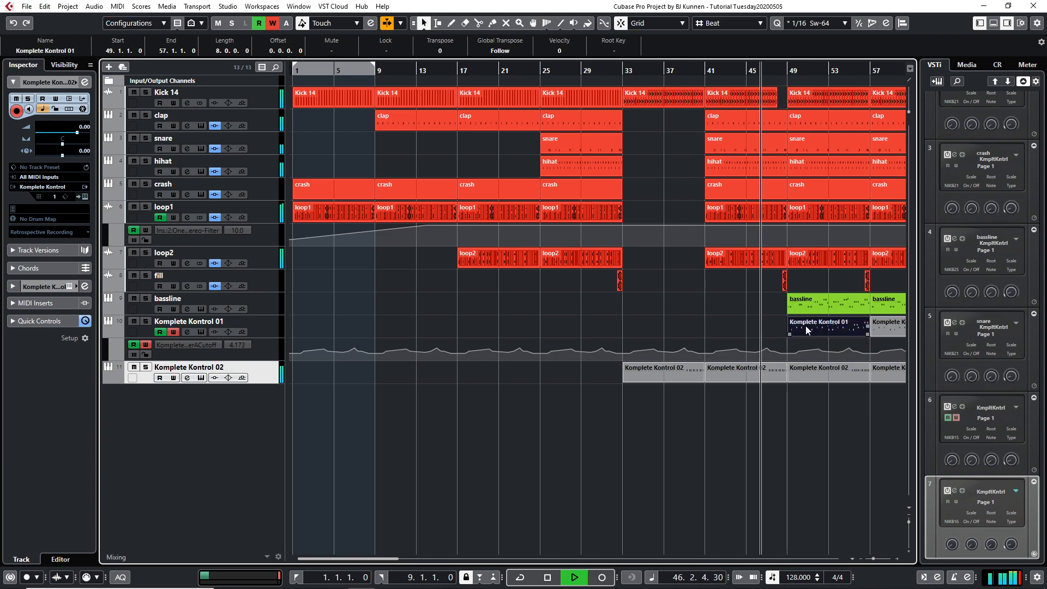
# - Try to shorten the bassline part at bar 49 to half a bar and repeat it along the following bars
pyautogui.moveTo(807, 326); pyautogui.dragTo(795, 306)
pyautogui.hotkey('ctrl', 'd')
pyautogui.hotkey('ctrl', 'd')
pyautogui.hotkey('ctrl', 'd')
pyautogui.hotkey('ctrl', 'd')
pyautogui.hotkey('ctrl', 'd')
pyautogui.hotkey('ctrl', 'd')
pyautogui.hotkey('ctrl', 'd')
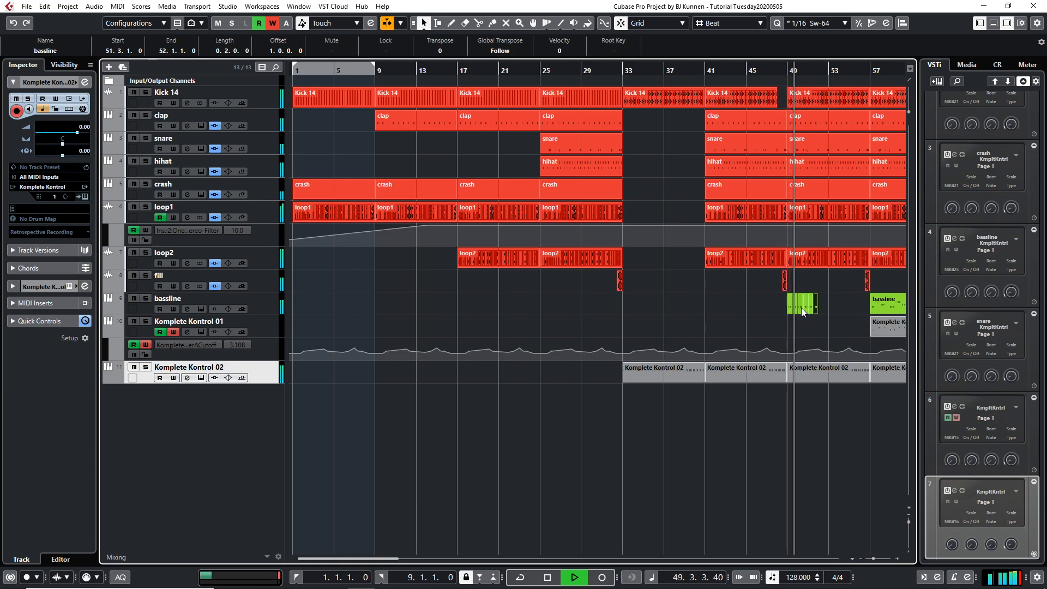
pyautogui.hotkey('ctrl', 'd')
pyautogui.hotkey('ctrl', 'd')
pyautogui.hotkey('ctrl', 'd')
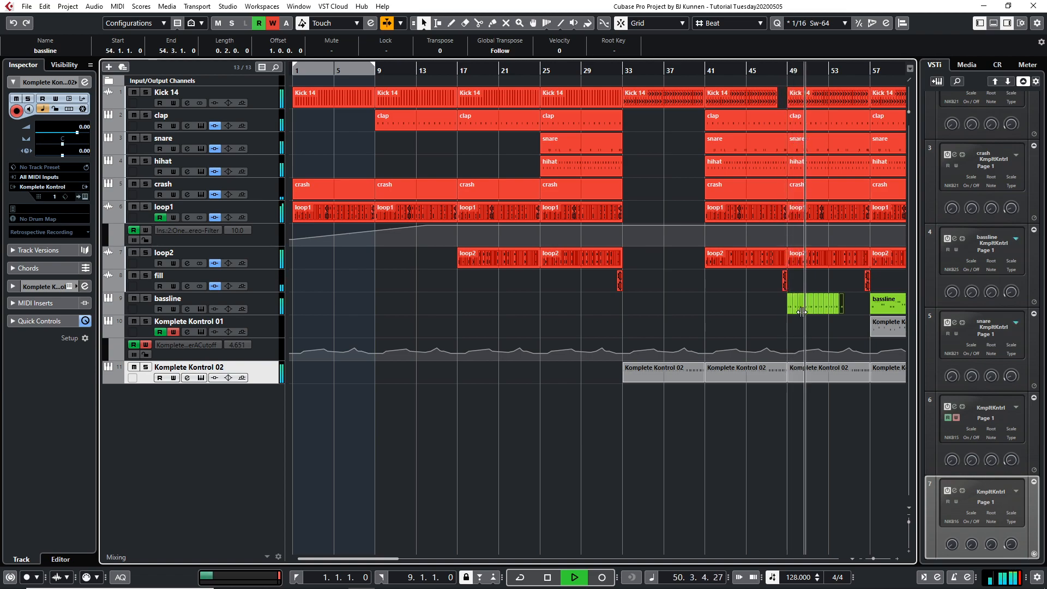
# - Undo the bassline duplicates and the shortening of the bassline part at bar 49
pyautogui.hotkey('ctrl', 'z')
pyautogui.hotkey('ctrl', 'z')
pyautogui.hotkey('ctrl', 'z')
pyautogui.hotkey('ctrl', 'z')
pyautogui.hotkey('ctrl', 'z')
pyautogui.hotkey('ctrl', 'z')
pyautogui.hotkey('ctrl', 'z')
pyautogui.hotkey('ctrl', 'z')
pyautogui.hotkey('ctrl', 'z')
pyautogui.hotkey('ctrl', 'z')
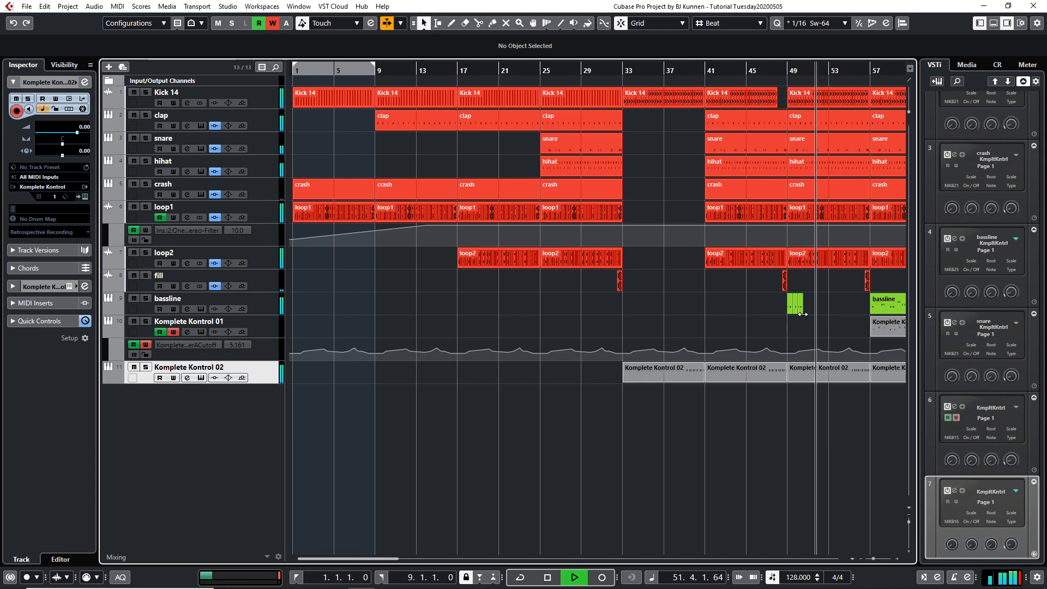
pyautogui.hotkey('ctrl', 'z')
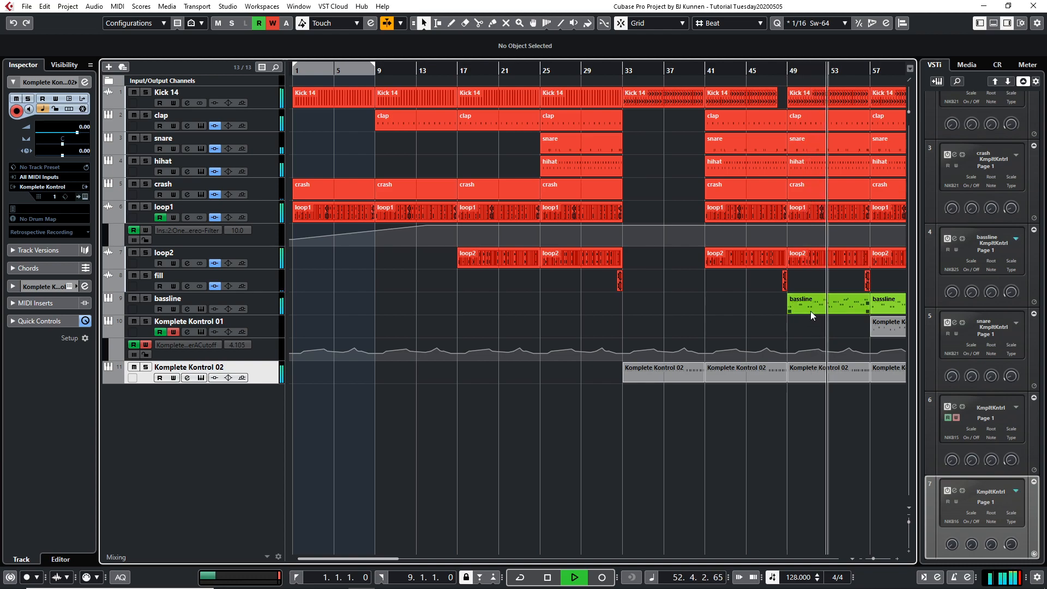
# - Stop playback, open the bassline part at bar 49 and lower the notes from 49.3 through early bar 50 to the first note's pitch
pyautogui.press('space')
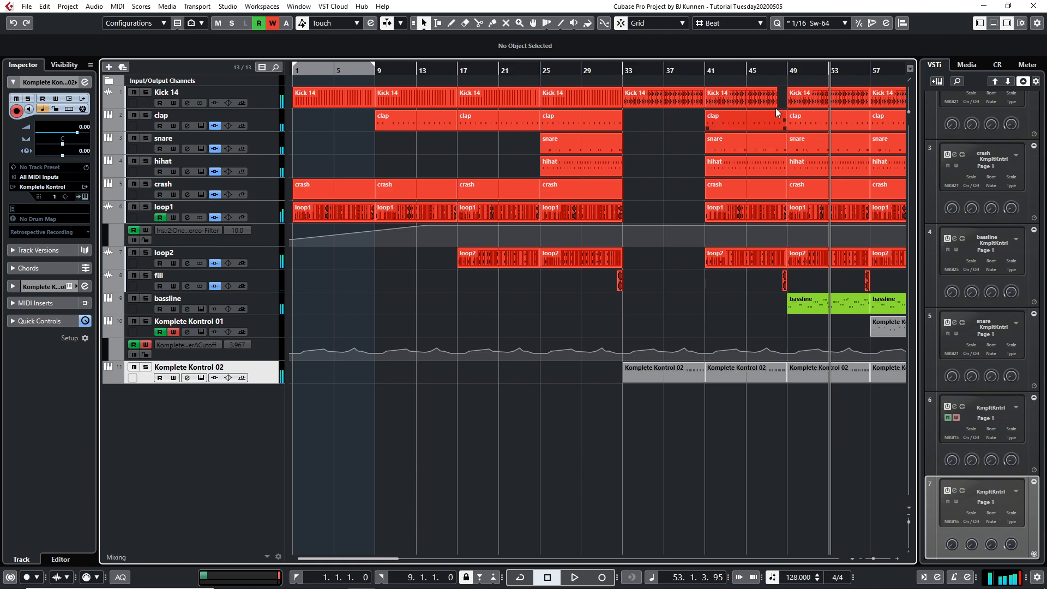
pyautogui.doubleClick(818, 304)
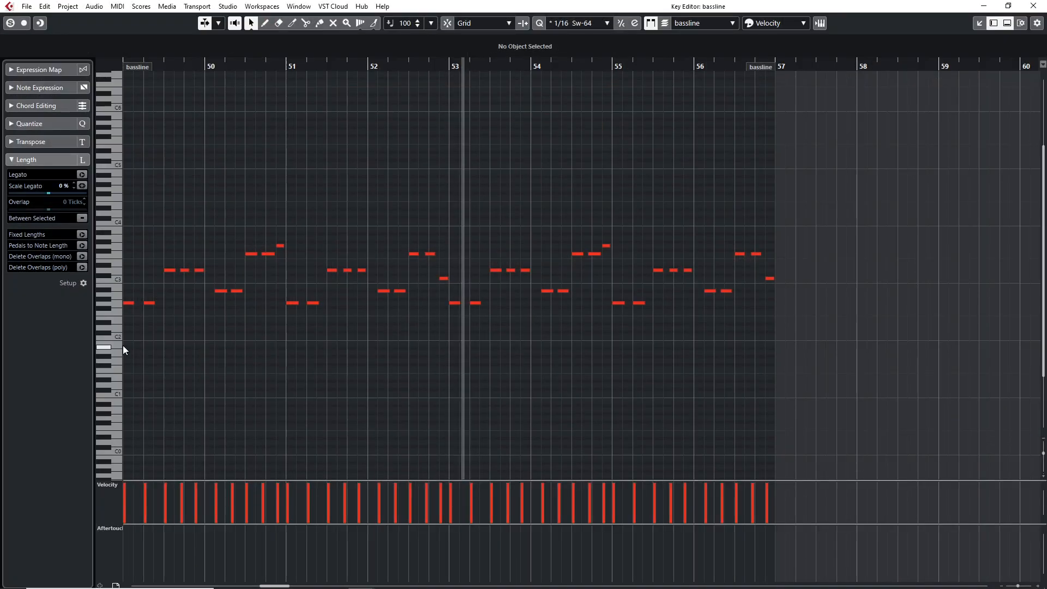
pyautogui.moveTo(195, 270); pyautogui.dragTo(214, 276)
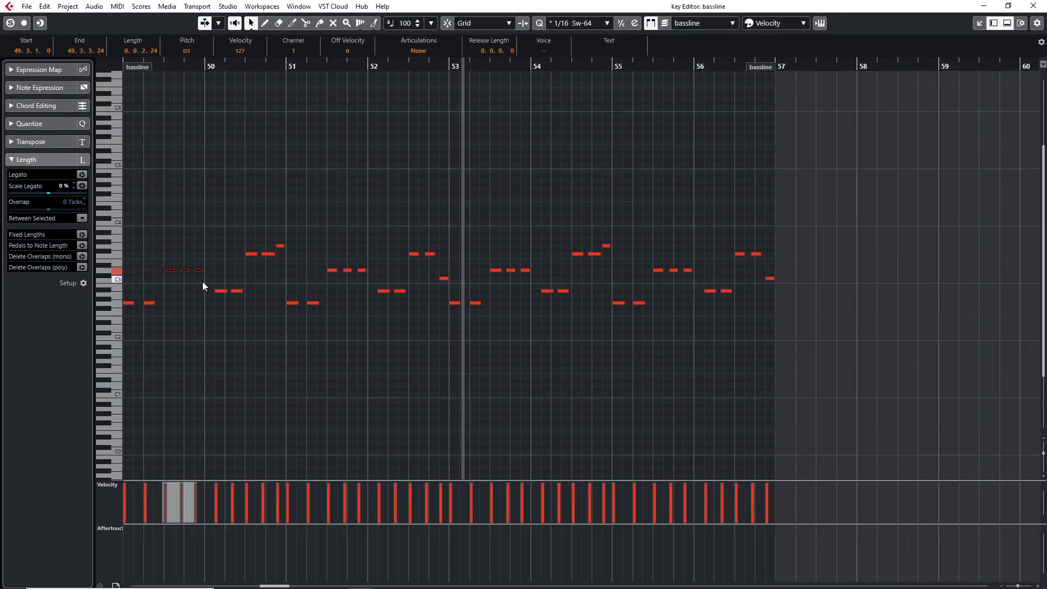
pyautogui.press('Down')
pyautogui.press('Down')
pyautogui.press('Down')
pyautogui.press('Down')
pyautogui.press('Down')
pyautogui.press('Down')
pyautogui.press('Down')
pyautogui.press('Down')
pyautogui.press('Up')
pyautogui.press('Right')
pyautogui.press('Down')
pyautogui.press('Down')
pyautogui.press('Down')
pyautogui.press('Right')
pyautogui.press('Down')
pyautogui.press('Down')
pyautogui.press('Down')
# - Play the arrangement from about bar 48 and check the notes of the edited bassline part
pyautogui.press('Home')
pyautogui.press('space')
pyautogui.press('Return')
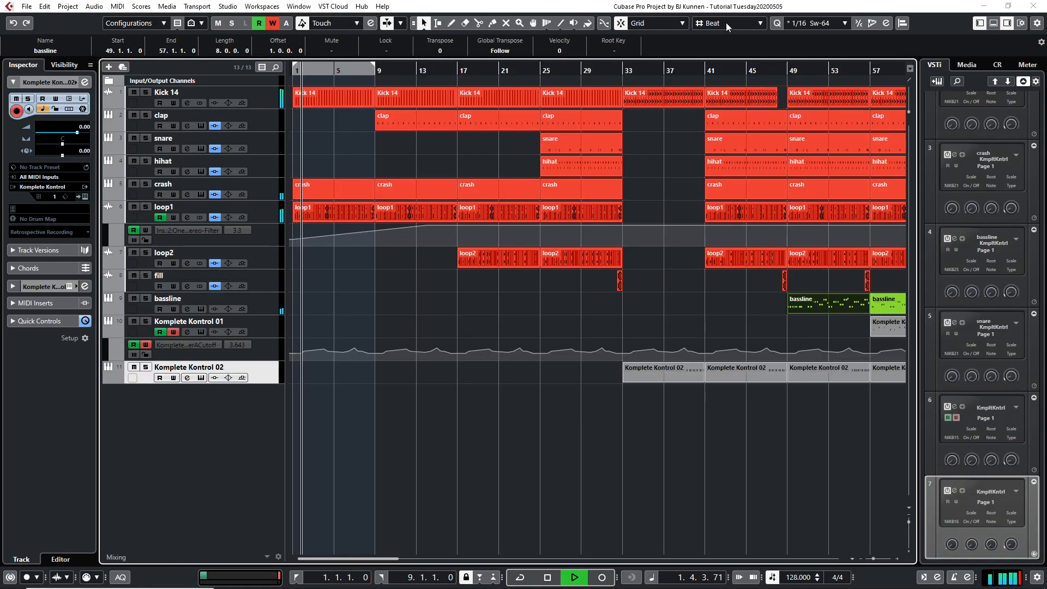
pyautogui.click(777, 72)
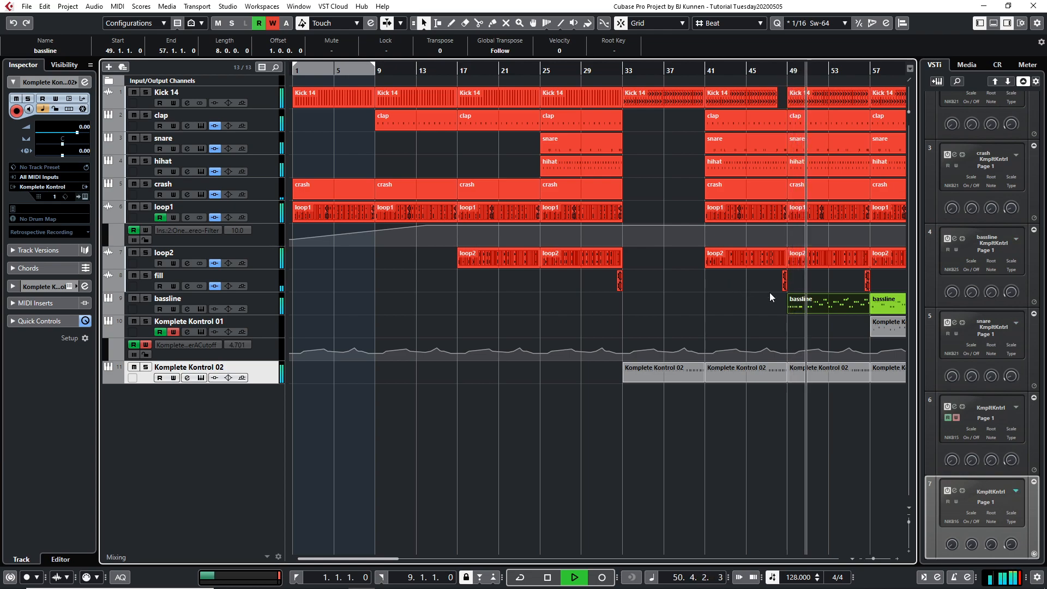
pyautogui.doubleClick(814, 306)
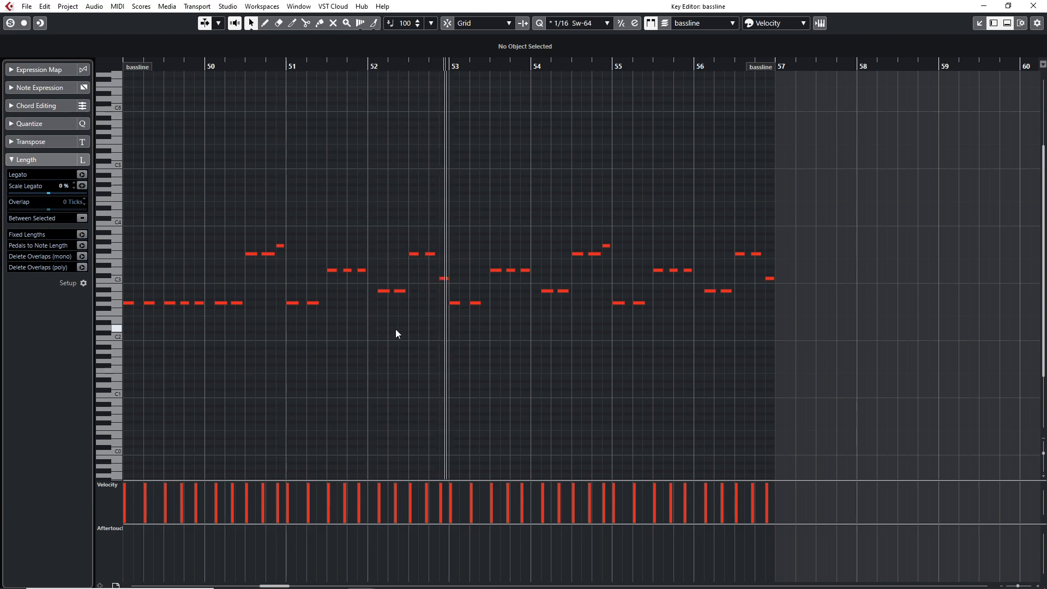
pyautogui.press('Return')
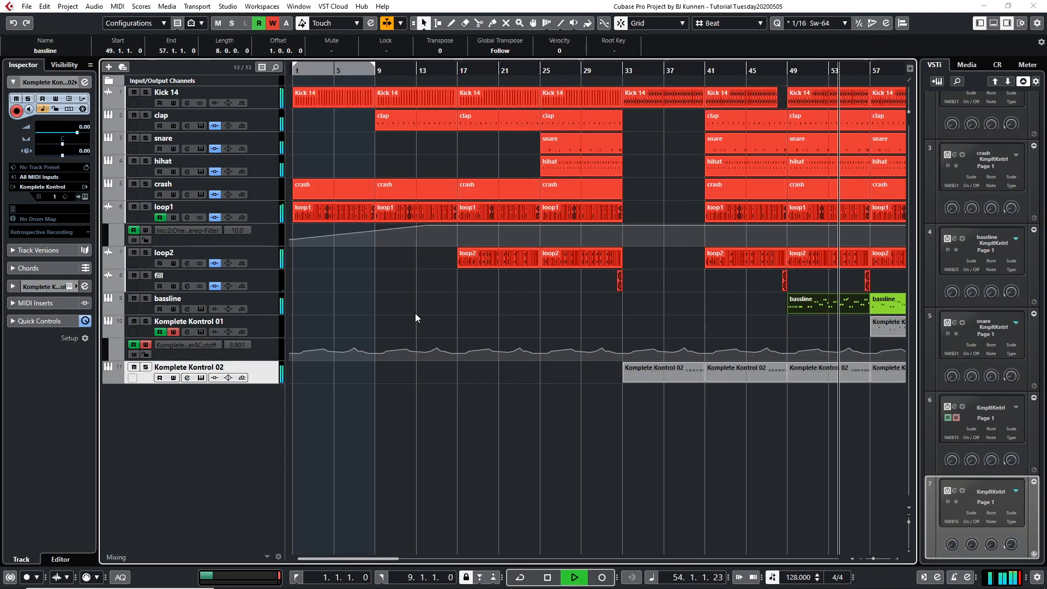
# - Split the bassline part starting at bar 49 at bars 50, 52 and 53
pyautogui.rightClick(789, 310)
pyautogui.click(842, 309)
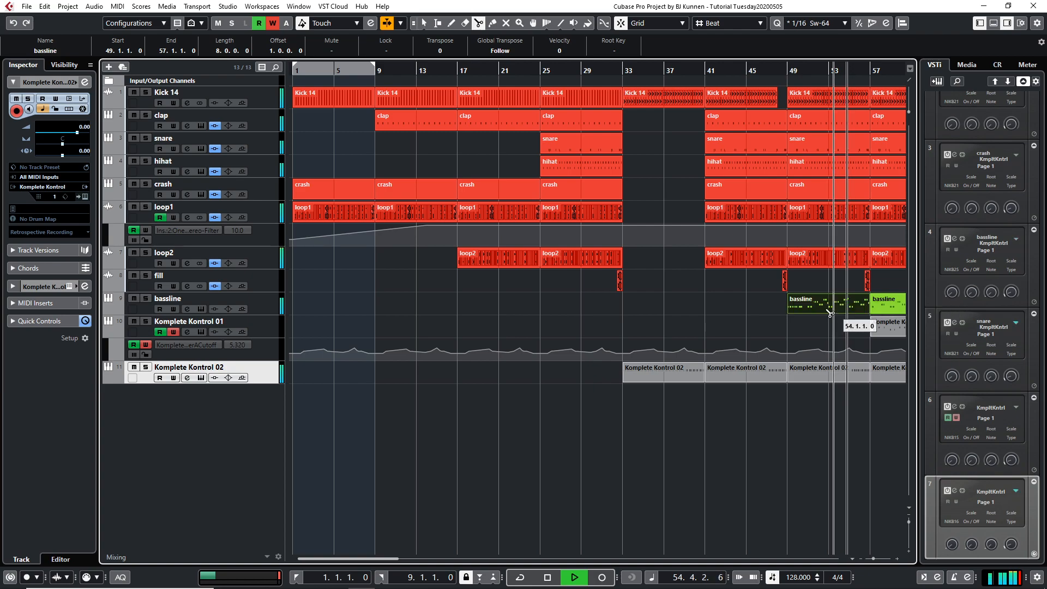
pyautogui.click(798, 309)
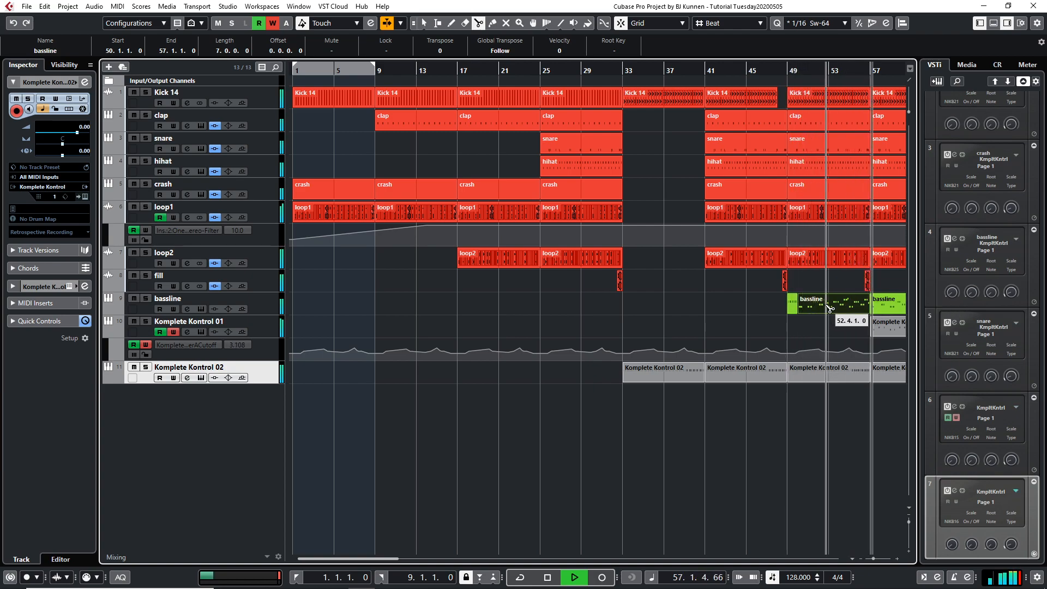
pyautogui.click(829, 309)
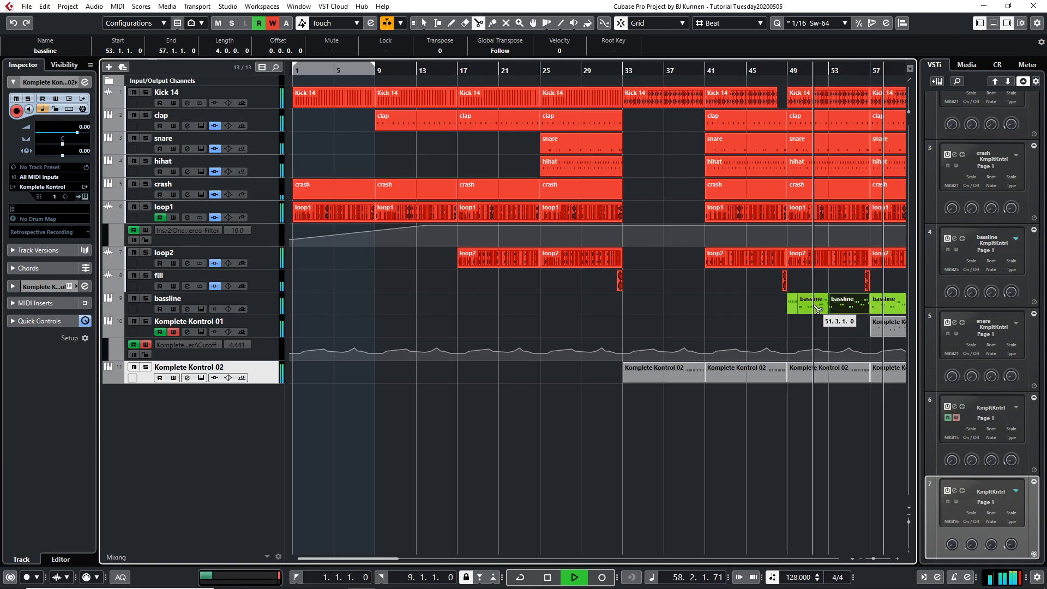
pyautogui.press('1')
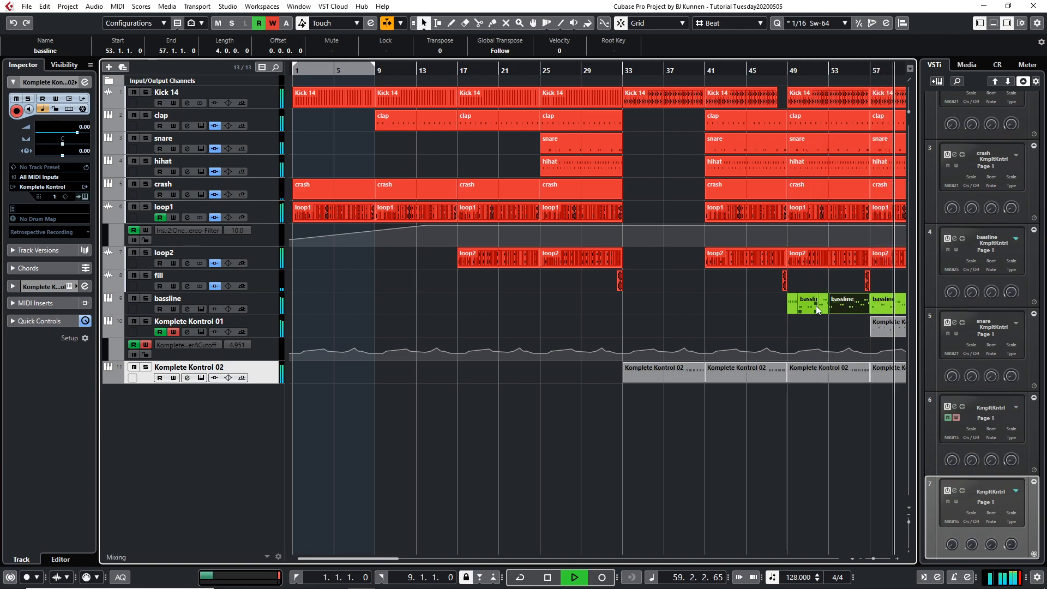
# - Replace the bassline between bars 50 and 52 with copies of its bar 49 and play from bar 48.4
pyautogui.click(807, 303)
pyautogui.press('space')
pyautogui.press('Delete')
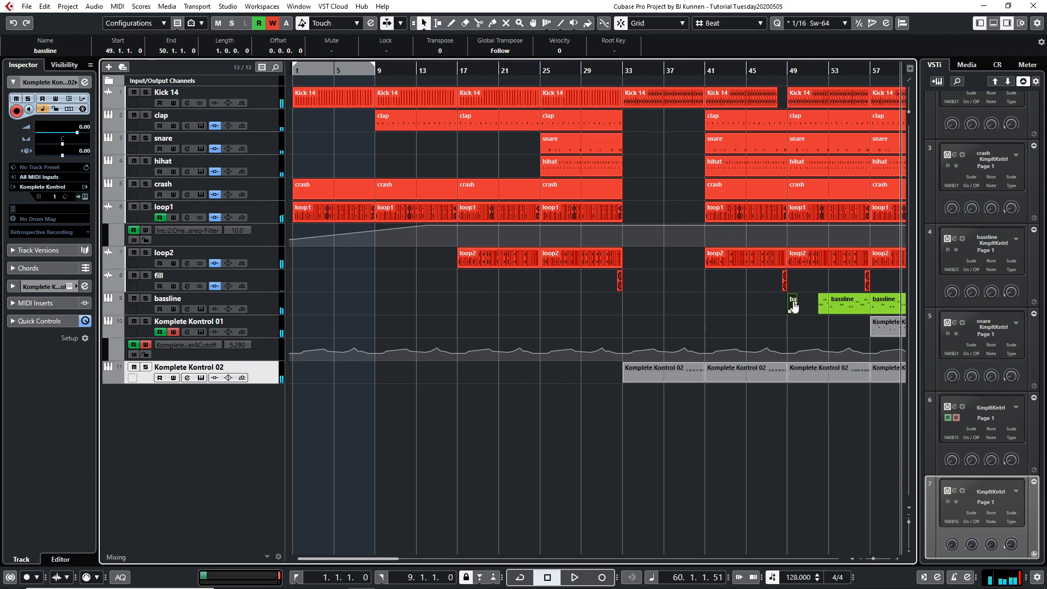
pyautogui.click(784, 85)
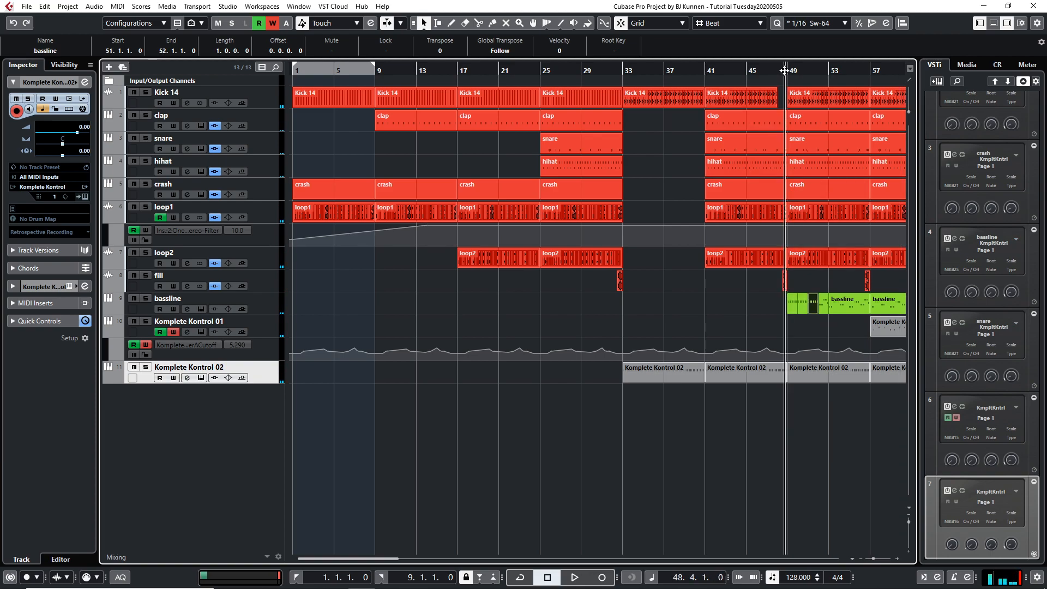
pyautogui.press('space')
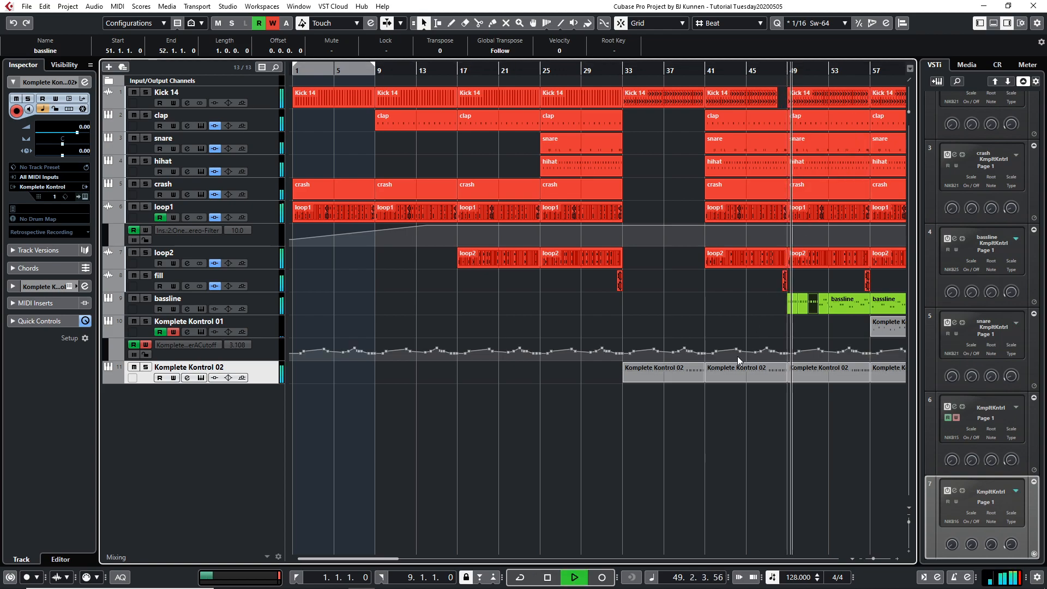
# - Glue the bassline pieces between bar 49 and bar 53 into one part
pyautogui.rightClick(758, 303)
pyautogui.click(827, 308)
pyautogui.click(794, 306)
pyautogui.click(795, 305)
pyautogui.press('1')
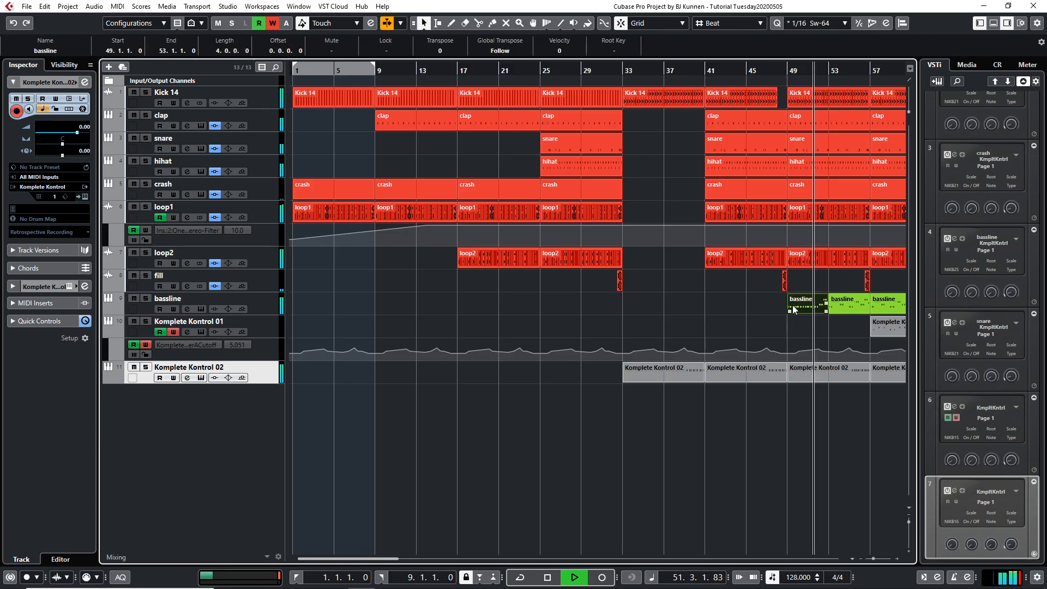
# - Lower the two notes at the start of bar 52 in the bar 49 bassline part to G2
pyautogui.doubleClick(795, 305)
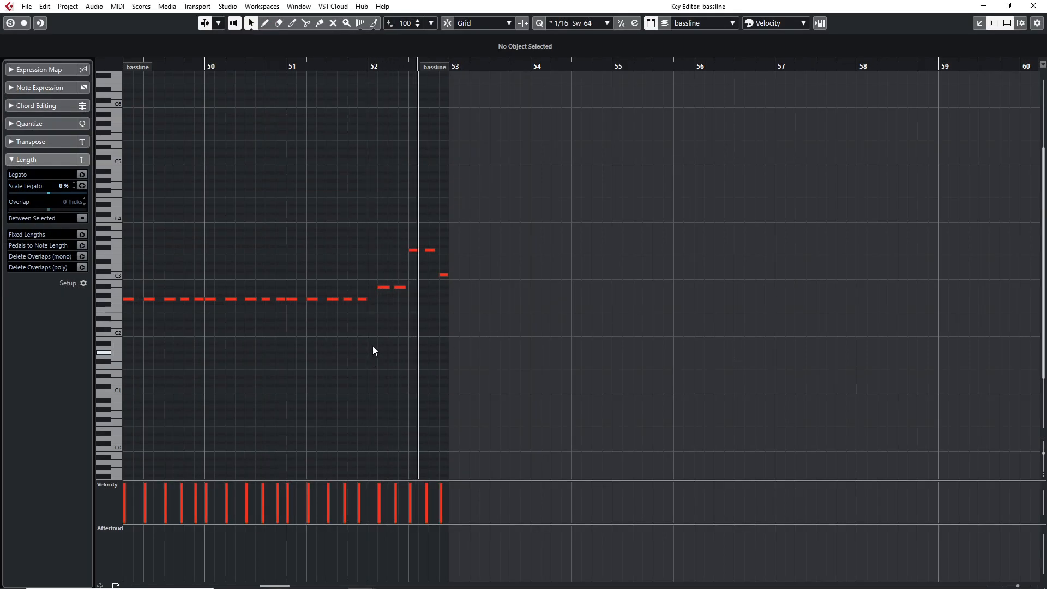
pyautogui.moveTo(382, 274); pyautogui.dragTo(403, 293)
pyautogui.press('Down')
pyautogui.press('Down')
pyautogui.press('Down')
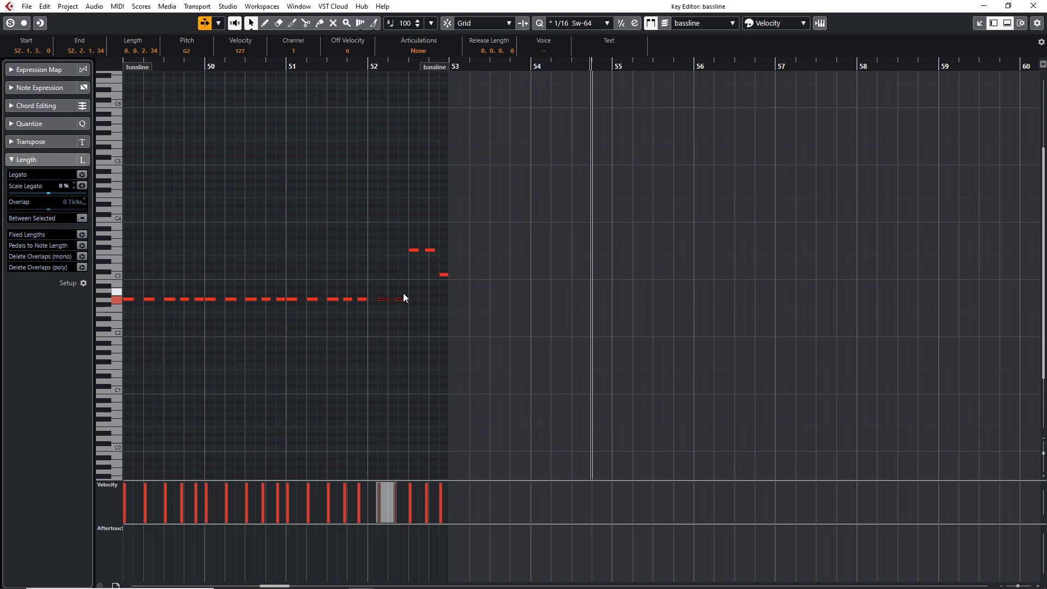
pyautogui.press('Escape')
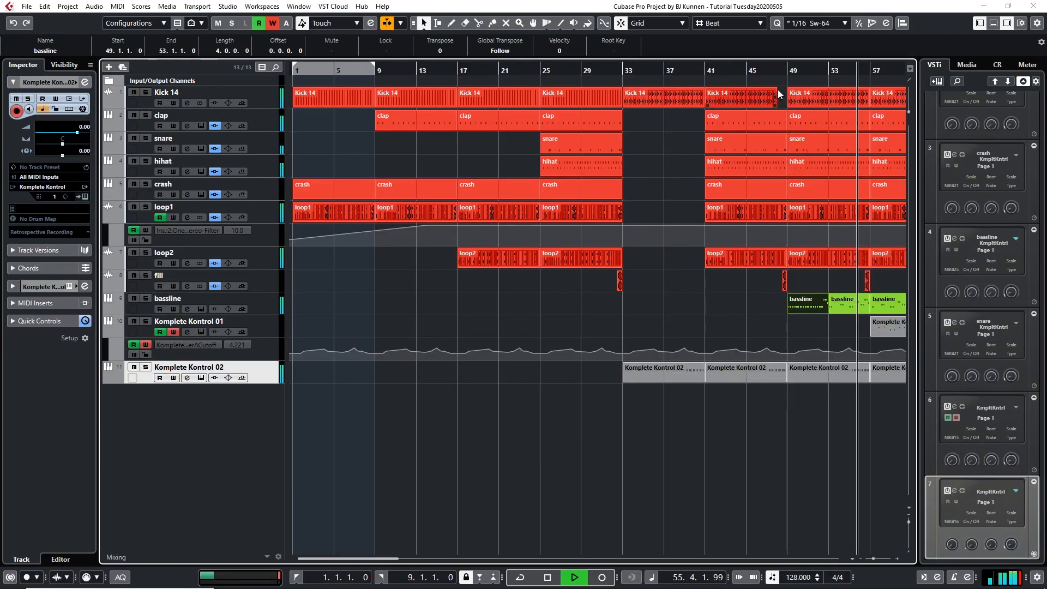
# - Play from about bar 48 and raise the last two notes of bar 52 in the Komplete Kontrol 02 part to C2
pyautogui.click(779, 70)
pyautogui.doubleClick(808, 377)
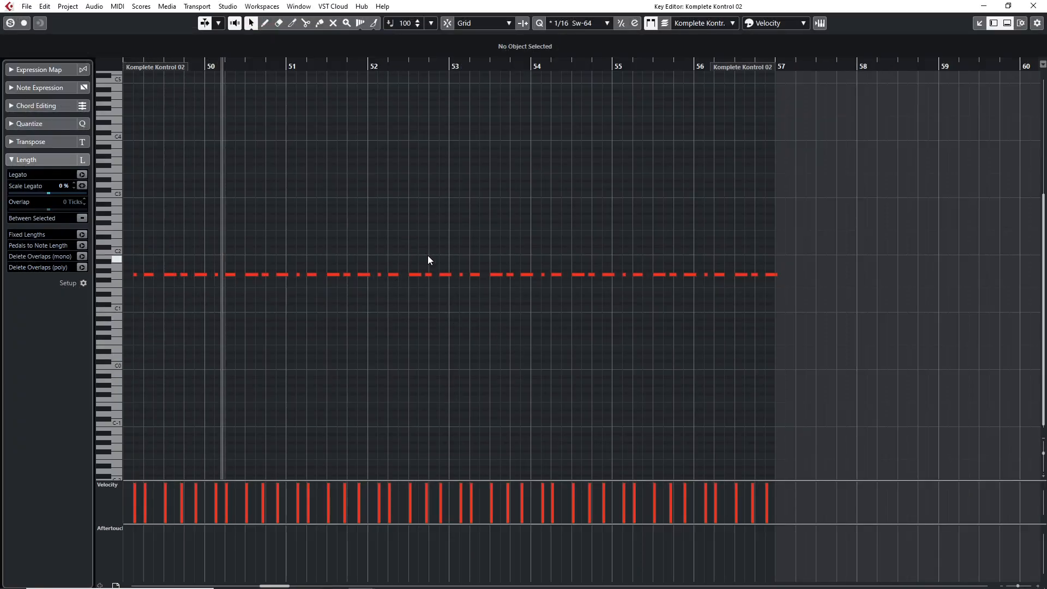
pyautogui.moveTo(428, 257); pyautogui.dragTo(440, 277)
pyautogui.press('Up')
pyautogui.press('Up')
pyautogui.press('Up')
pyautogui.press('Up')
pyautogui.press('Up')
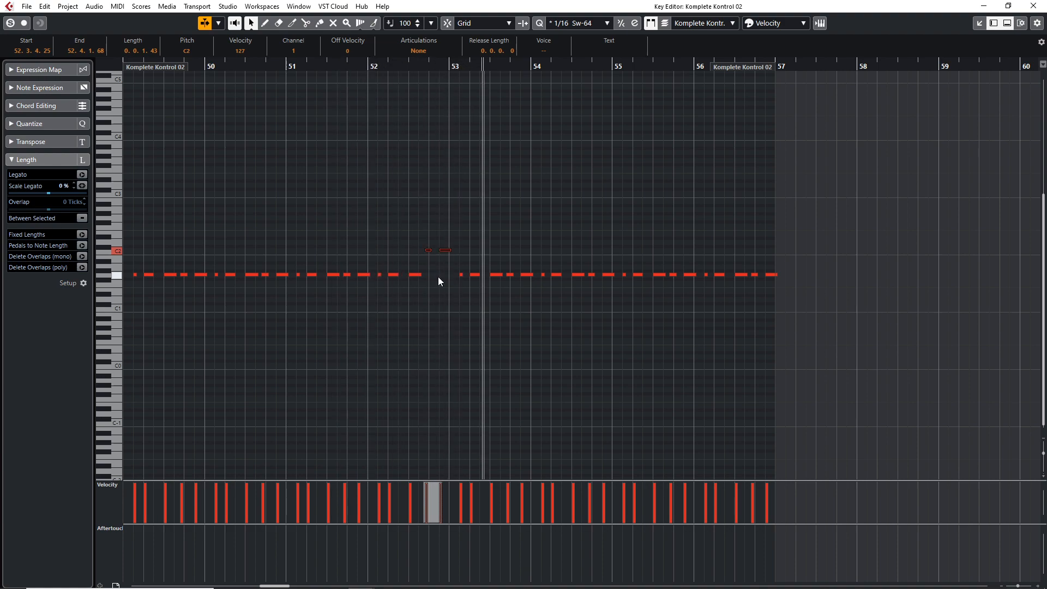
# - Raise the Komplete Kontrol 02 note at 52.3 to C2 as well and return to the arrangement
pyautogui.click(427, 283)
pyautogui.click(413, 274)
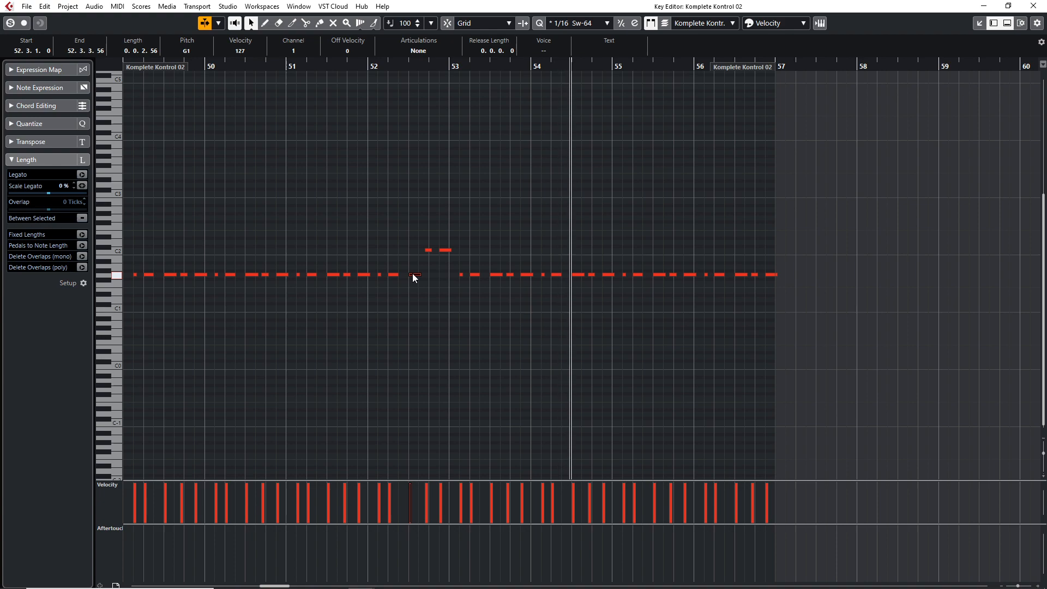
pyautogui.press('Up')
pyautogui.press('Up')
pyautogui.press('Up')
pyautogui.press('Up')
pyautogui.press('Up')
pyautogui.press('Up')
pyautogui.press('Return')
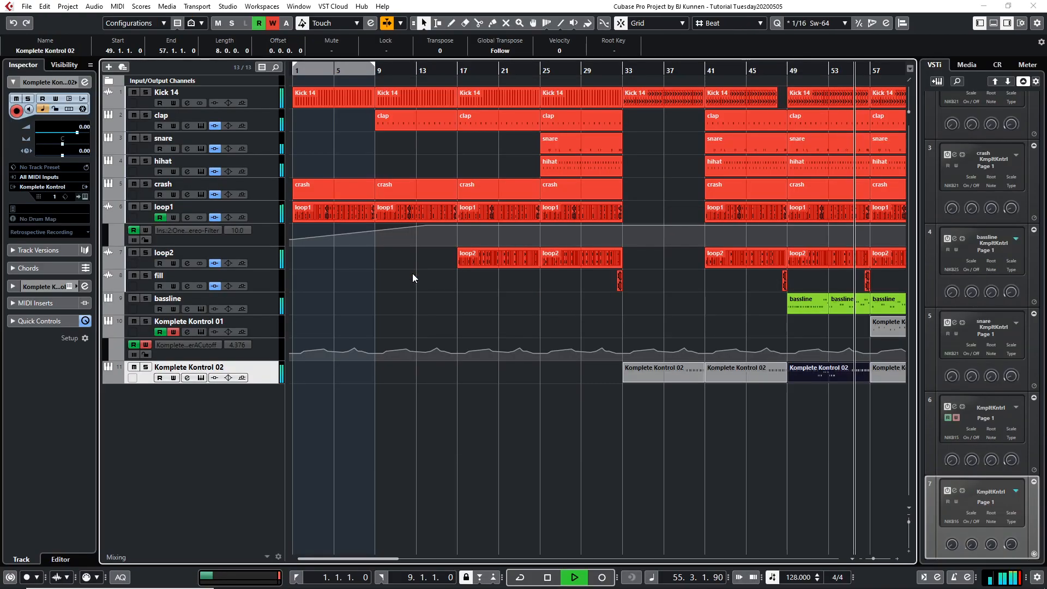
# - Replace the bassline part at bar 53 with a duplicate of the bar 49 part and play from bar 49
pyautogui.click(834, 312)
pyautogui.press('Delete')
pyautogui.click(813, 305)
pyautogui.hotkey('ctrl', 'd')
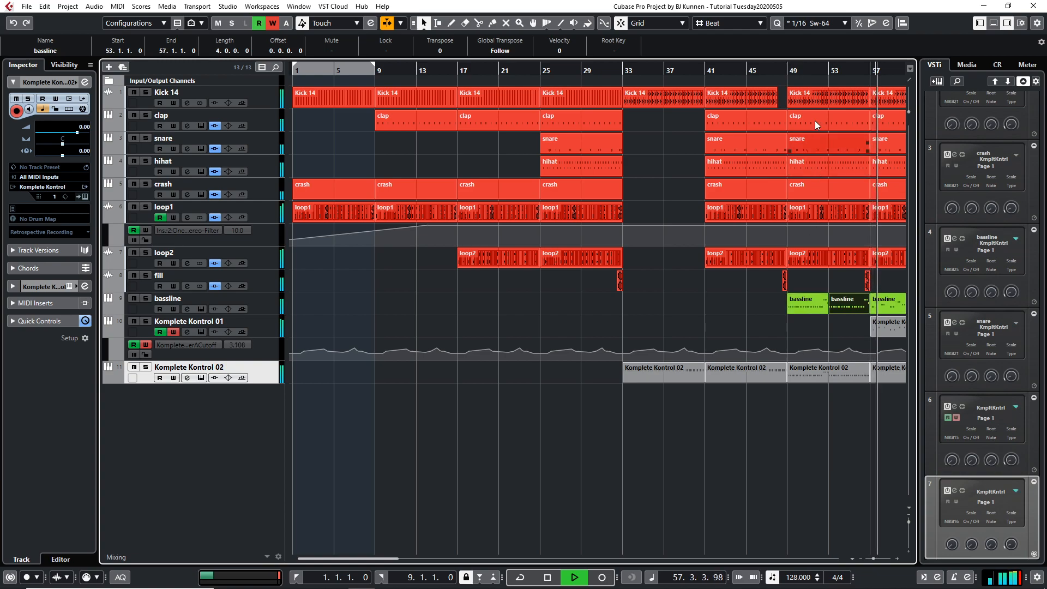
pyautogui.click(784, 72)
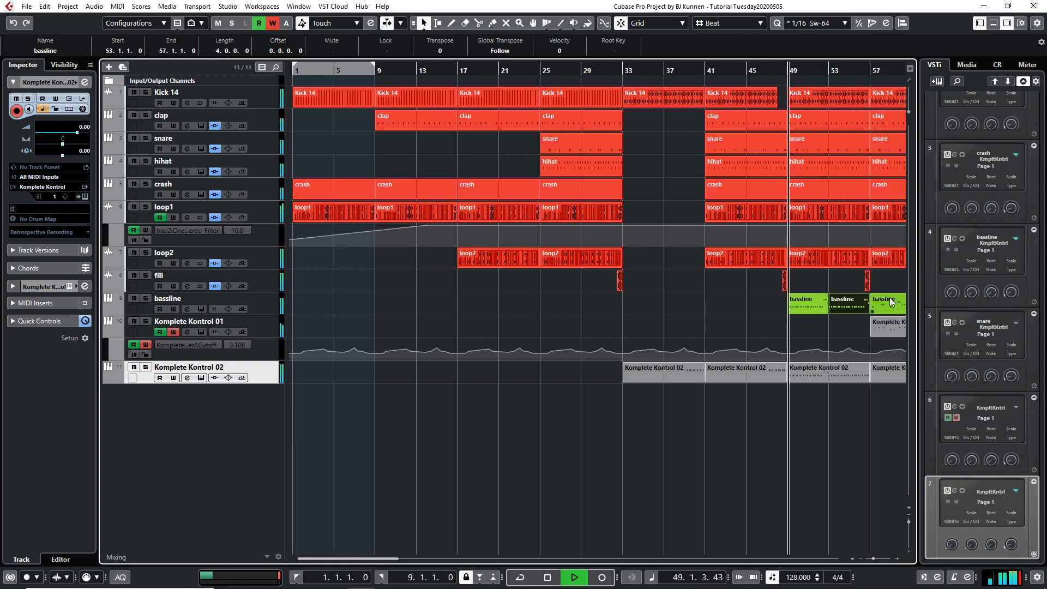
# - Lower the Komplete Kontrol 02 note at 52.3 back to G1 and return to the arrangement
pyautogui.doubleClick(822, 371)
pyautogui.click(416, 251)
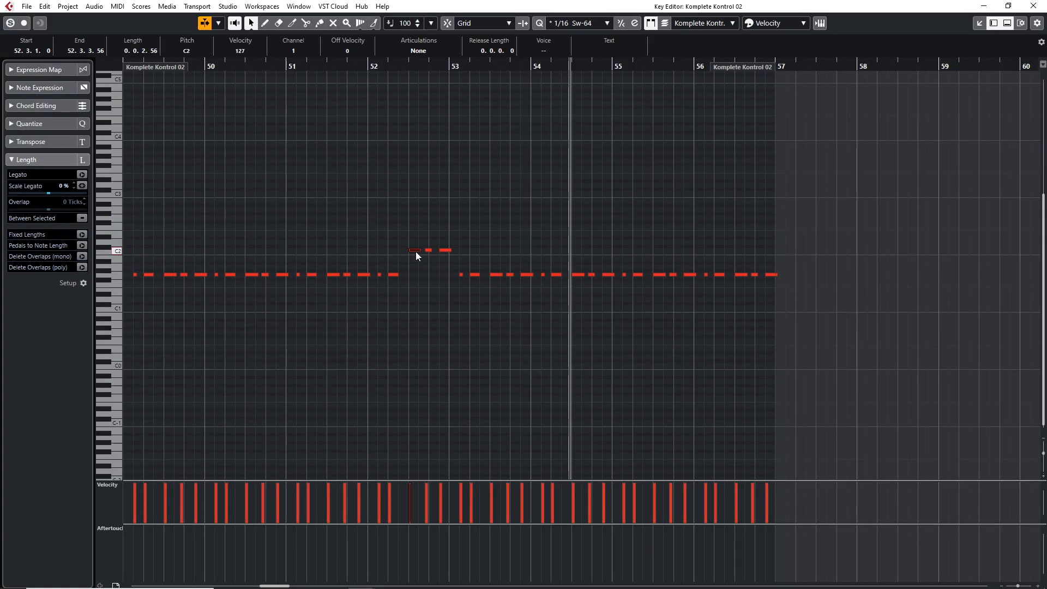
pyautogui.press('Down')
pyautogui.press('Down')
pyautogui.press('Down')
pyautogui.press('Down')
pyautogui.press('Down')
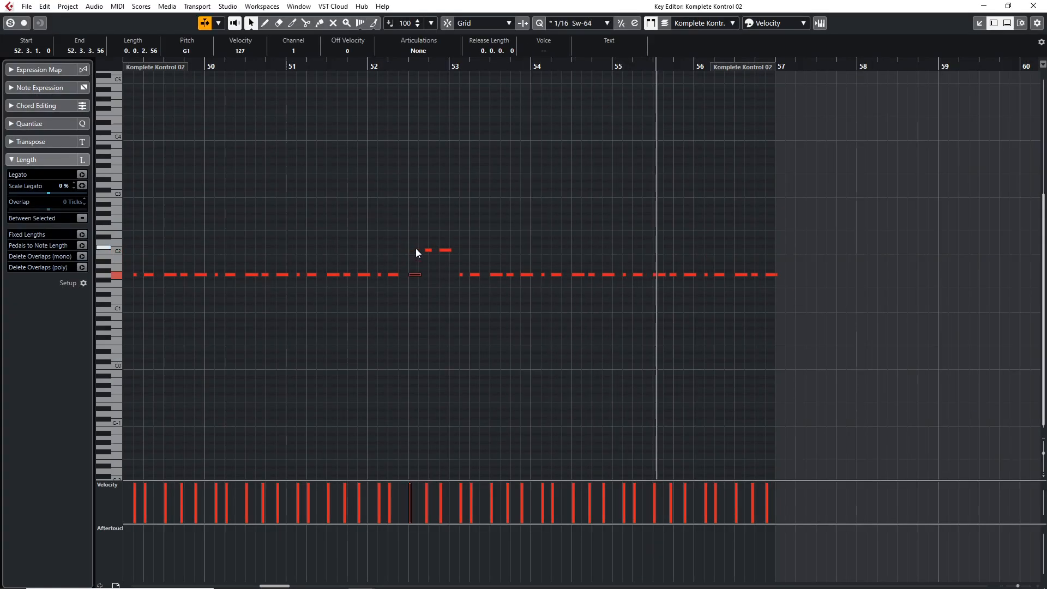
pyautogui.press('Escape')
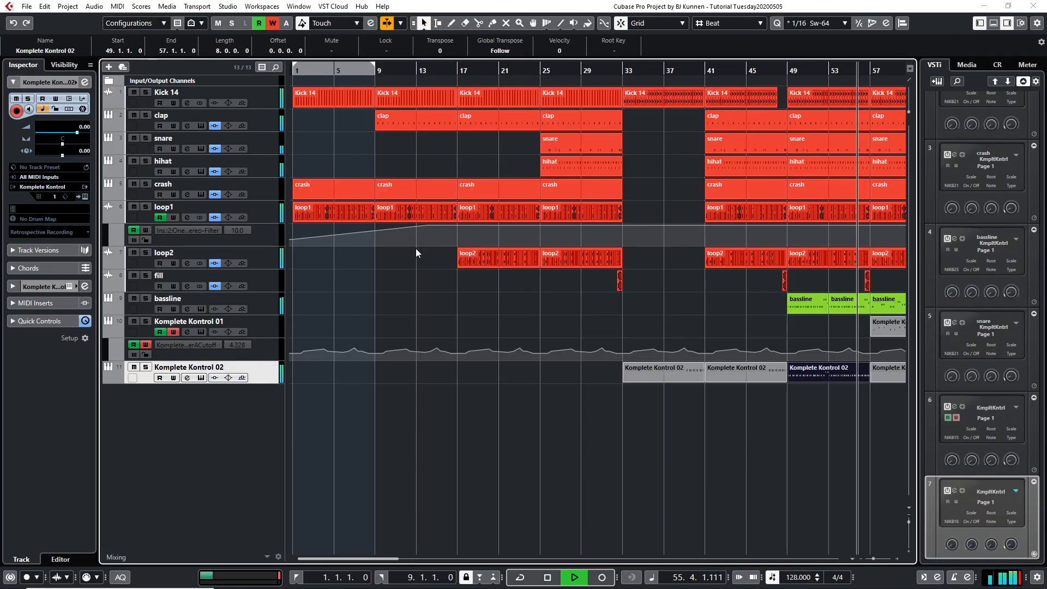
# - Raise the closing notes of bar 56 in the Komplete Kontrol 02 part by five semitones
pyautogui.doubleClick(838, 372)
pyautogui.moveTo(760, 254); pyautogui.dragTo(777, 278)
pyautogui.press('Up')
pyautogui.press('Up')
pyautogui.press('Up')
pyautogui.press('Up')
pyautogui.press('Up')
pyautogui.hotkey('ctrl', 'e')
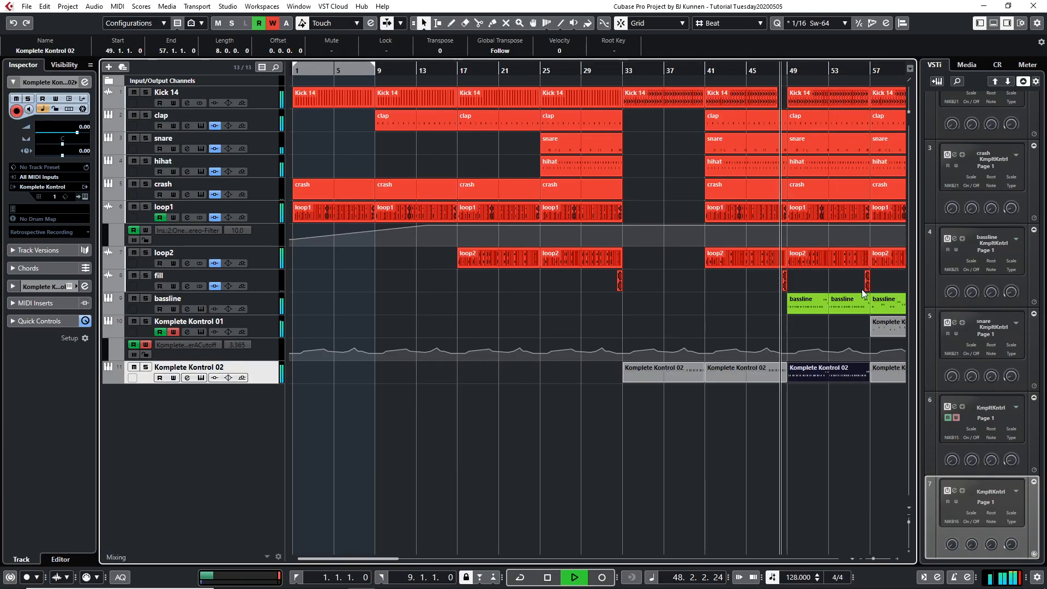
# - Glue the bassline parts at bars 49 and 53 into one eight-bar part
pyautogui.rightClick(832, 325)
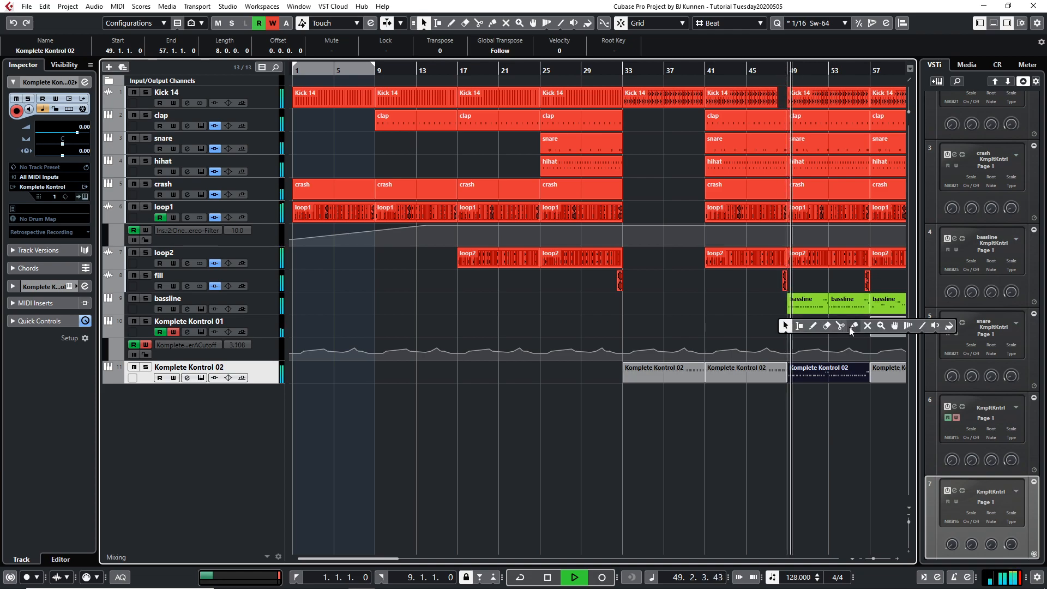
pyautogui.click(854, 325)
pyautogui.click(819, 304)
pyautogui.press('1')
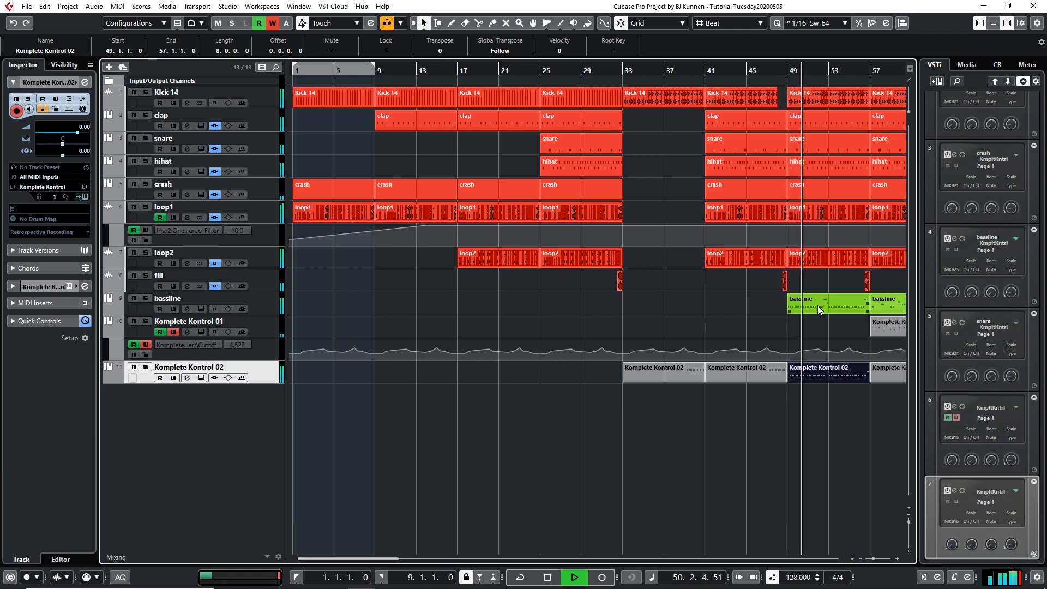
# - Lower the note at 52.3 in the glued bassline part to G2
pyautogui.hotkey('ctrl', 'e')
pyautogui.click(414, 251)
pyautogui.press('Down')
pyautogui.press('Down')
pyautogui.press('Down')
pyautogui.press('Down')
pyautogui.press('Down')
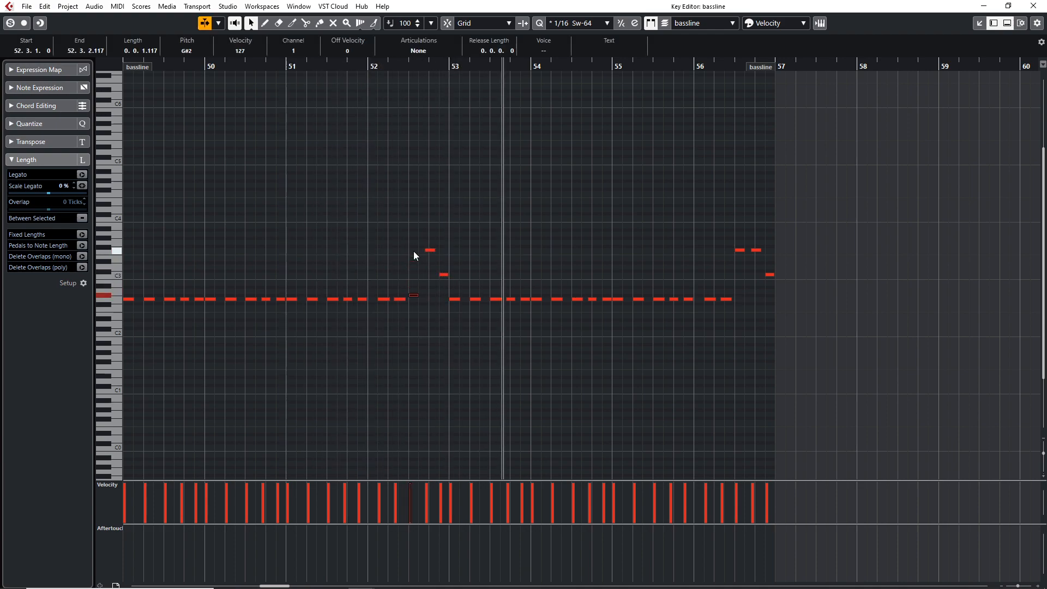
# - Raise the last bassline note of bar 52 by five semitones to match the note before it
pyautogui.press('Right')
pyautogui.press('Right')
pyautogui.press('Up')
pyautogui.press('Up')
pyautogui.press('Up')
pyautogui.press('Up')
pyautogui.press('Up')
# - Lower the bassline note at 56.3 to G2
pyautogui.press('Right')
pyautogui.press('Right')
pyautogui.press('Right')
pyautogui.press('Right')
pyautogui.press('Right')
pyautogui.press('Right')
pyautogui.press('Right')
pyautogui.press('Right')
pyautogui.press('Right')
pyautogui.press('Right')
pyautogui.press('Right')
pyautogui.press('Right')
pyautogui.press('Right')
pyautogui.press('Right')
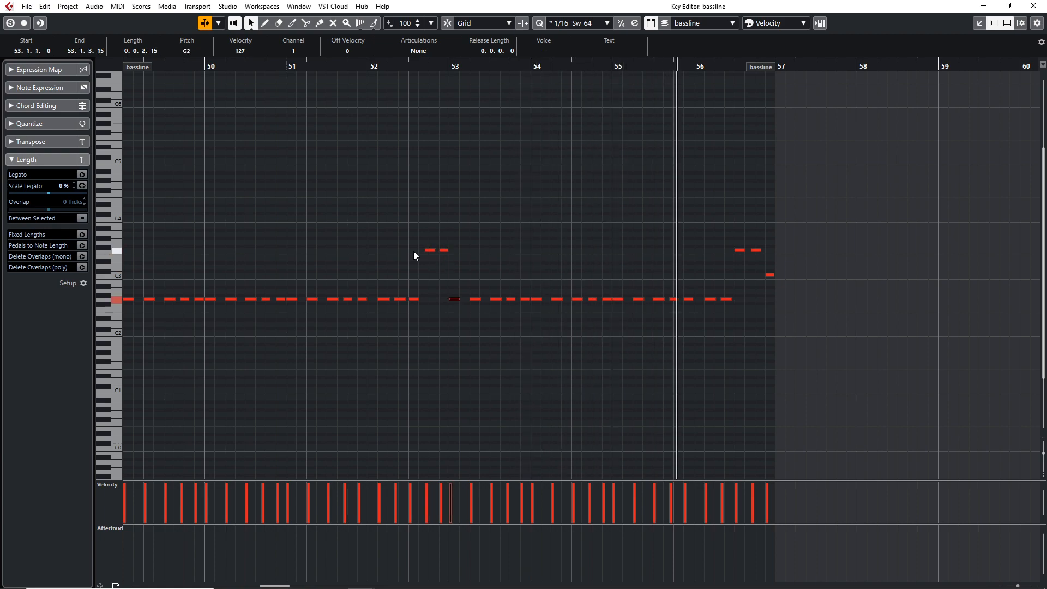
pyautogui.press('Right')
pyautogui.press('Right')
pyautogui.press('Right')
pyautogui.press('Right')
pyautogui.press('Down')
pyautogui.press('Down')
pyautogui.press('Down')
pyautogui.press('Down')
pyautogui.press('Down')
pyautogui.press('Down')
pyautogui.press('Down')
pyautogui.press('Down')
pyautogui.press('Down')
pyautogui.press('Down')
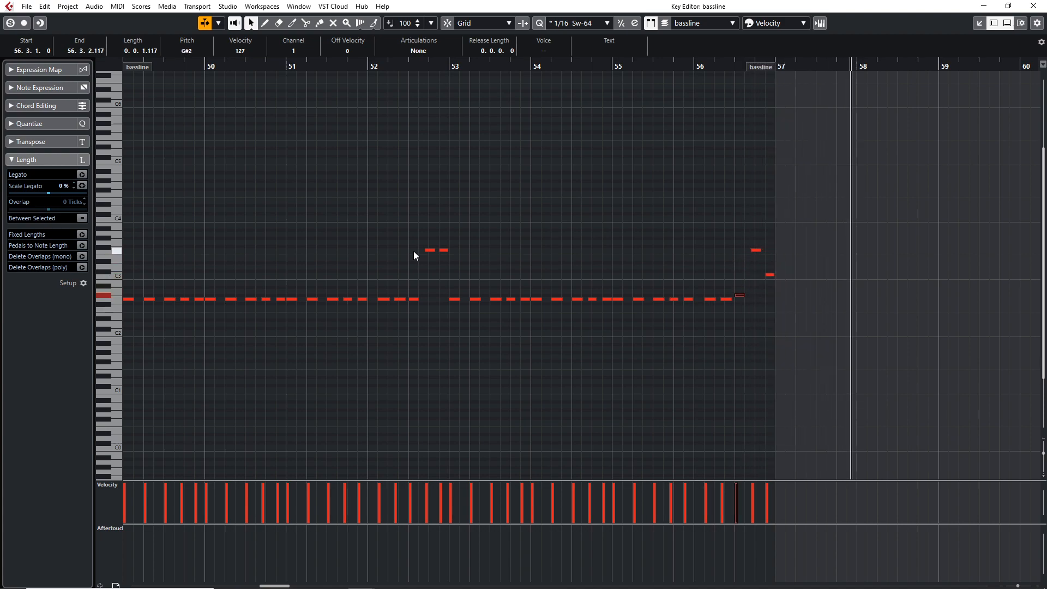
# - Raise the last bassline note of bar 56 to match the note before it and return to the arrangement
pyautogui.press('Right')
pyautogui.press('Right')
pyautogui.press('Up')
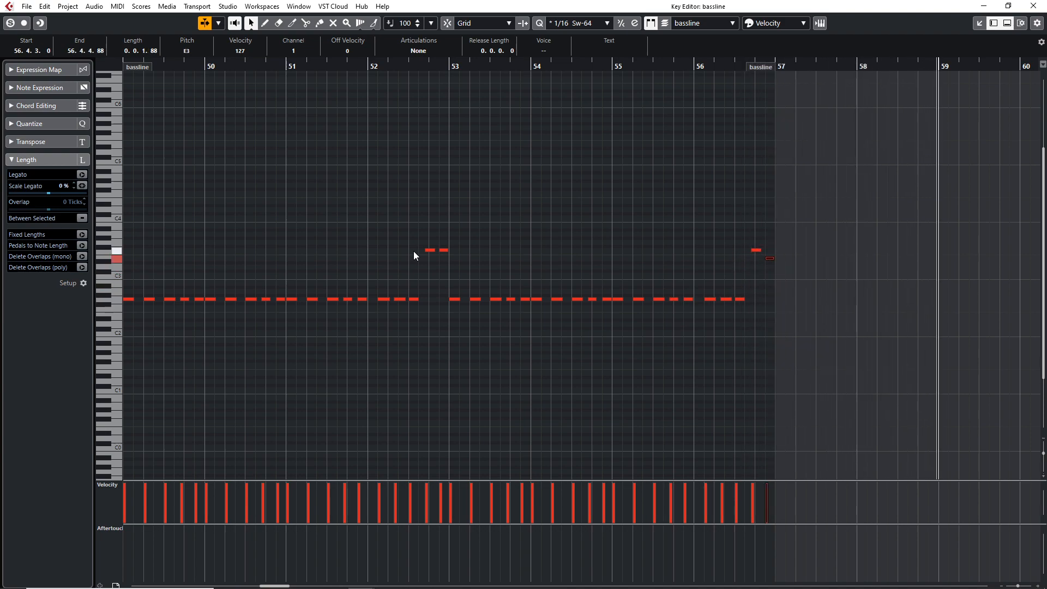
pyautogui.press('Return')
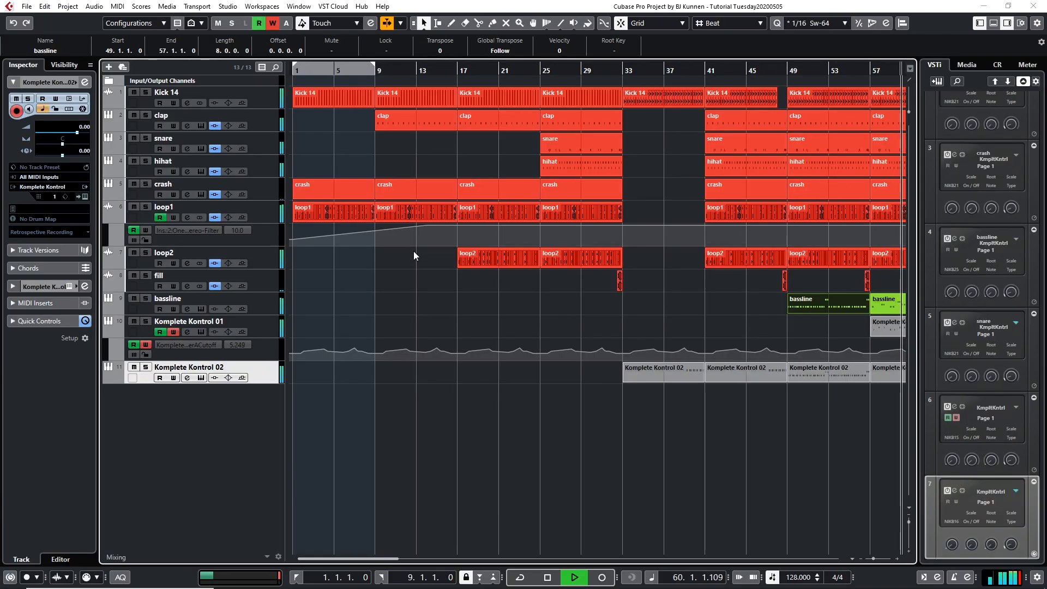
# - Restart playback from about bar 48 to hear the edited bassline entry
pyautogui.press('space')
pyautogui.click(775, 72)
pyautogui.press('space')
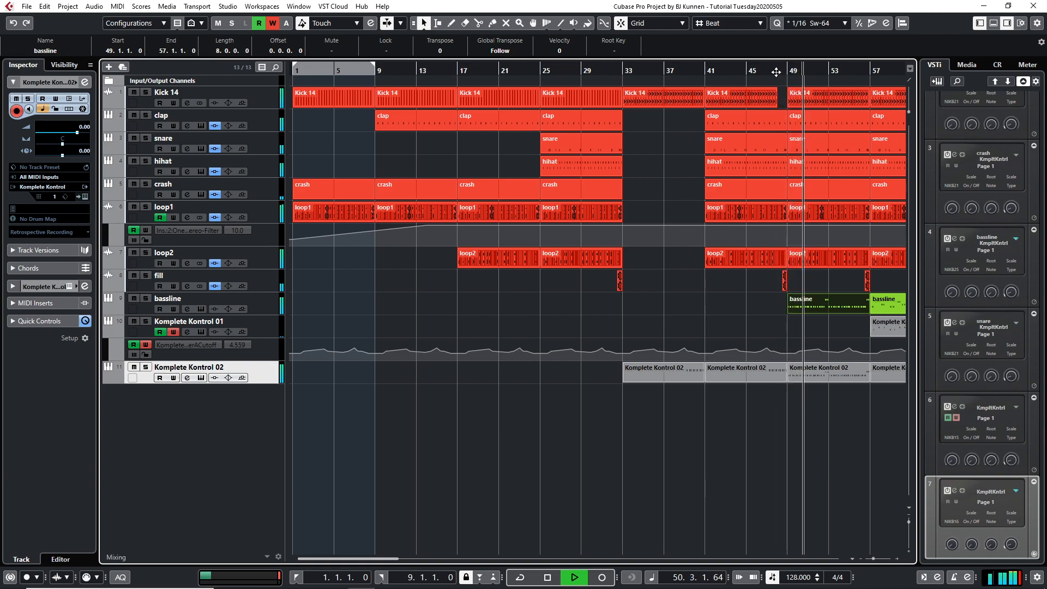
# - Delete the bar 57 Komplete Kontrol 01 and bassline parts and the fill before them, and duplicate the bar 49 bassline part to bar 57
pyautogui.click(879, 322)
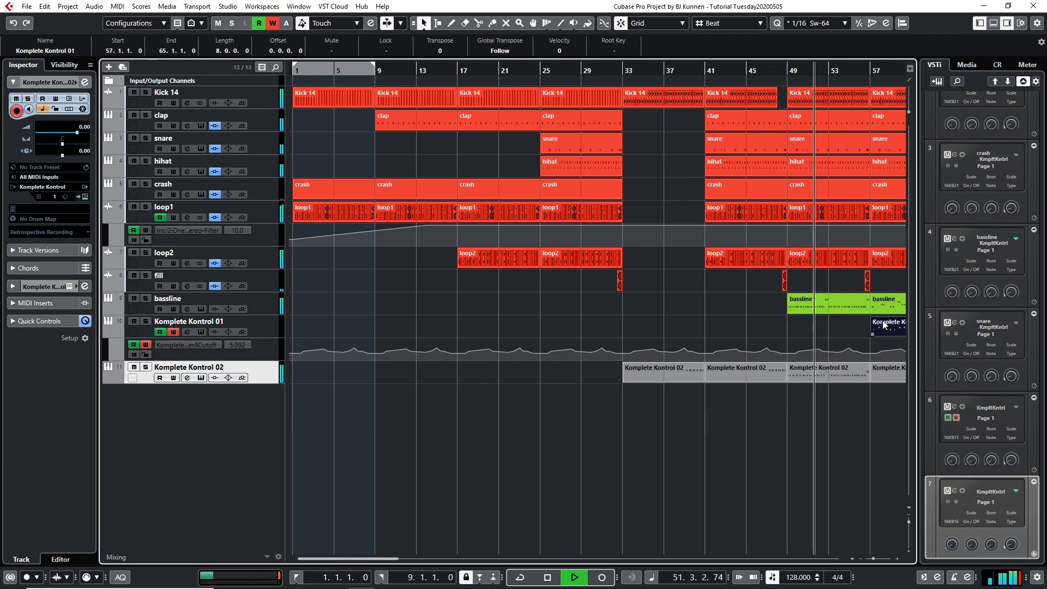
pyautogui.press('Delete')
pyautogui.click(886, 305)
pyautogui.press('Delete')
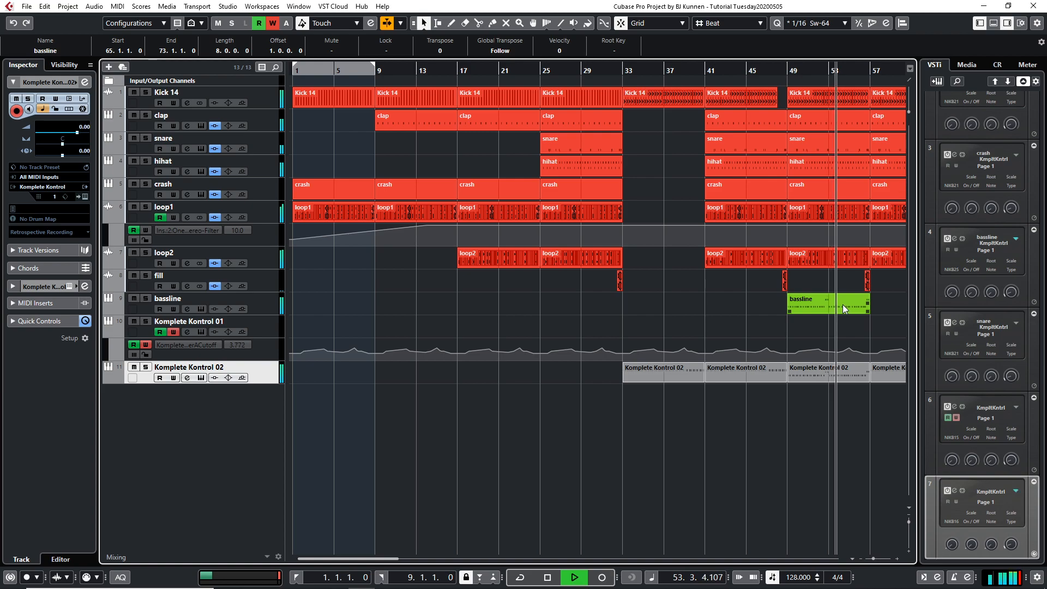
pyautogui.click(867, 283)
pyautogui.press('Delete')
pyautogui.click(862, 295)
pyautogui.hotkey('ctrl', 'd')
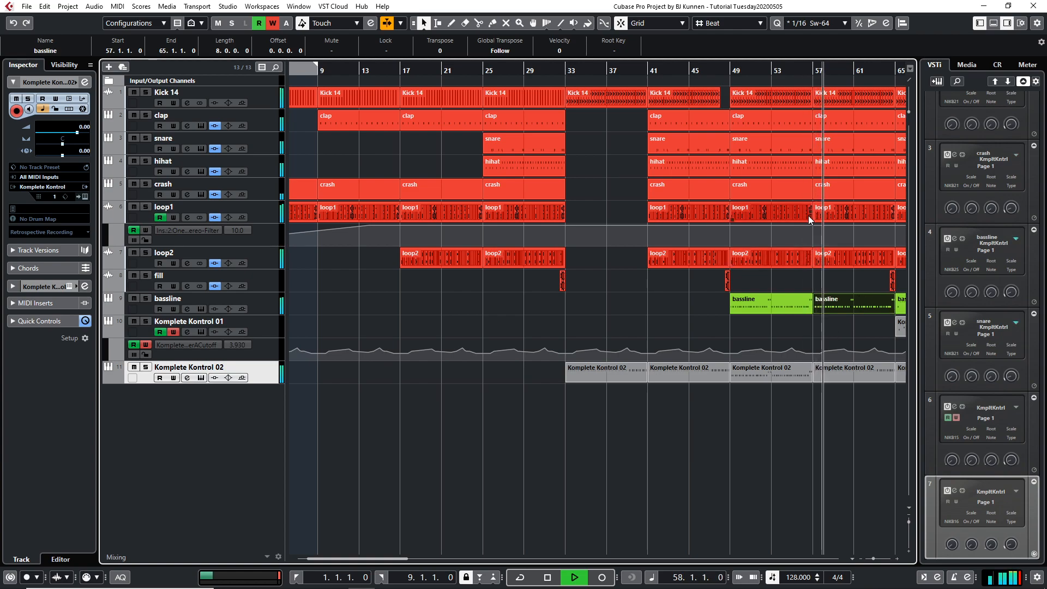
# - Delete the loop2 parts at bars 41 and 49 and stop playback
pyautogui.moveTo(637, 256); pyautogui.dragTo(746, 257)
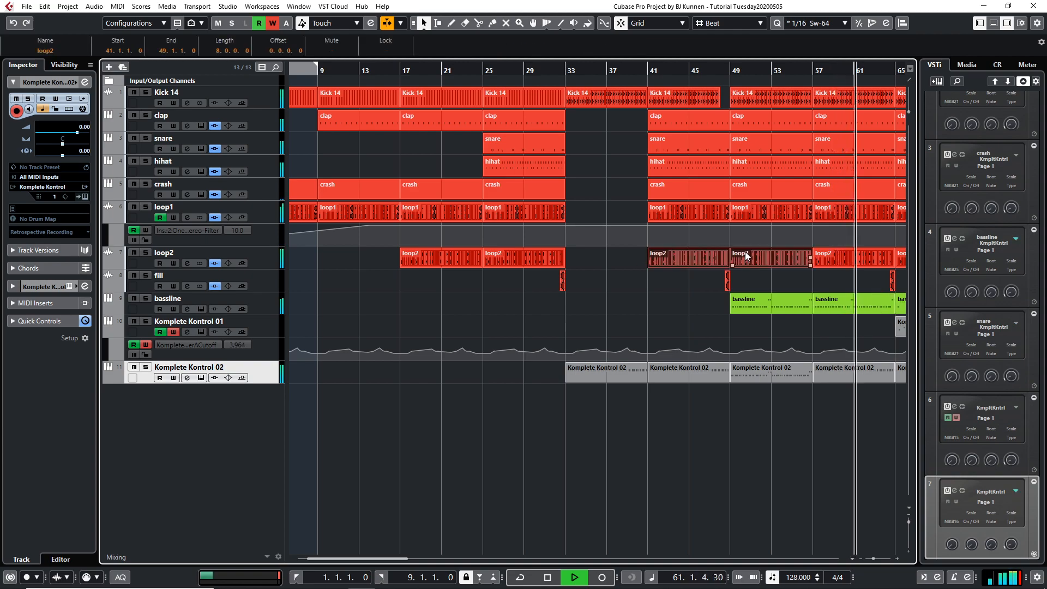
pyautogui.press('Delete')
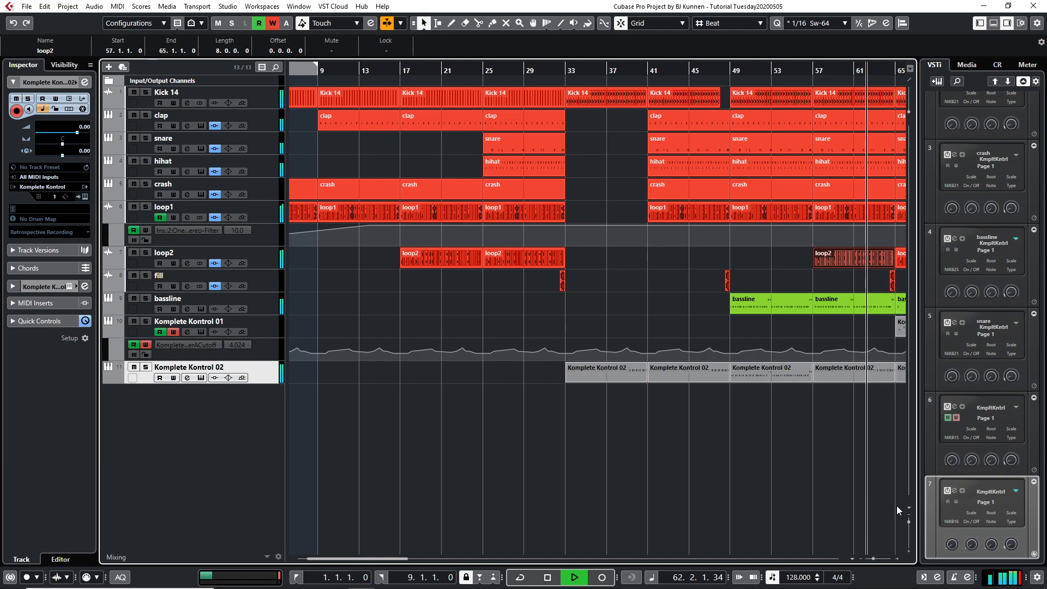
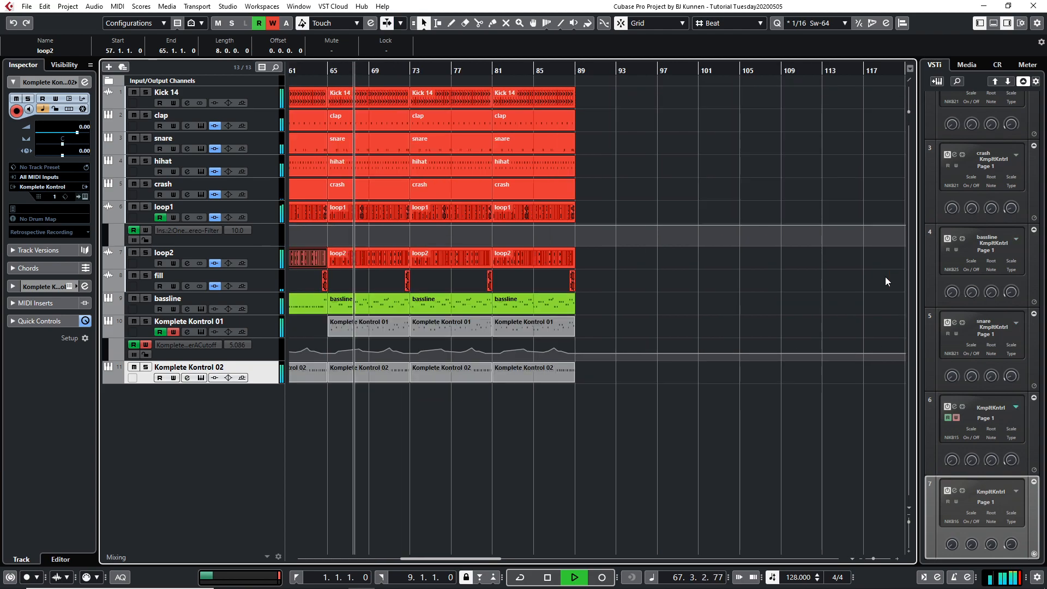
pyautogui.press('space')
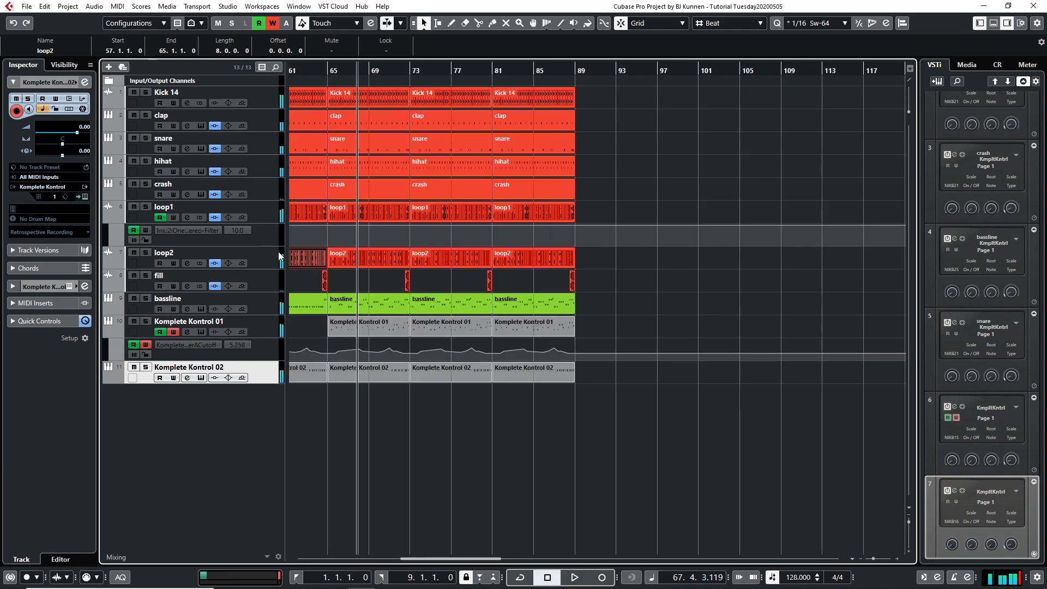
# - Mute the Komplete Kontrol 01 and Komplete Kontrol 02 parts at bar 65
pyautogui.click(375, 326)
pyautogui.moveTo(364, 392); pyautogui.dragTo(395, 323)
pyautogui.rightClick(366, 441)
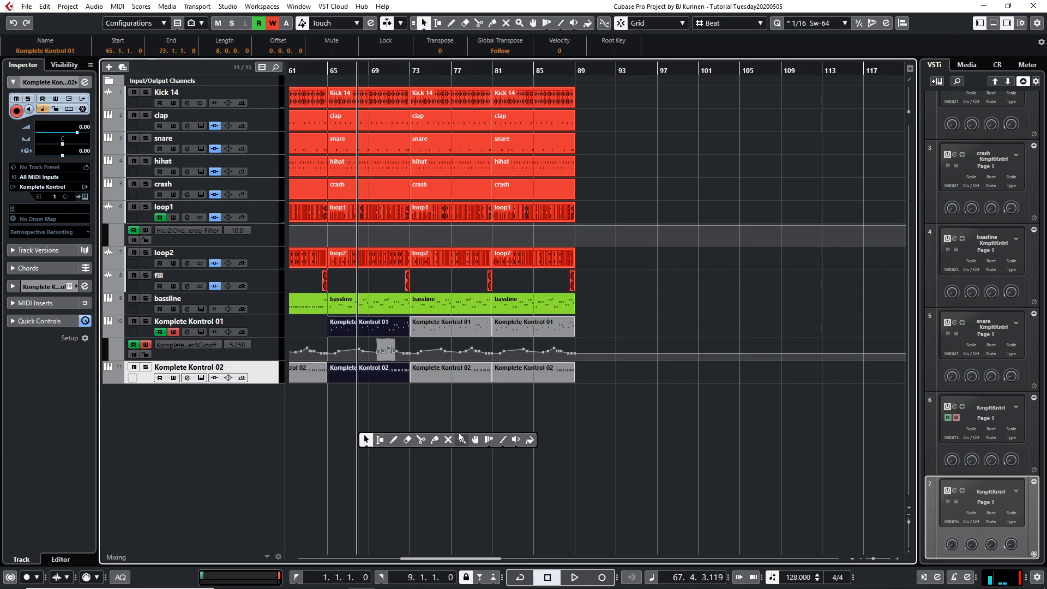
pyautogui.click(449, 440)
pyautogui.click(383, 374)
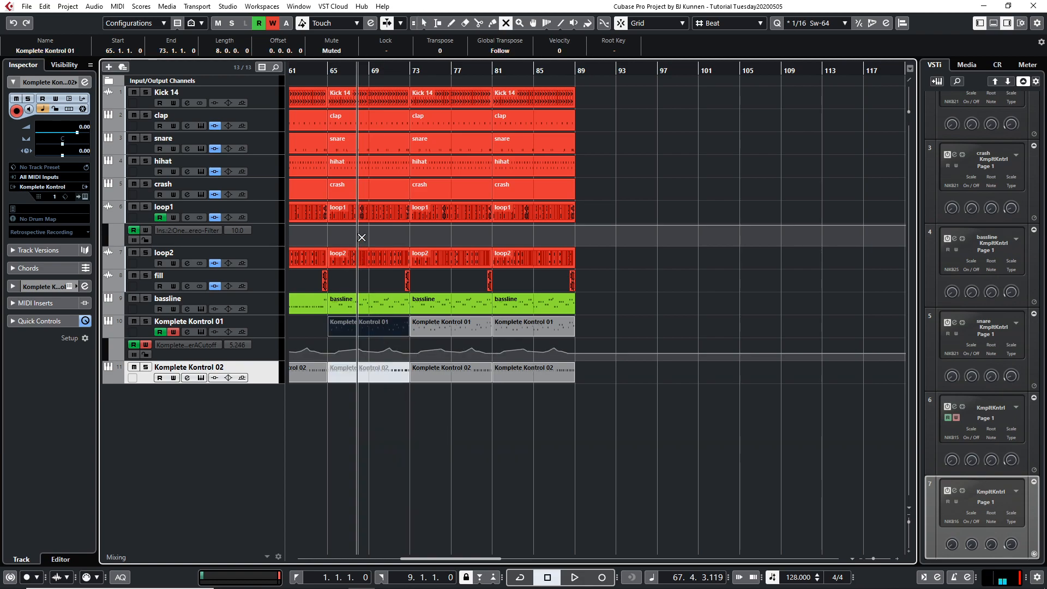
# - Mute the loop2, loop1, crash, hihat, snare and clap parts at bar 65
pyautogui.click(359, 258)
pyautogui.click(357, 213)
pyautogui.click(357, 192)
pyautogui.click(358, 170)
pyautogui.click(361, 146)
pyautogui.click(361, 120)
# - Play from bar 64.3 to hear the section with muted parts, and return to the selection tool
pyautogui.click(322, 66)
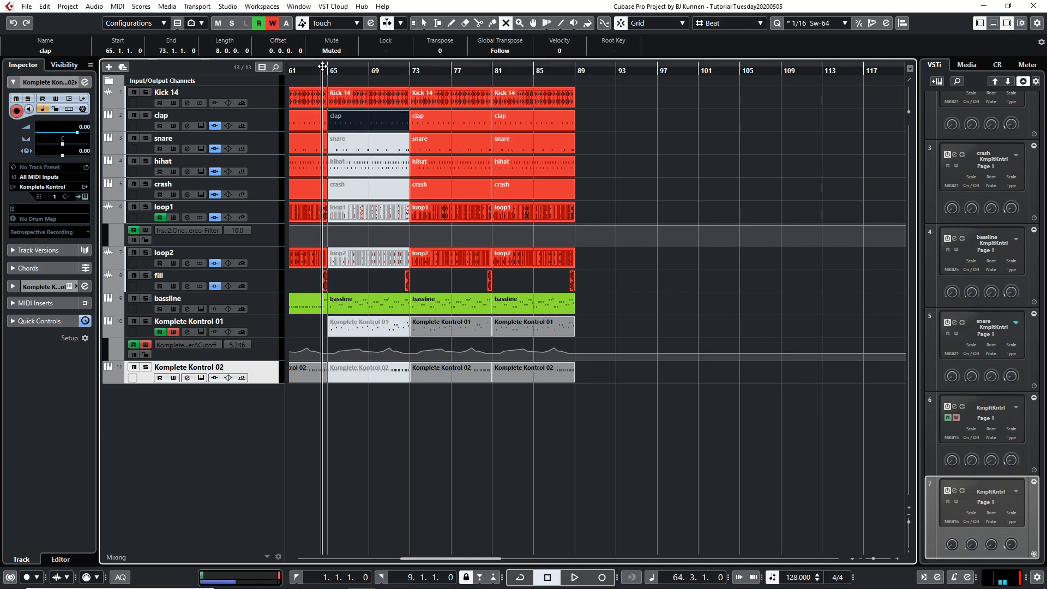
pyautogui.press('space')
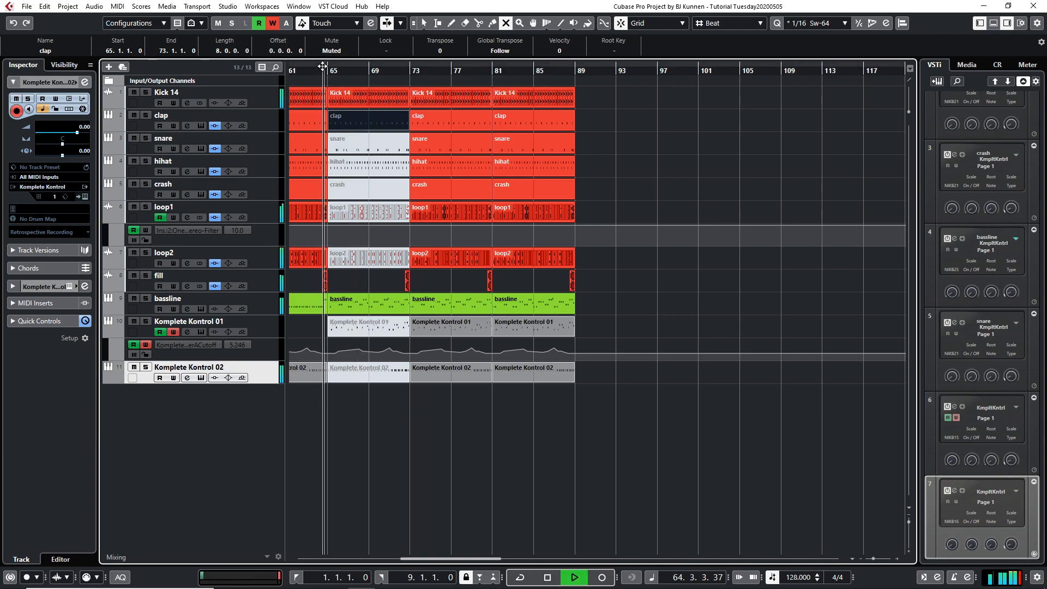
pyautogui.rightClick(410, 396)
pyautogui.click(413, 398)
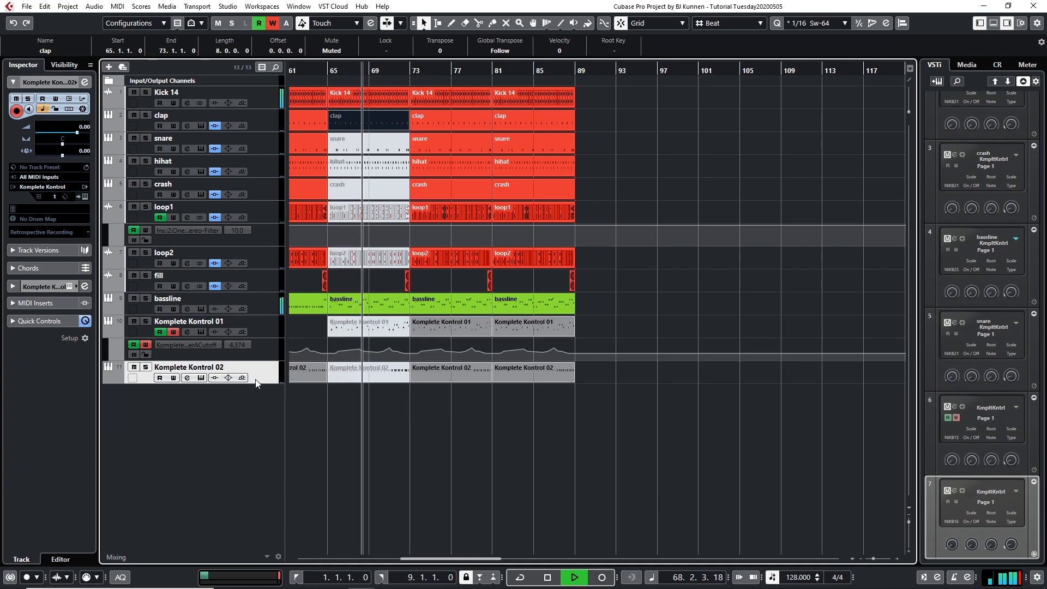
# - Mute the Komplete Kontrol 02 part at bar 73
pyautogui.rightClick(451, 384)
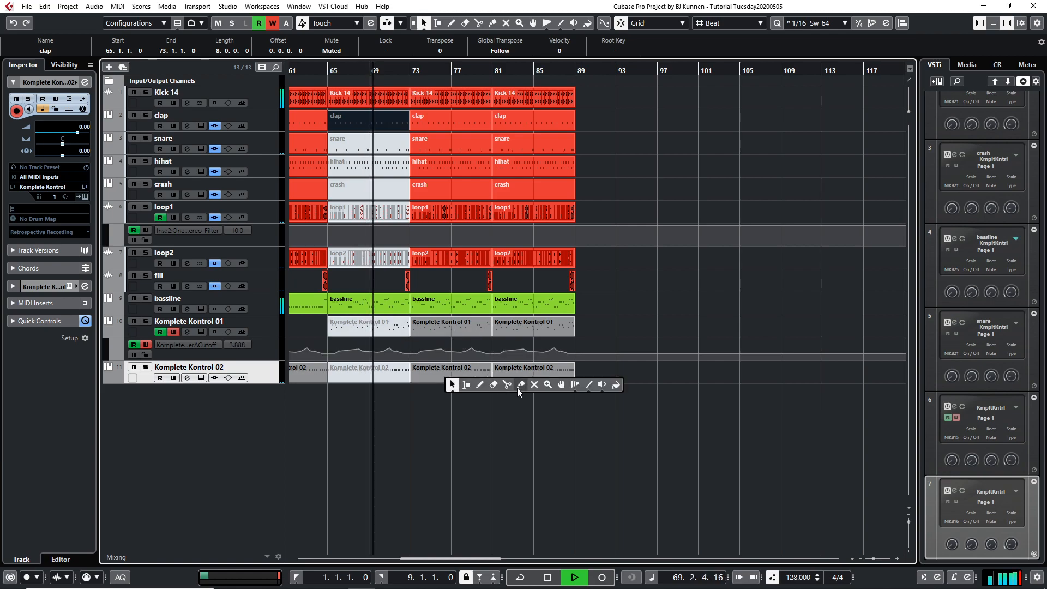
pyautogui.click(534, 384)
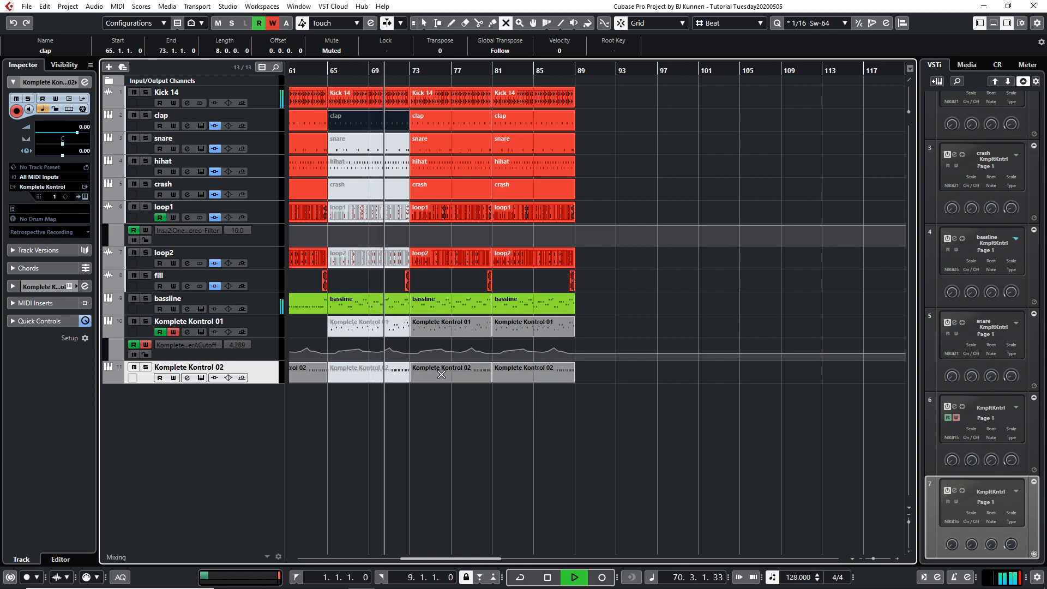
pyautogui.click(439, 373)
# - Switch back to object selection and delete the Komplete Kontrol 01 part at bar 65 and the fill event just before bar 73
pyautogui.rightClick(378, 333)
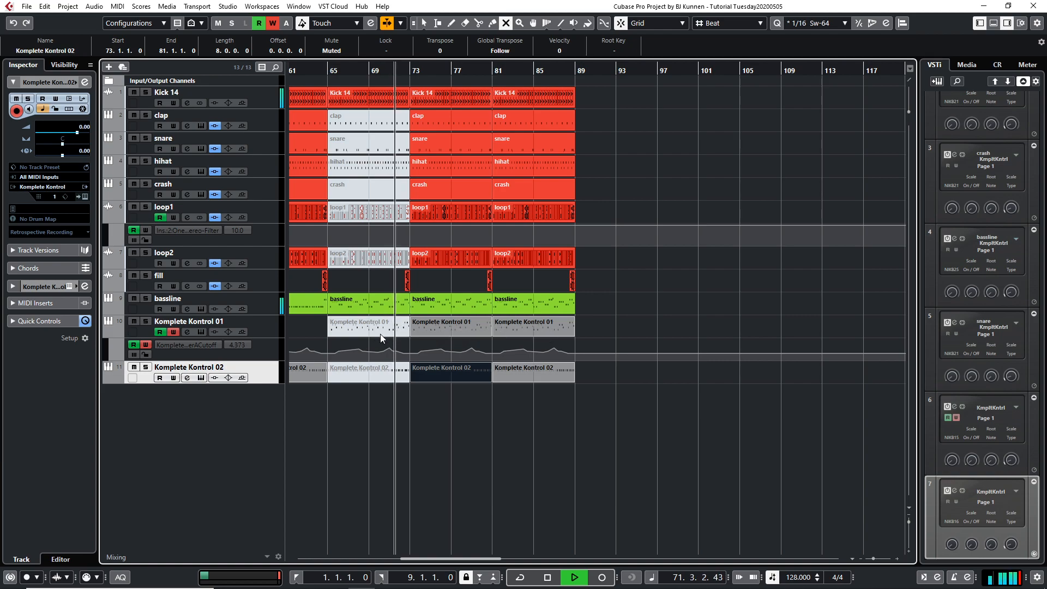
pyautogui.click(381, 334)
pyautogui.click(377, 330)
pyautogui.press('Delete')
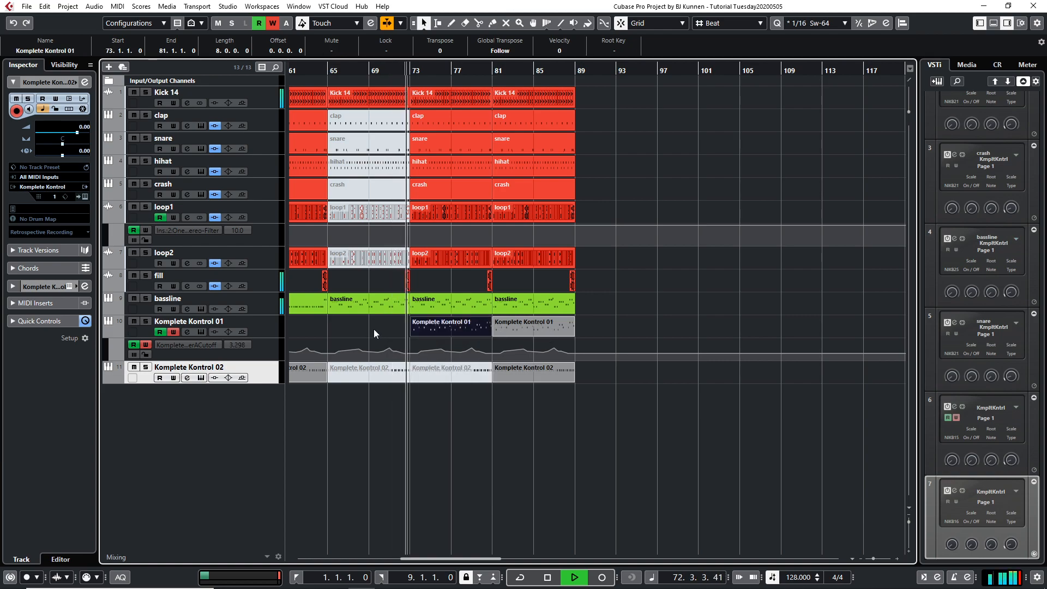
pyautogui.click(406, 281)
pyautogui.press('Delete')
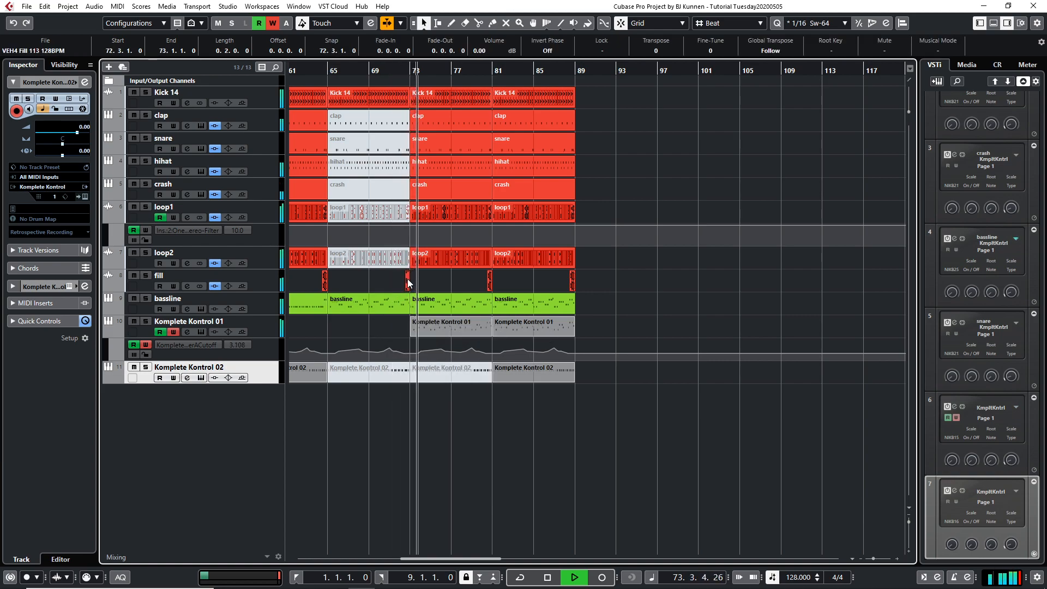
# - Delete the muted clap, snare, hihat, crash, loop1 and loop2 parts at bar 65 and stop playback
pyautogui.moveTo(398, 278); pyautogui.dragTo(362, 114)
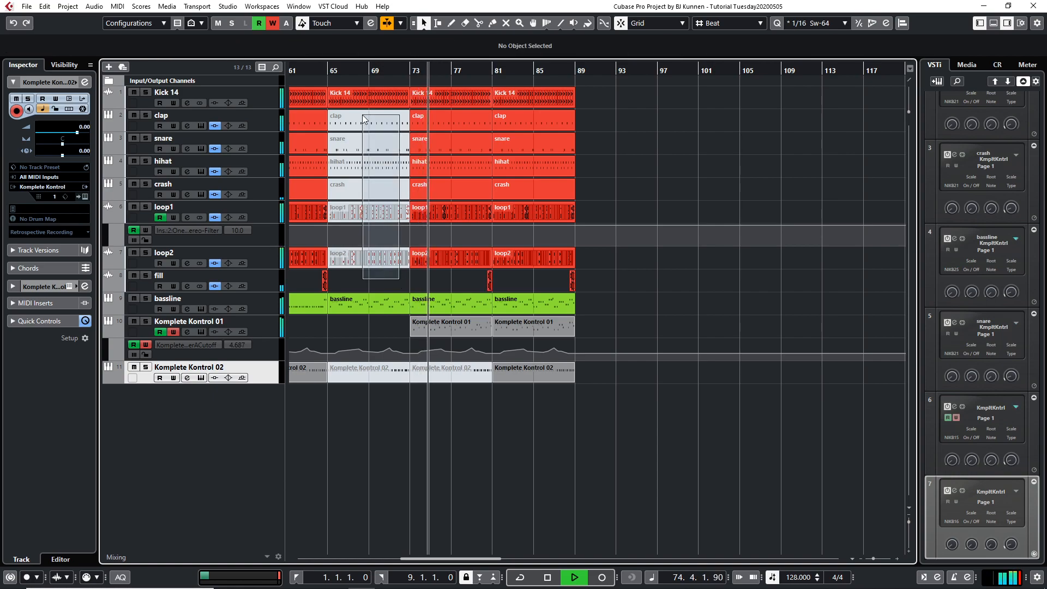
pyautogui.press('Delete')
pyautogui.press('space')
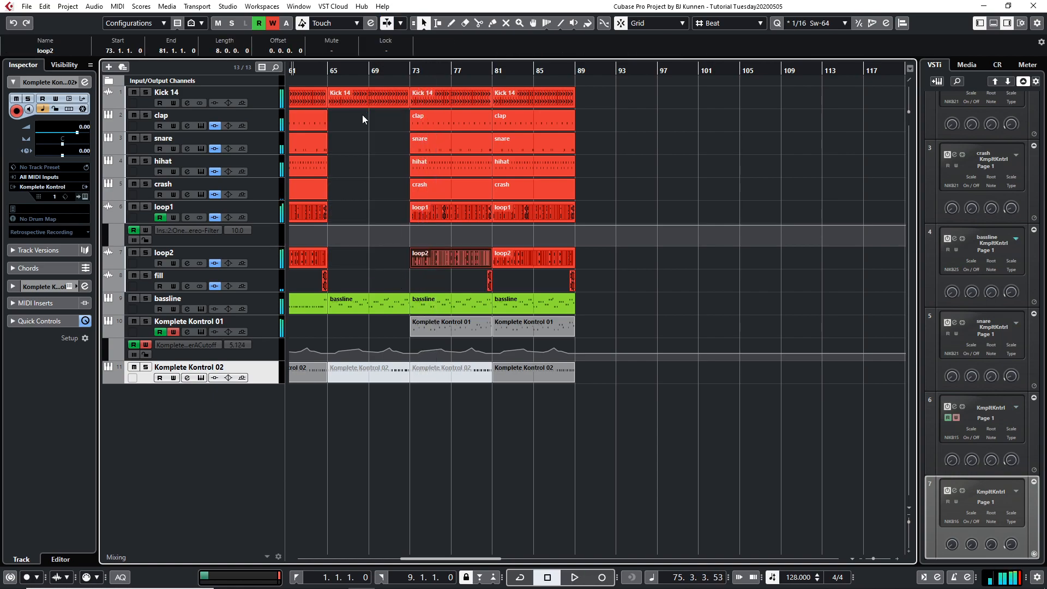
# - Return to the project start and start an audio file import, auditioning samples in the VEH4 Sweeps Down folder
pyautogui.press('Home')
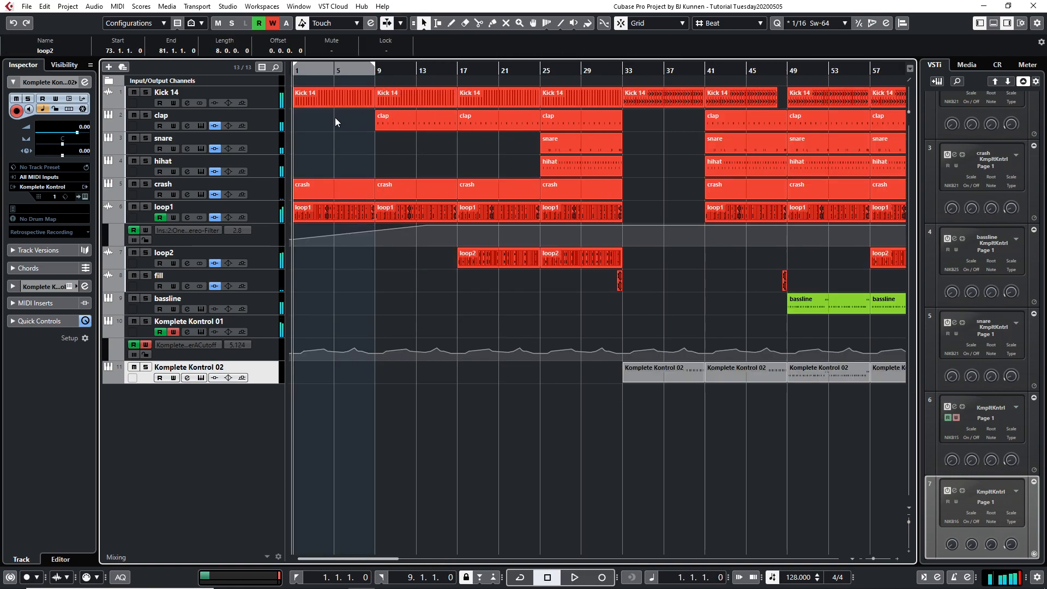
pyautogui.click(27, 7)
pyautogui.moveTo(97, 166)
pyautogui.click(200, 164)
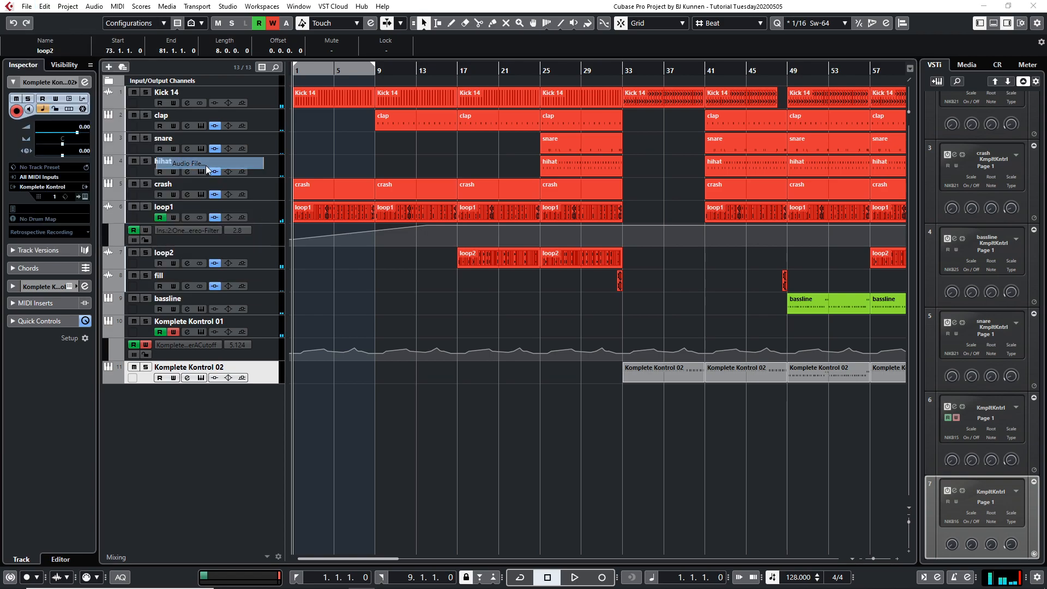
pyautogui.click(152, 108)
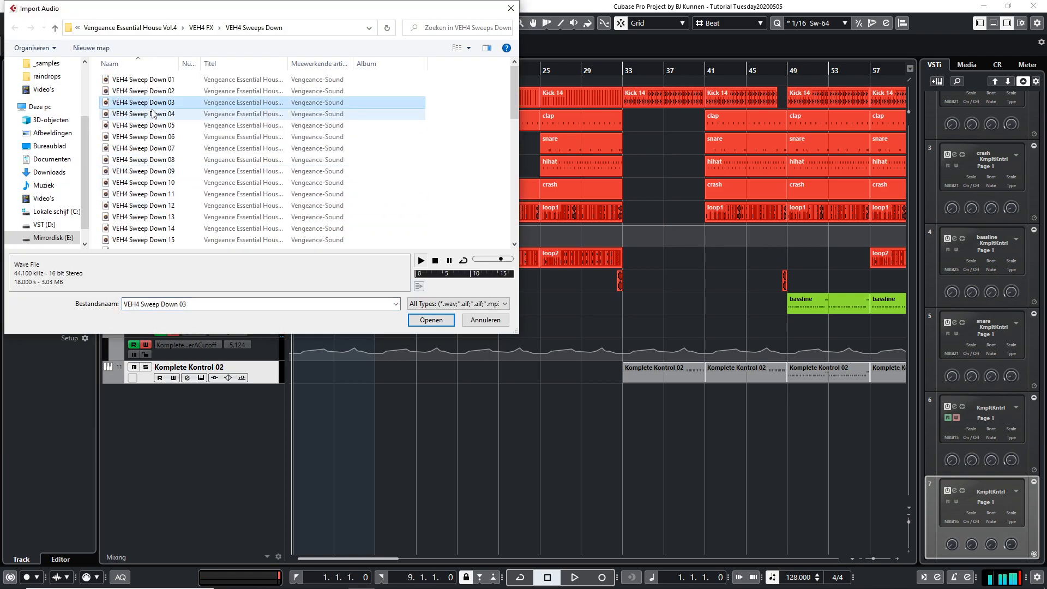
pyautogui.click(162, 184)
pyautogui.scroll(-12, 170, 200)
pyautogui.click(158, 242)
pyautogui.click(151, 230)
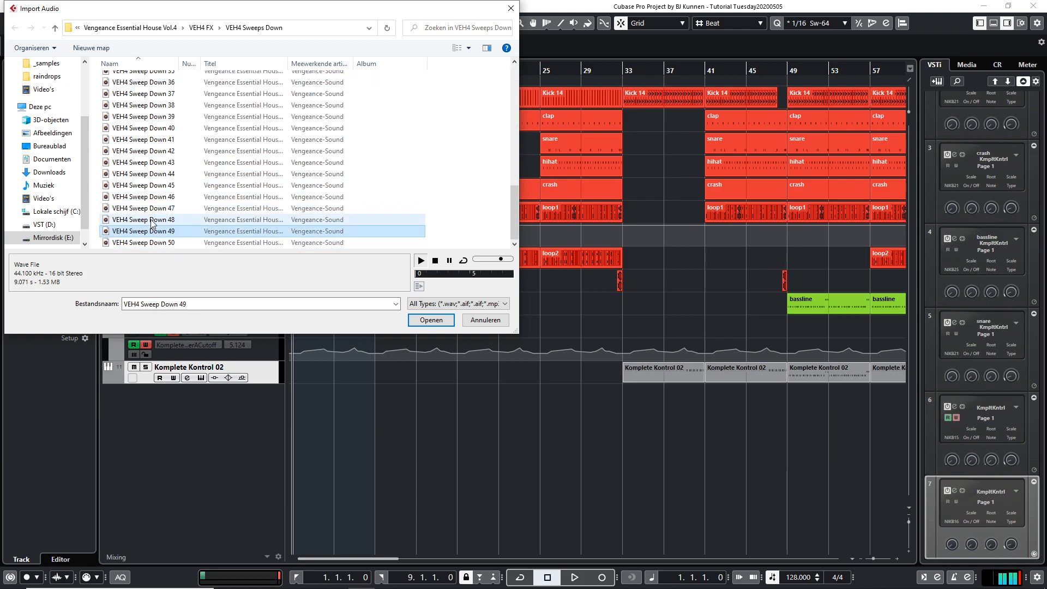
pyautogui.click(153, 221)
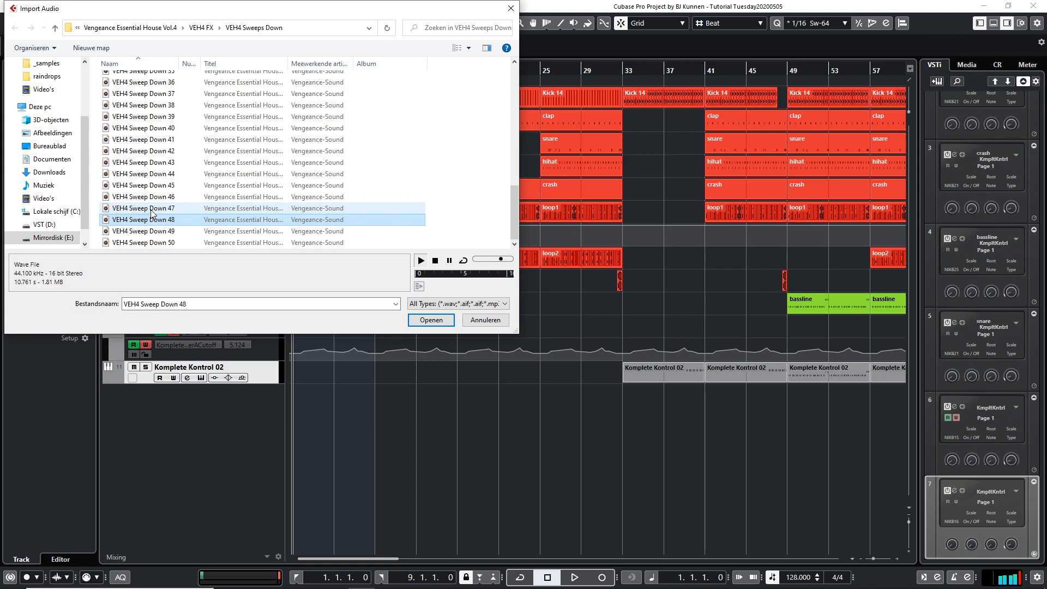
# - Import VEH4 Sweep Down 47 at bar 1, copying the file to the project folder, and play the intro from the start
pyautogui.click(152, 211)
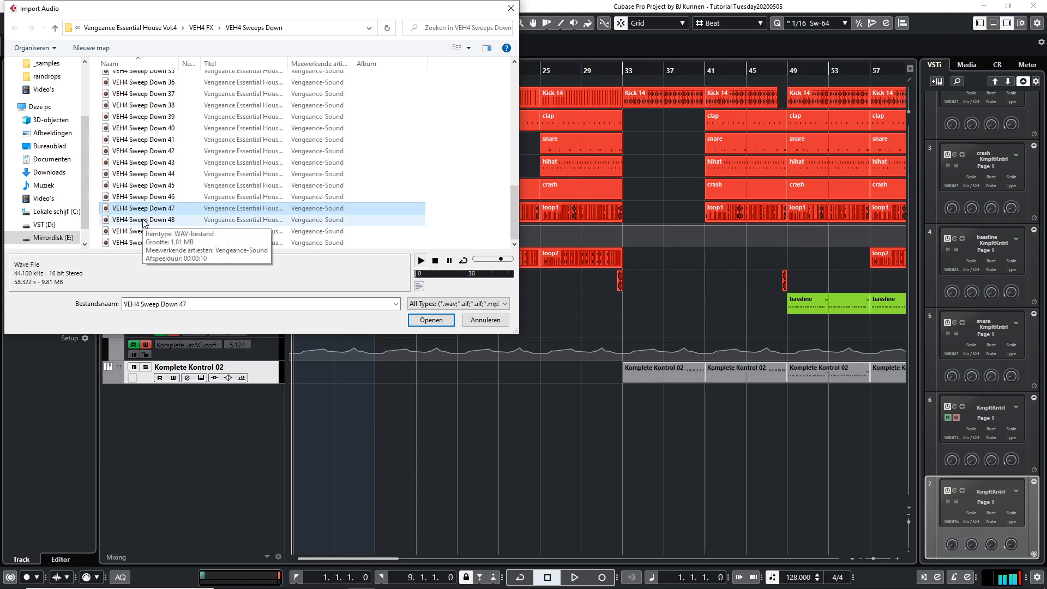
pyautogui.click(428, 321)
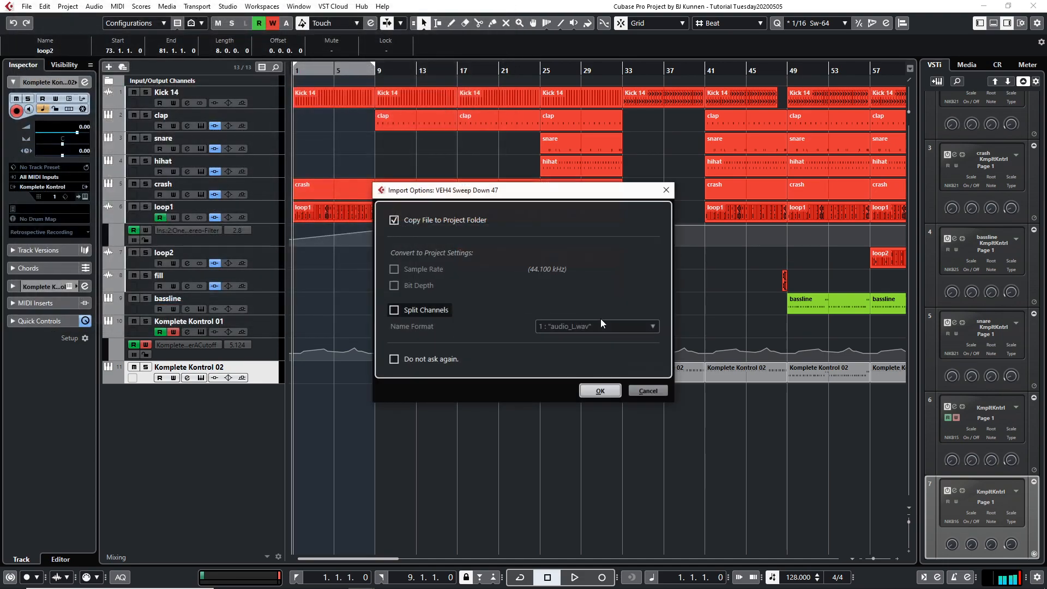
pyautogui.click(613, 390)
pyautogui.click(886, 215)
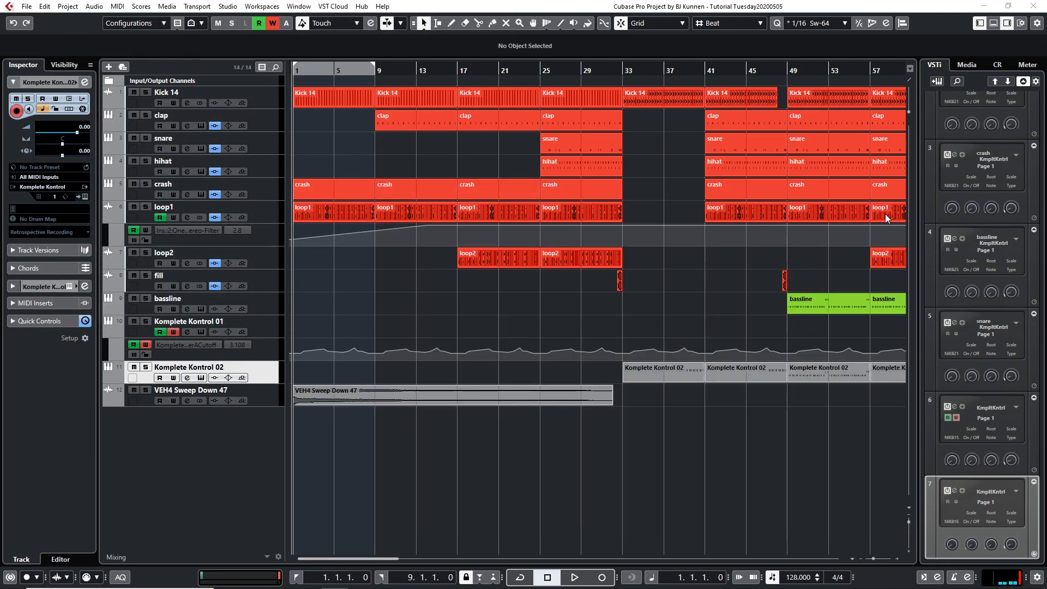
pyautogui.click(317, 390)
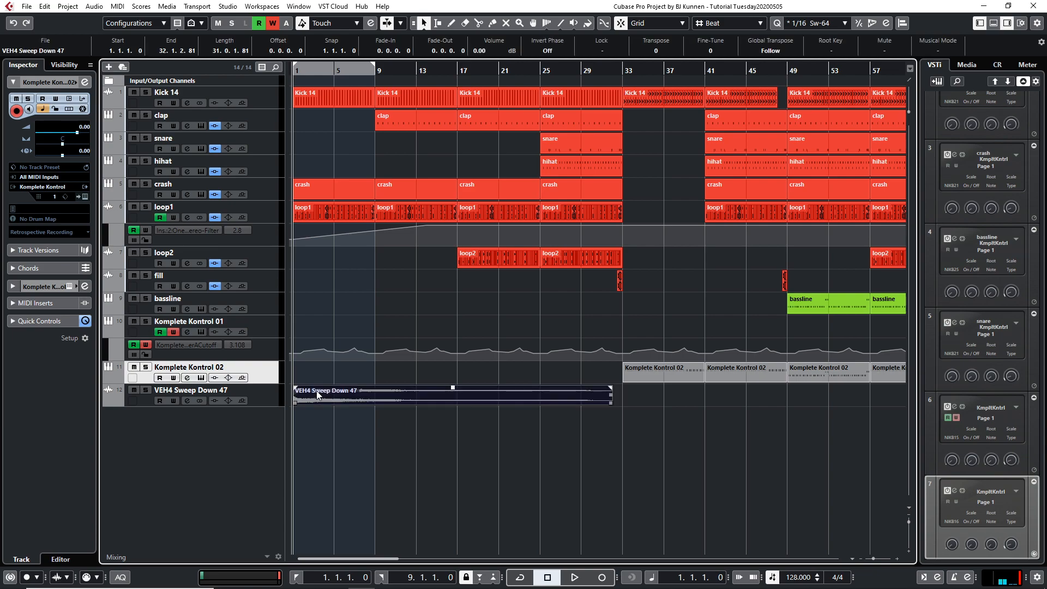
pyautogui.press('space')
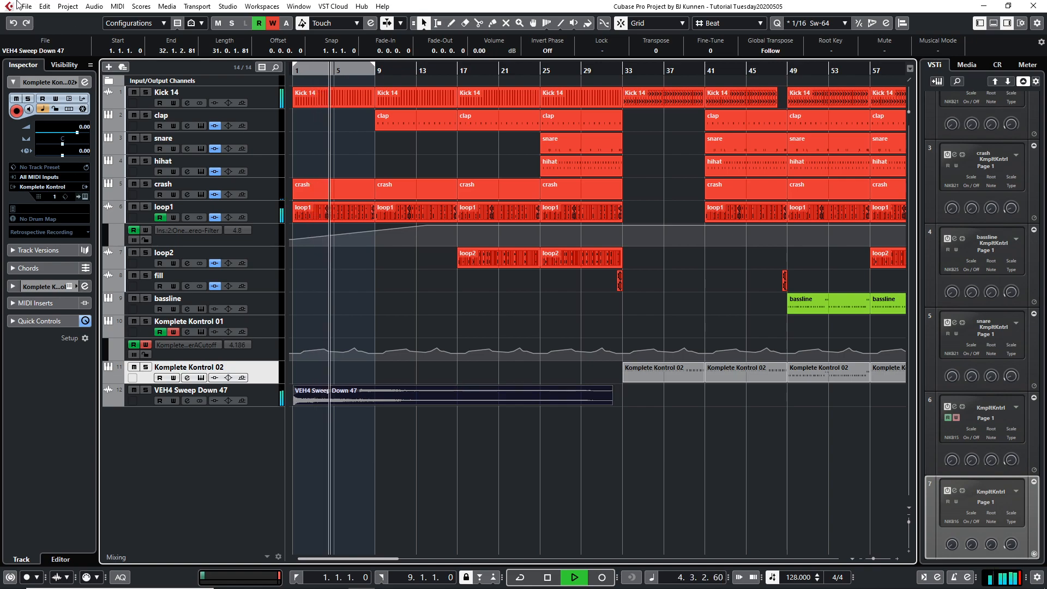
# - Start another audio file import and audition samples in the VEH4 Sweeps Up folder
pyautogui.click(26, 6)
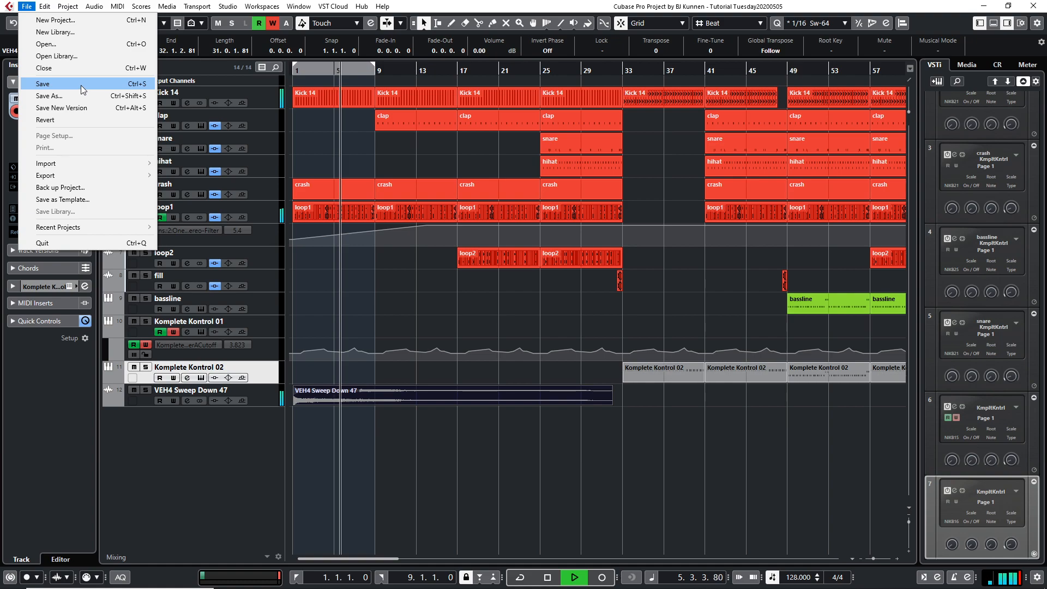
pyautogui.moveTo(93, 165)
pyautogui.click(311, 163)
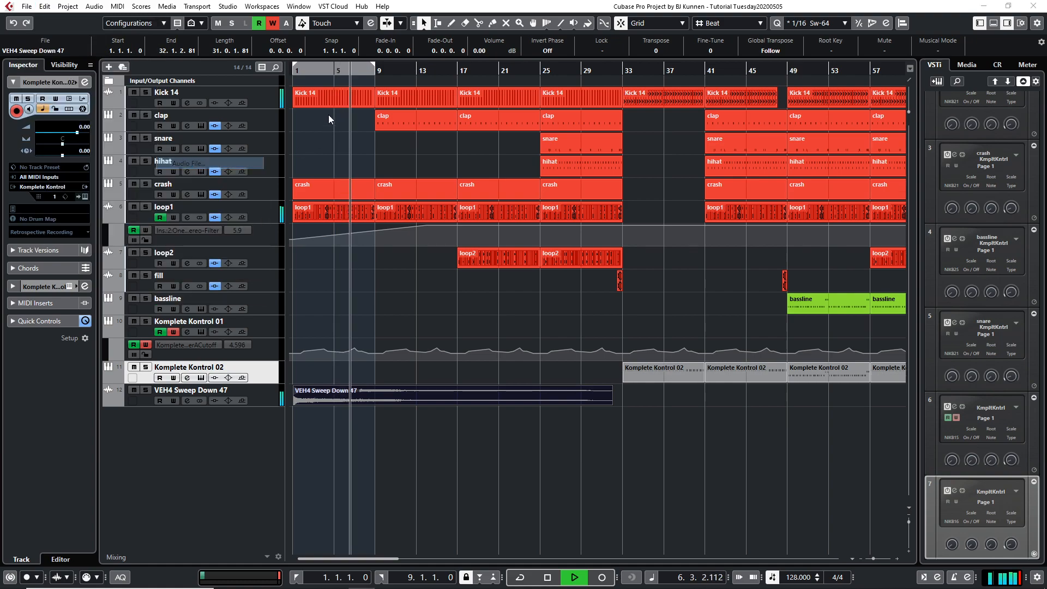
pyautogui.click(207, 28)
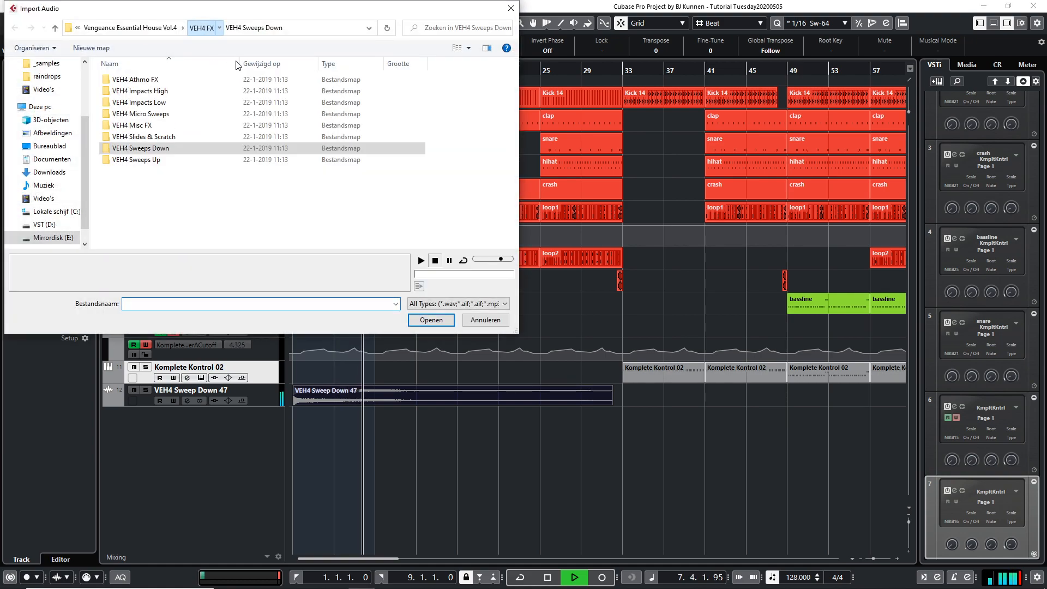
pyautogui.click(144, 163)
pyautogui.doubleClick(144, 163)
pyautogui.scroll(-10, 164, 186)
pyautogui.click(147, 242)
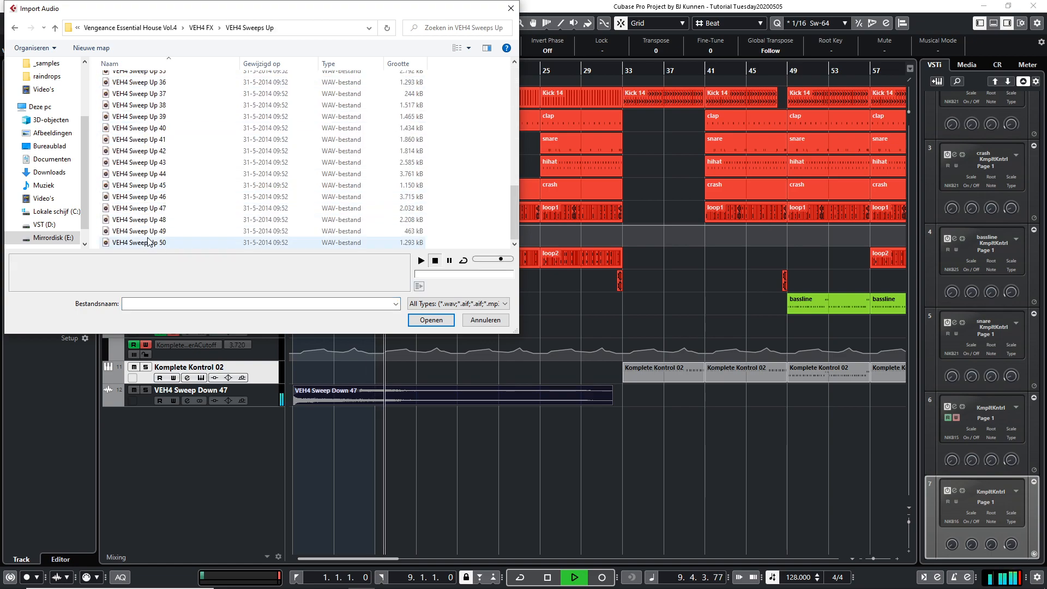
pyautogui.click(147, 232)
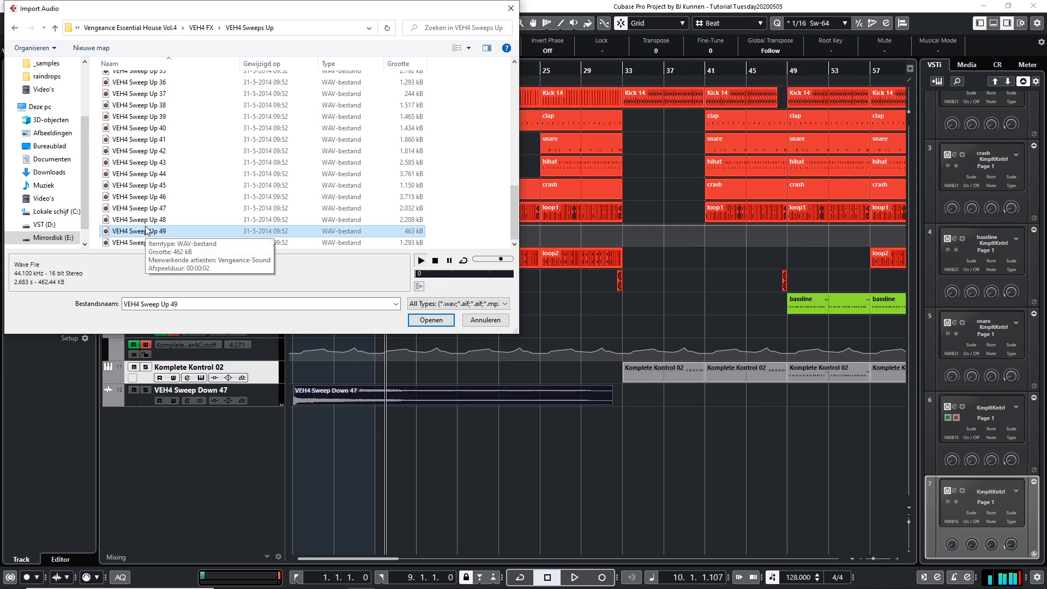
# - Import VEH4 Sweep Up 48, move it to start at 26.2.1.0 so it ends around bar 33, and play from the start
pyautogui.click(146, 221)
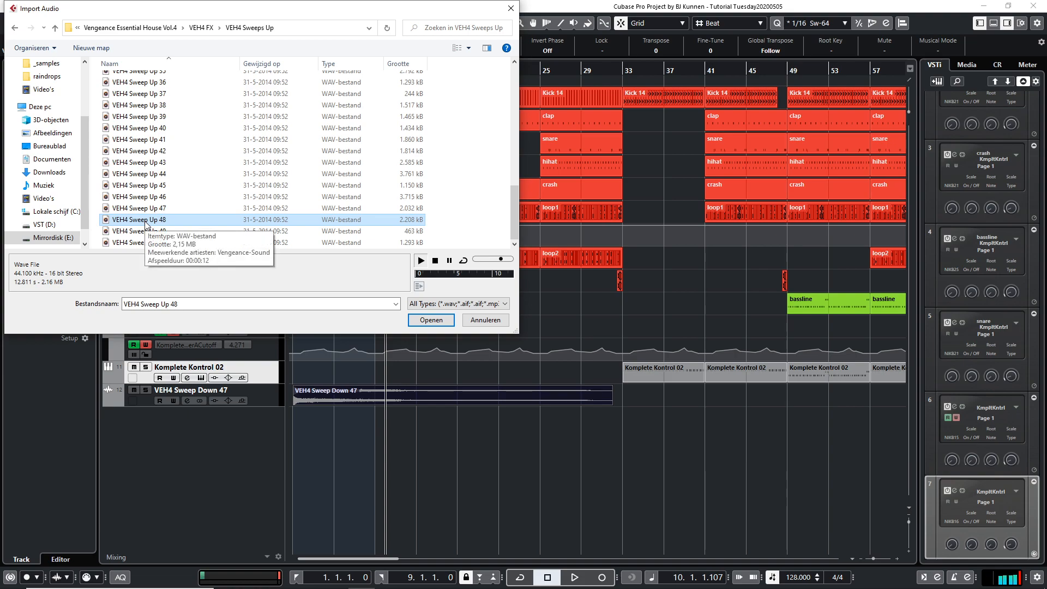
pyautogui.click(430, 320)
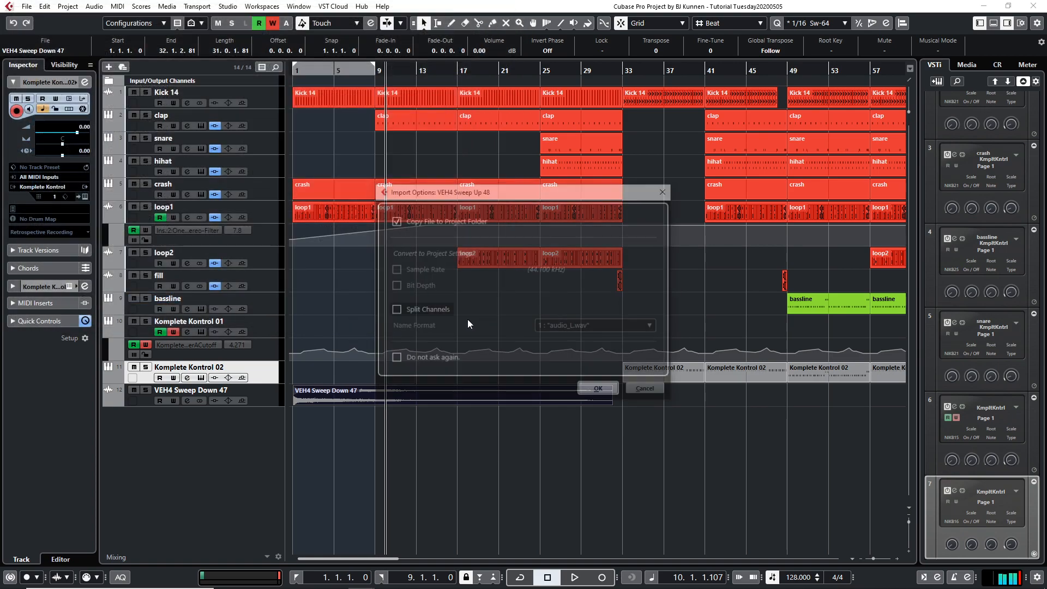
pyautogui.click(599, 391)
pyautogui.moveTo(444, 424); pyautogui.dragTo(601, 414)
pyautogui.press('Home')
pyautogui.press('space')
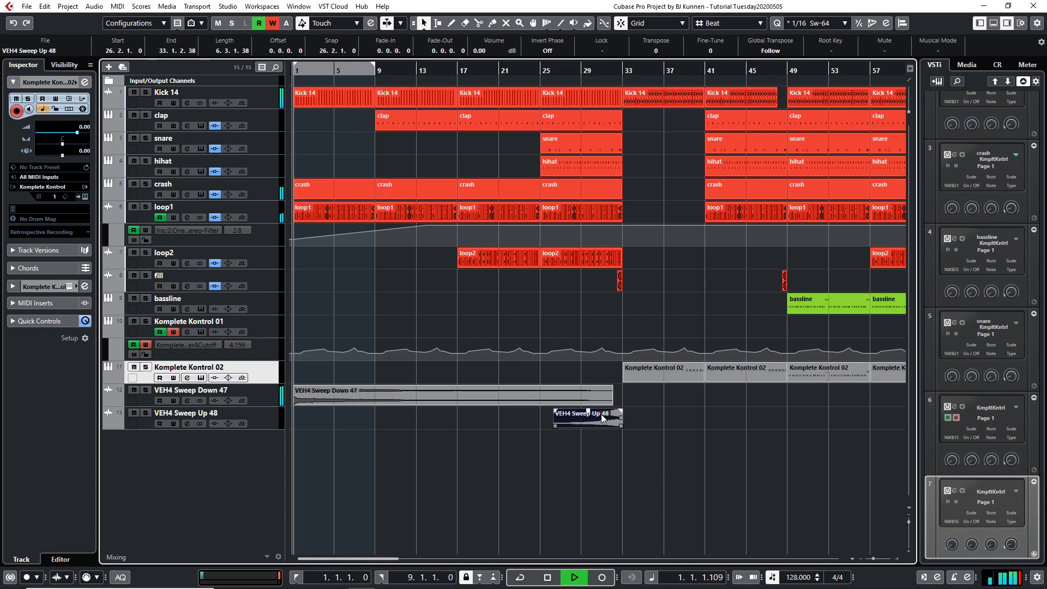
# - Insert StudioEQ in the first insert slot of the VEH4 Sweep Down 47 track
pyautogui.click(268, 393)
pyautogui.click(41, 172)
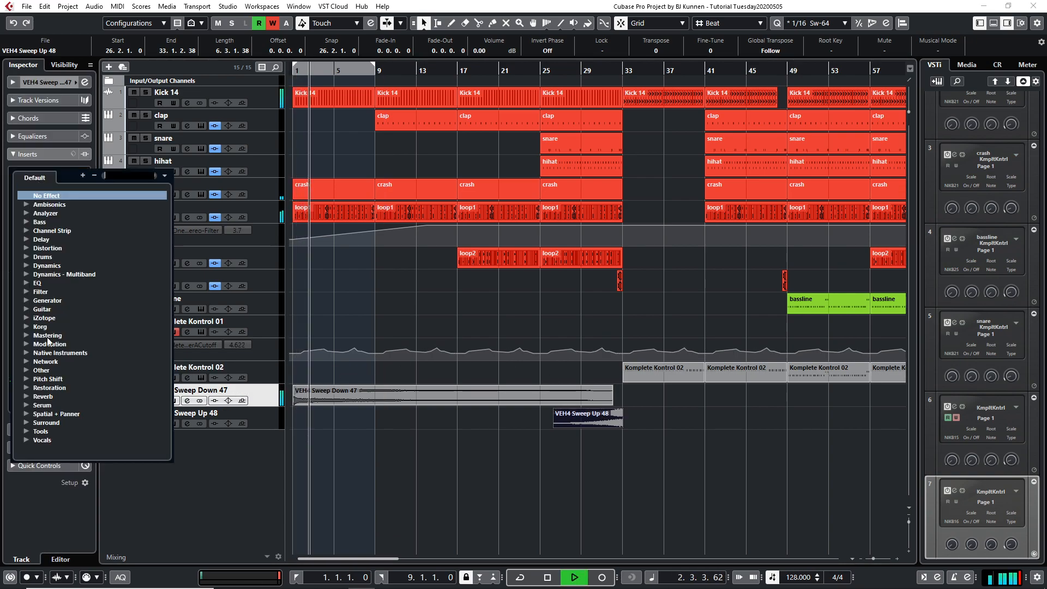
pyautogui.click(25, 282)
pyautogui.scroll(-2, 76, 395)
pyautogui.scroll(-15, 77, 393)
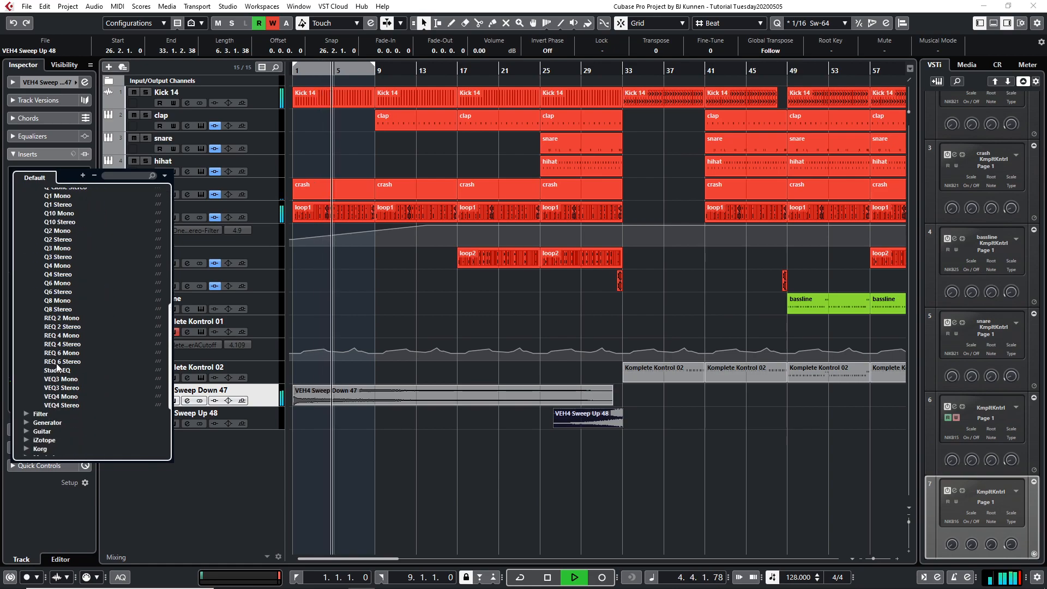
pyautogui.click(58, 370)
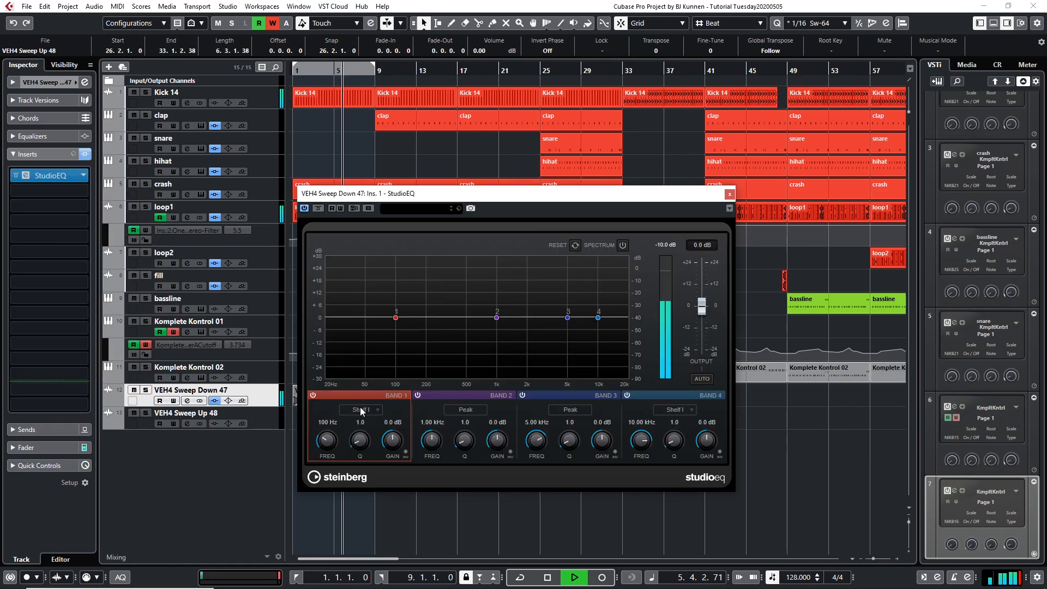
# - Set band 1 of the Sweep Down 47 StudioEQ to the Cut filter type and close the plug-in
pyautogui.click(361, 409)
pyautogui.click(364, 460)
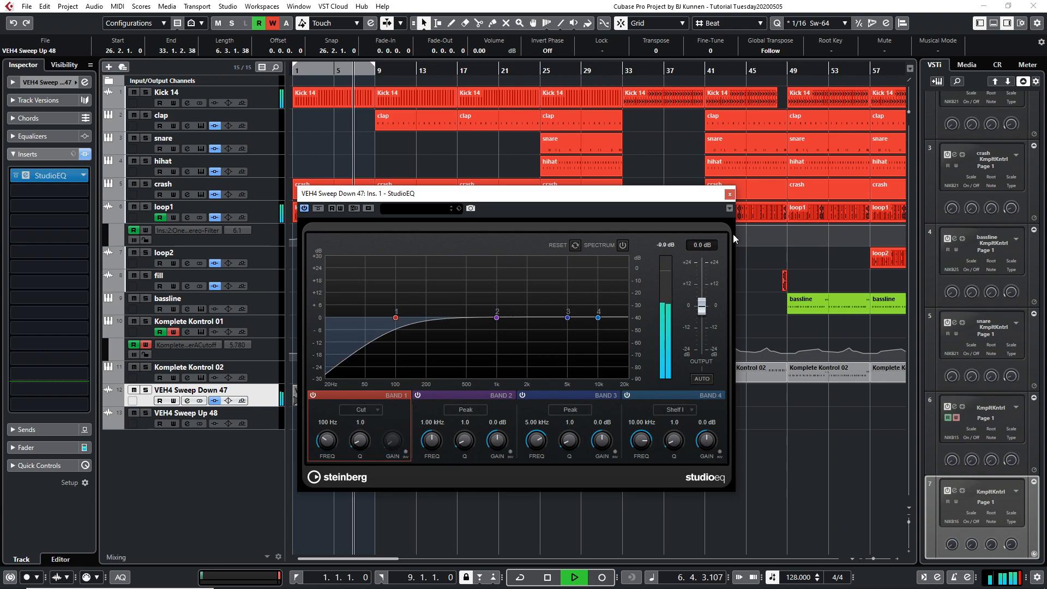
pyautogui.click(730, 195)
# - Insert StudioEQ in the first insert slot of the VEH4 Sweep Up 48 track
pyautogui.press('Down')
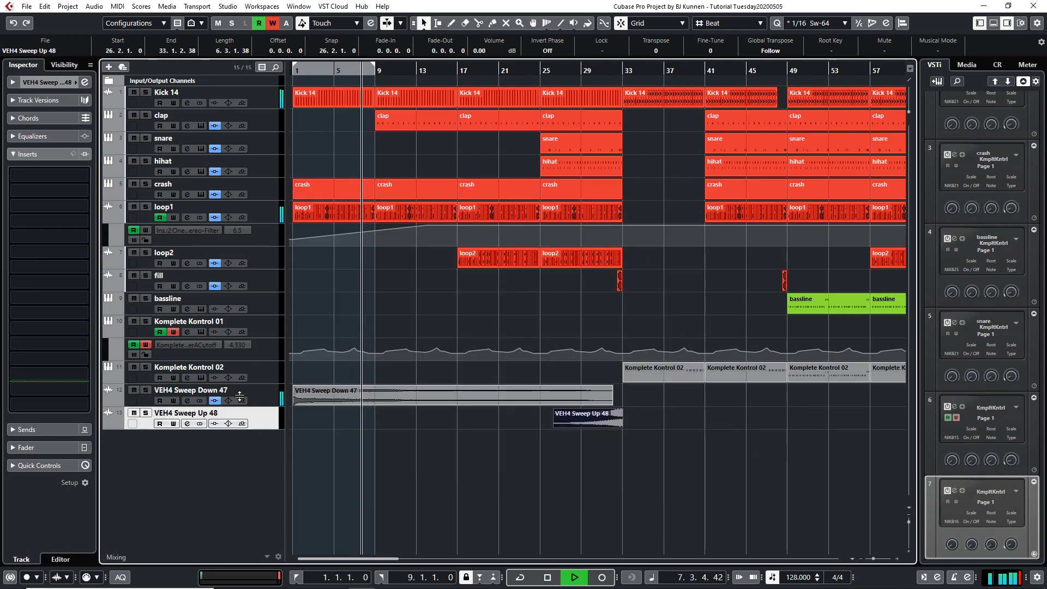
pyautogui.click(62, 175)
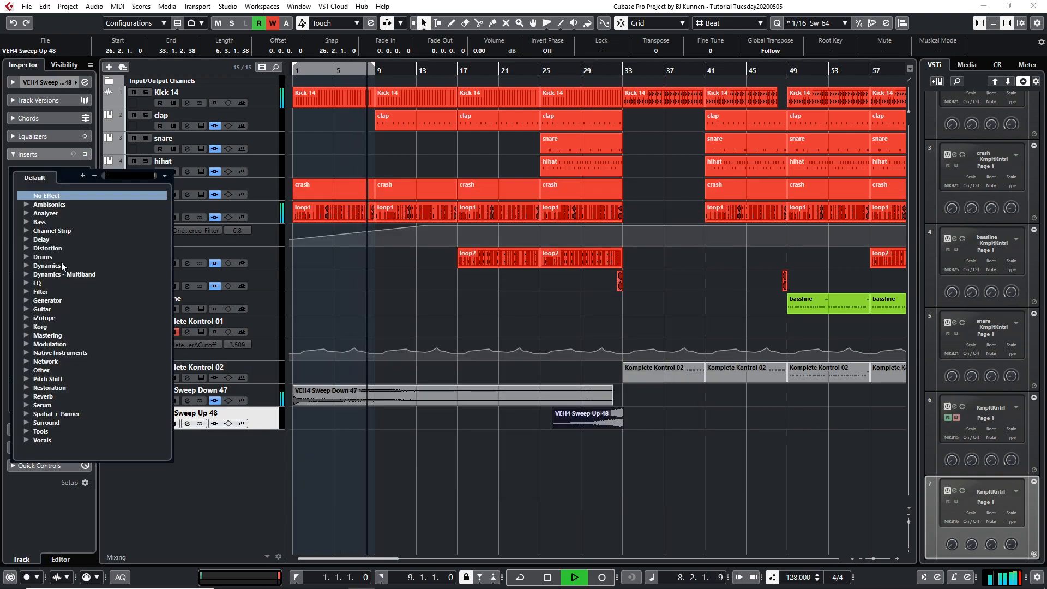
pyautogui.click(26, 283)
pyautogui.scroll(-10, 66, 382)
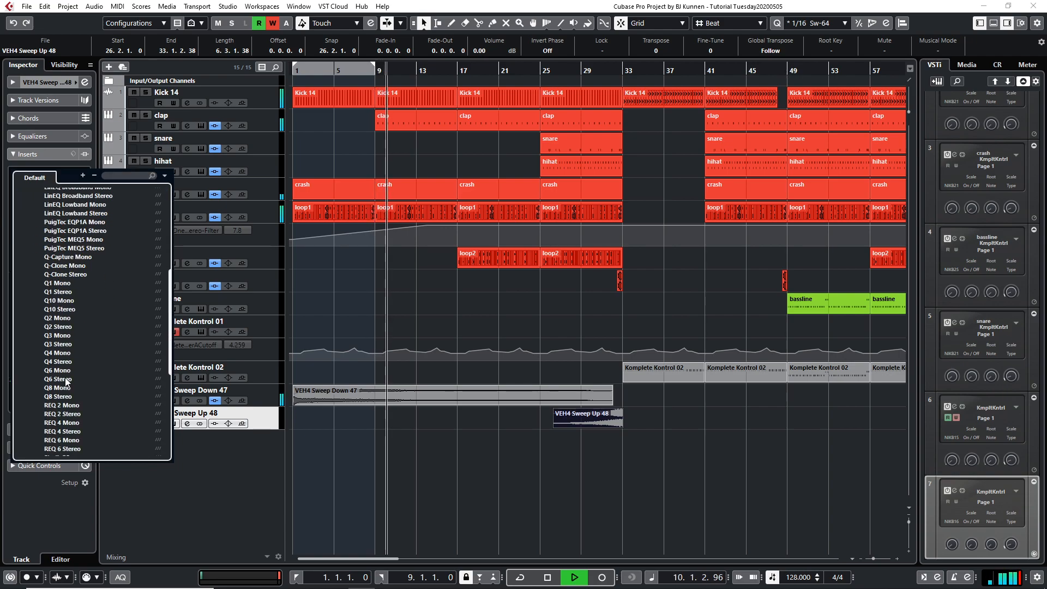
pyautogui.click(63, 413)
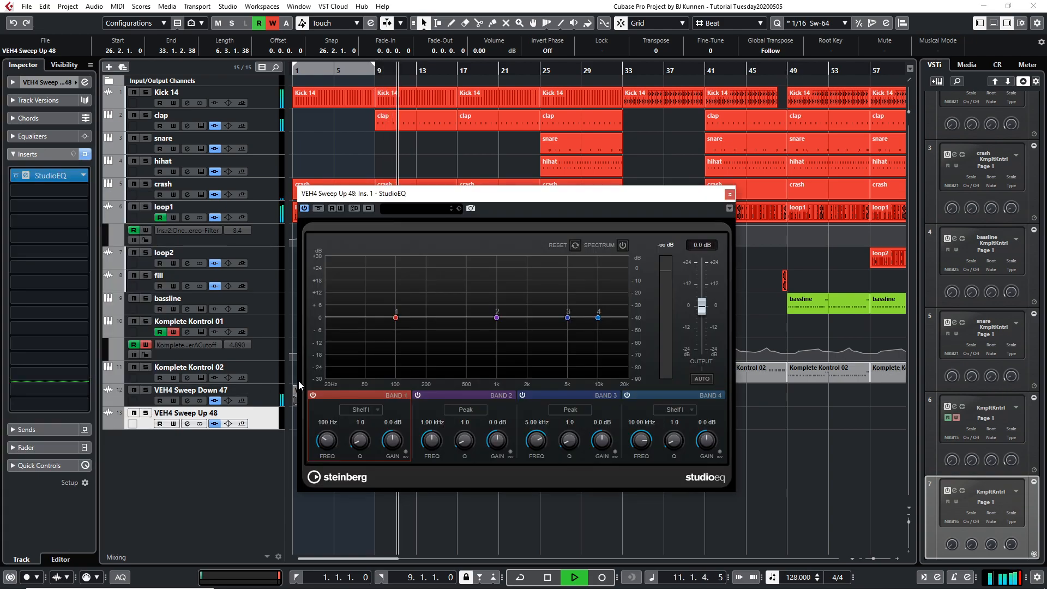
# - Set band 1 of the Sweep Up 48 StudioEQ to the Cut filter type and close the plug-in
pyautogui.click(361, 410)
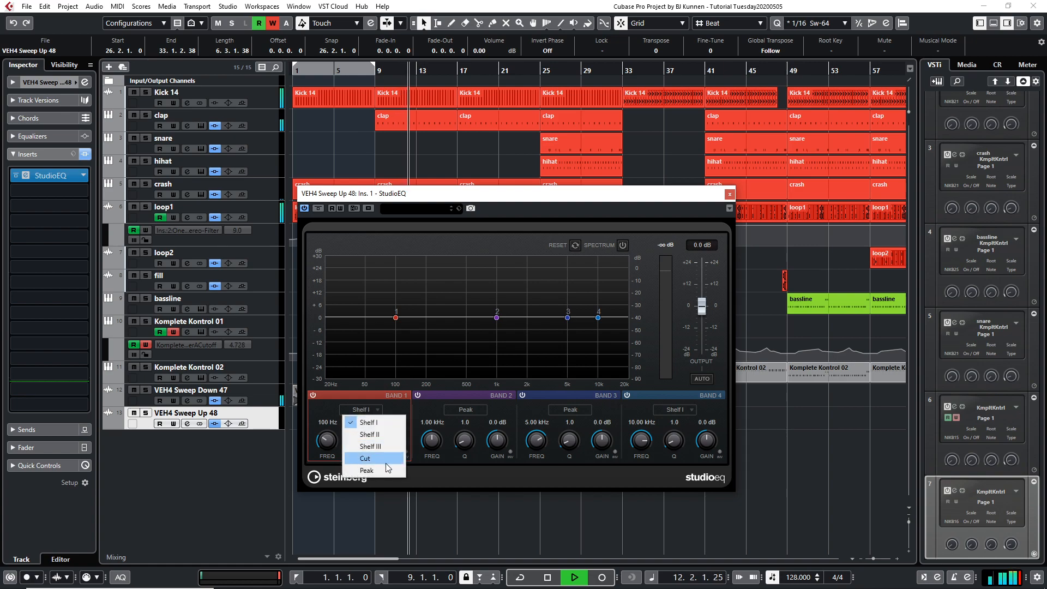
pyautogui.click(382, 459)
pyautogui.click(729, 195)
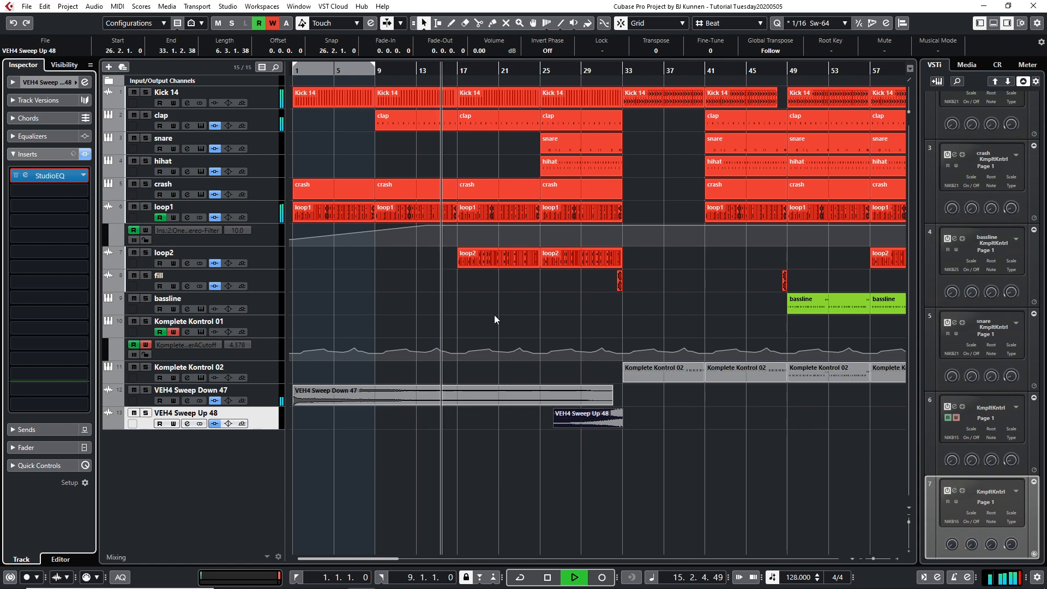
# - Duplicate the VEH4 Sweep Down 47 event so that the copy starts at bar 33
pyautogui.click(371, 395)
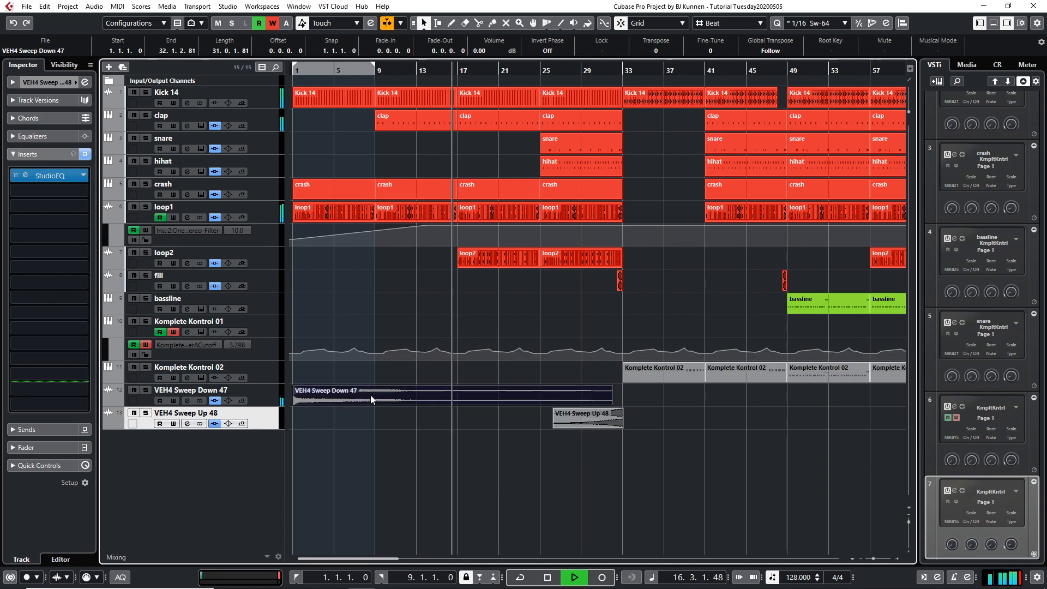
pyautogui.hotkey('ctrl', 'd')
pyautogui.moveTo(586, 400)
pyautogui.mouseDown()
pyautogui.moveTo(609, 402)
pyautogui.moveTo(595, 400)
pyautogui.mouseUp()
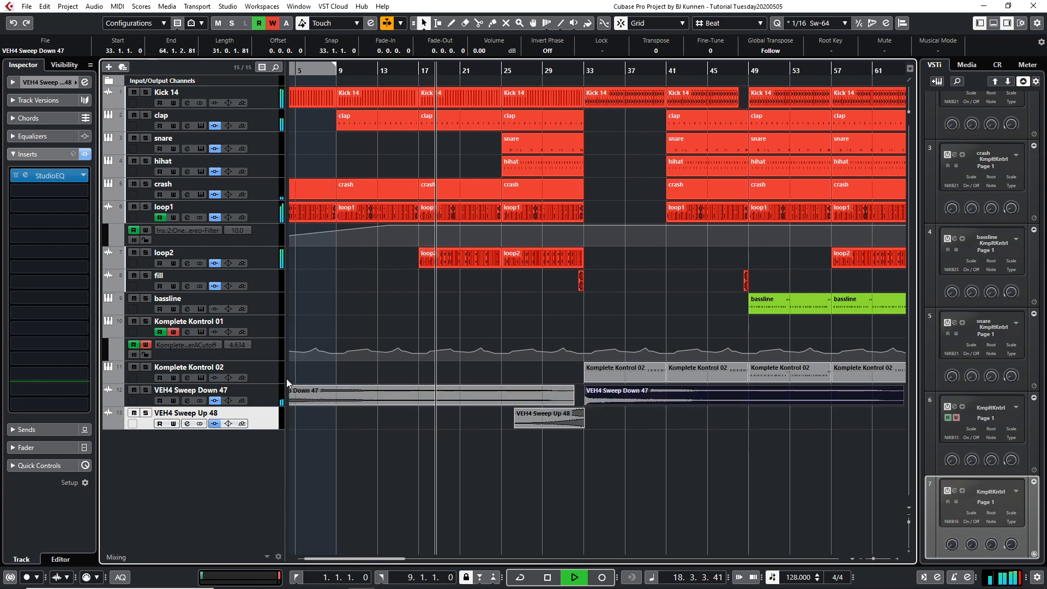
# - Rename the Komplete Kontrol 02 track as deepbass
pyautogui.click(260, 371)
pyautogui.doubleClick(203, 366)
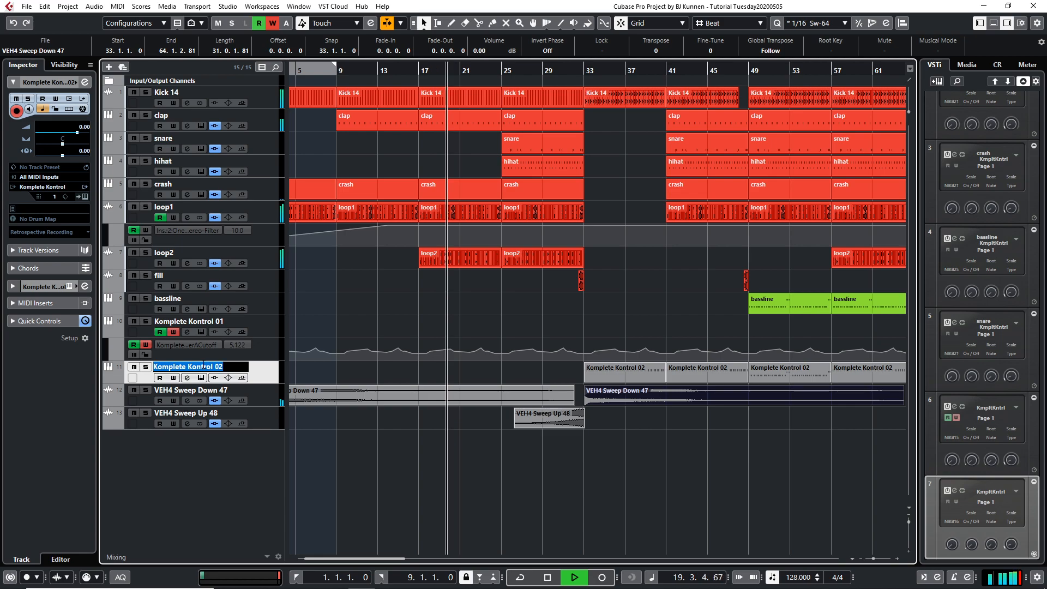
pyautogui.write('deepbass')
pyautogui.press('Return')
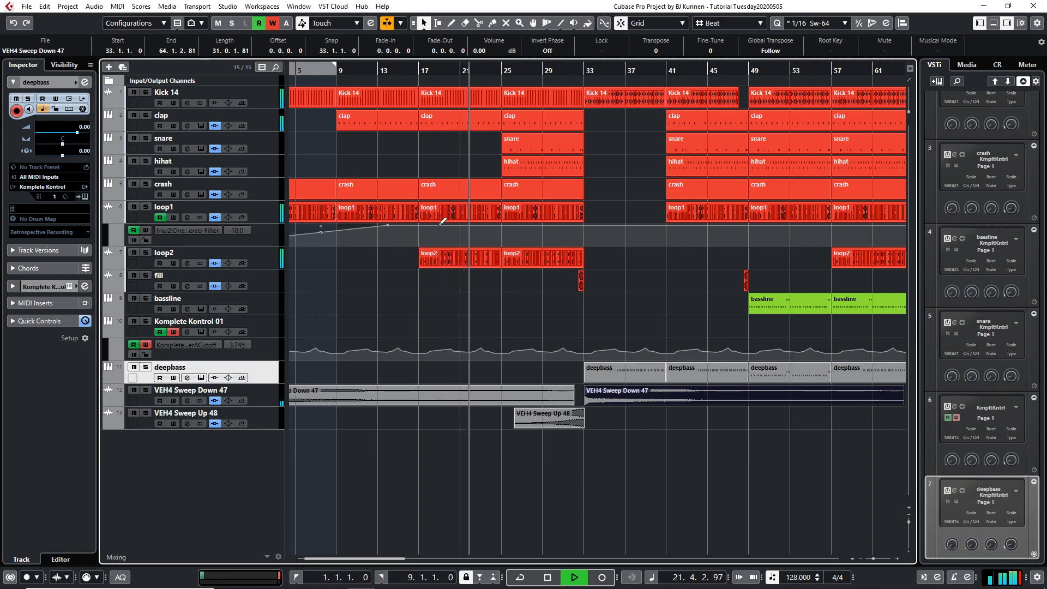
# - Colour all the deepbass events cyan and the two Komplete Kontrol 01 events from bar 73 blue
pyautogui.moveTo(573, 372); pyautogui.dragTo(737, 350)
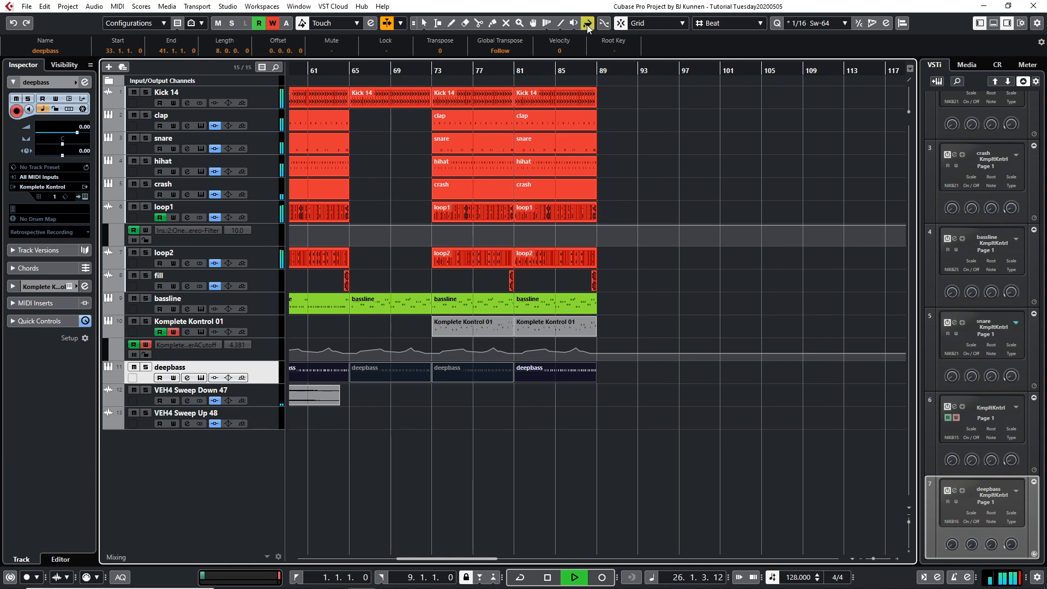
pyautogui.click(576, 375)
pyautogui.moveTo(620, 324); pyautogui.dragTo(478, 329)
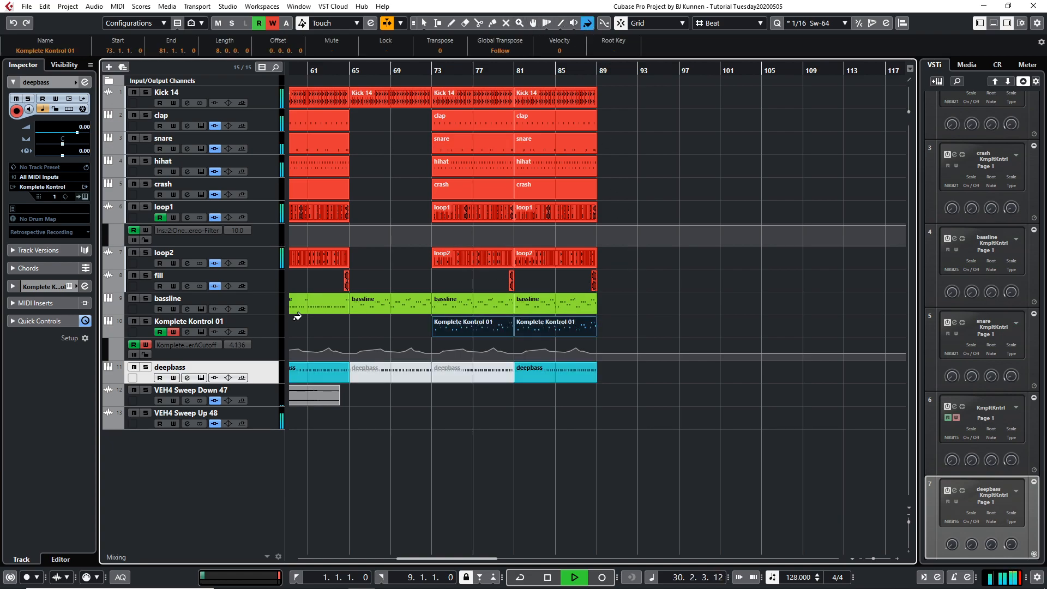
# - Rename the Komplete Kontrol 01 track as melody and stop playback
pyautogui.doubleClick(220, 322)
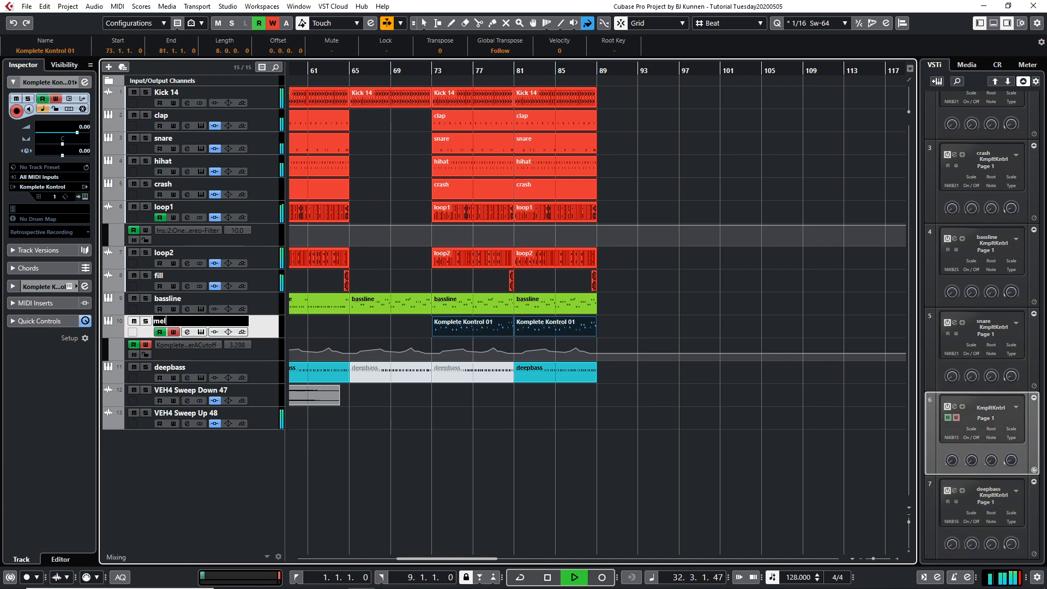
pyautogui.press('Return')
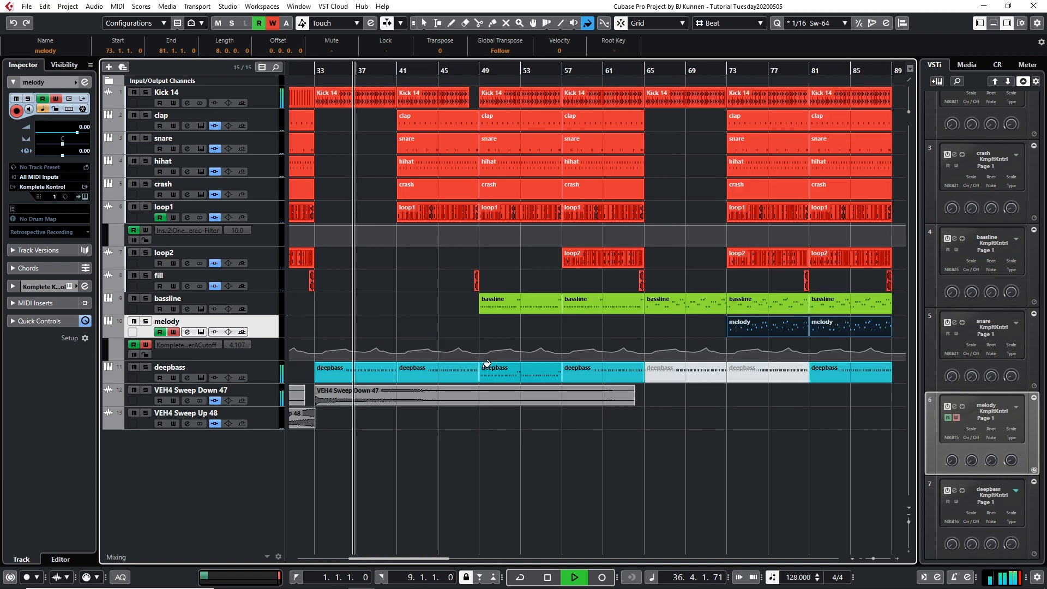
pyautogui.press('space')
# - Insert the Chopper modulation effect in the second insert slot of the VEH4 Sweep Down 47 track
pyautogui.click(274, 404)
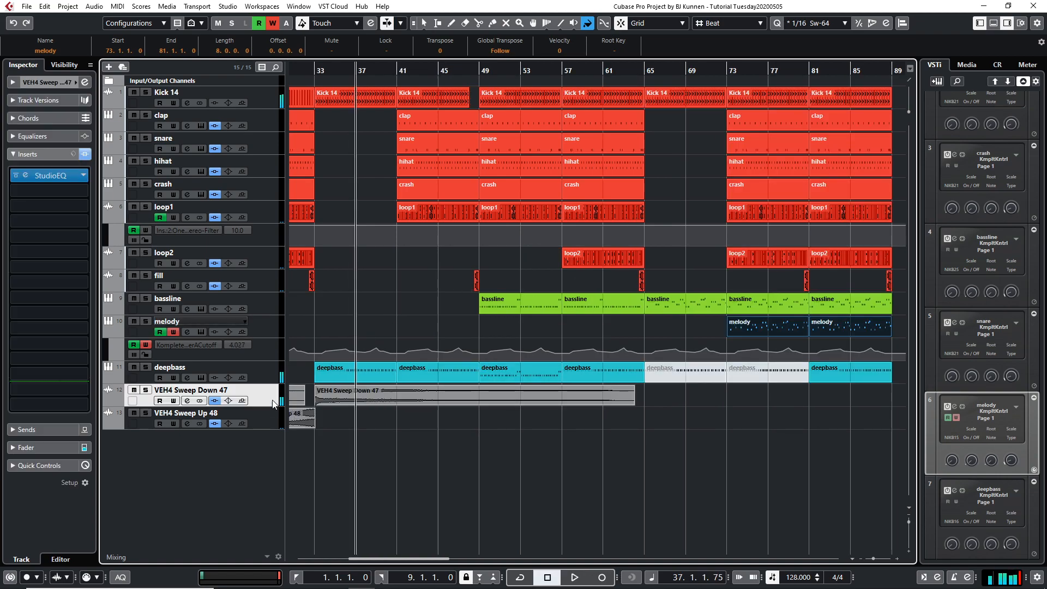
pyautogui.click(43, 190)
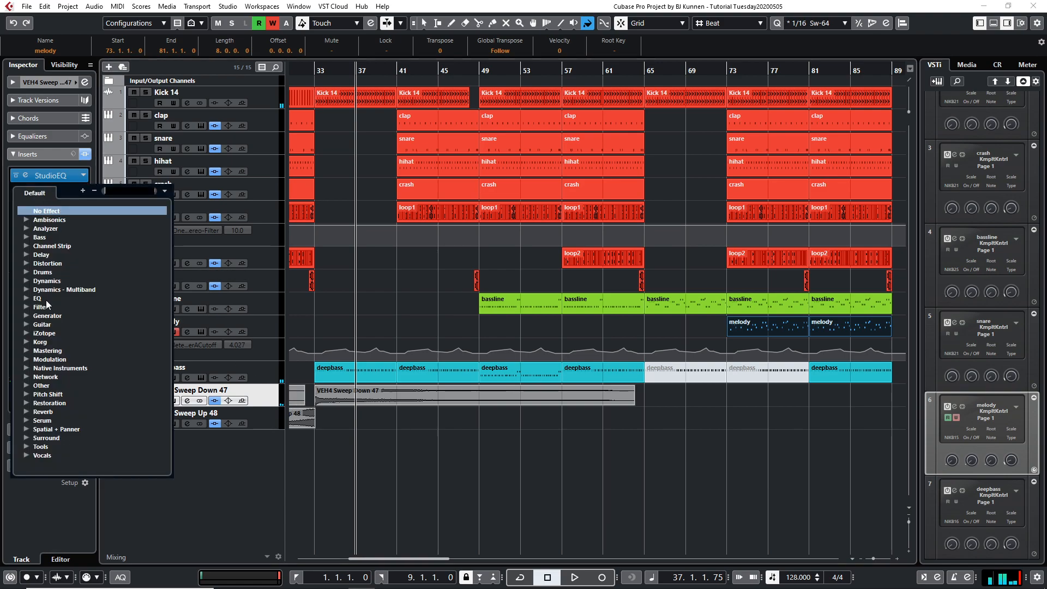
pyautogui.click(25, 360)
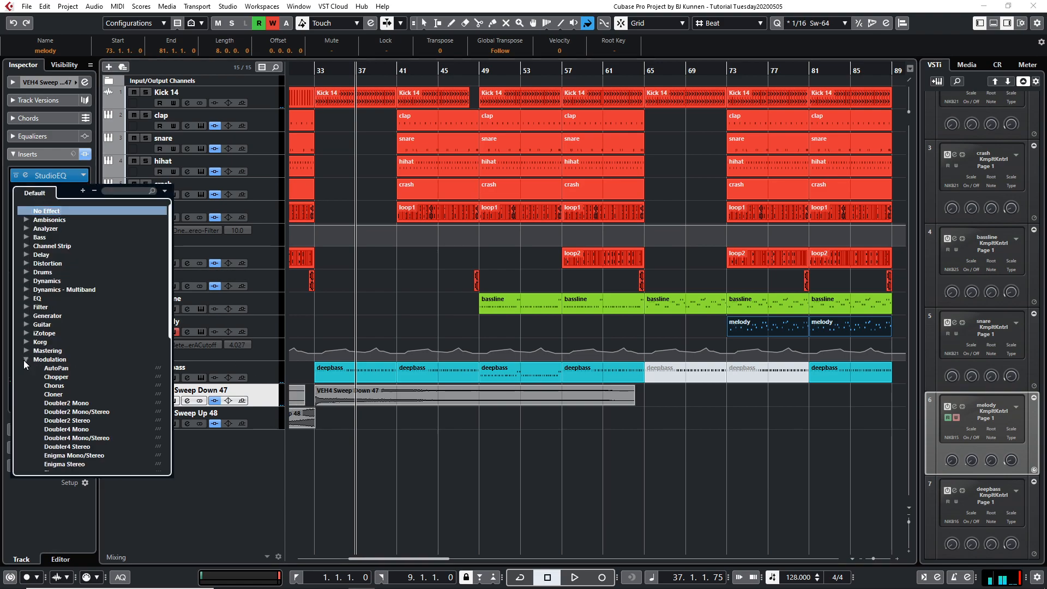
pyautogui.click(57, 377)
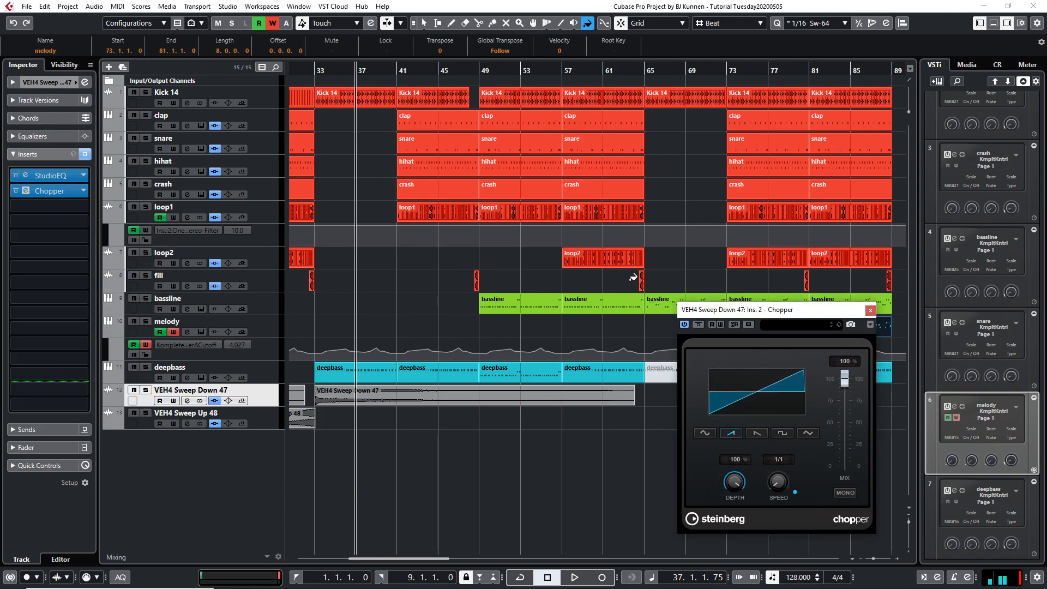
# - Give the Chopper a sine waveform, mono mode and a speed of 1/4 while playing from bar 33
pyautogui.click(705, 433)
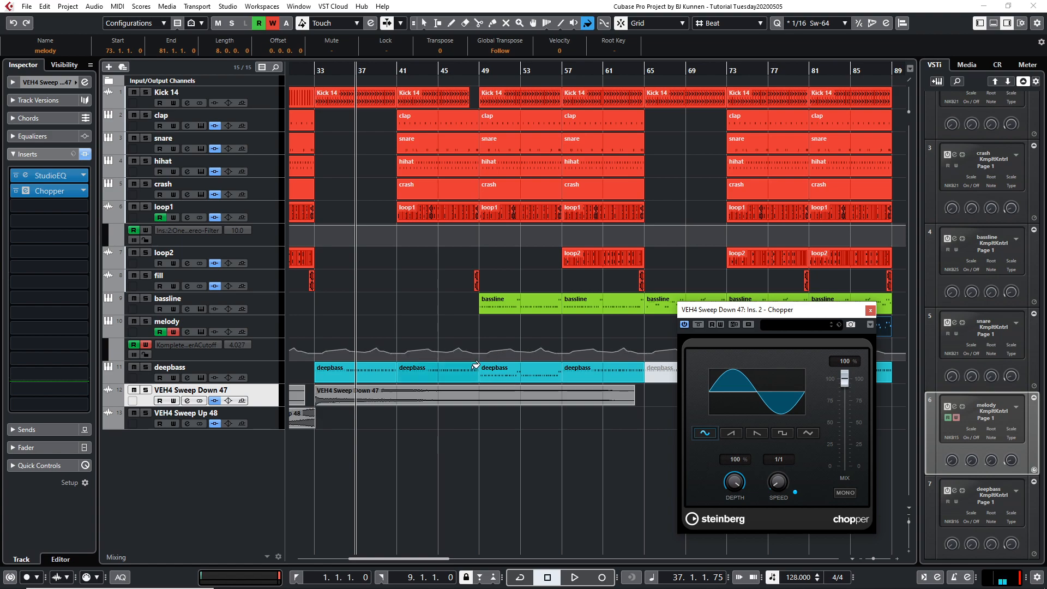
pyautogui.click(313, 71)
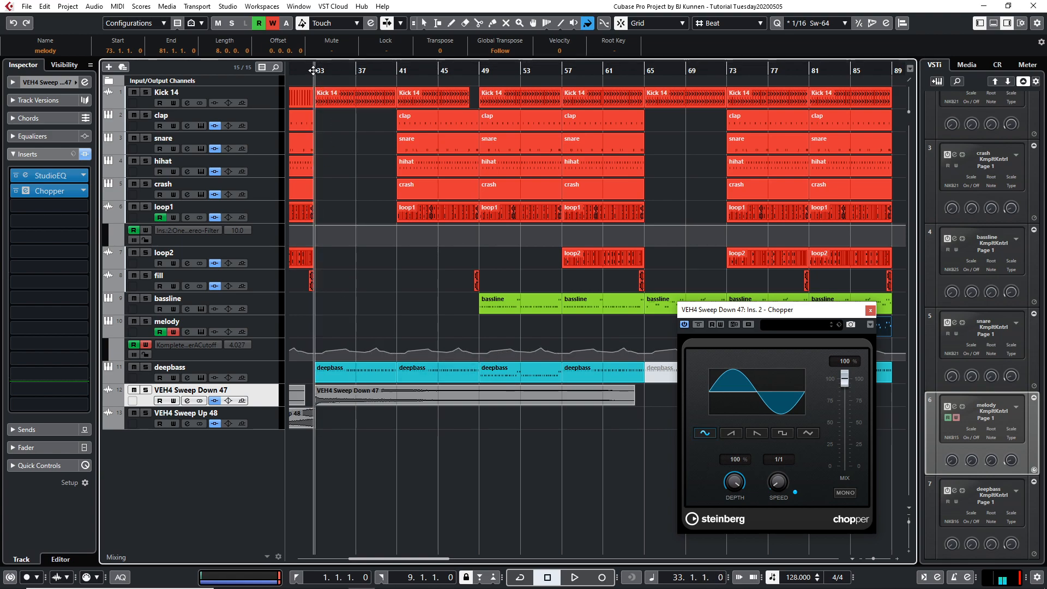
pyautogui.press('space')
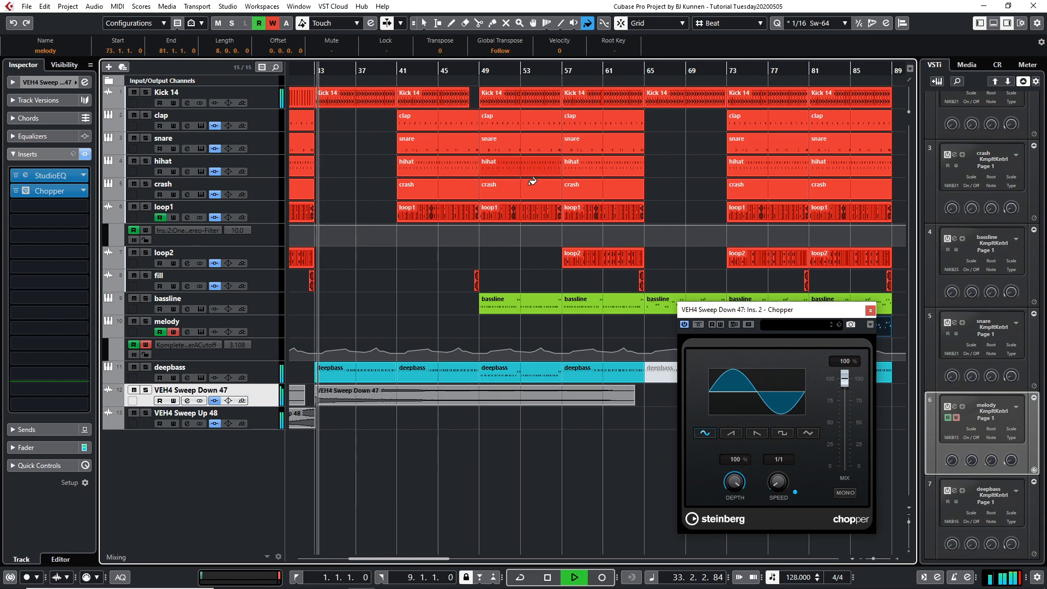
pyautogui.click(845, 492)
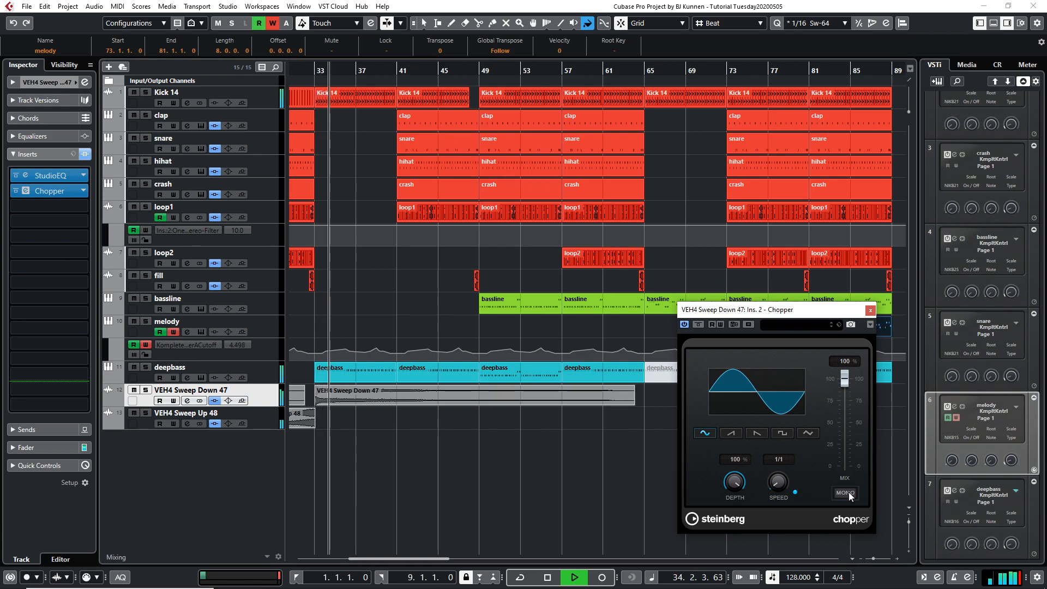
pyautogui.click(778, 461)
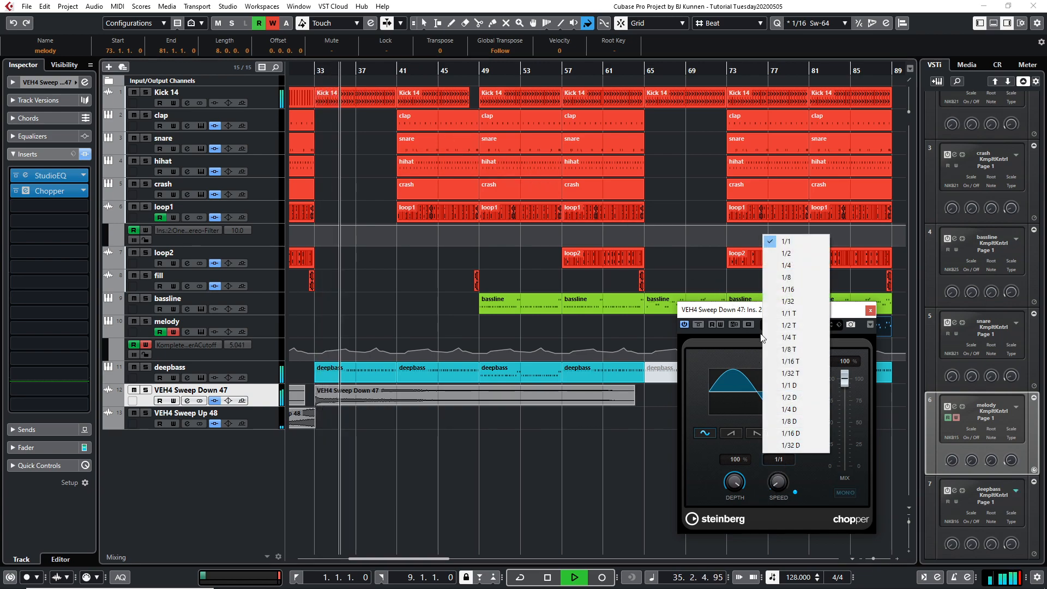
pyautogui.click(788, 257)
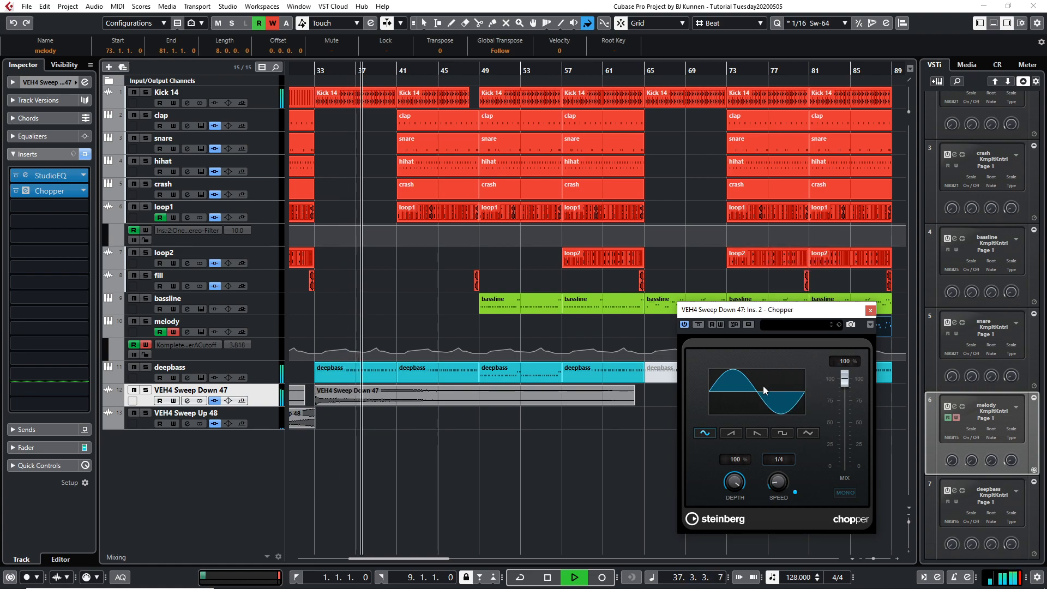
# - Try the Chopper's triangle waveform, switch to the rising sawtooth and lower the mix to 52%
pyautogui.click(804, 433)
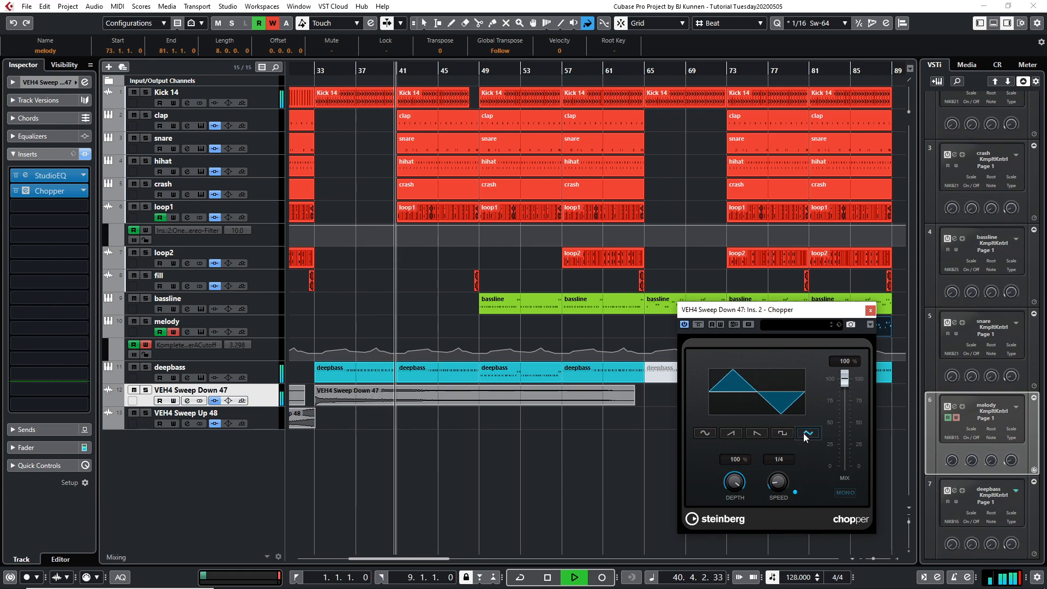
pyautogui.click(729, 434)
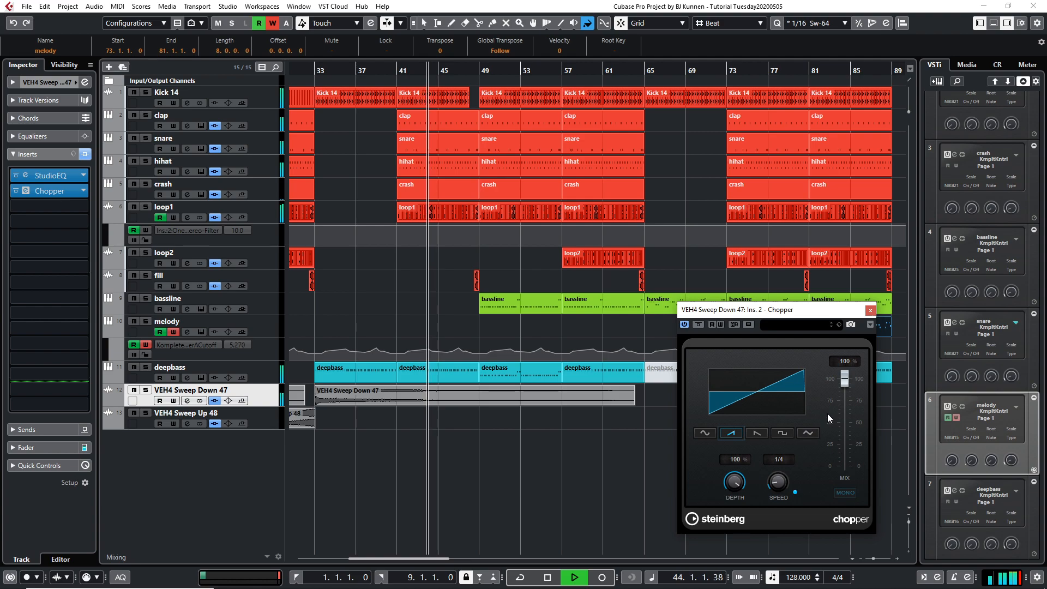
pyautogui.moveTo(845, 377); pyautogui.dragTo(848, 427)
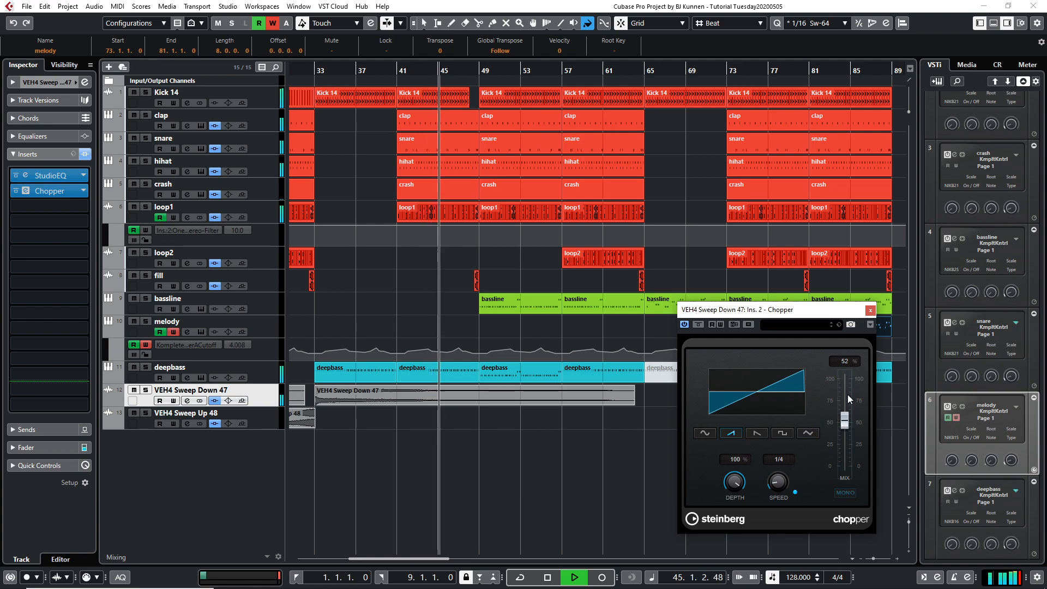
# - Replay from bar 33 with the kick temporarily muted, adjust the Chopper mix to 73% and close the plug-in
pyautogui.click(313, 70)
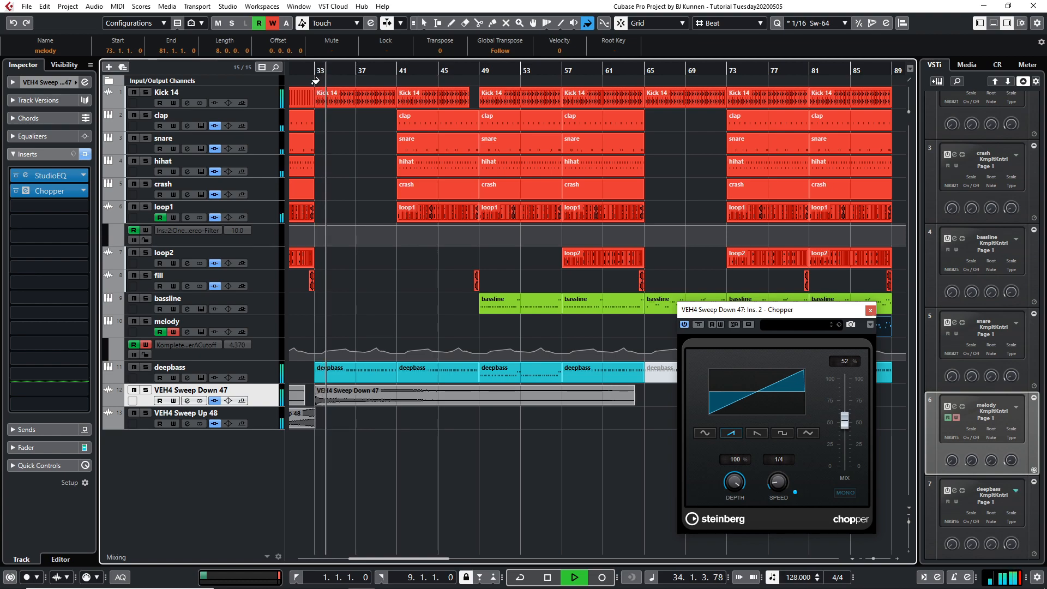
pyautogui.click(133, 92)
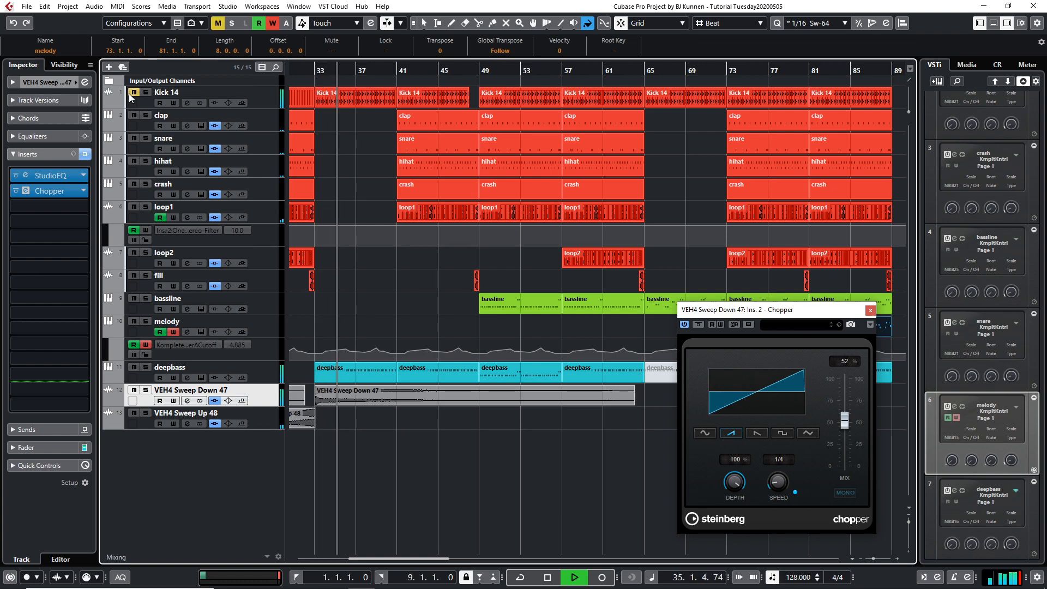
pyautogui.moveTo(845, 420); pyautogui.dragTo(848, 388)
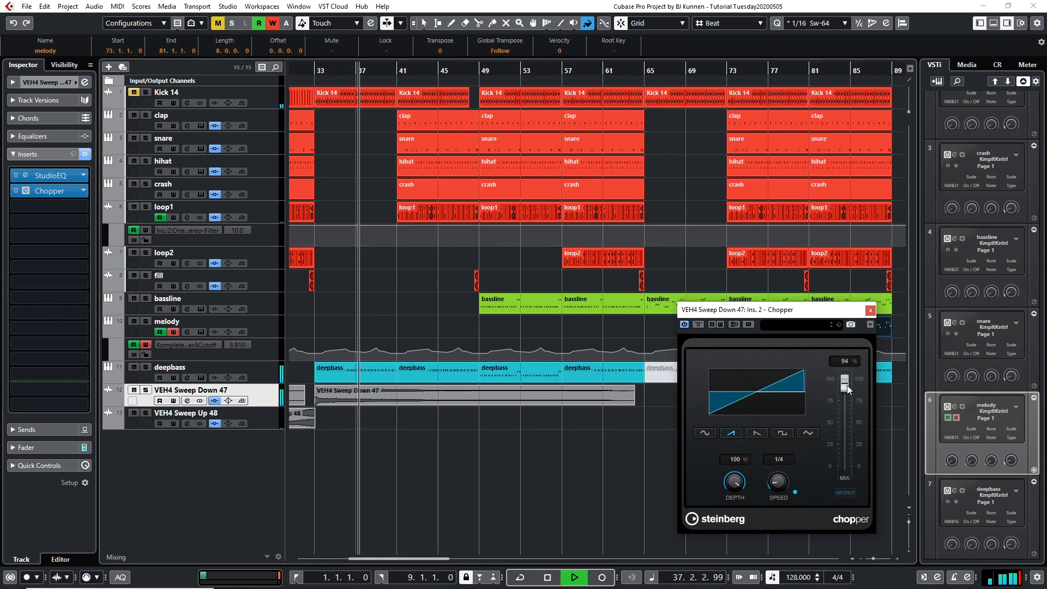
pyautogui.click(134, 92)
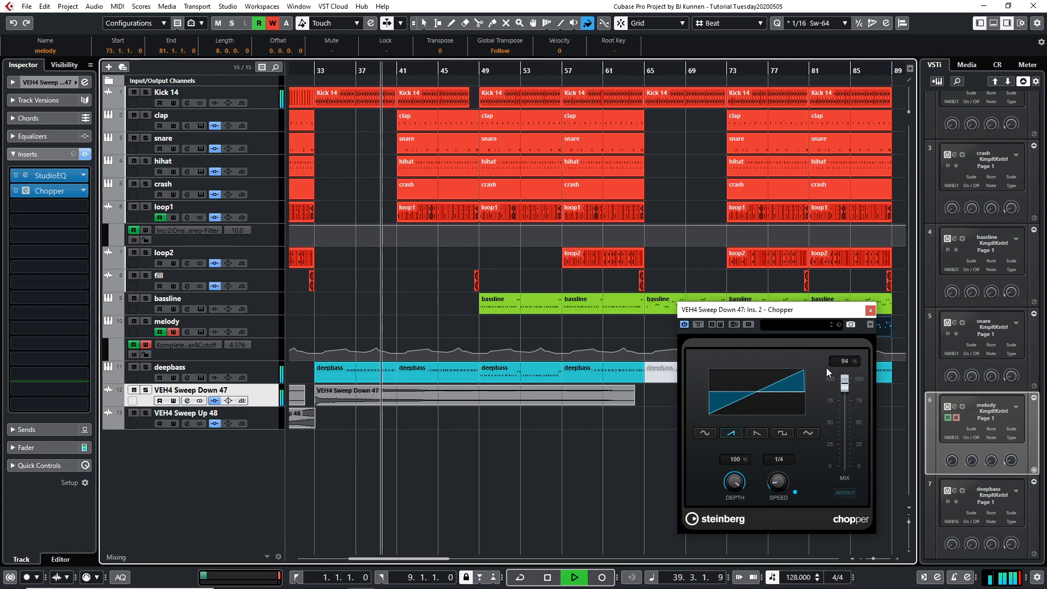
pyautogui.moveTo(844, 383); pyautogui.dragTo(846, 404)
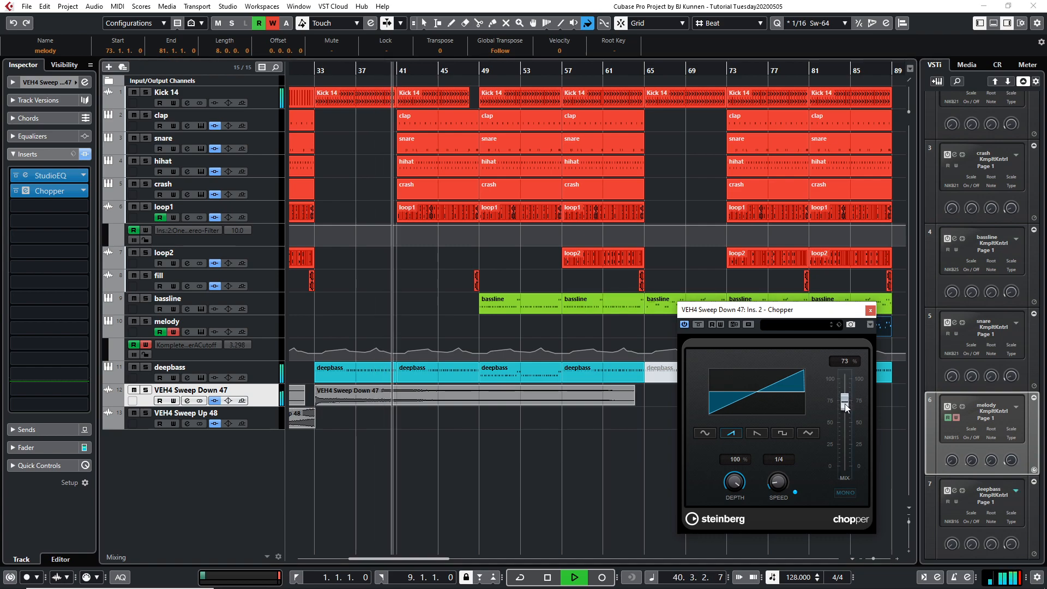
pyautogui.click(871, 309)
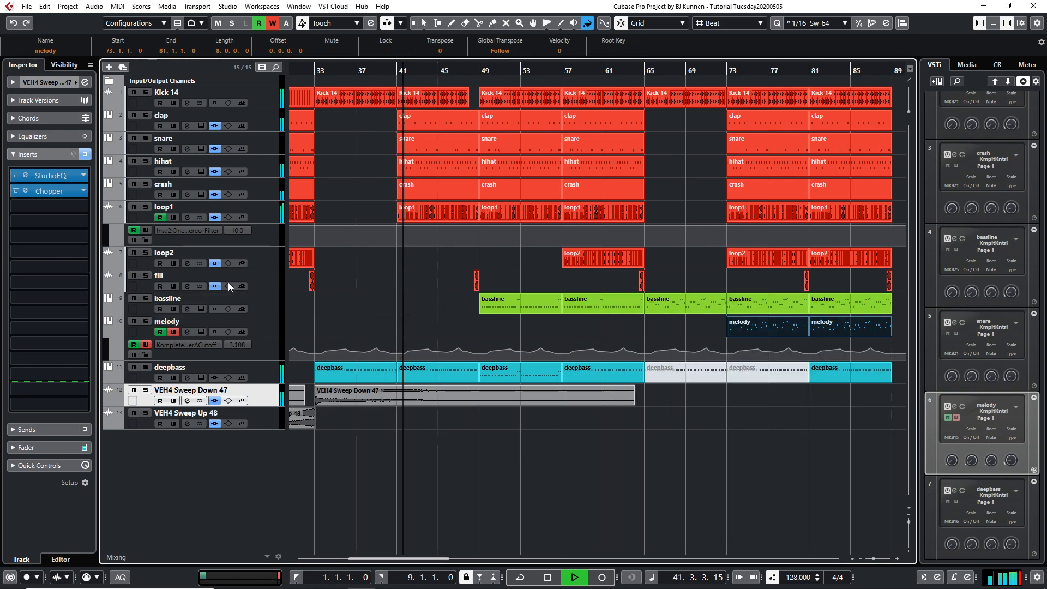
# - Set the volume of the VEH4 Sweep Down 47 track to -6 dB
pyautogui.click(44, 82)
pyautogui.doubleClick(73, 127)
pyautogui.write('-6')
pyautogui.press('Return')
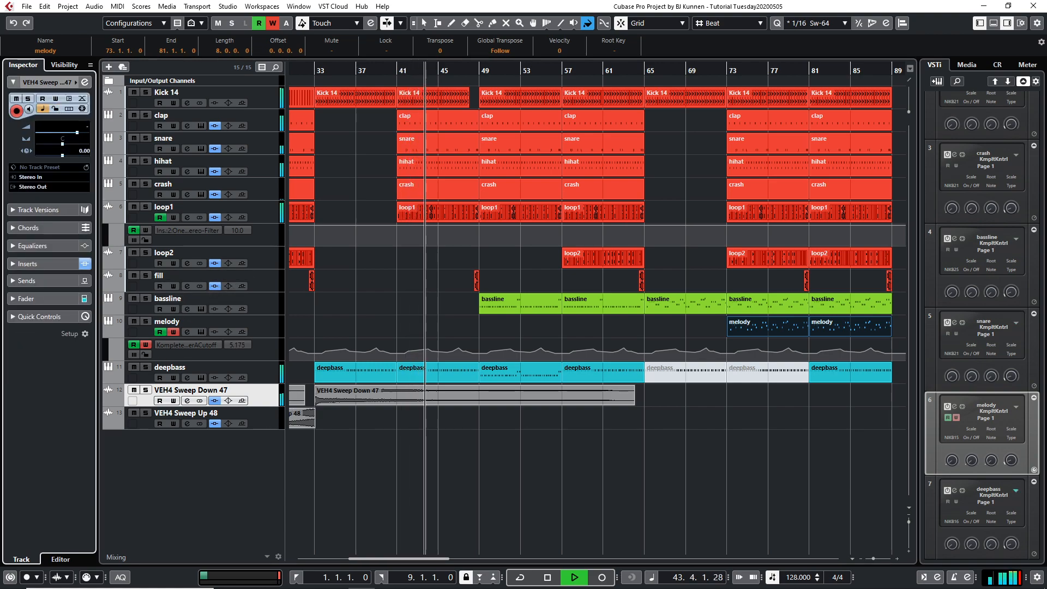
# - Set the volume of the VEH4 Sweep Up 48 track to -6 dB
pyautogui.click(269, 420)
pyautogui.doubleClick(88, 126)
pyautogui.write('-6')
pyautogui.press('Return')
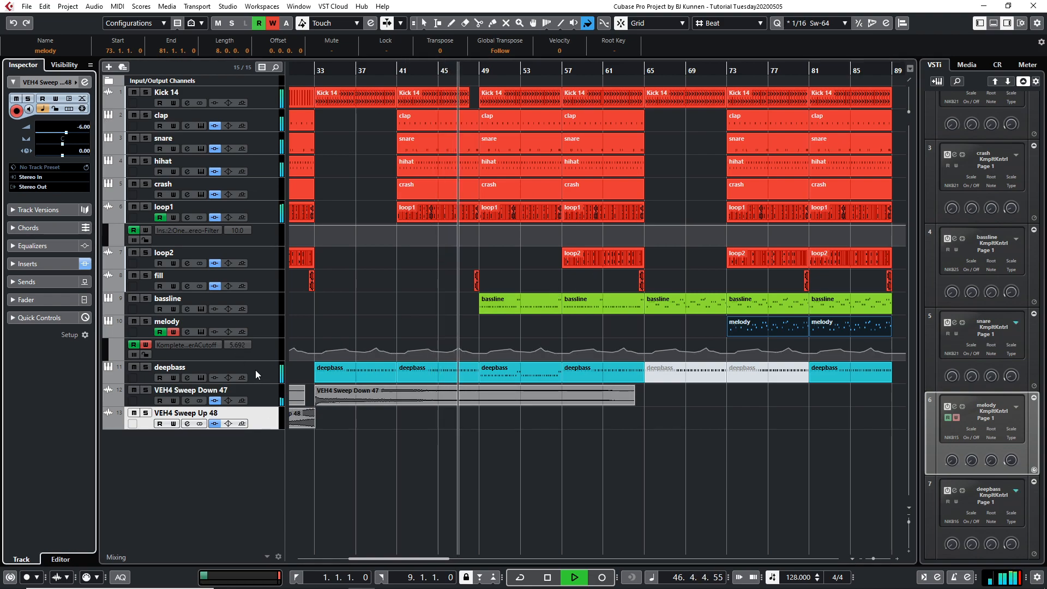
# - Insert PingPongDelay in the first audio insert slot of the deepbass track
pyautogui.click(256, 373)
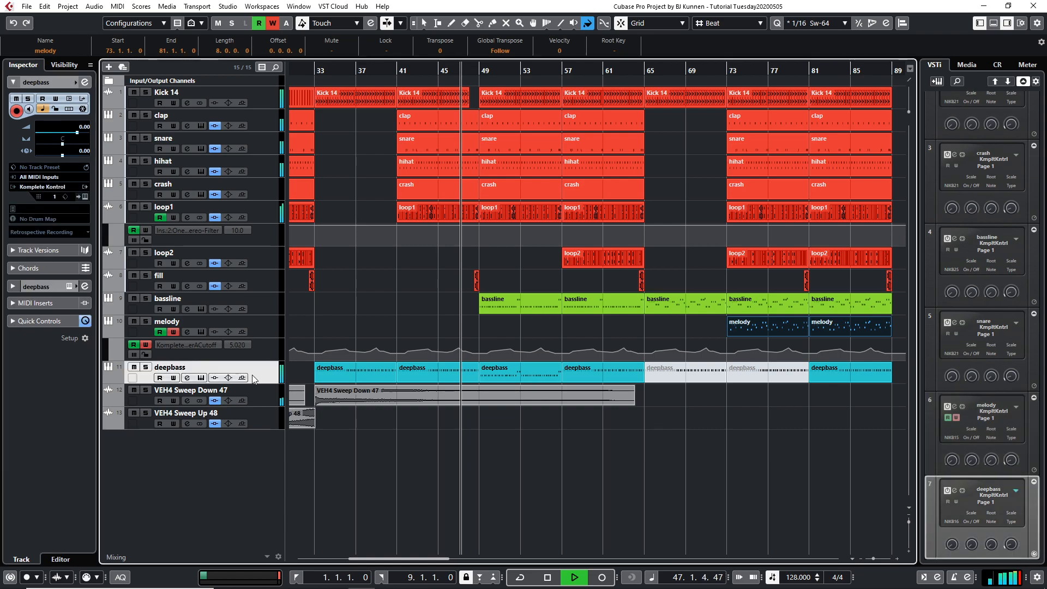
pyautogui.click(13, 287)
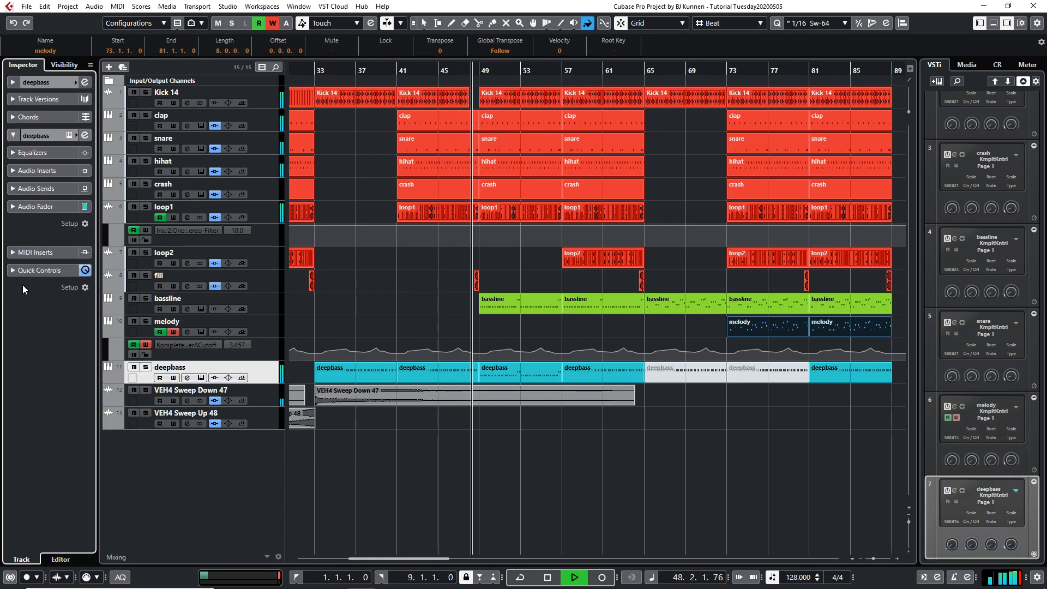
pyautogui.click(18, 171)
pyautogui.click(27, 192)
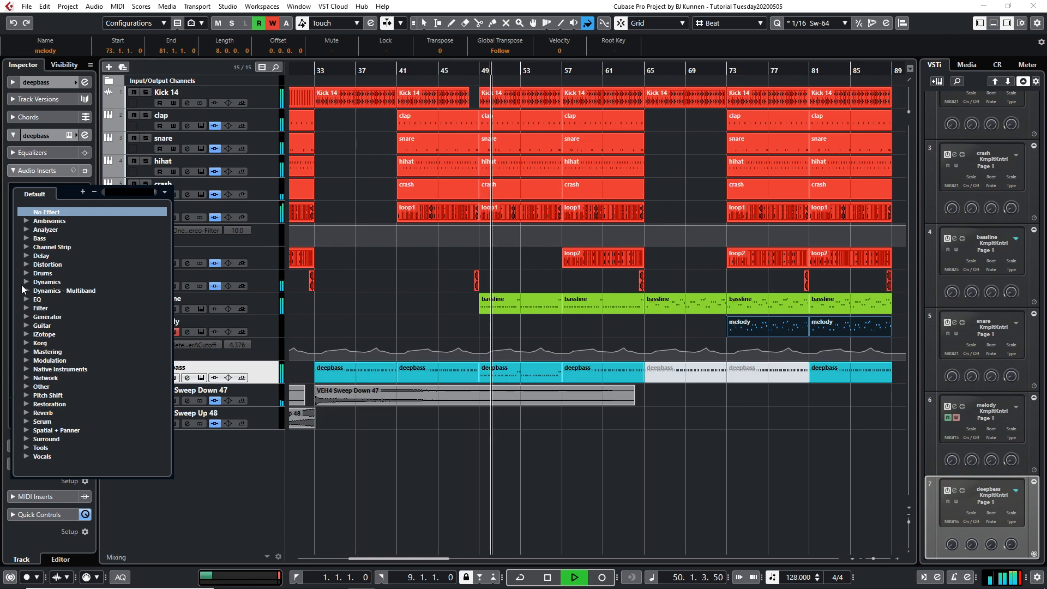
pyautogui.click(28, 255)
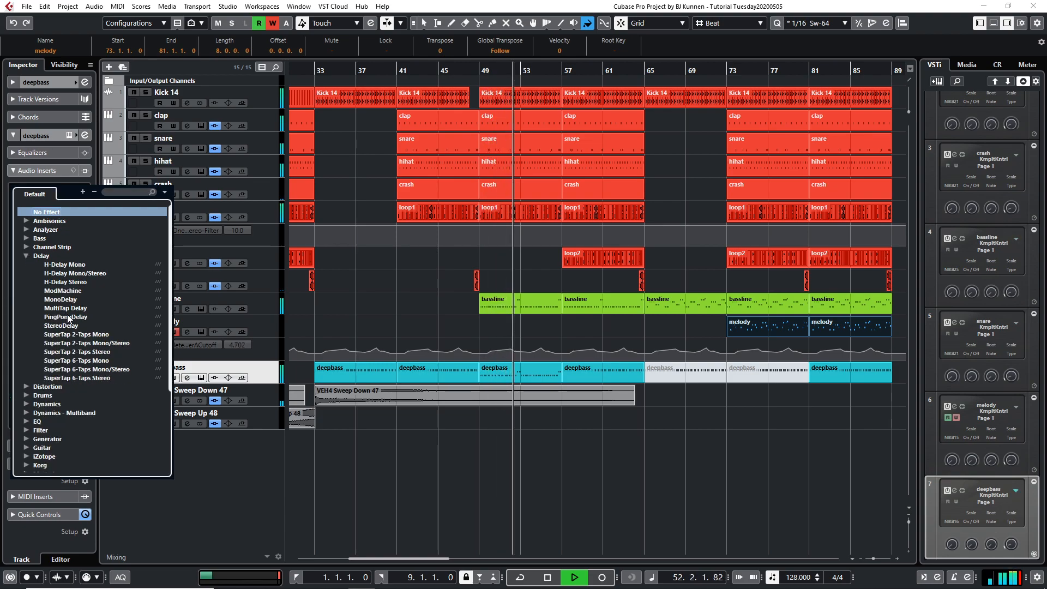
pyautogui.click(65, 317)
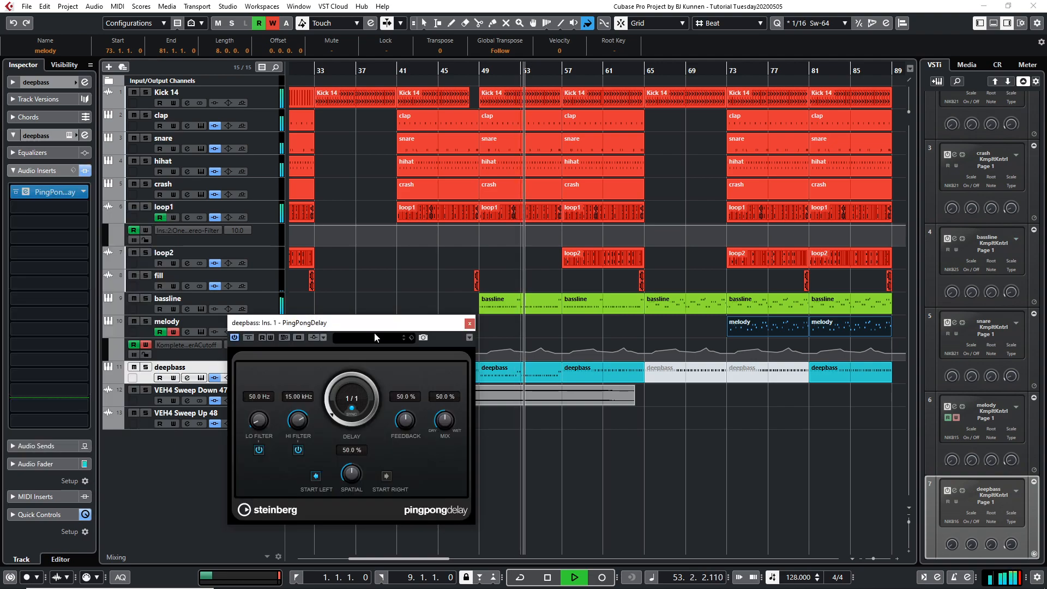
# - Solo the deepbass track, load the Chamber preset in PingPongDelay and stop playback
pyautogui.click(351, 337)
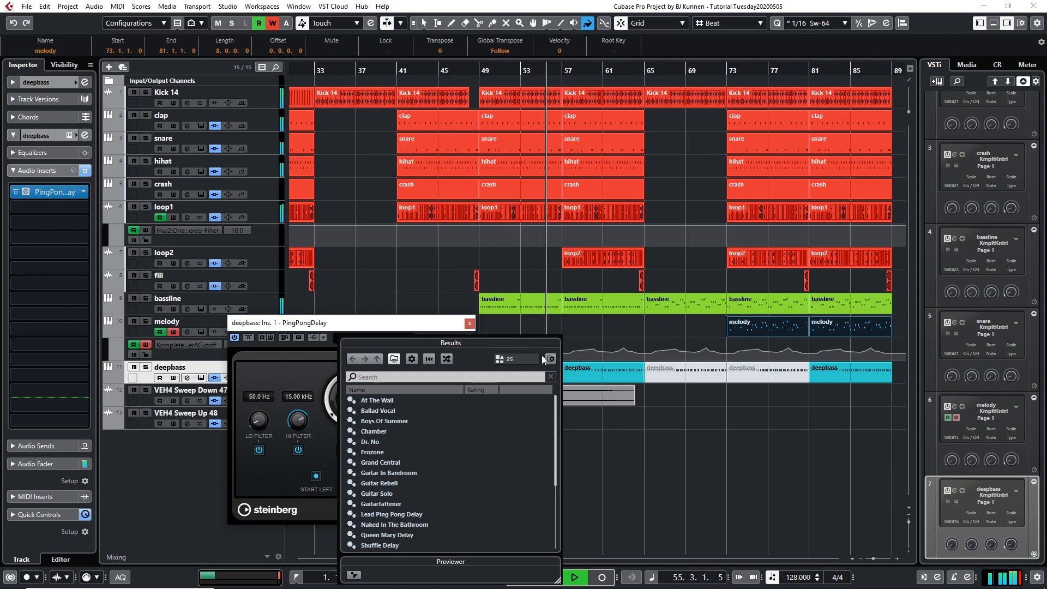
pyautogui.click(353, 332)
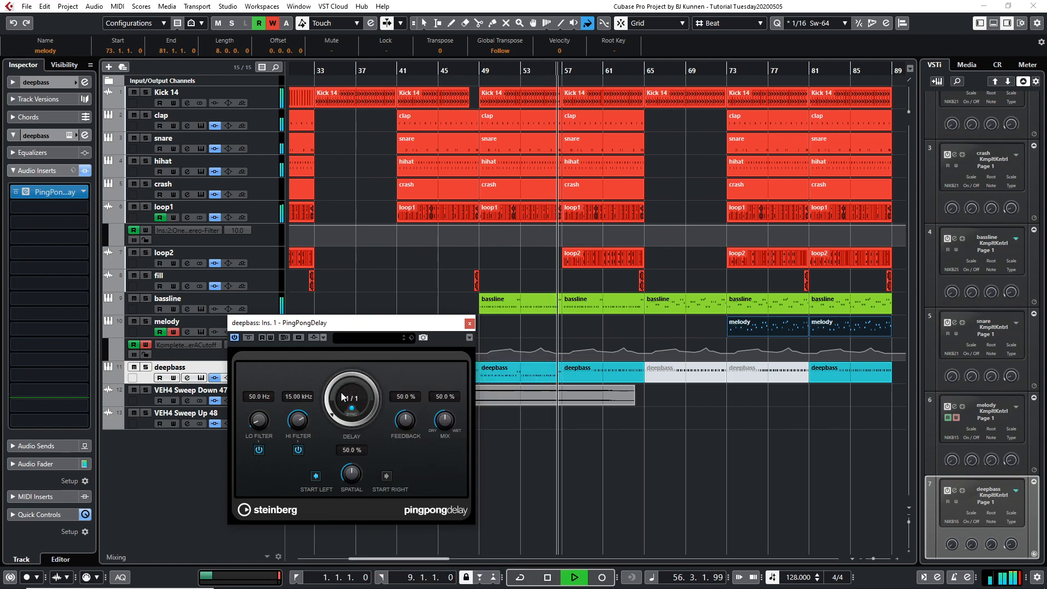
pyautogui.click(145, 367)
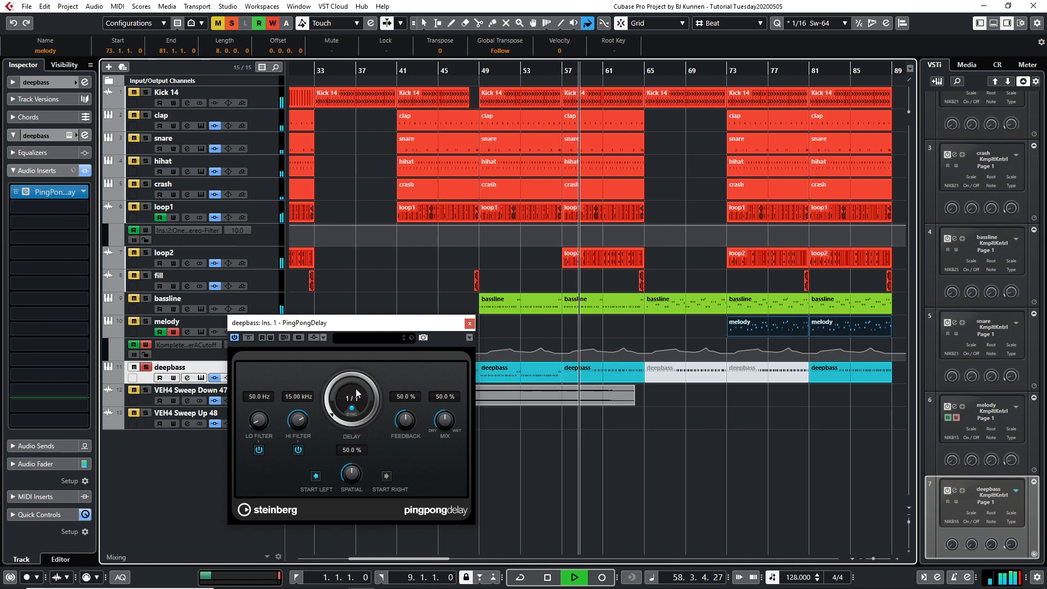
pyautogui.click(365, 338)
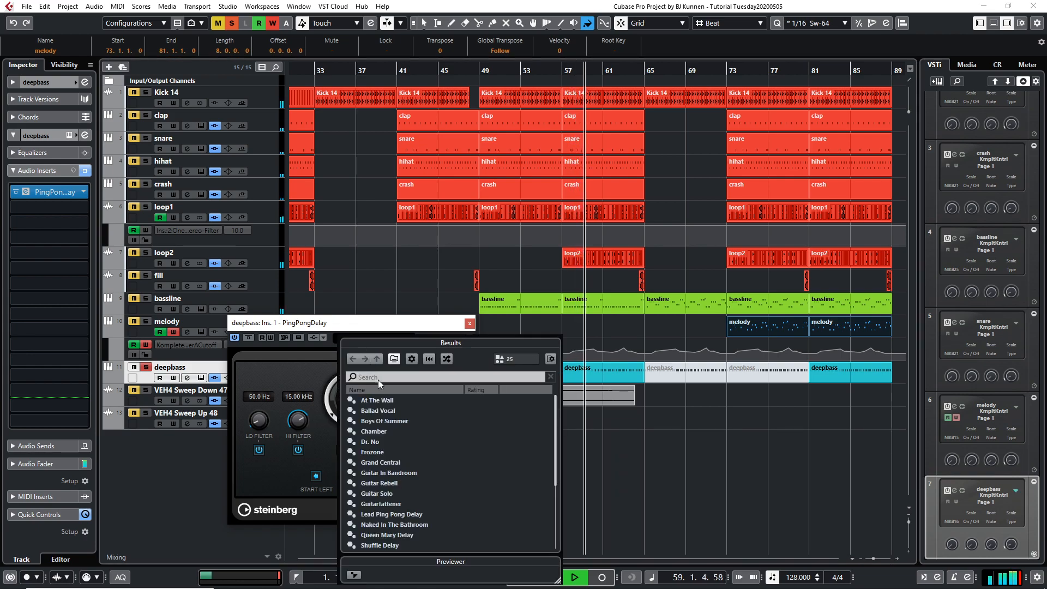
pyautogui.click(381, 432)
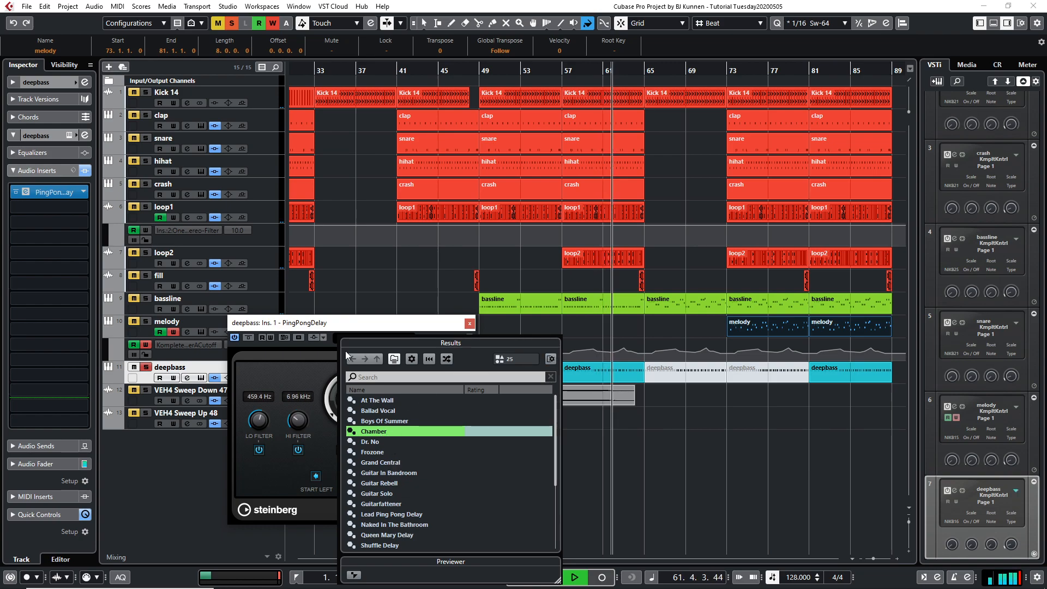
pyautogui.click(343, 336)
pyautogui.press('space')
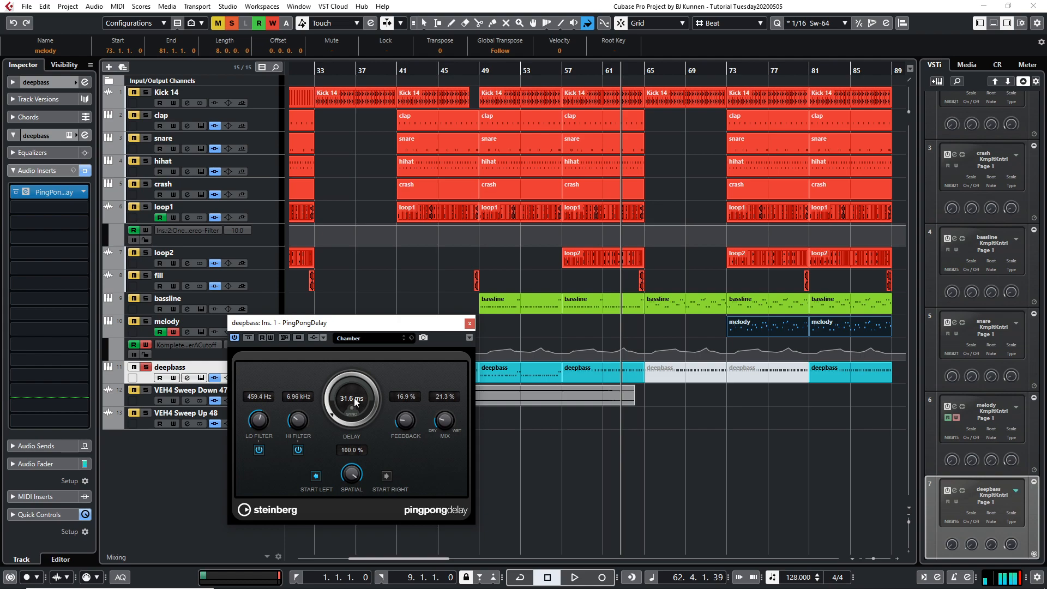
# - Sync the PingPongDelay time to 1/8 and audition it, closing the plug-in and unsoloing deepbass
pyautogui.moveTo(342, 404); pyautogui.dragTo(343, 343)
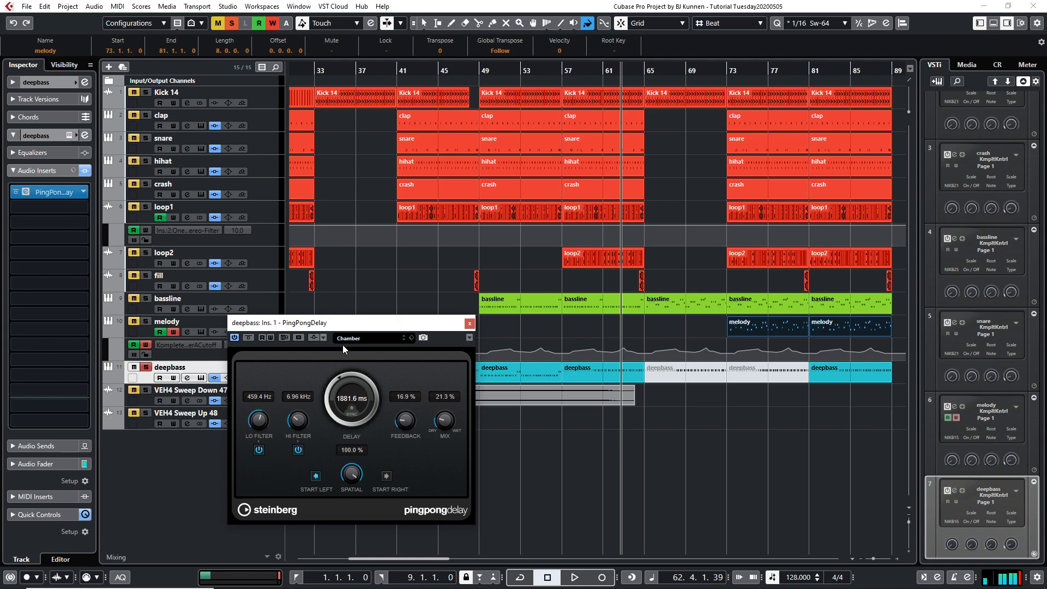
pyautogui.moveTo(340, 391); pyautogui.dragTo(348, 374)
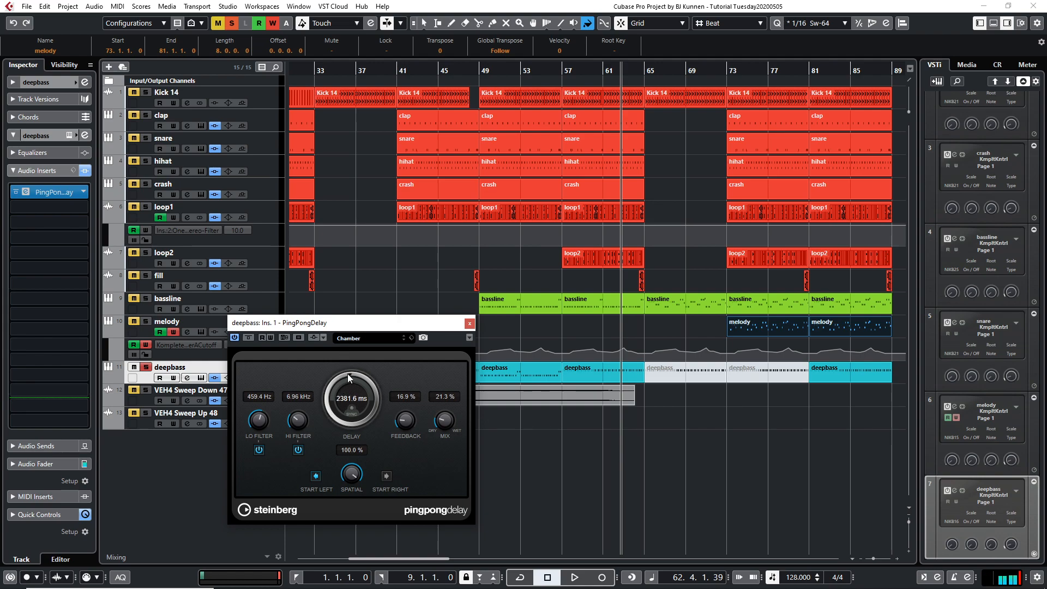
pyautogui.click(351, 409)
pyautogui.press('space')
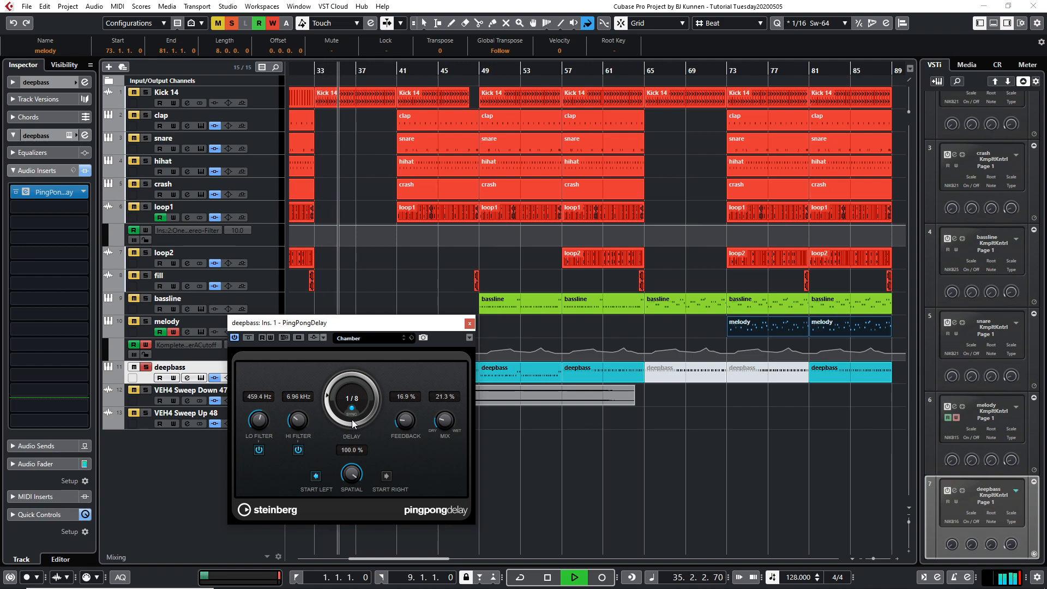
pyautogui.click(470, 323)
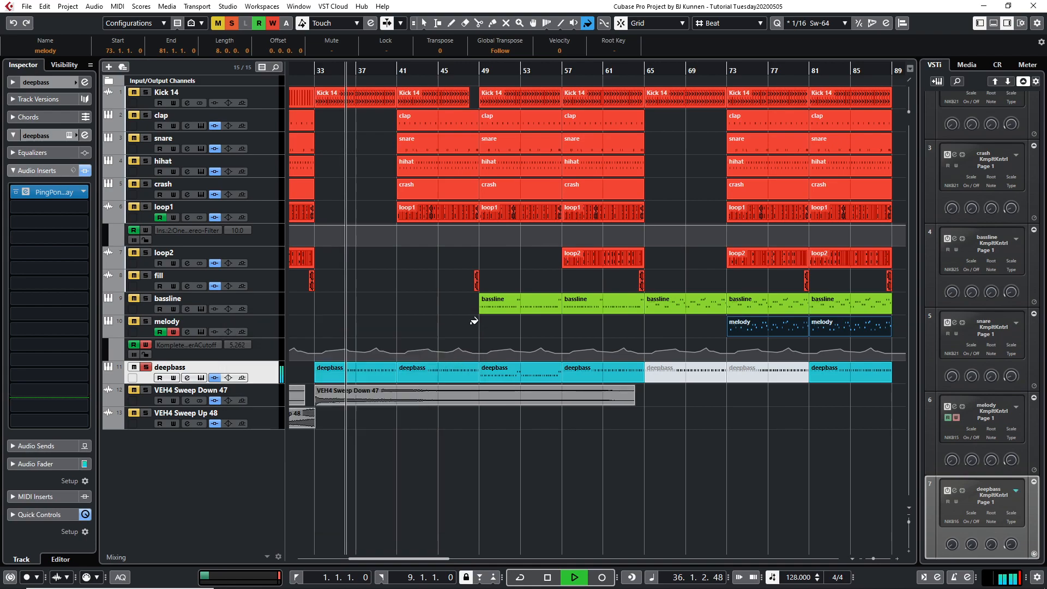
pyautogui.click(147, 368)
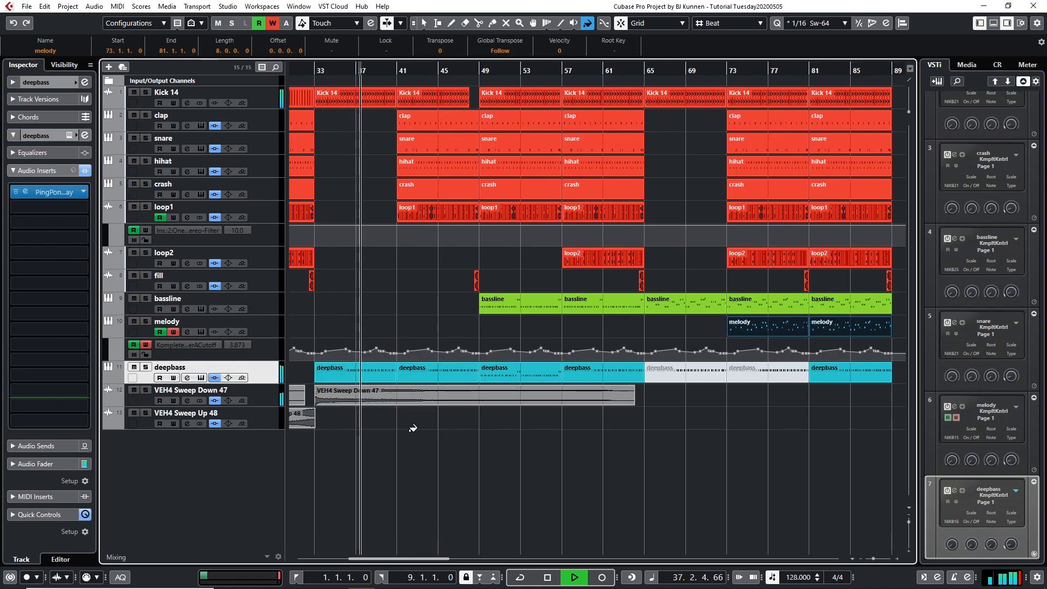
# - Delete the two muted deepbass parts between bars 65 and 81
pyautogui.press('1')
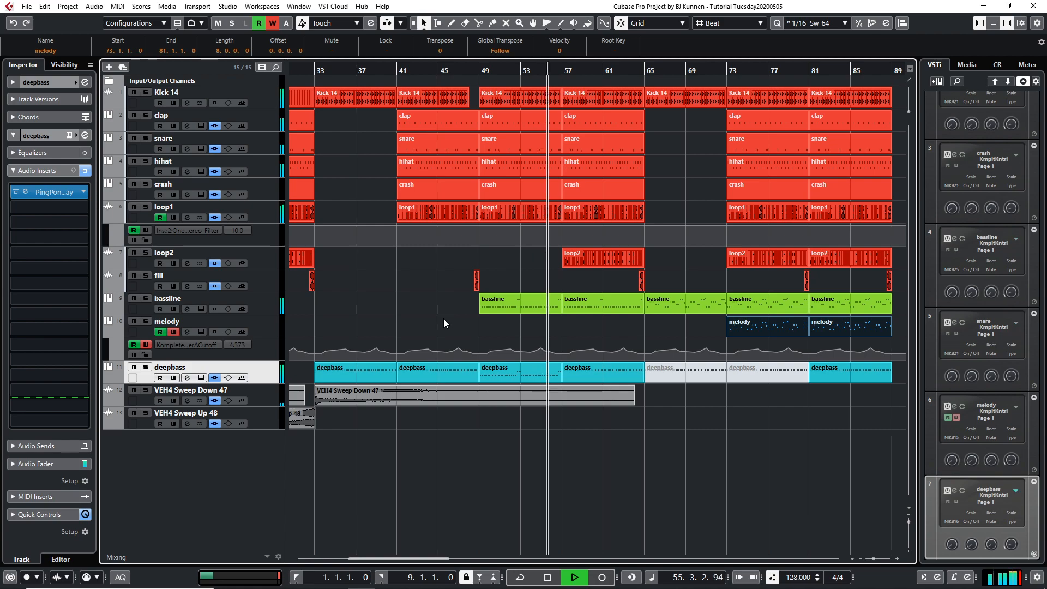
pyautogui.moveTo(715, 397); pyautogui.dragTo(739, 380)
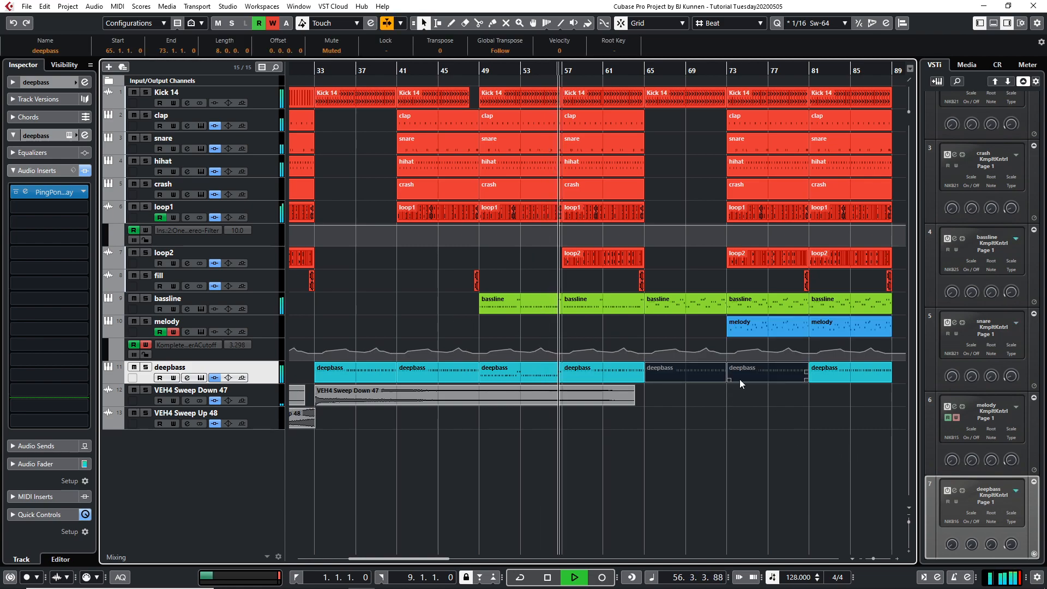
pyautogui.press('Delete')
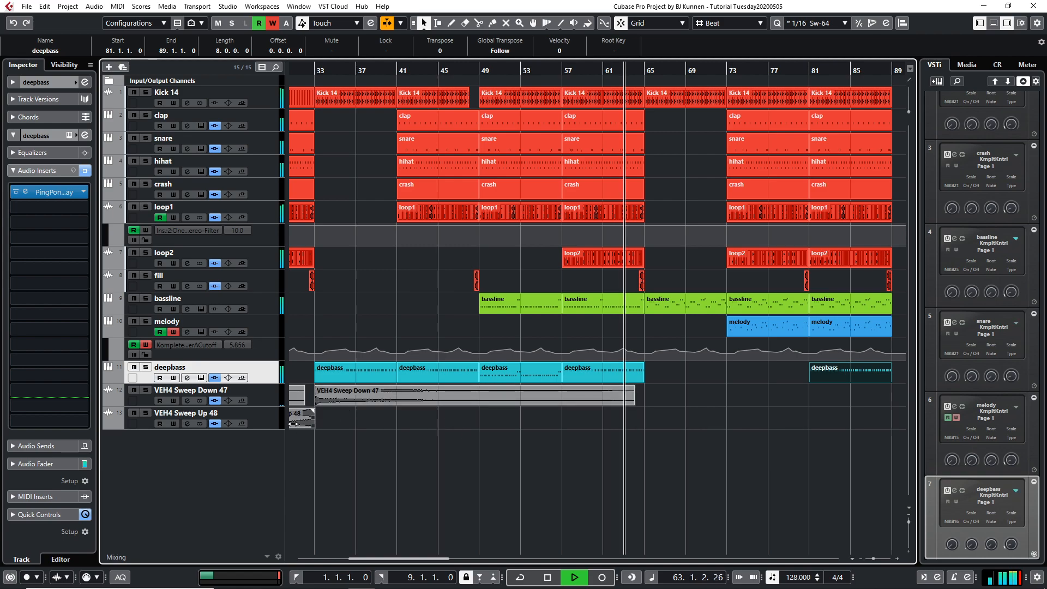
# - Copy the VEH4 Sweep Up 48 clip to 58.2.1 so it leads into bar 65, and replay that transition
pyautogui.moveTo(295, 421); pyautogui.dragTo(620, 417)
pyautogui.moveTo(605, 417); pyautogui.dragTo(608, 418)
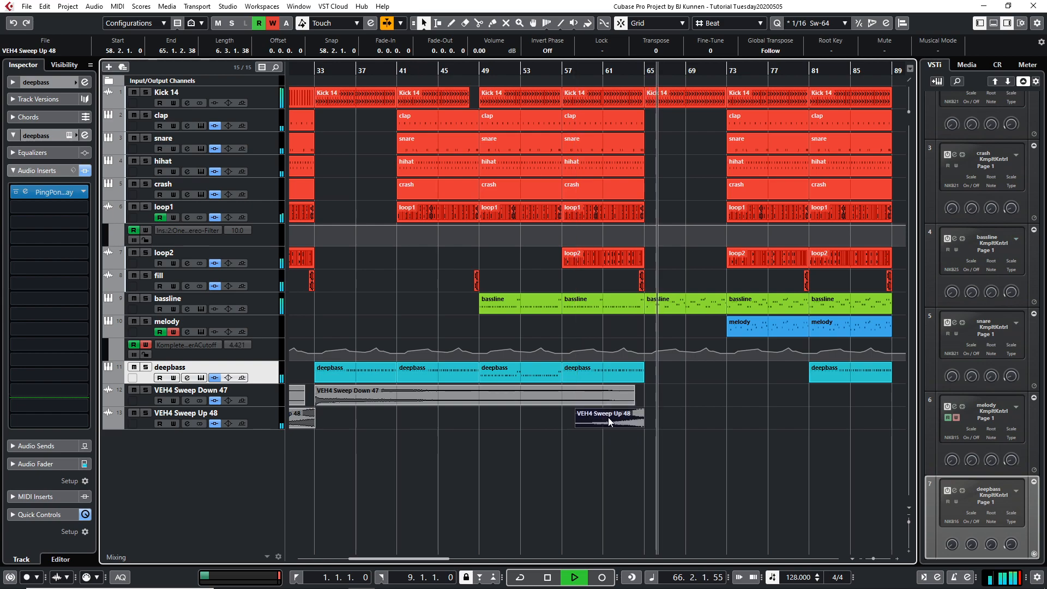
pyautogui.click(592, 70)
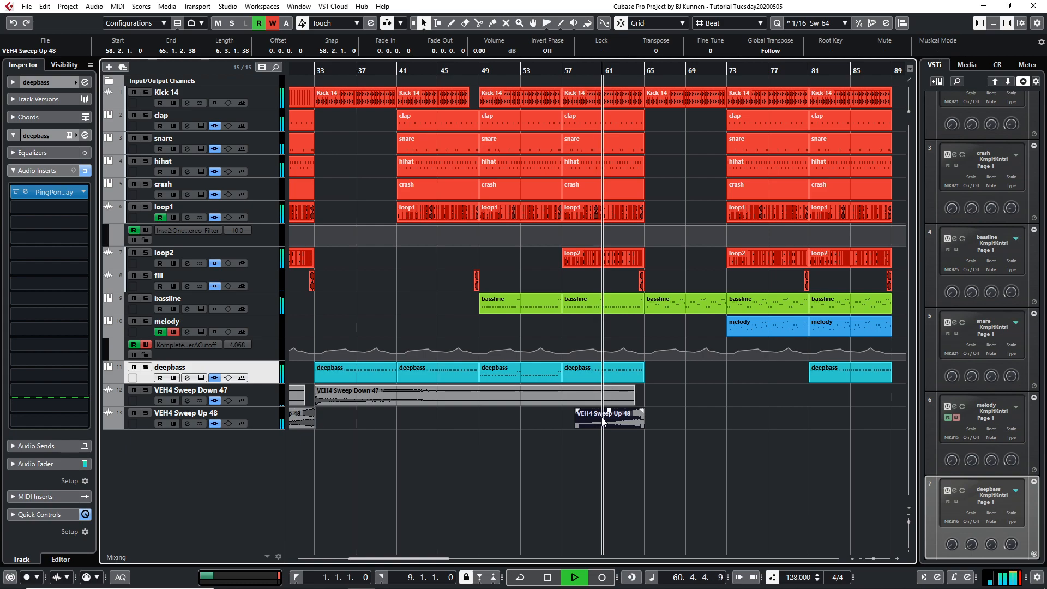
pyautogui.click(306, 423)
# - Copy the VEH4 Sweep Down 47 clip from bar 33 to bar 65
pyautogui.click(479, 398)
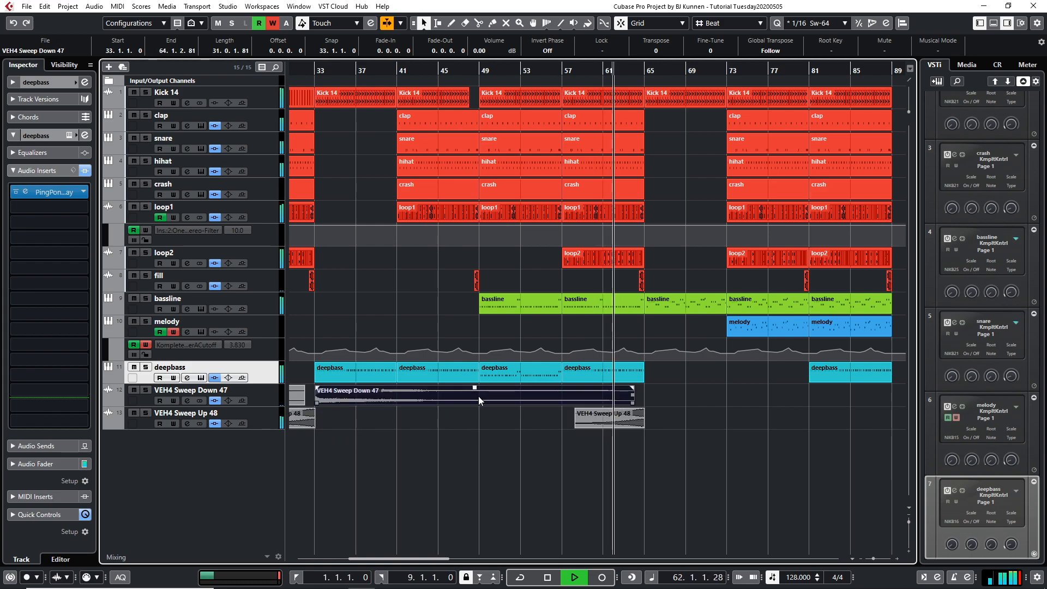
pyautogui.hotkey('ctrl', 'f')
pyautogui.click(466, 446)
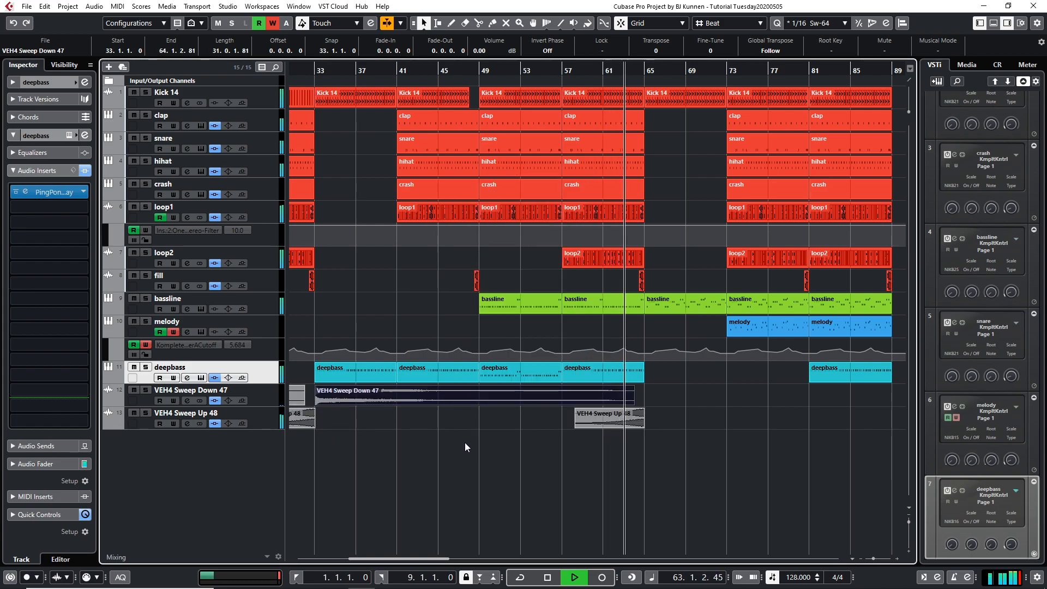
pyautogui.moveTo(423, 388); pyautogui.dragTo(634, 394)
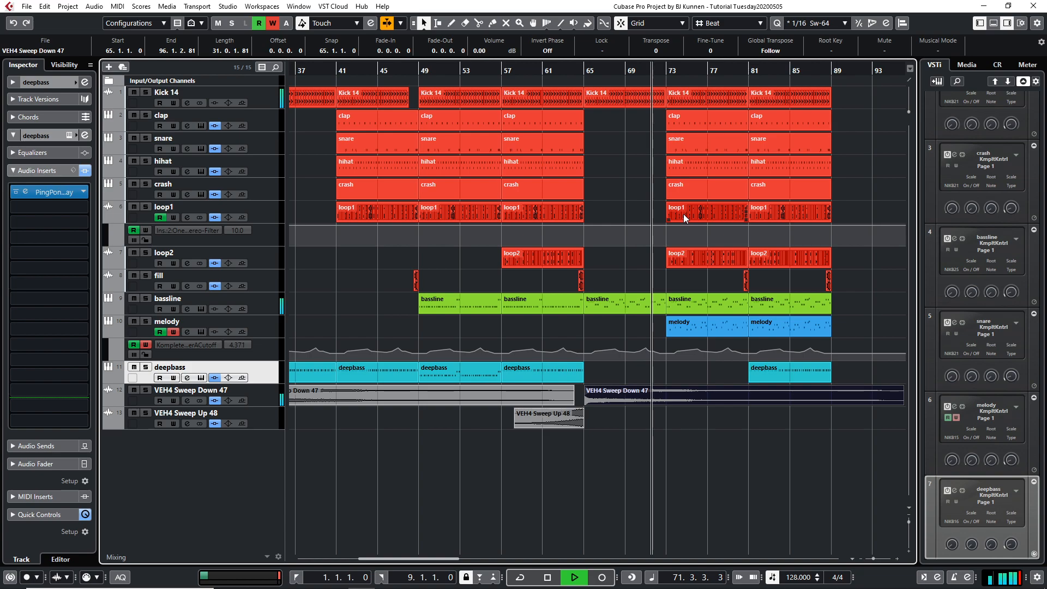
# - Duplicate the crash part from bar 57 to fill the gap from bar 65 to bar 73
pyautogui.moveTo(647, 191); pyautogui.dragTo(663, 161)
pyautogui.click(513, 194)
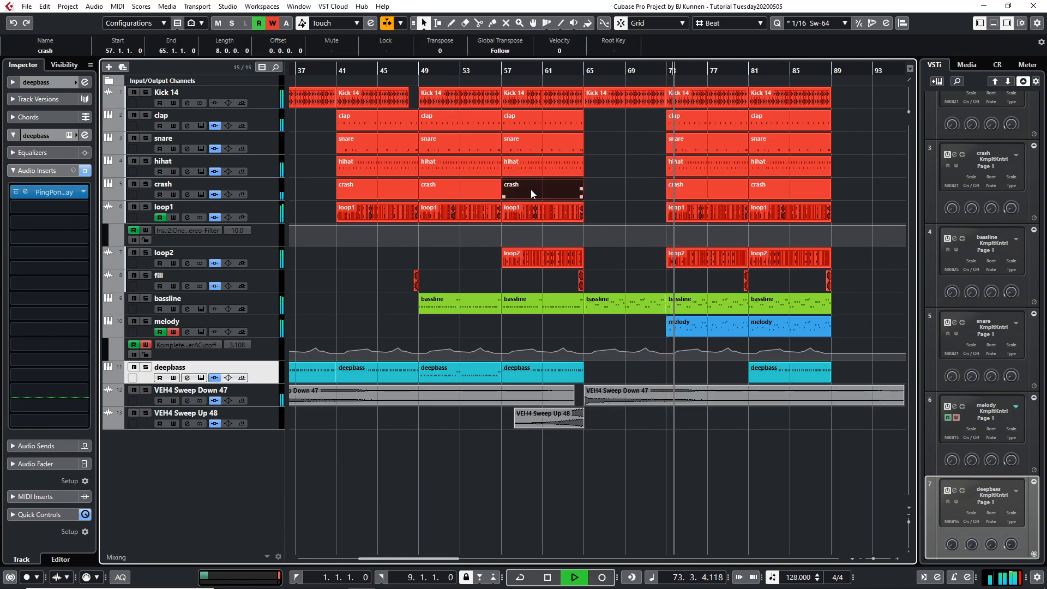
pyautogui.hotkey('ctrl', 'd')
pyautogui.click(642, 163)
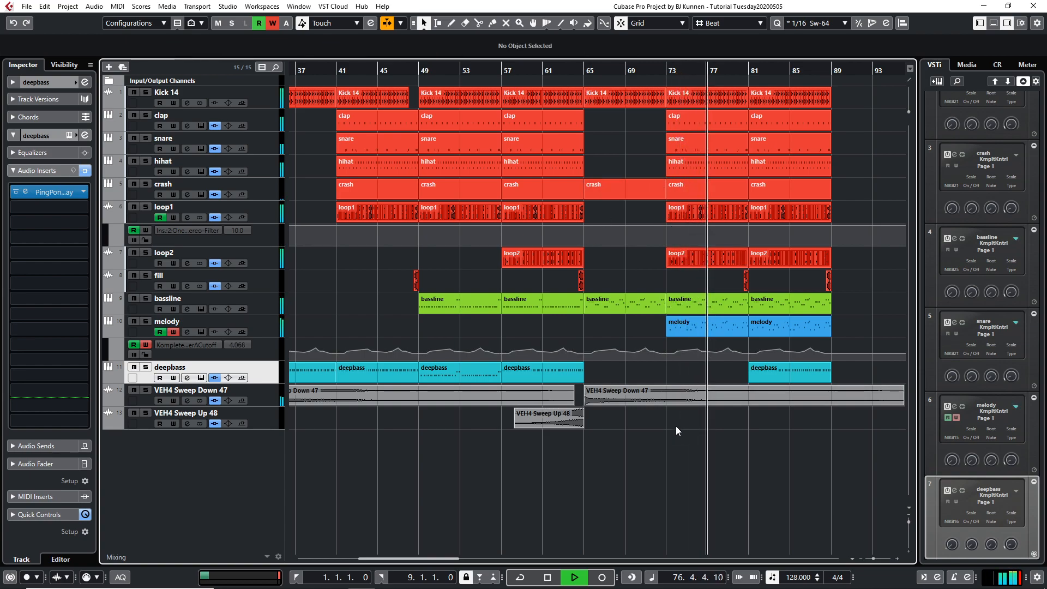
# - Colour all VEH4 Sweep Down 47 and Sweep Up 48 clips pink and stop playback
pyautogui.hscroll(-10, 356, 407)
pyautogui.click(339, 395)
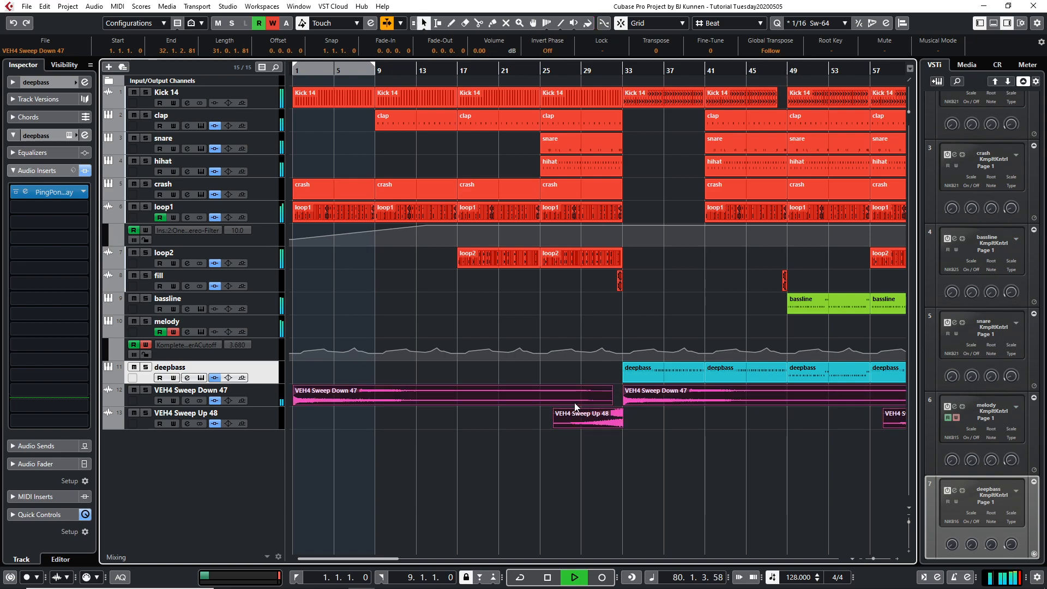
pyautogui.press('1')
pyautogui.click(528, 420)
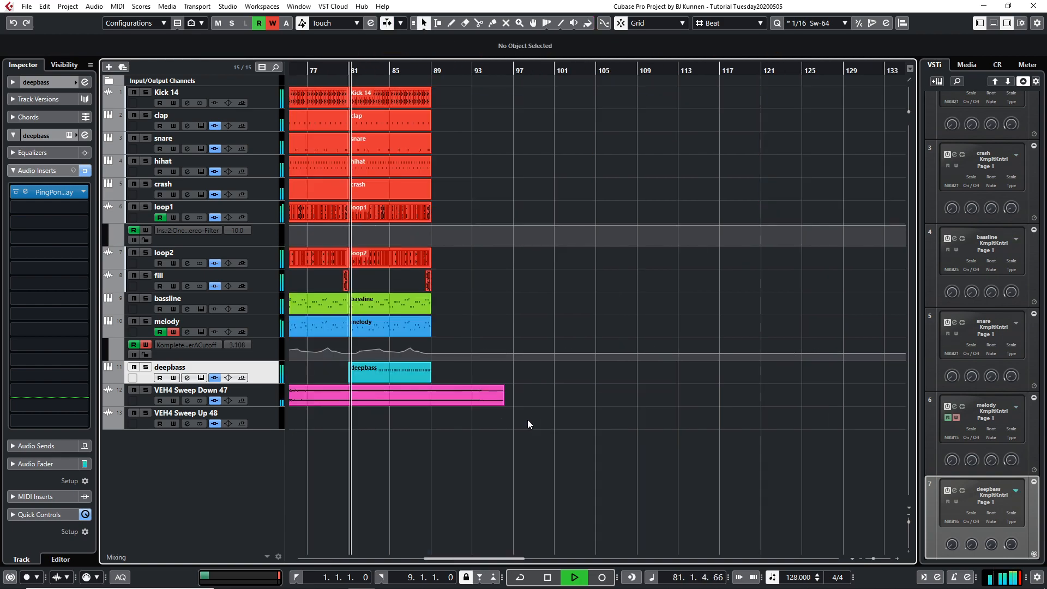
pyautogui.press('space')
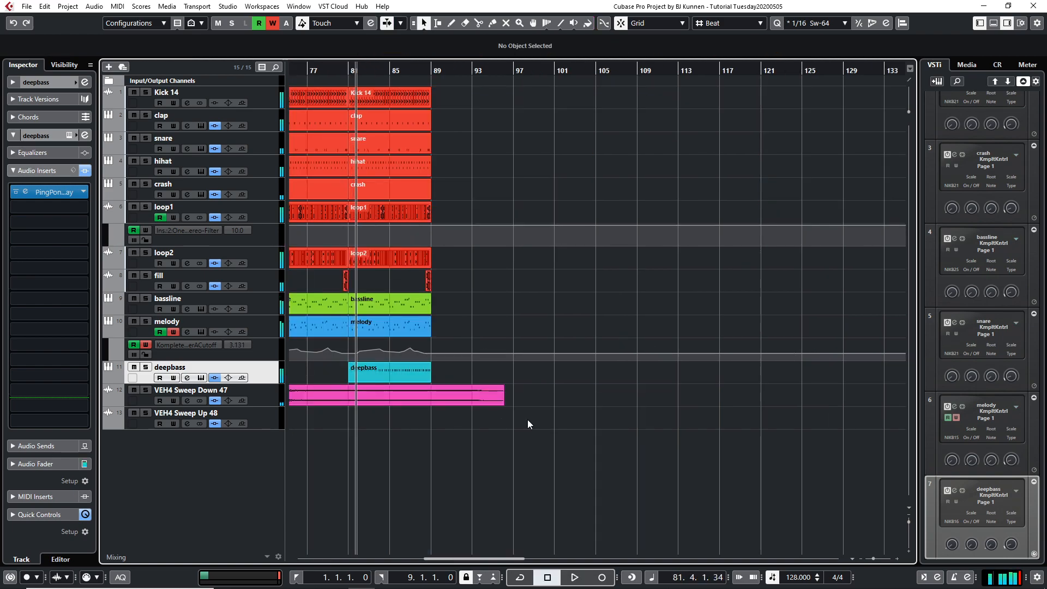